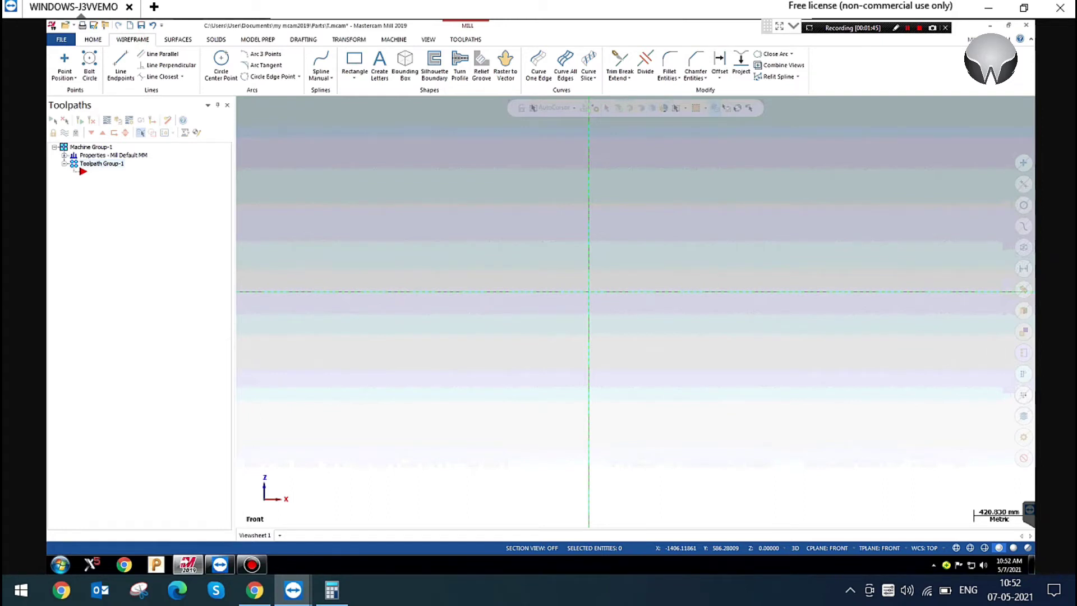
# Switch the graphics view from Front to Top
pyautogui.rightClick(414, 202)
pyautogui.click(445, 254)
pyautogui.click(623, 281)
pyautogui.click(465, 40)
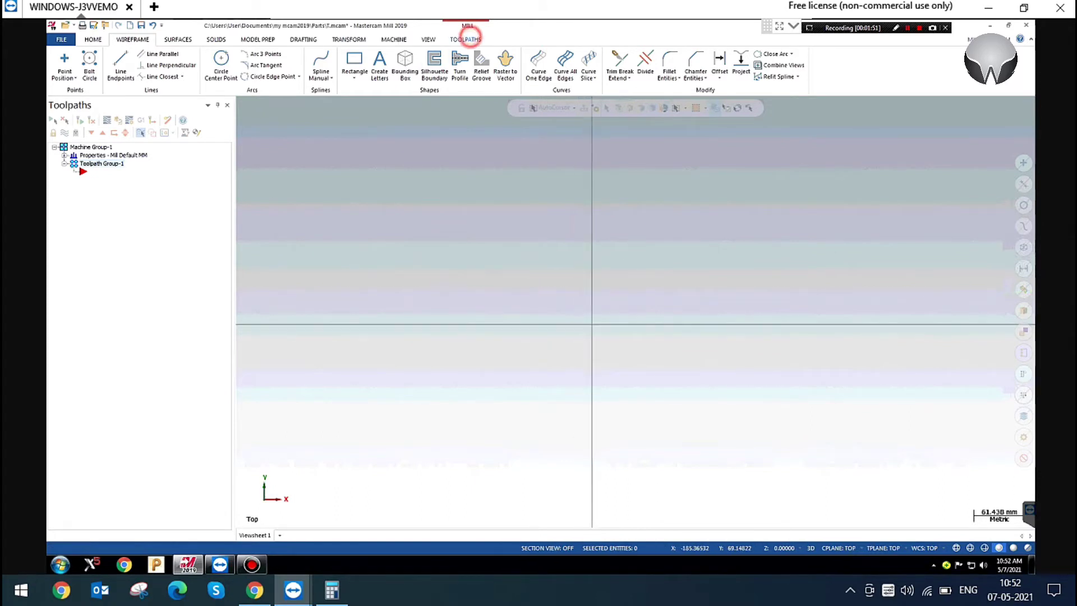
pyautogui.click(205, 79)
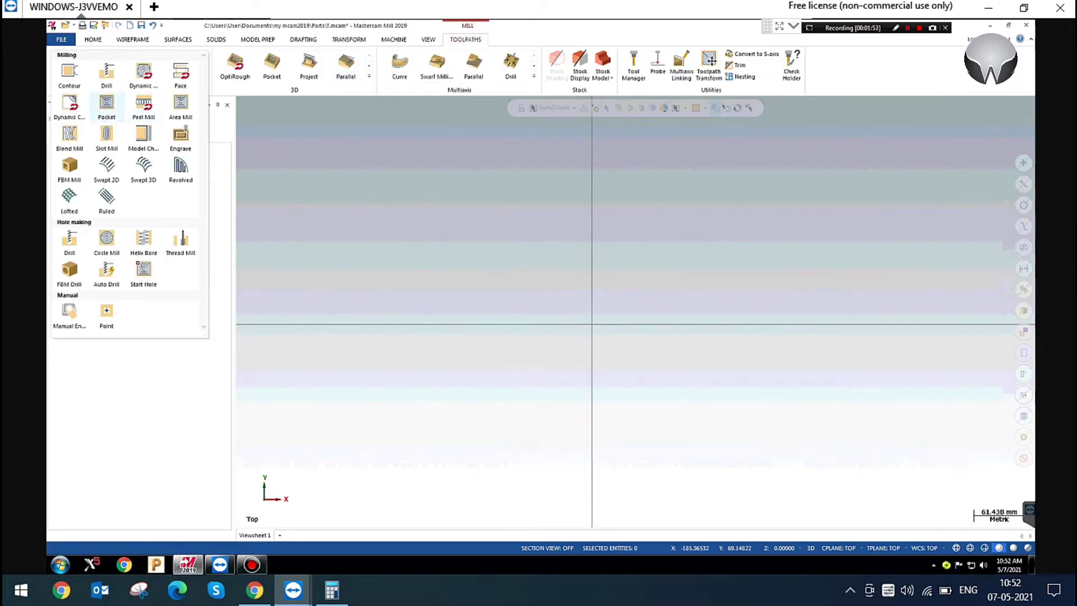
pyautogui.click(447, 269)
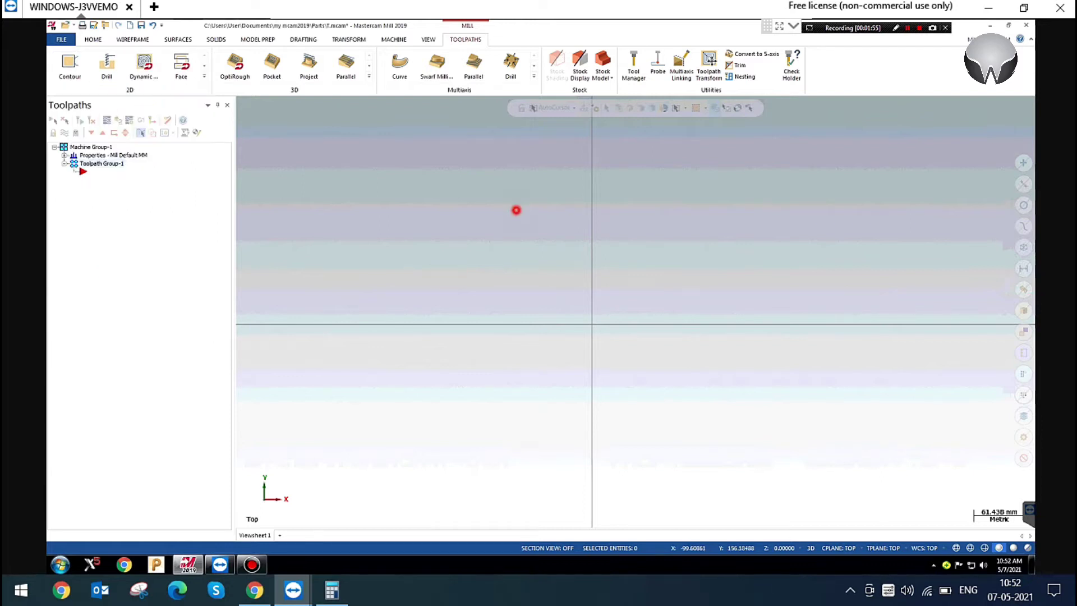
# Draw a rectangle about 264 mm high, anchored by its center at the origin
pyautogui.click(132, 39)
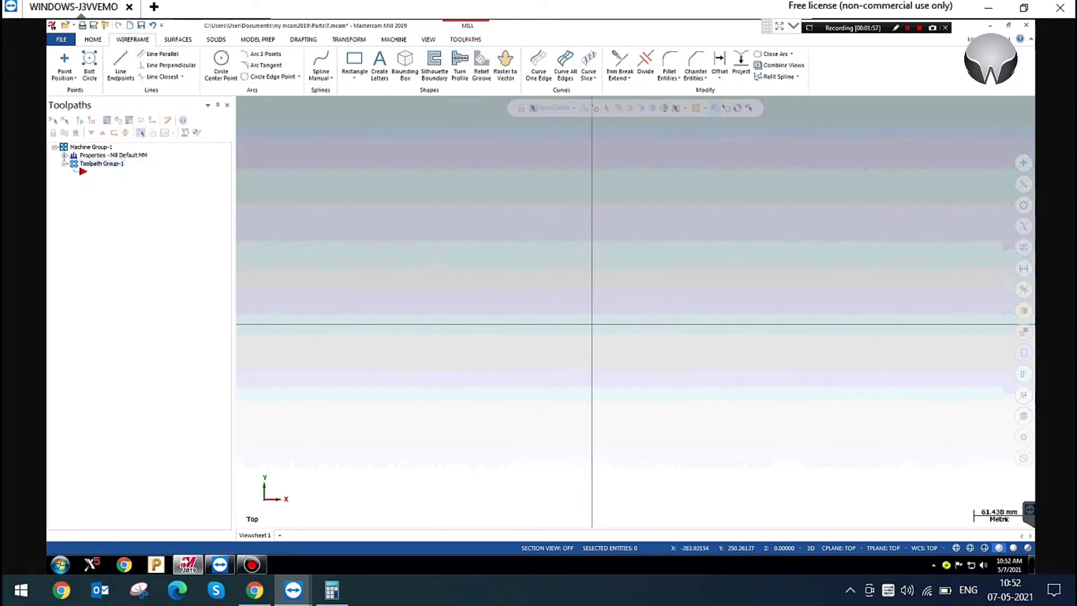
pyautogui.click(354, 79)
pyautogui.click(369, 89)
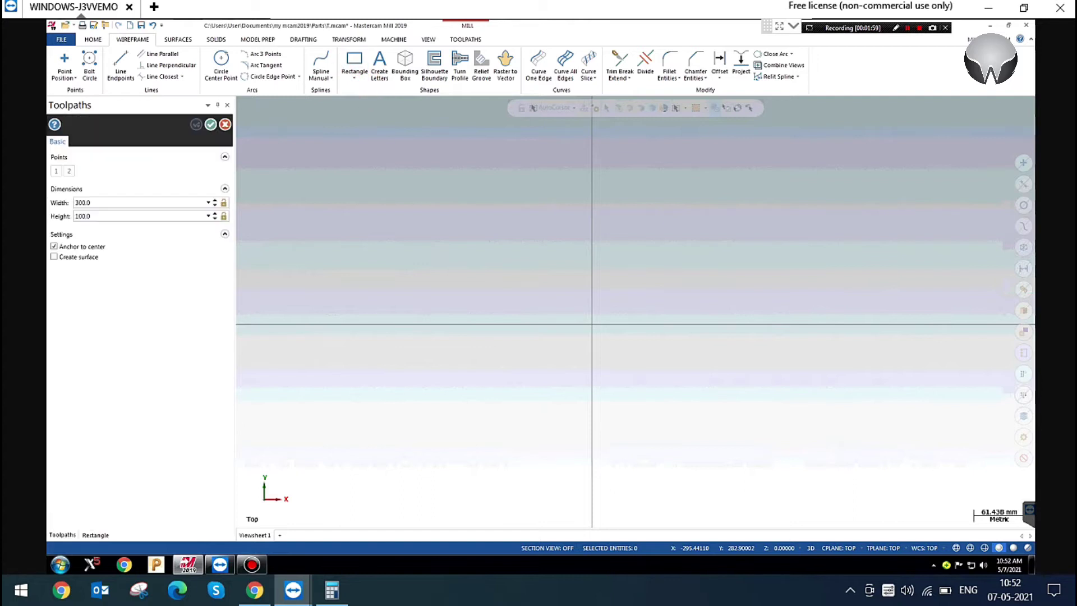
pyautogui.click(592, 324)
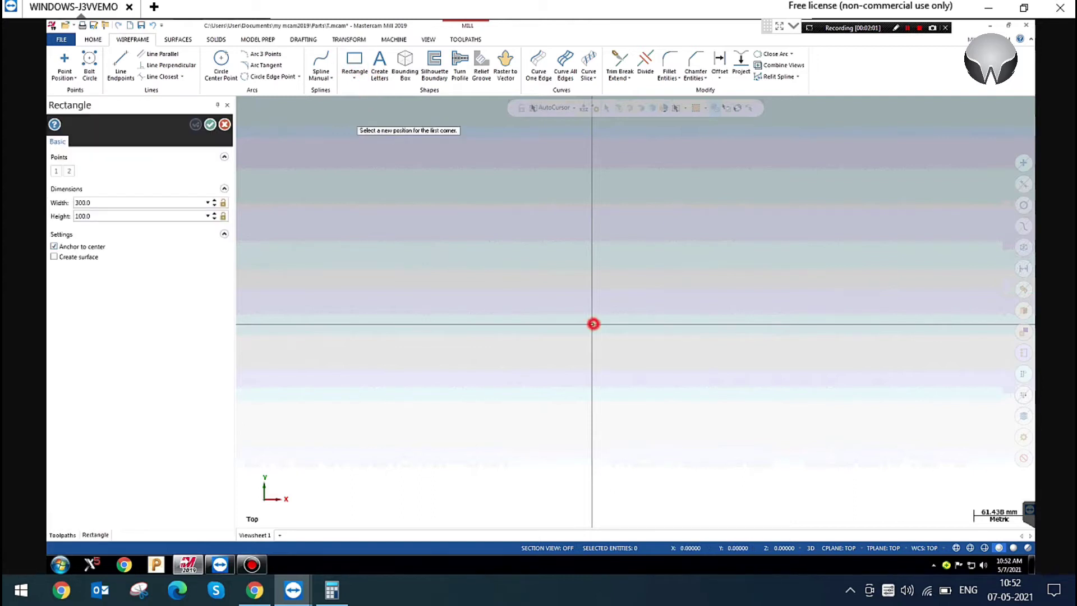
pyautogui.click(707, 431)
# Set the rectangle's width to 200 and height to 150, and accept it
pyautogui.click(145, 201)
pyautogui.doubleClick(144, 201)
pyautogui.write('200')
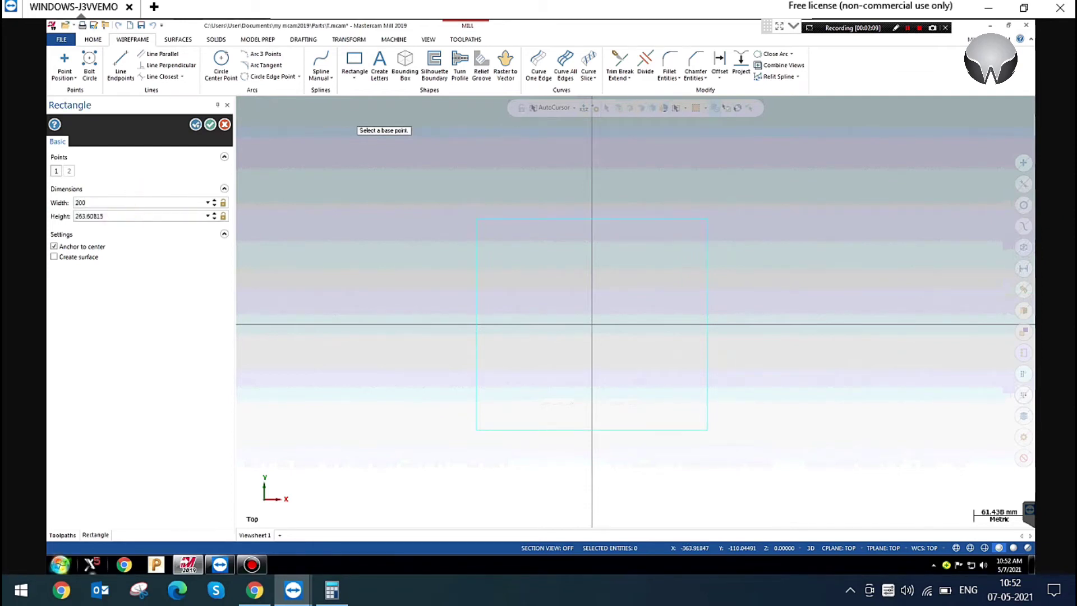
pyautogui.click(118, 215)
pyautogui.click(111, 215)
pyautogui.click(110, 216)
pyautogui.press('BackSpace')
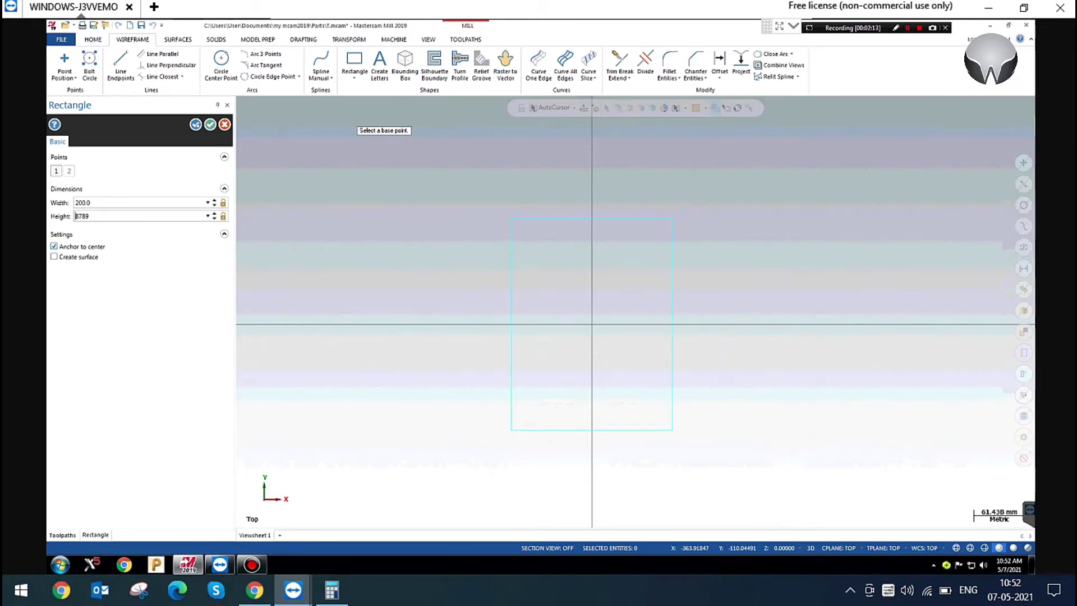
pyautogui.doubleClick(106, 214)
pyautogui.write('150')
pyautogui.press('Return')
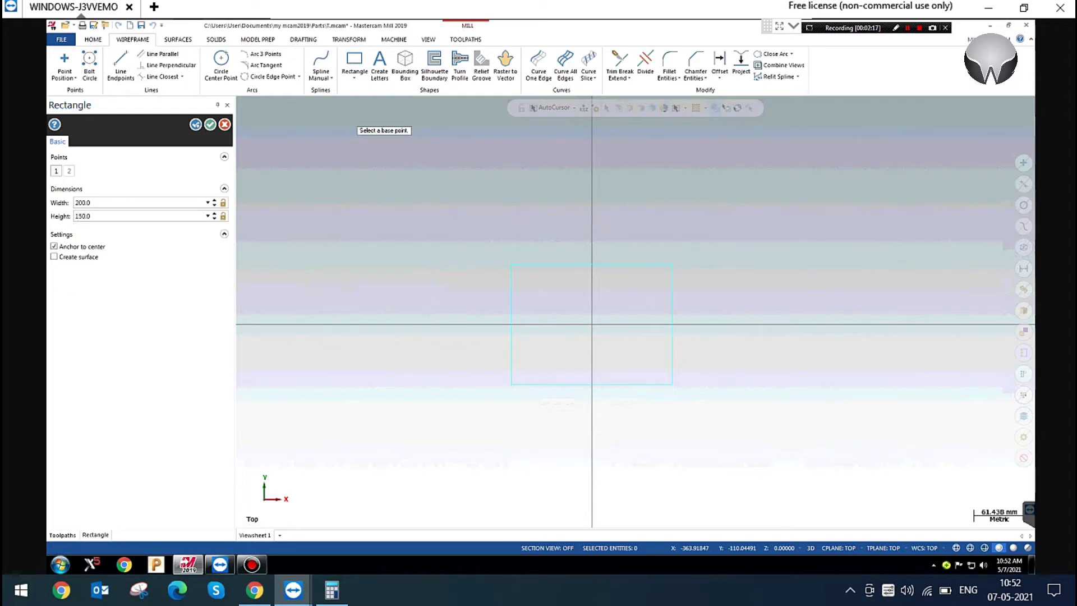
pyautogui.click(210, 124)
# Fillet all corners of the rectangle with Fillet Chains, using a radius of 15
pyautogui.scroll(6, 594, 370)
pyautogui.click(381, 253)
pyautogui.click(276, 253)
pyautogui.scroll(-1, 757, 302)
pyautogui.click(348, 239)
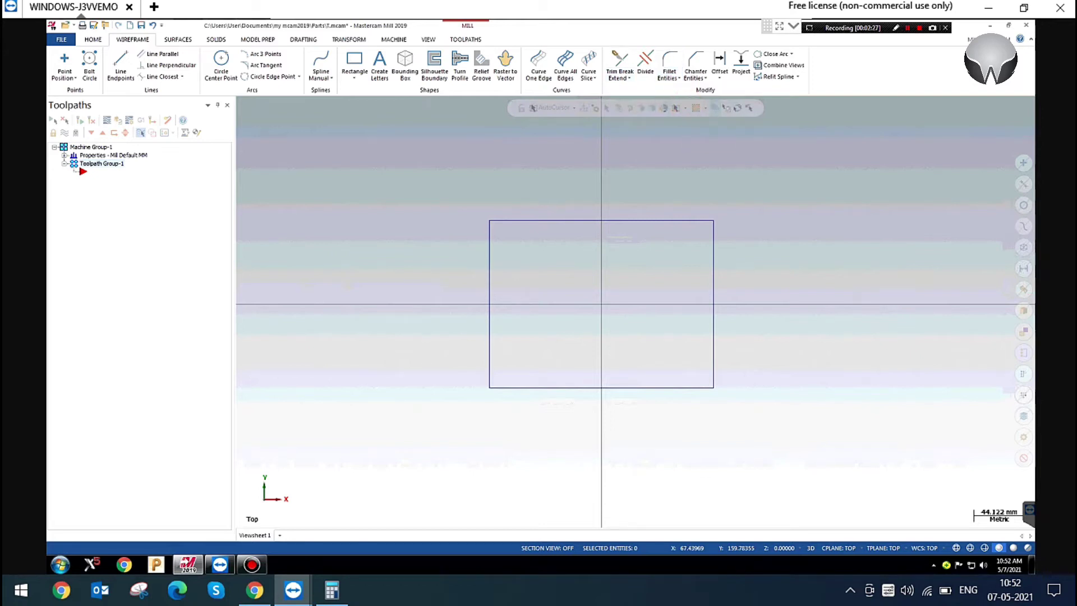
pyautogui.click(544, 221)
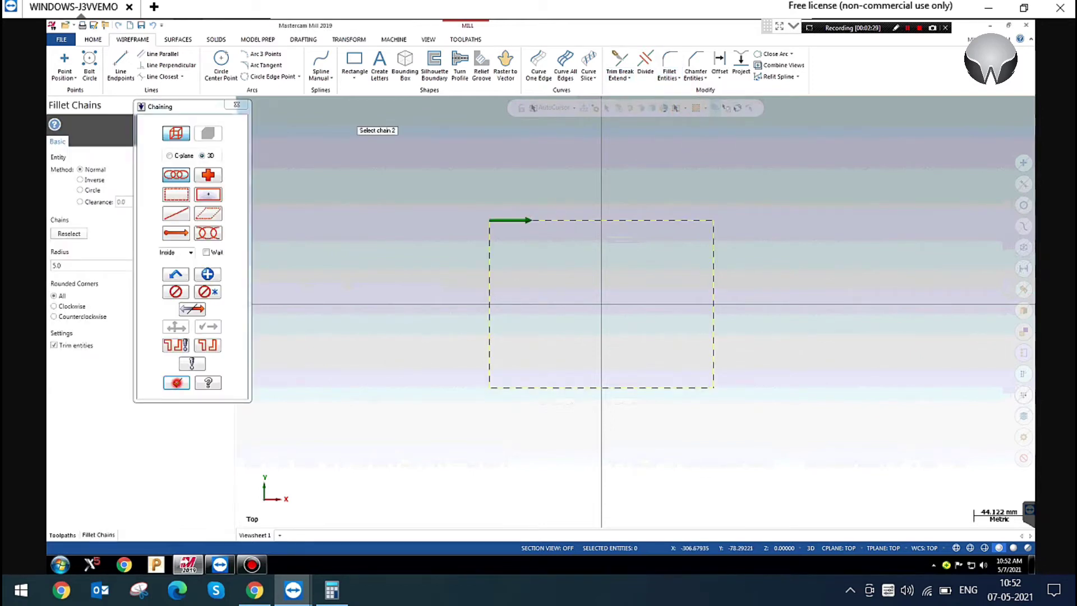
pyautogui.click(177, 382)
pyautogui.doubleClick(72, 264)
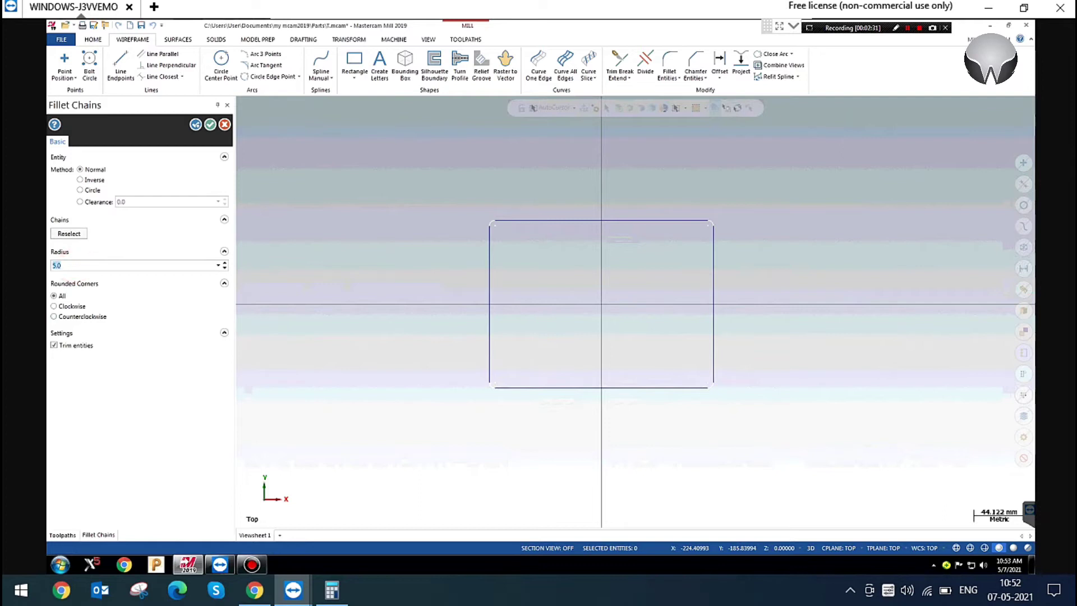
pyautogui.write('15')
pyautogui.press('Tab')
pyautogui.click(210, 124)
# Define the machine group's rectangular stock from all entities and set its Z thickness to 25
pyautogui.scroll(-3, 359, 211)
pyautogui.scroll(1, 703, 359)
pyautogui.click(361, 177)
pyautogui.click(362, 177)
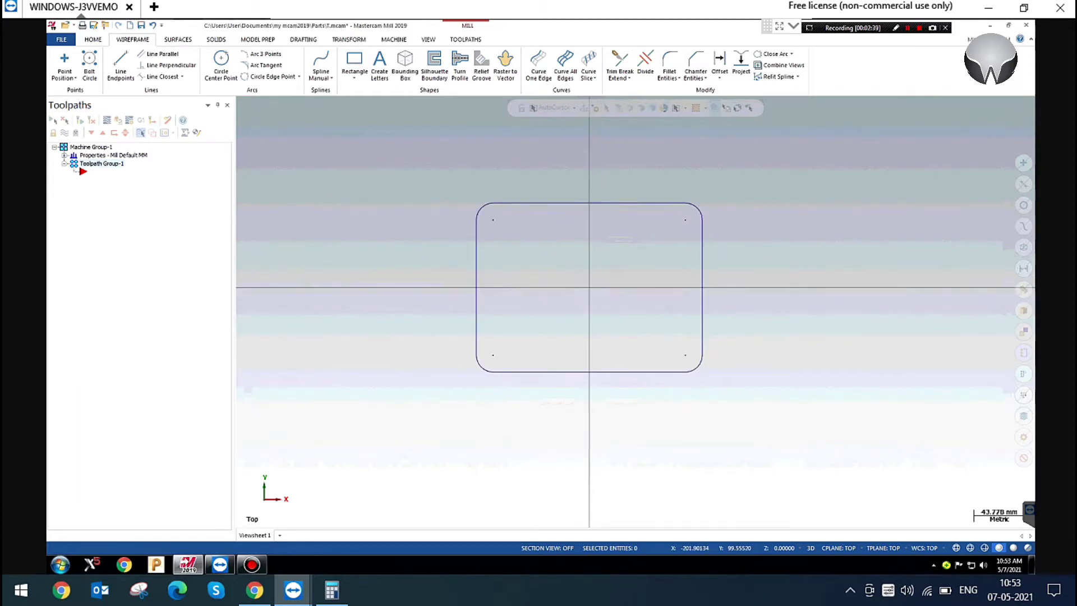
pyautogui.click(63, 155)
pyautogui.click(64, 158)
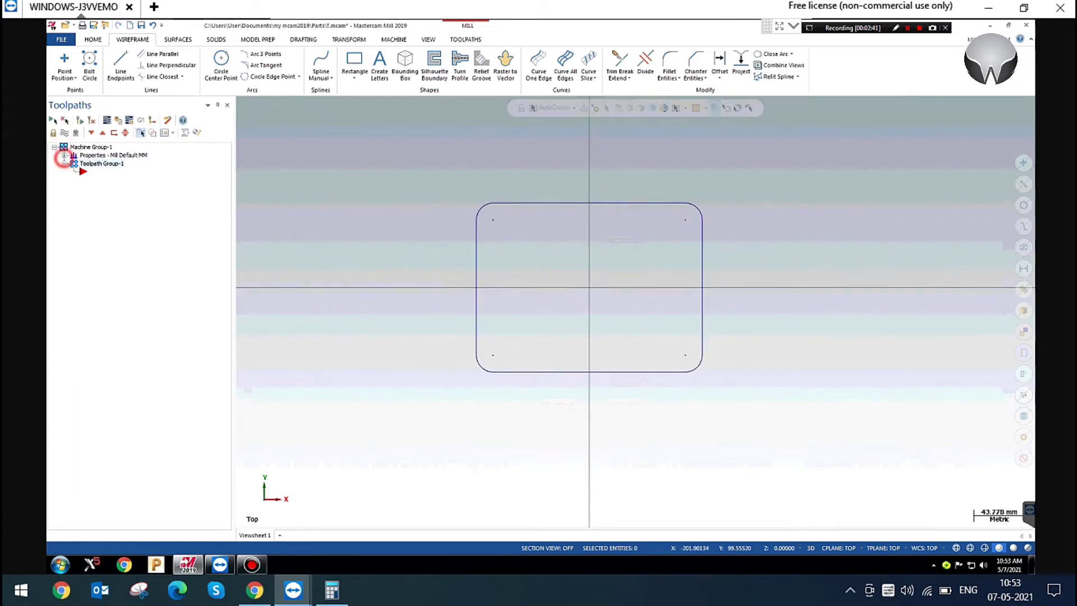
pyautogui.click(94, 179)
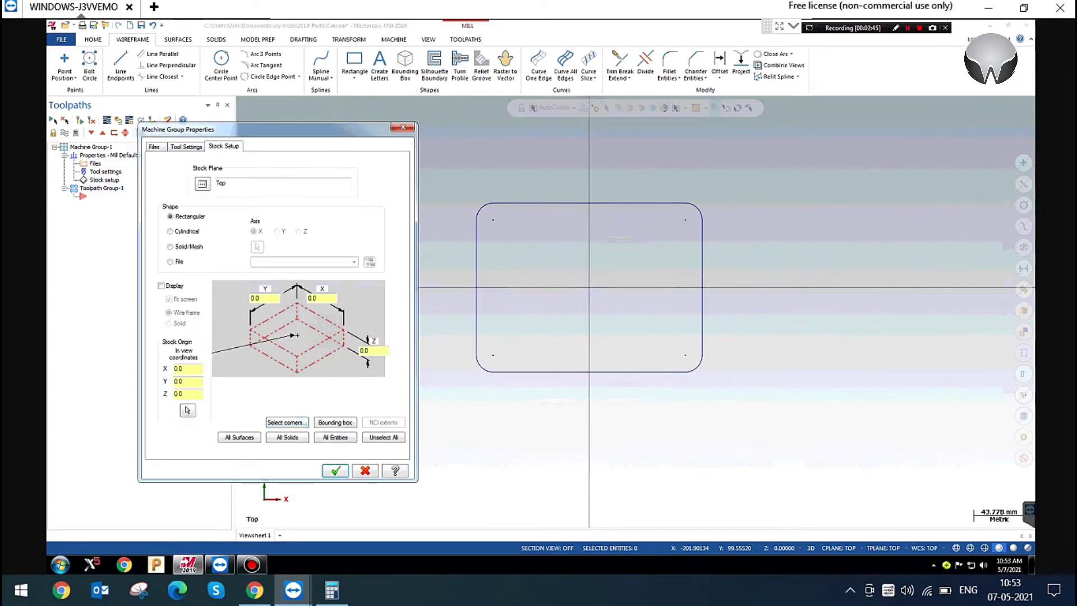
pyautogui.click(336, 437)
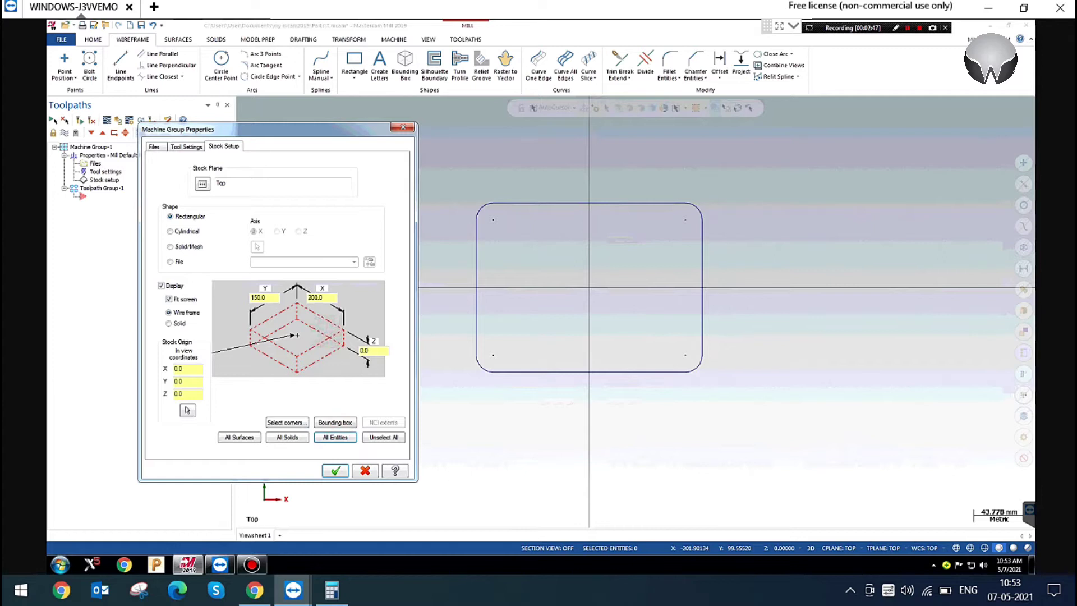
pyautogui.click(366, 350)
pyautogui.write('25')
pyautogui.press('Tab')
# Set the stock size to 180 in Y and 230 in X, and accept the stock setup
pyautogui.click(264, 297)
pyautogui.press('BackSpace')
pyautogui.press('BackSpace')
pyautogui.press('BackSpace')
pyautogui.press('BackSpace')
pyautogui.press('BackSpace')
pyautogui.write('180')
pyautogui.press('Tab')
pyautogui.press('BackSpace')
pyautogui.press('BackSpace')
pyautogui.press('BackSpace')
pyautogui.press('BackSpace')
pyautogui.press('BackSpace')
pyautogui.write('230')
pyautogui.press('Tab')
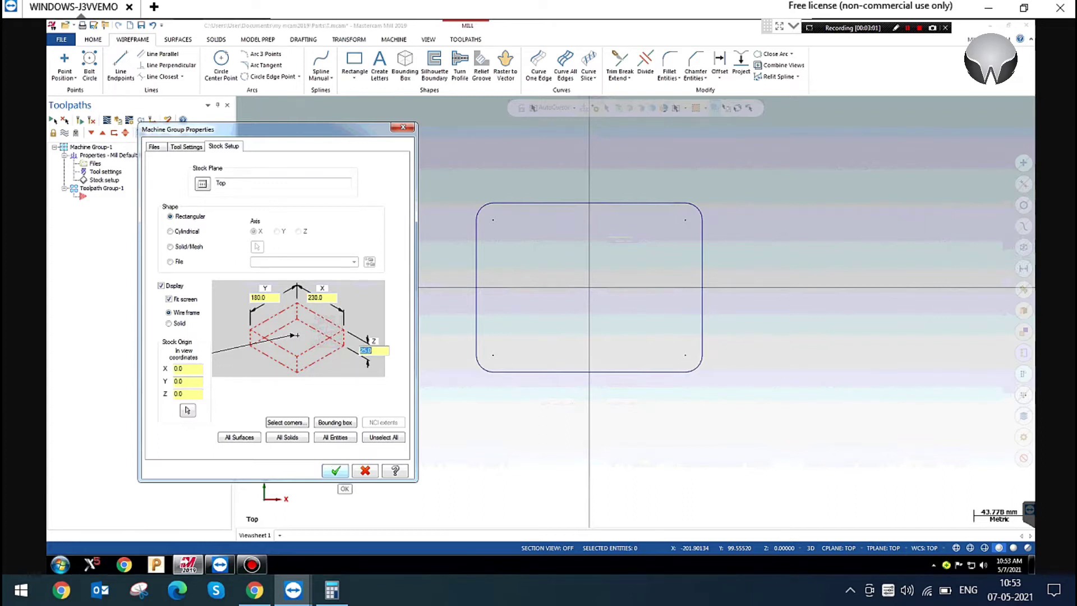
pyautogui.click(335, 471)
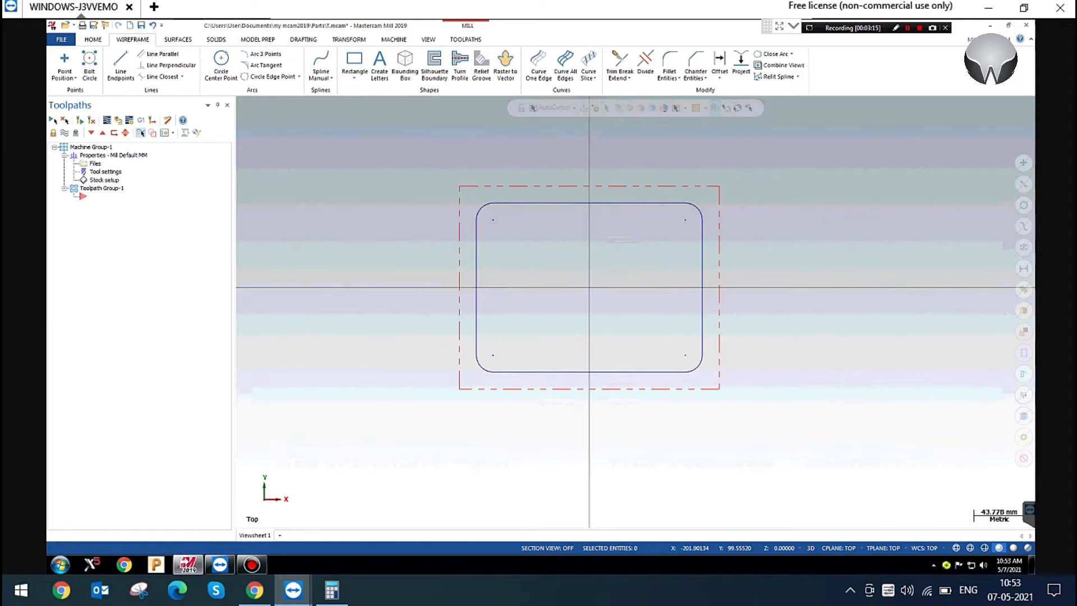
pyautogui.click(315, 201)
pyautogui.click(665, 182)
pyautogui.click(349, 144)
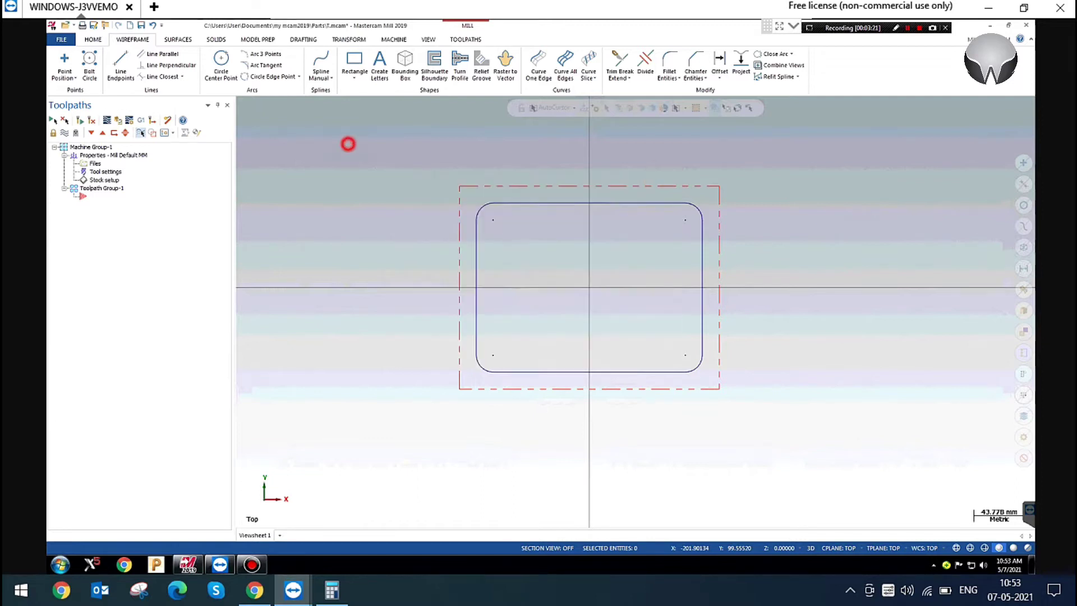
# Hide the stock outline and display it again
pyautogui.click(465, 39)
pyautogui.click(338, 276)
pyautogui.click(465, 40)
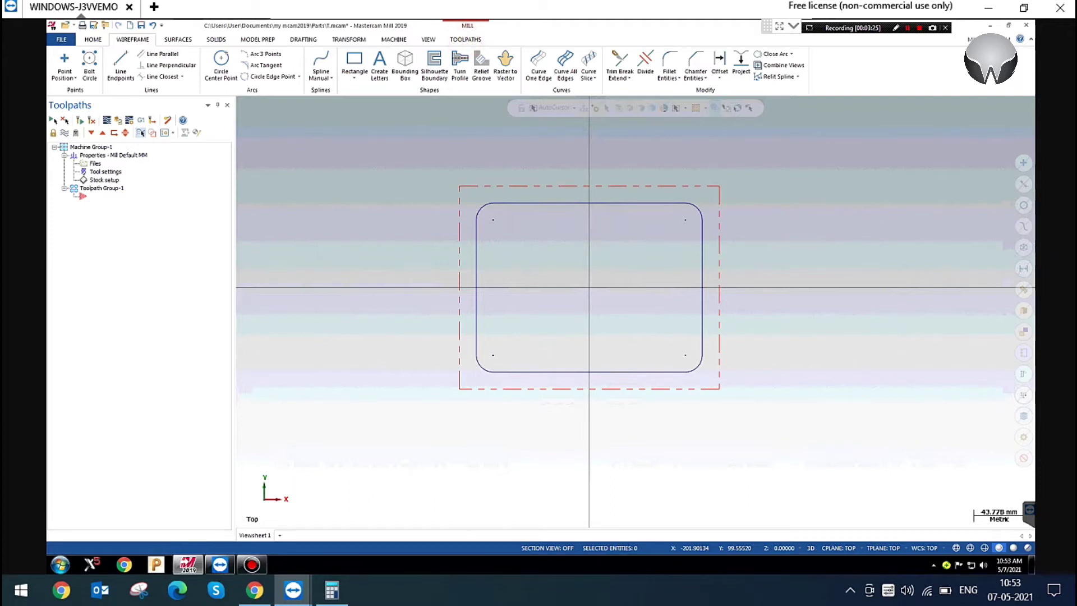
pyautogui.click(468, 37)
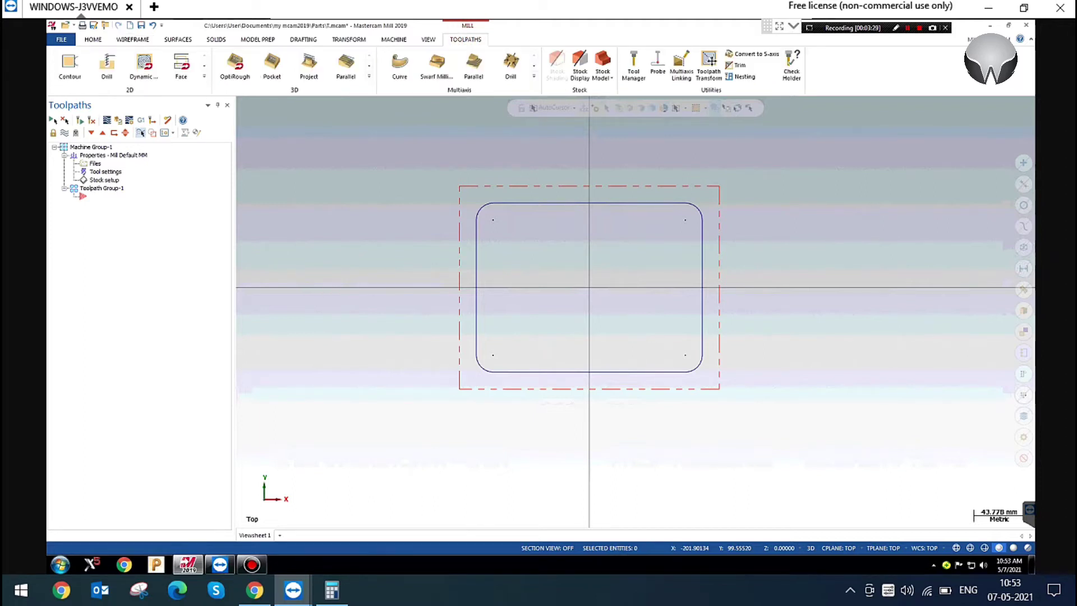
pyautogui.click(581, 66)
pyautogui.click(581, 72)
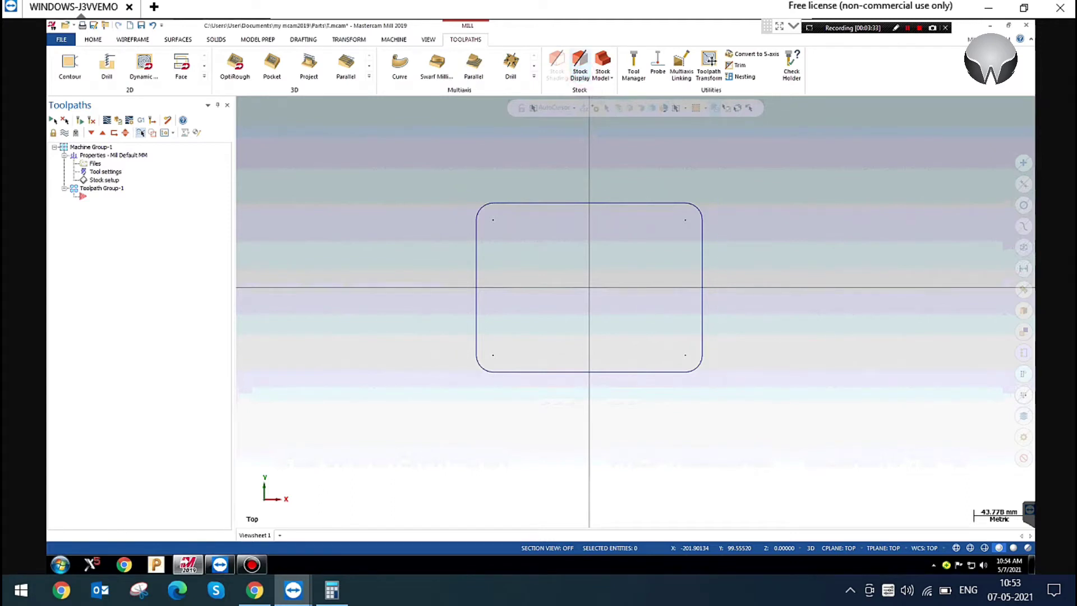
pyautogui.click(604, 73)
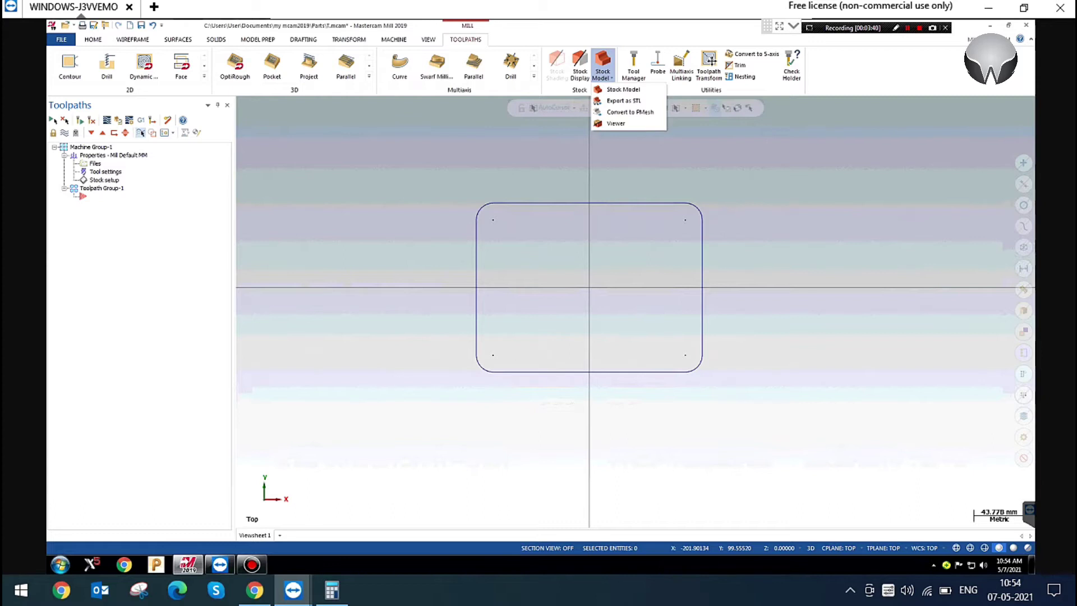
pyautogui.click(580, 73)
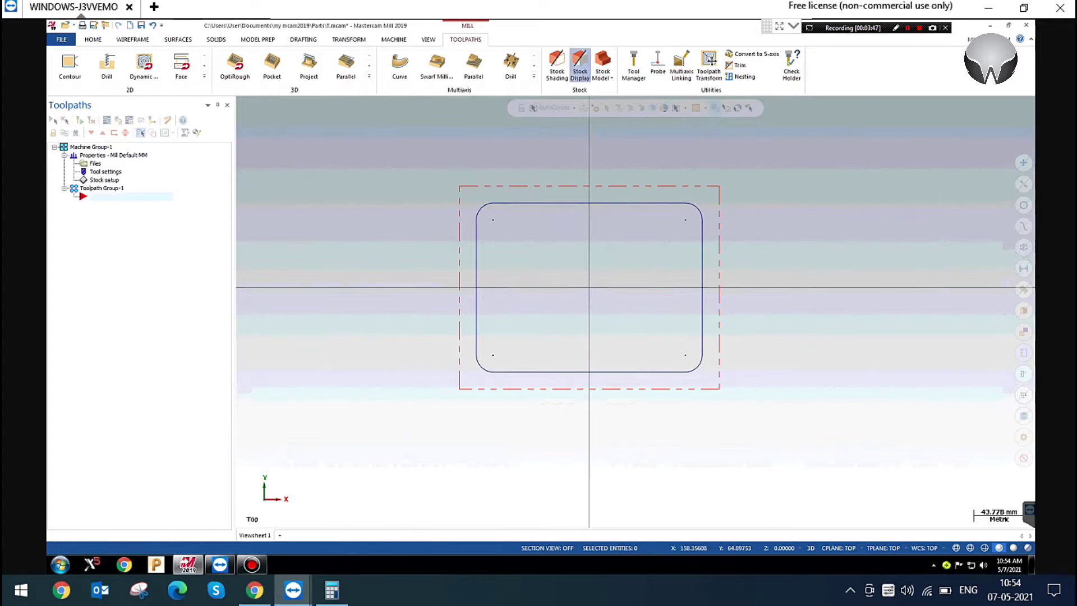
# Show the part outline and stock in the isometric view
pyautogui.click(559, 72)
pyautogui.click(558, 72)
pyautogui.hotkey('alt', '7')
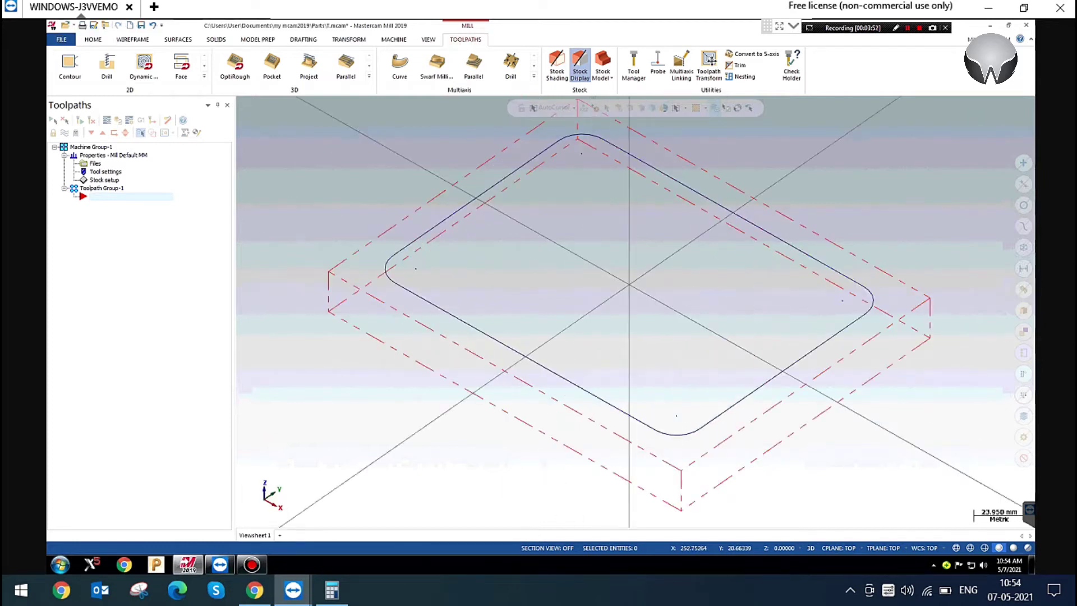
pyautogui.scroll(-5, 707, 322)
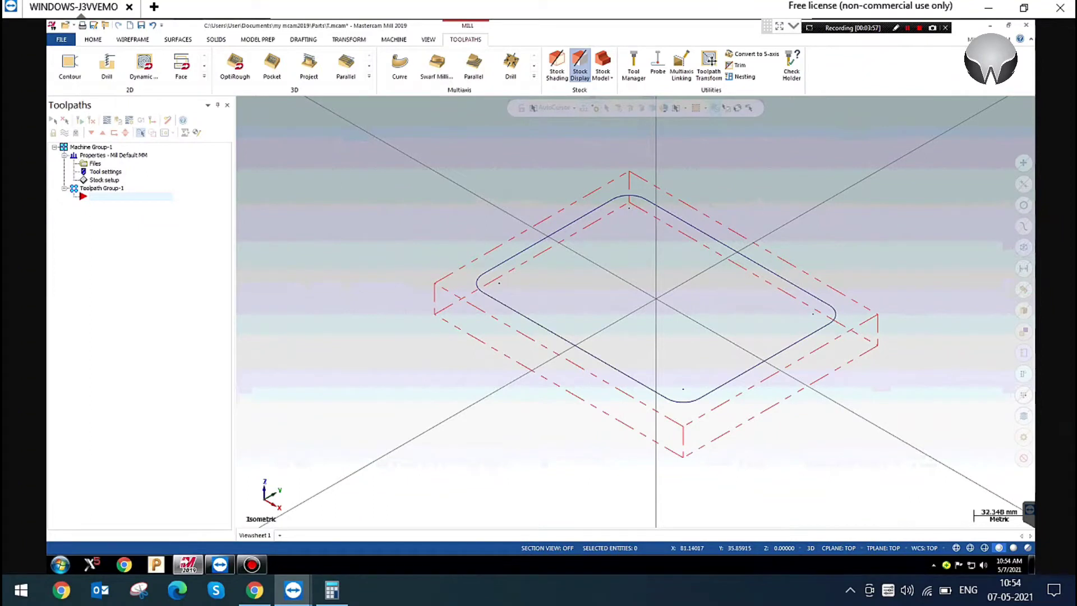
# Create a 2D Pocket toolpath using the rounded rectangle as its chain, keeping Pocket as the toolpath type
pyautogui.click(305, 168)
pyautogui.click(204, 75)
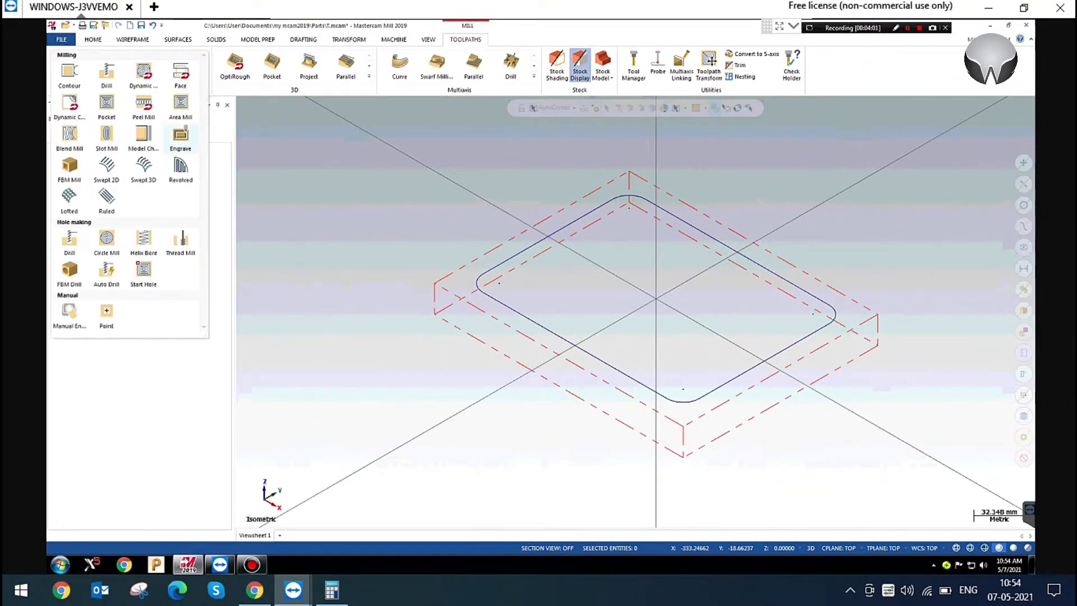
pyautogui.click(109, 108)
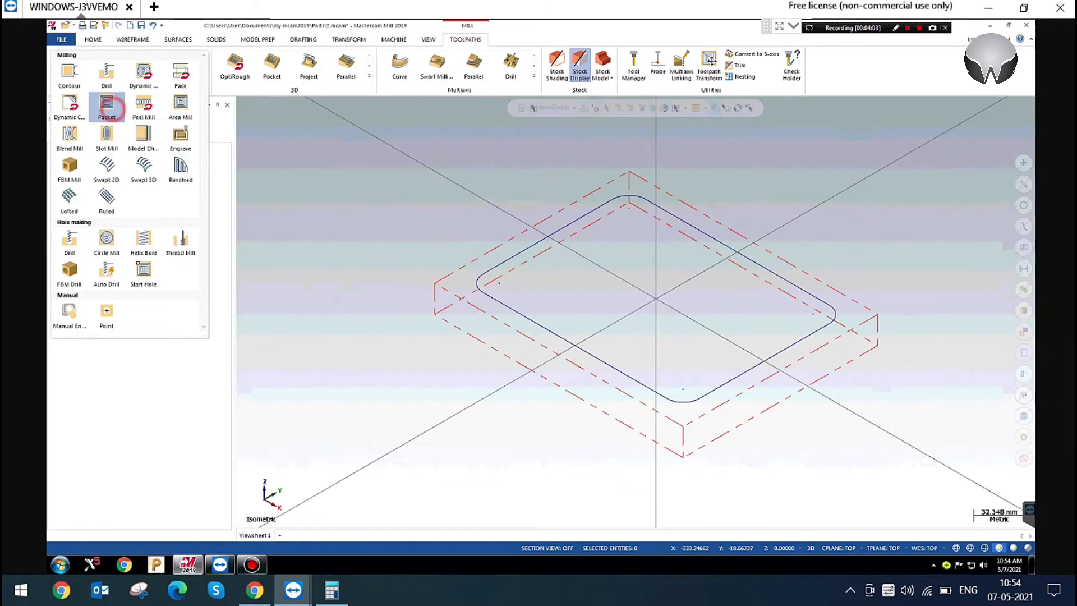
pyautogui.moveTo(187, 104); pyautogui.dragTo(166, 93)
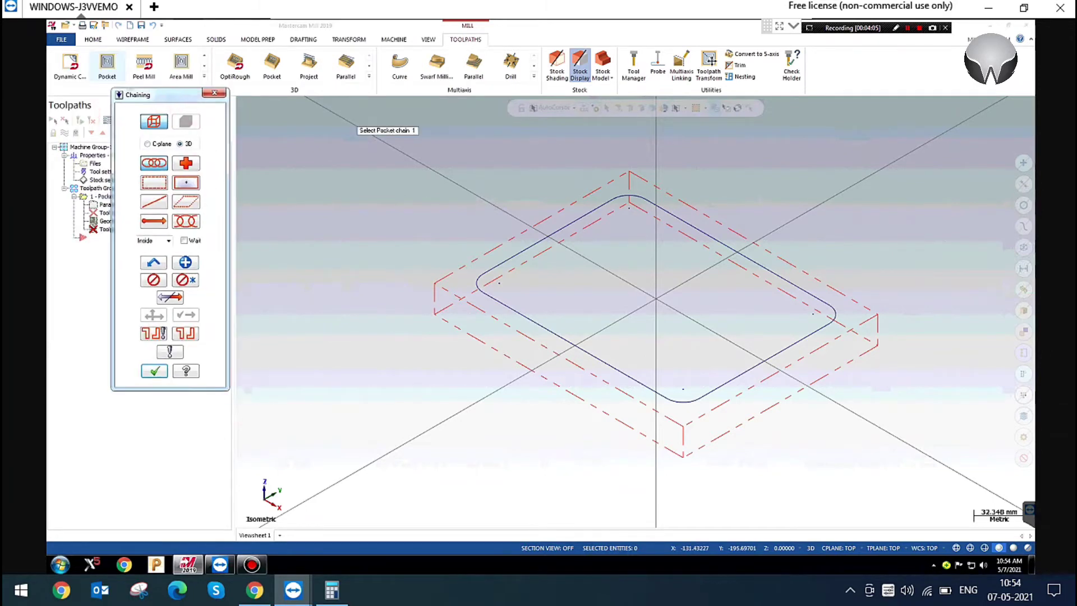
pyautogui.click(680, 217)
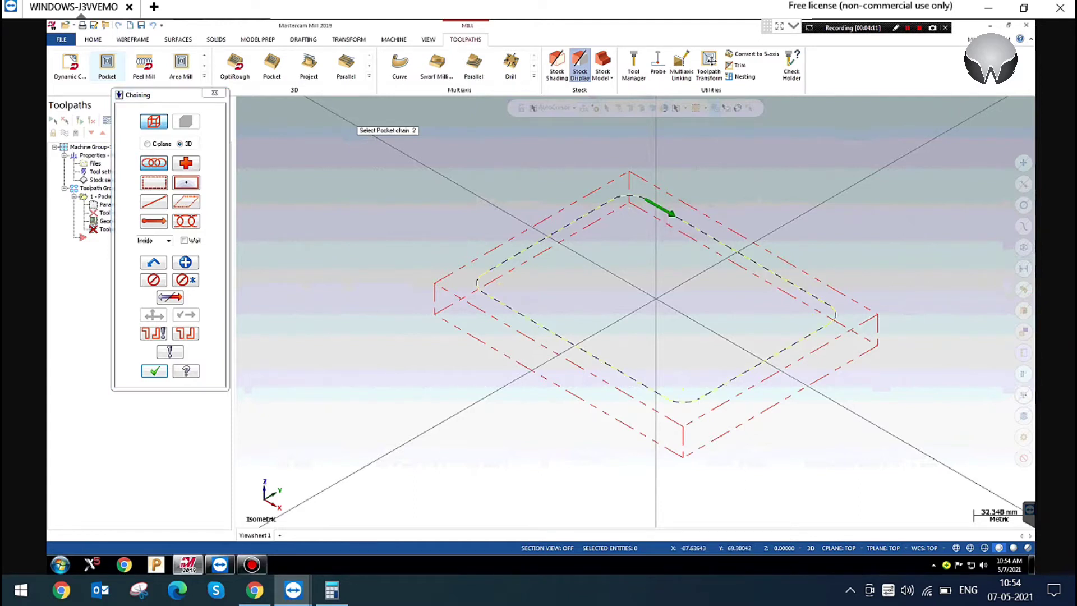
pyautogui.click(154, 371)
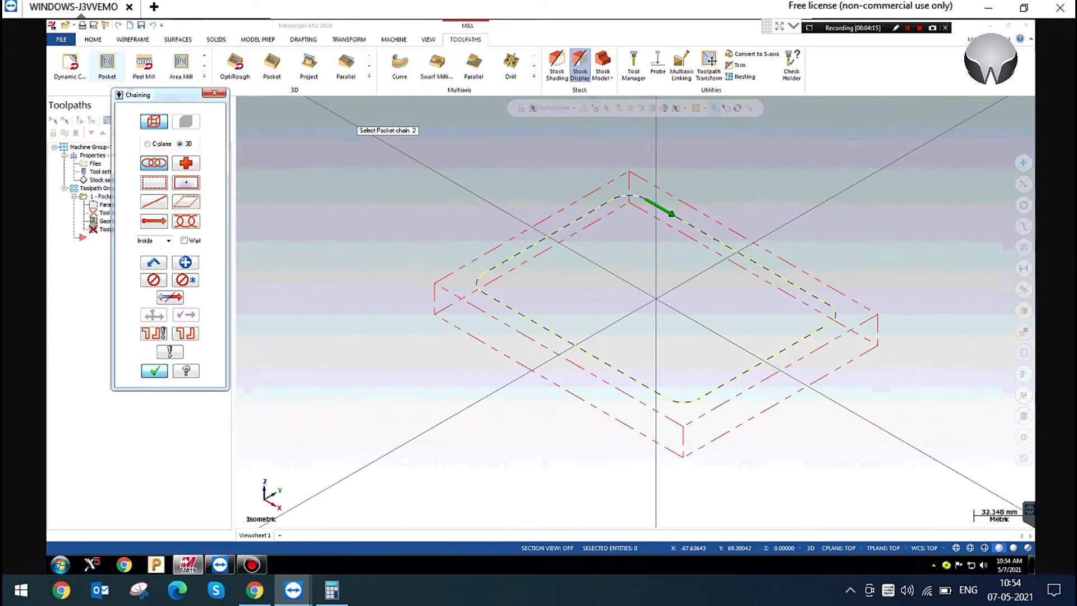
pyautogui.click(158, 373)
pyautogui.moveTo(319, 114); pyautogui.dragTo(352, 109)
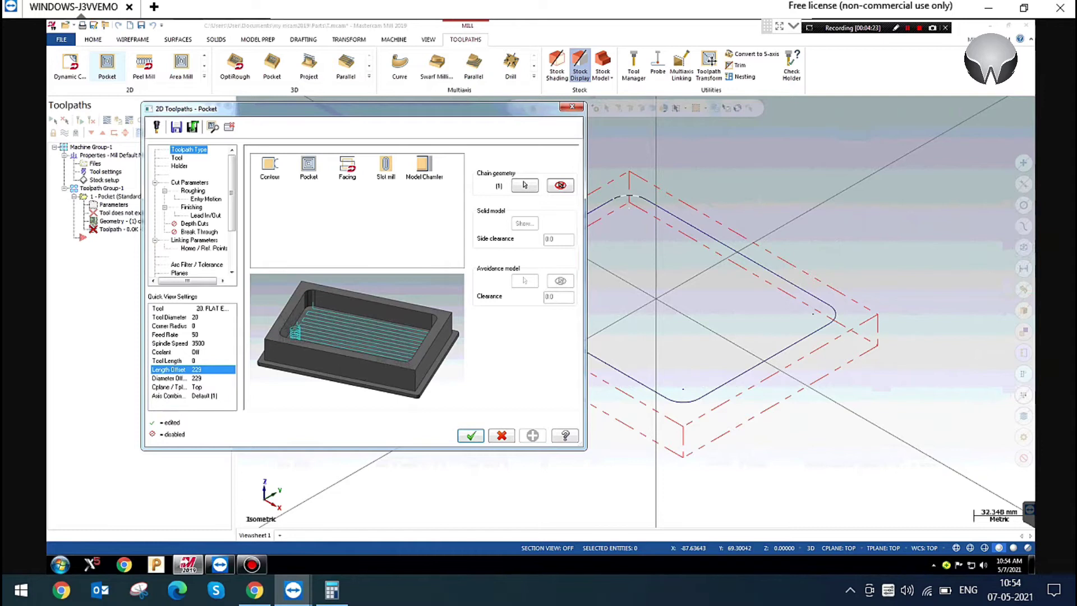
pyautogui.click(309, 165)
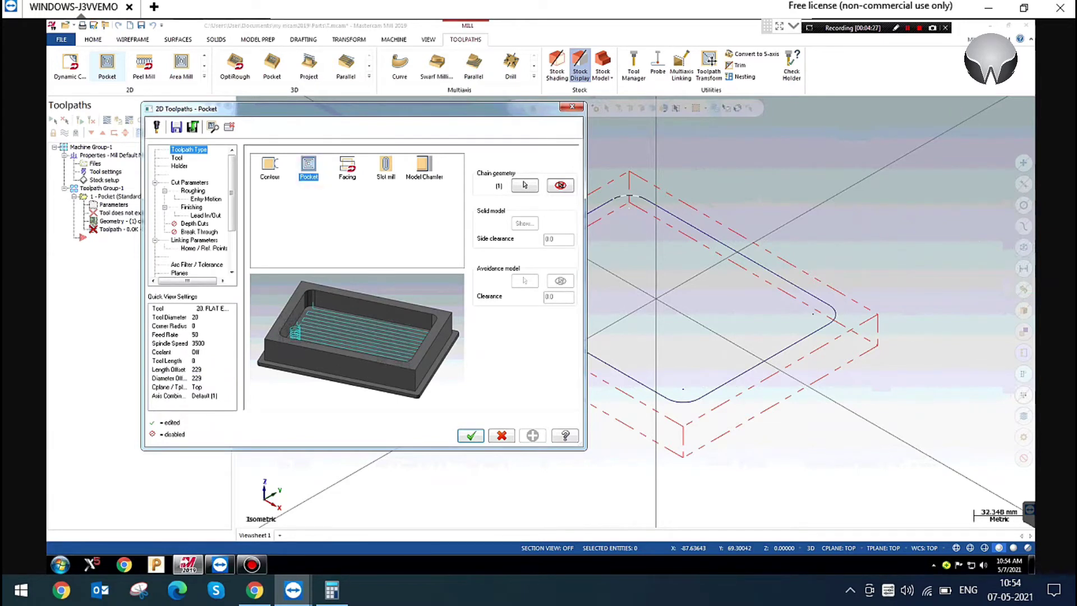
# Start defining a new tool for the pocket toolpath, choosing Bull endmill as the tool type
pyautogui.click(177, 158)
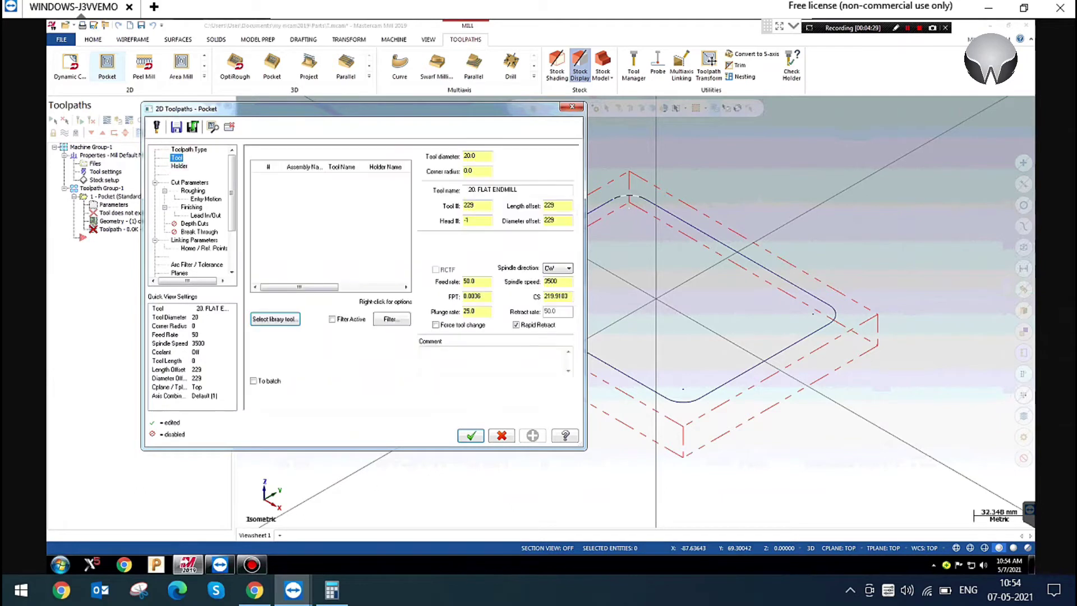
pyautogui.click(334, 193)
pyautogui.rightClick(284, 184)
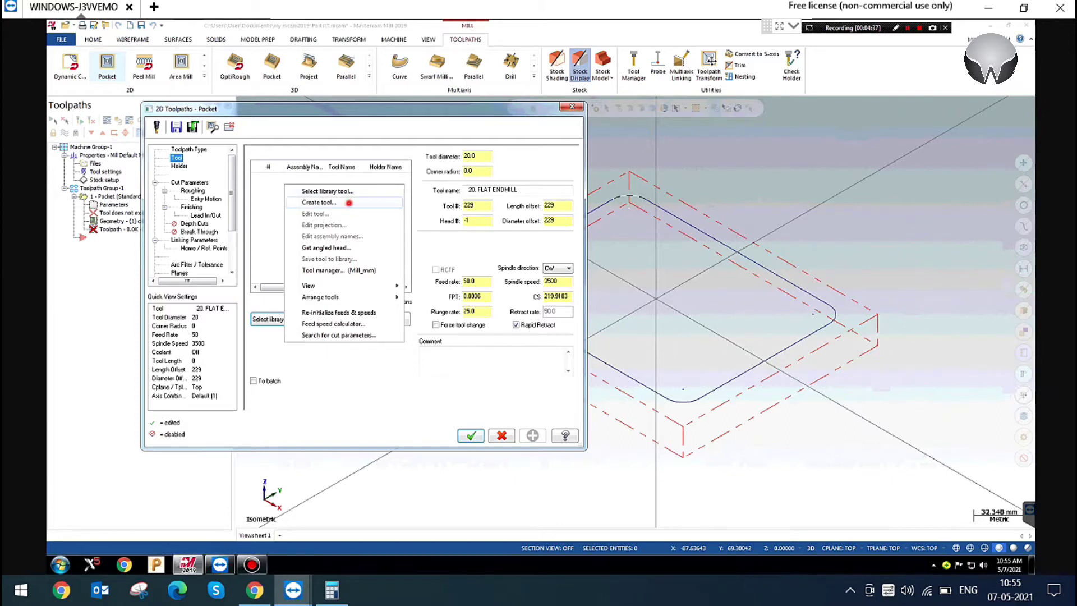
pyautogui.click(349, 203)
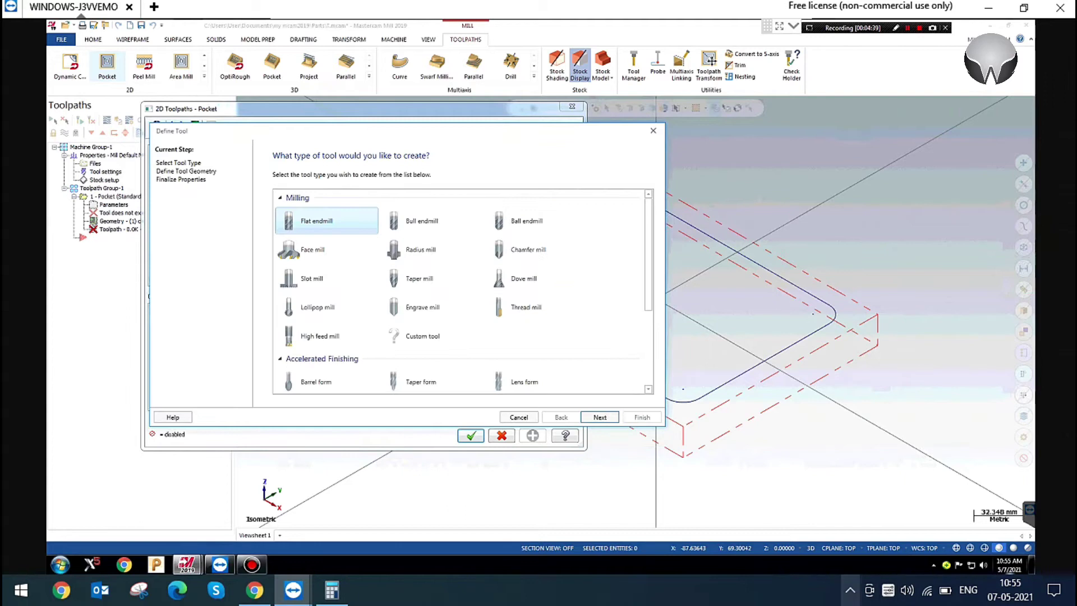
pyautogui.click(851, 590)
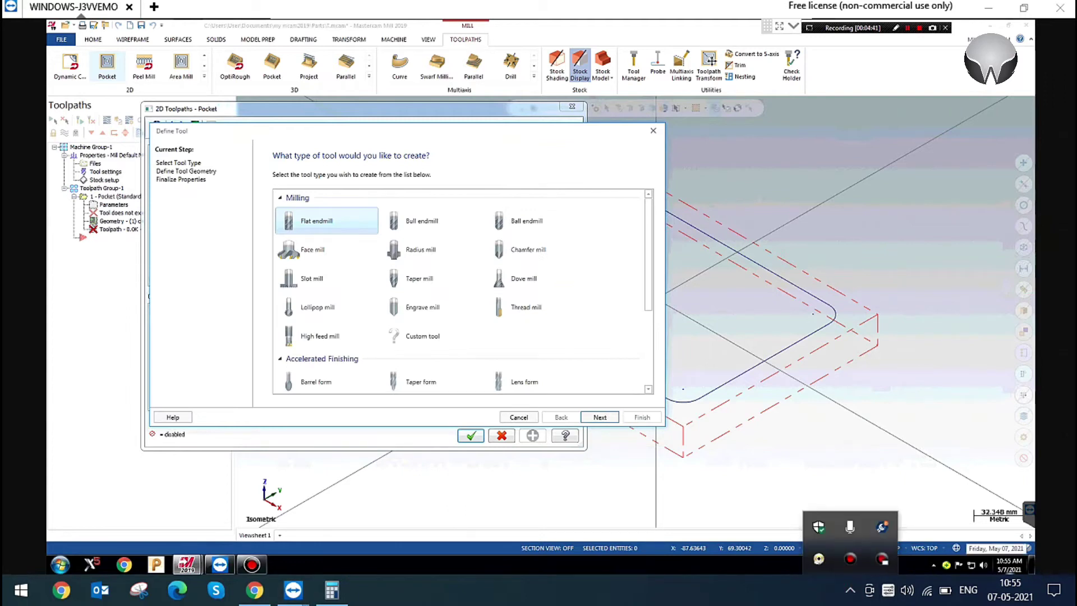
pyautogui.click(431, 221)
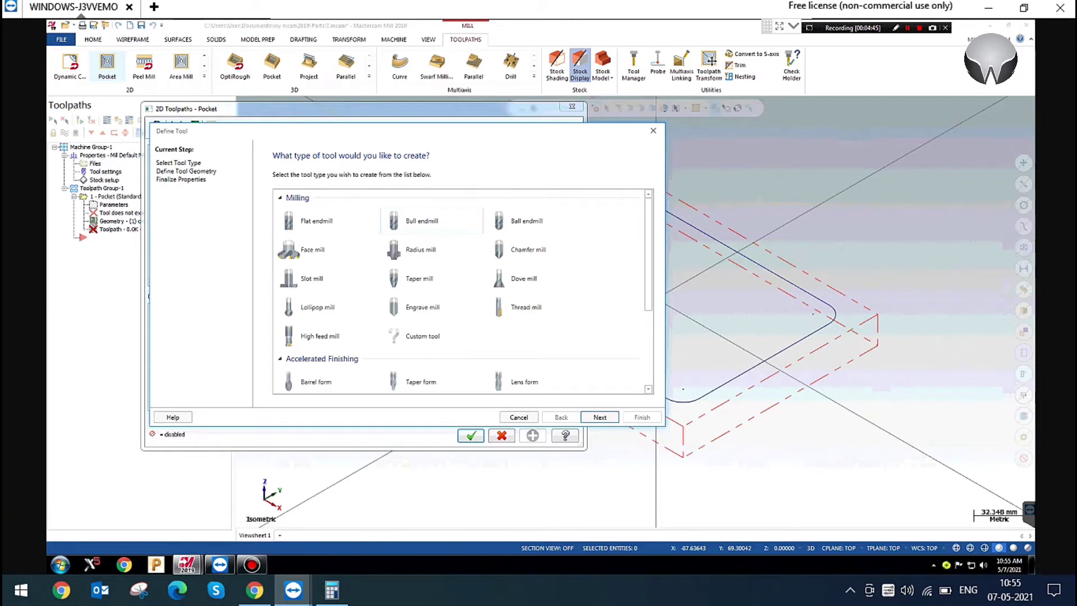
pyautogui.click(430, 221)
pyautogui.click(600, 416)
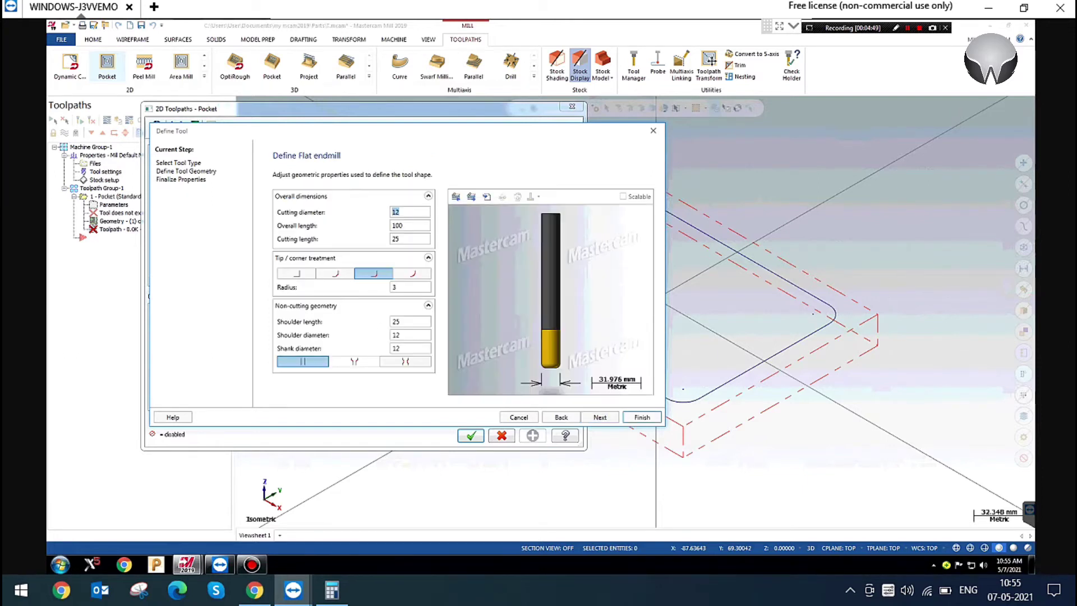
# Give the bull endmill a cutting diameter of 20 and a corner radius of 0.8, and finish the tool definition
pyautogui.write('20')
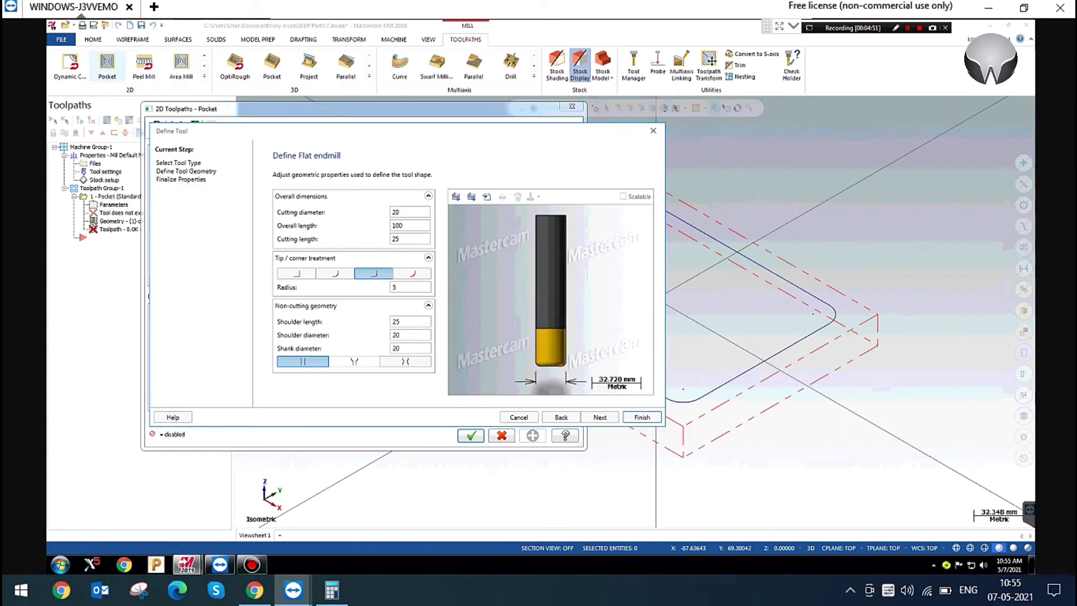
pyautogui.click(399, 289)
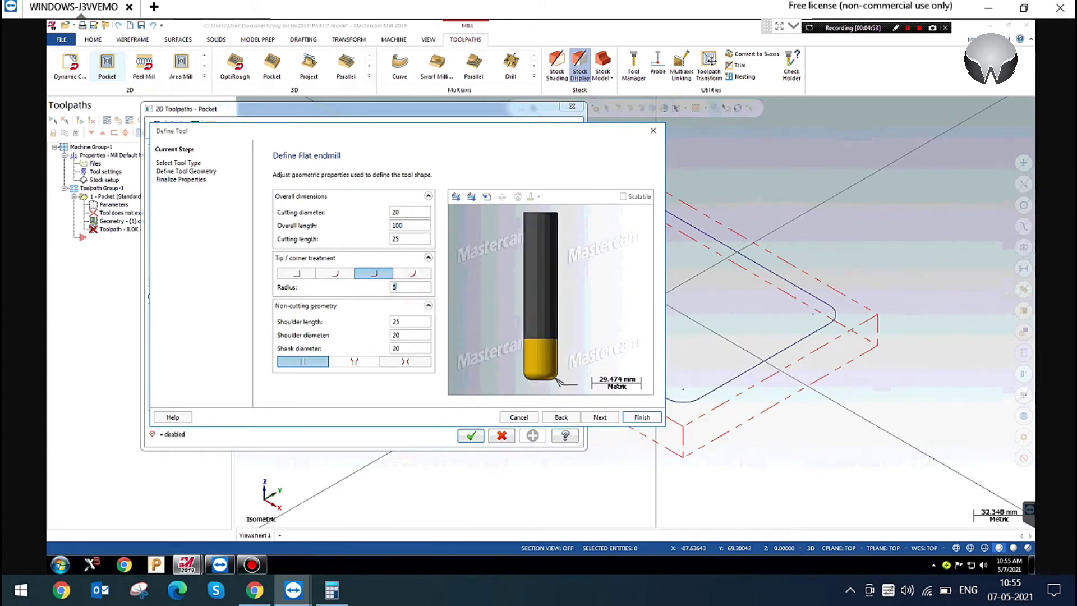
pyautogui.press('BackSpace')
pyautogui.write('0.8')
pyautogui.click(404, 291)
pyautogui.press('Return')
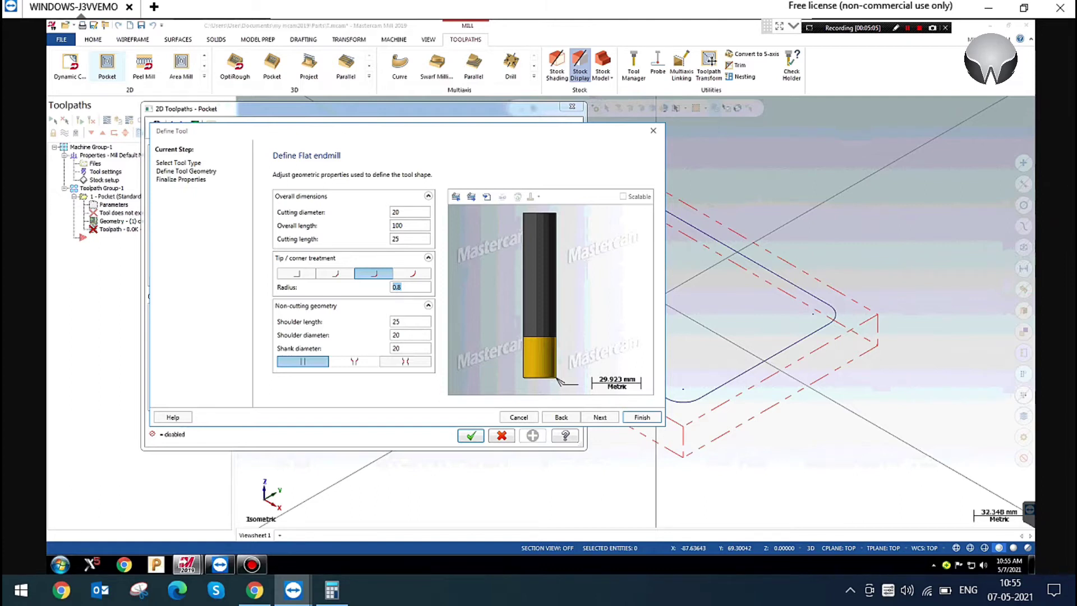
pyautogui.click(549, 338)
pyautogui.click(641, 416)
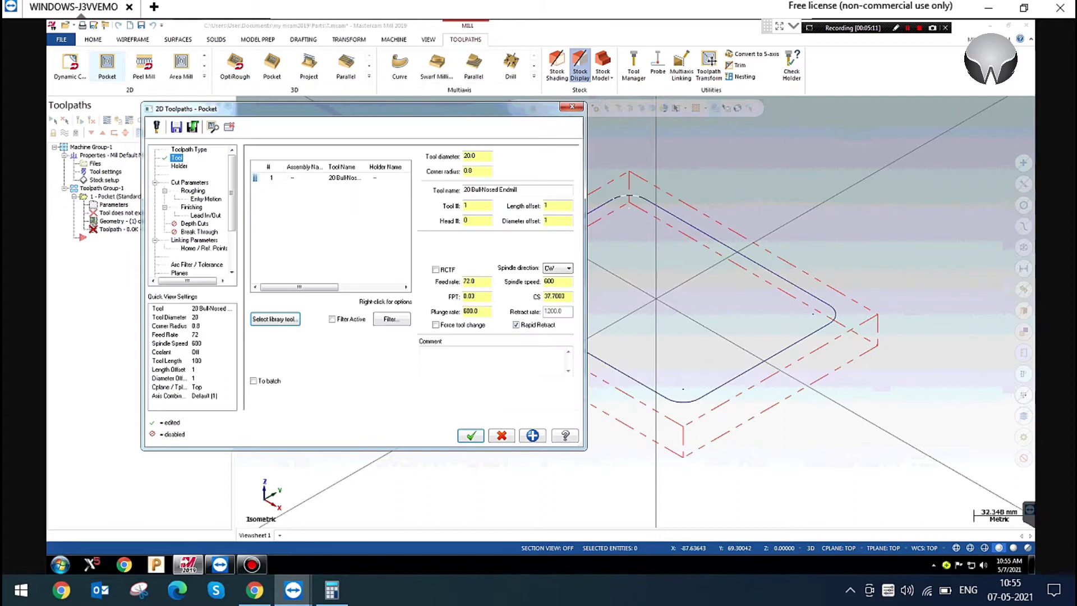
# Set the new tool's feed rate to 1000, spindle speed to 2000 and plunge rate to 200
pyautogui.click(346, 179)
pyautogui.click(475, 207)
pyautogui.click(559, 204)
pyautogui.click(556, 221)
pyautogui.click(475, 281)
pyautogui.write('1000')
pyautogui.click(559, 283)
pyautogui.write('2000')
pyautogui.click(472, 311)
pyautogui.write('200')
# Examine the tool's feed per tooth and cutting speed values
pyautogui.click(477, 281)
pyautogui.click(478, 296)
pyautogui.click(568, 297)
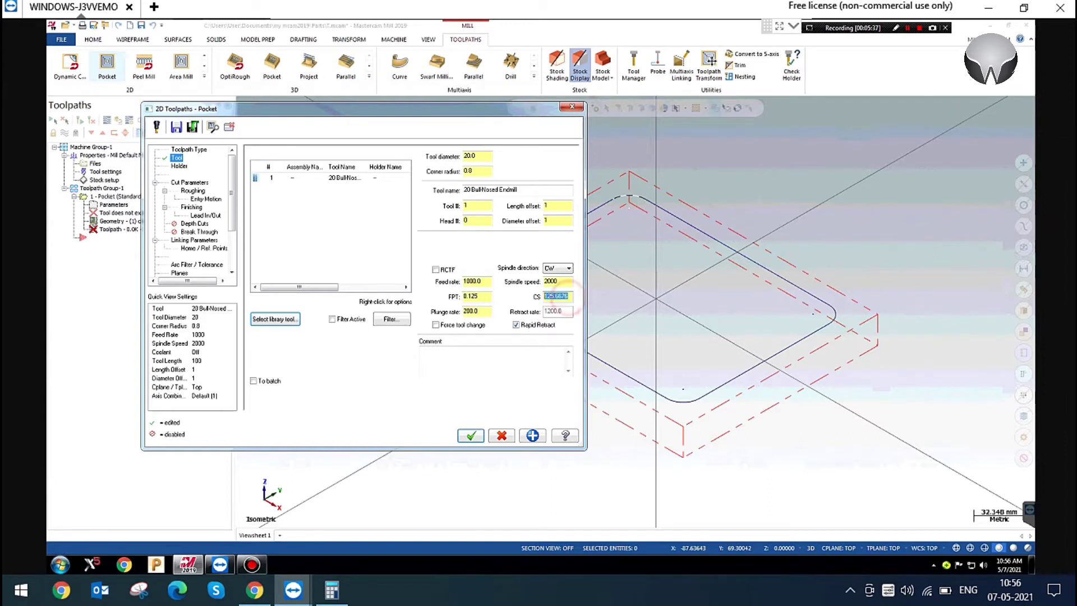
pyautogui.click(478, 296)
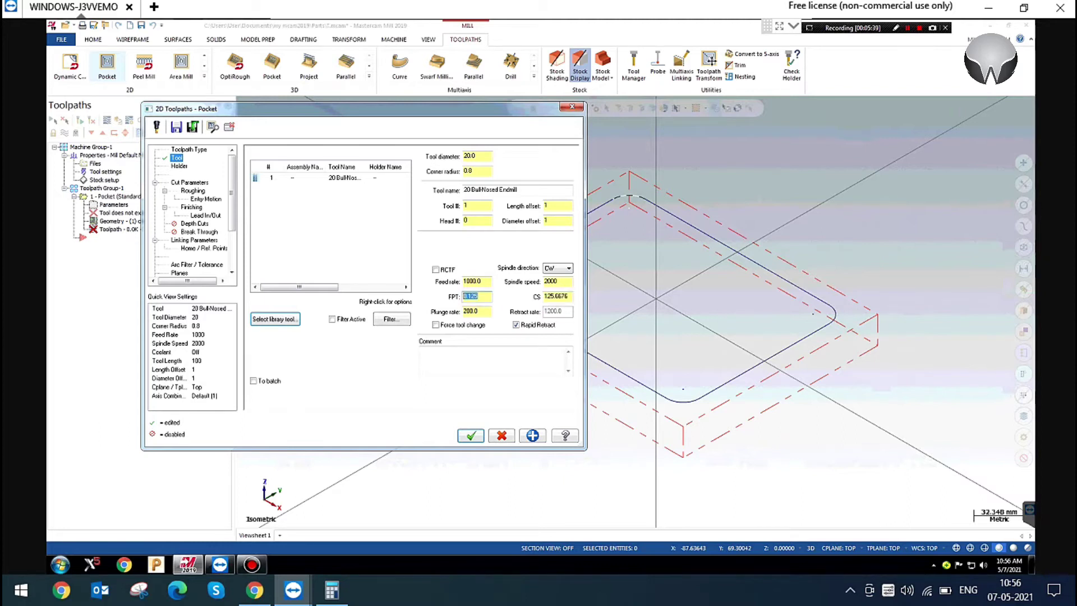
pyautogui.click(483, 299)
pyautogui.doubleClick(483, 299)
pyautogui.click(569, 297)
pyautogui.click(570, 298)
pyautogui.click(570, 298)
# Set the tool's feed per tooth to 0.12 and its cutting speed to 150
pyautogui.doubleClick(484, 299)
pyautogui.doubleClick(485, 298)
pyautogui.write('.12')
pyautogui.press('Return')
pyautogui.doubleClick(567, 297)
pyautogui.write('150')
pyautogui.press('Return')
# Review the spindle speed and feed rate recalculated from the feed per tooth and cutting speed
pyautogui.doubleClick(483, 296)
pyautogui.doubleClick(565, 281)
pyautogui.doubleClick(487, 280)
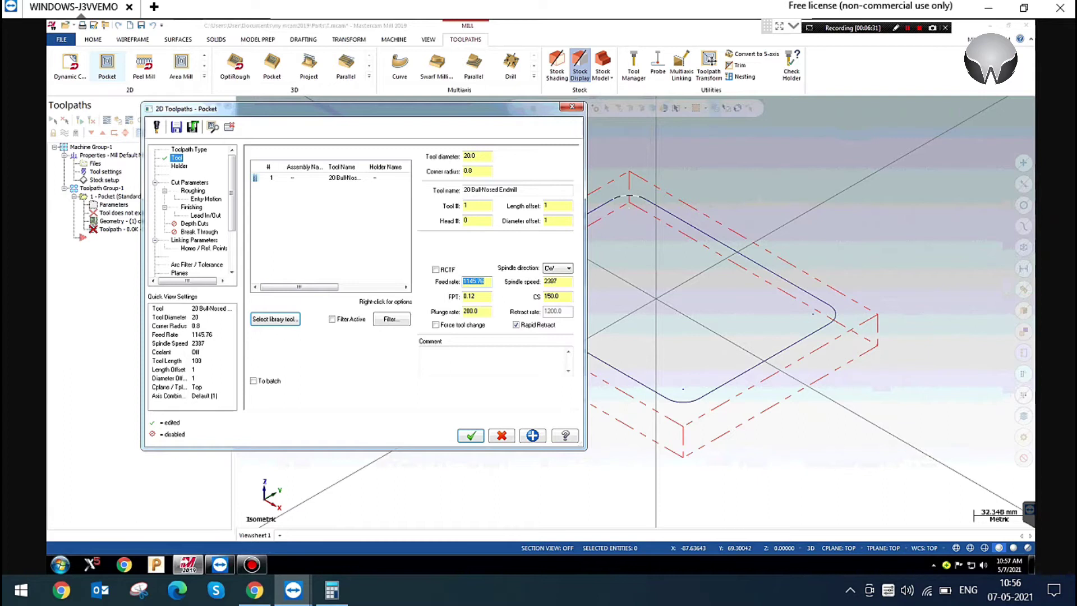
pyautogui.click(482, 295)
pyautogui.doubleClick(489, 282)
pyautogui.doubleClick(558, 296)
# Show the pocket's cut parameters and compare the Climb and Conventional machining directions
pyautogui.click(189, 182)
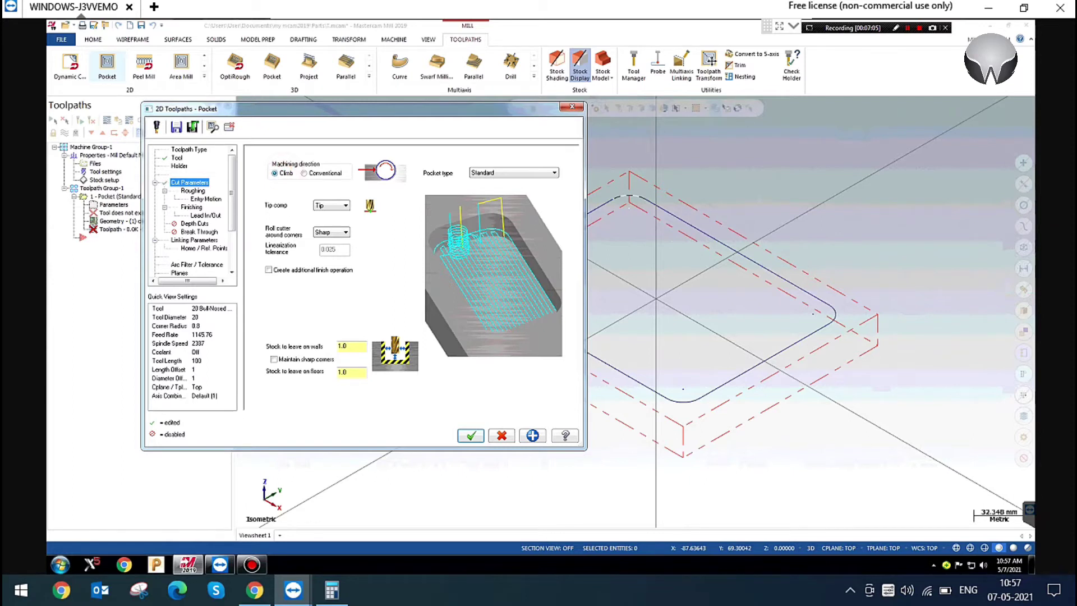
pyautogui.click(664, 182)
pyautogui.click(317, 174)
pyautogui.click(283, 175)
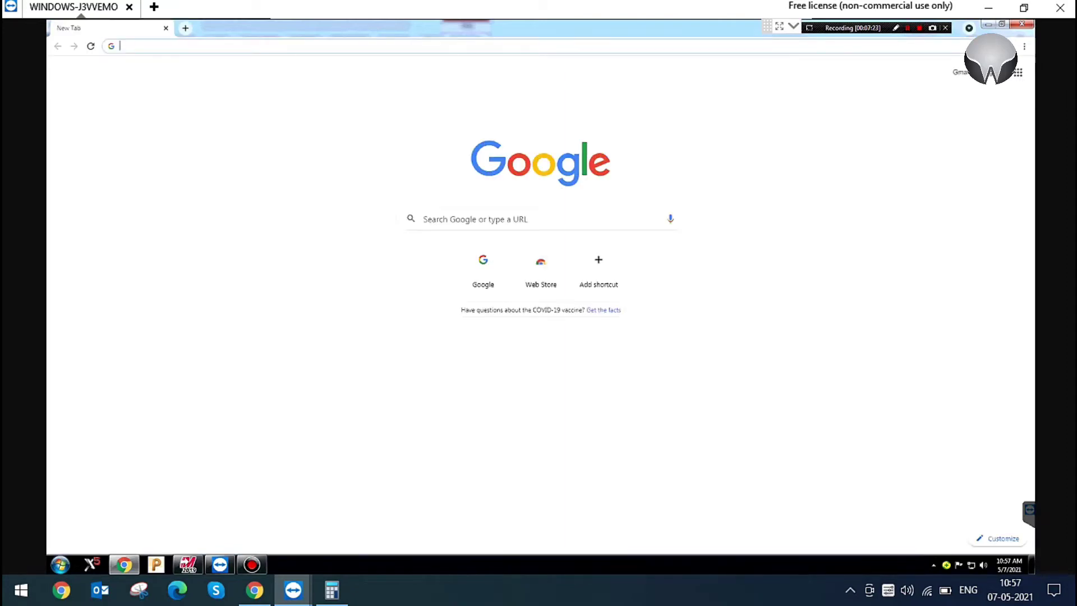
# Search Google in Chrome for "difference between climb and conventional milling" and open an image comparing the two
pyautogui.click(455, 215)
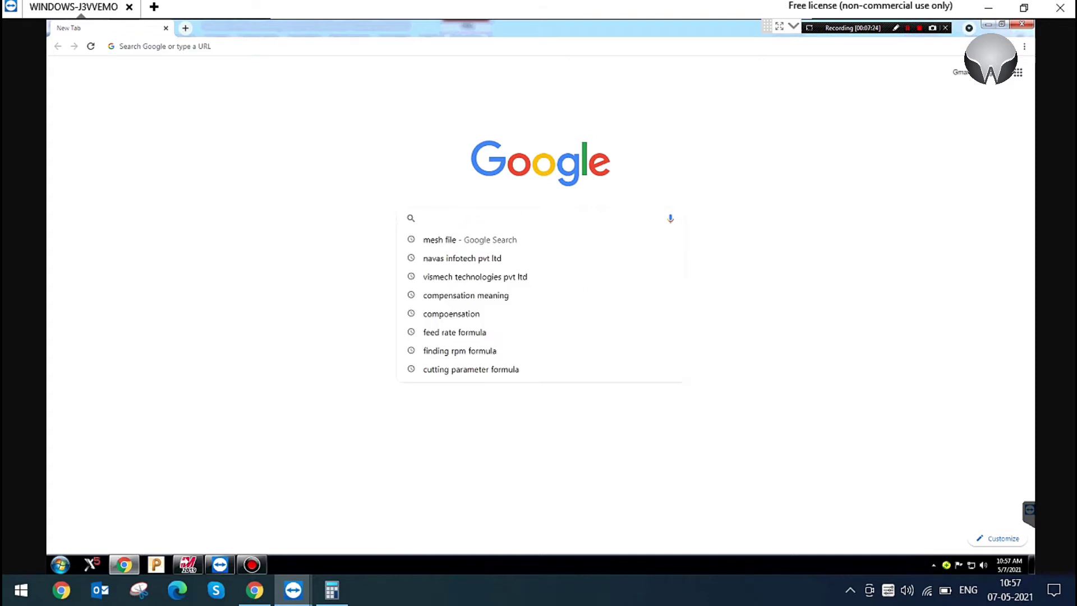
pyautogui.write('climp')
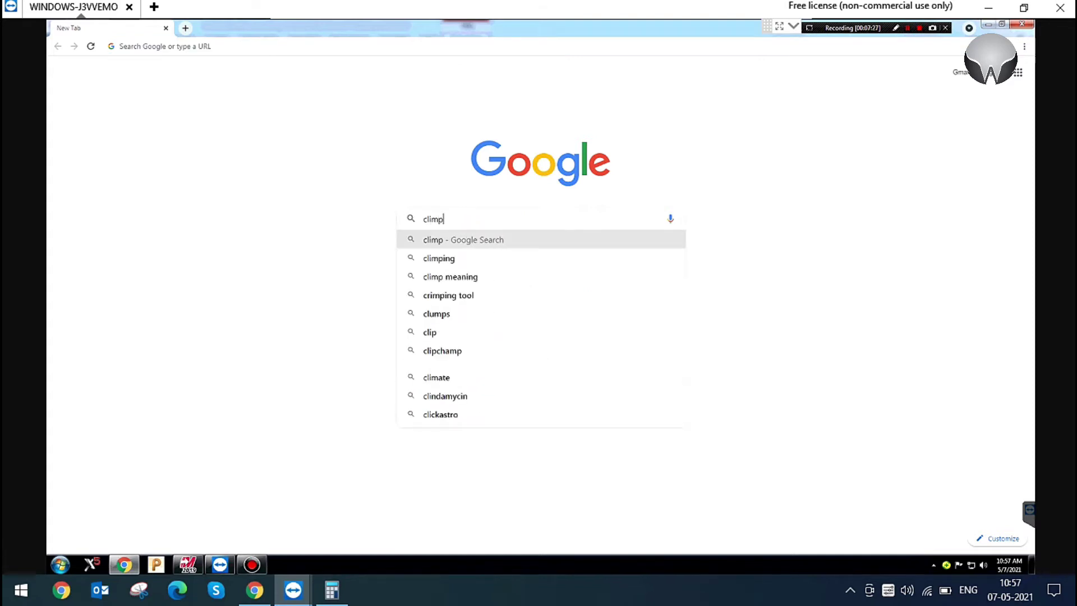
pyautogui.press('BackSpace')
pyautogui.write('b and co')
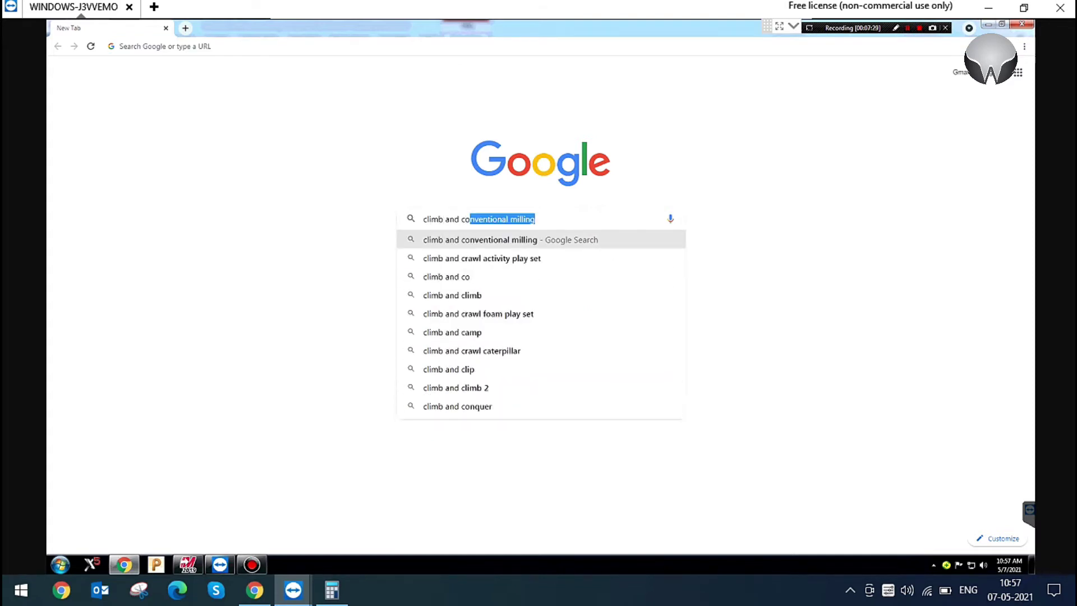
pyautogui.write('nventional')
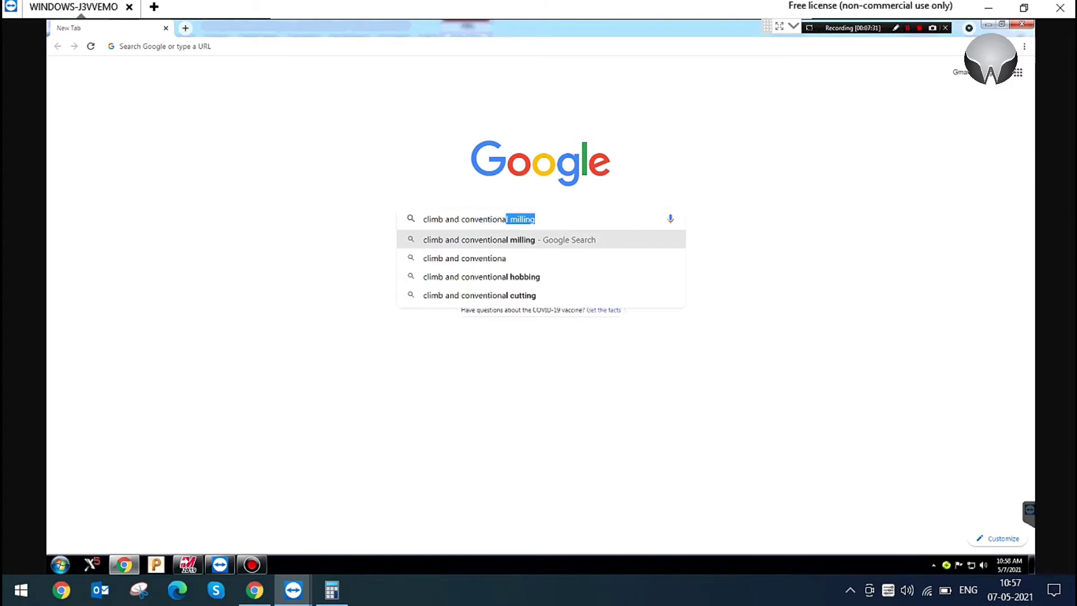
pyautogui.press('Right')
pyautogui.write('dif')
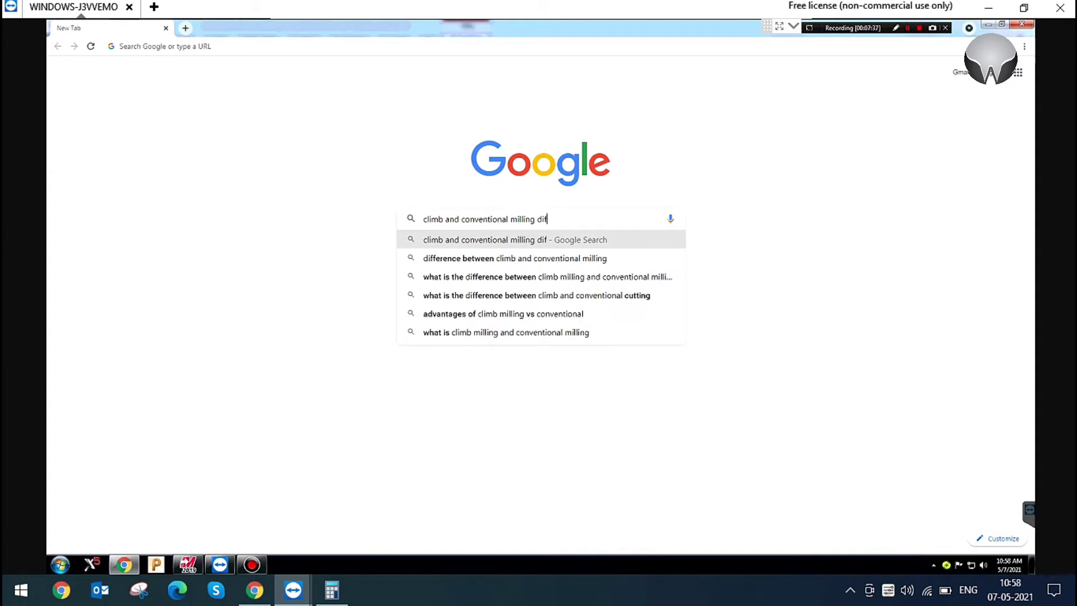
pyautogui.press('Down')
pyautogui.press('Return')
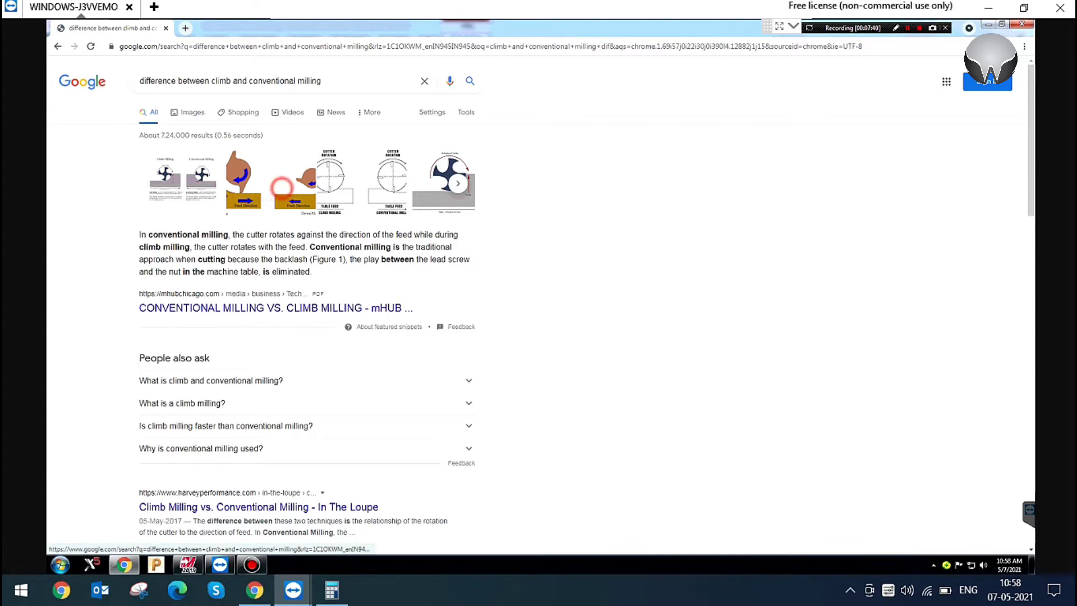
pyautogui.click(289, 188)
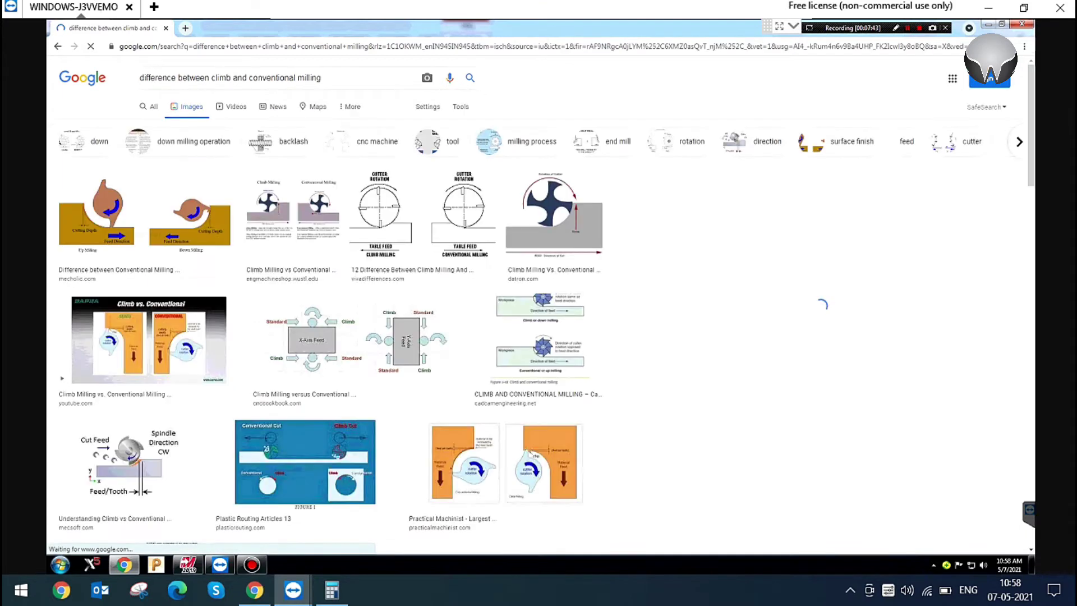
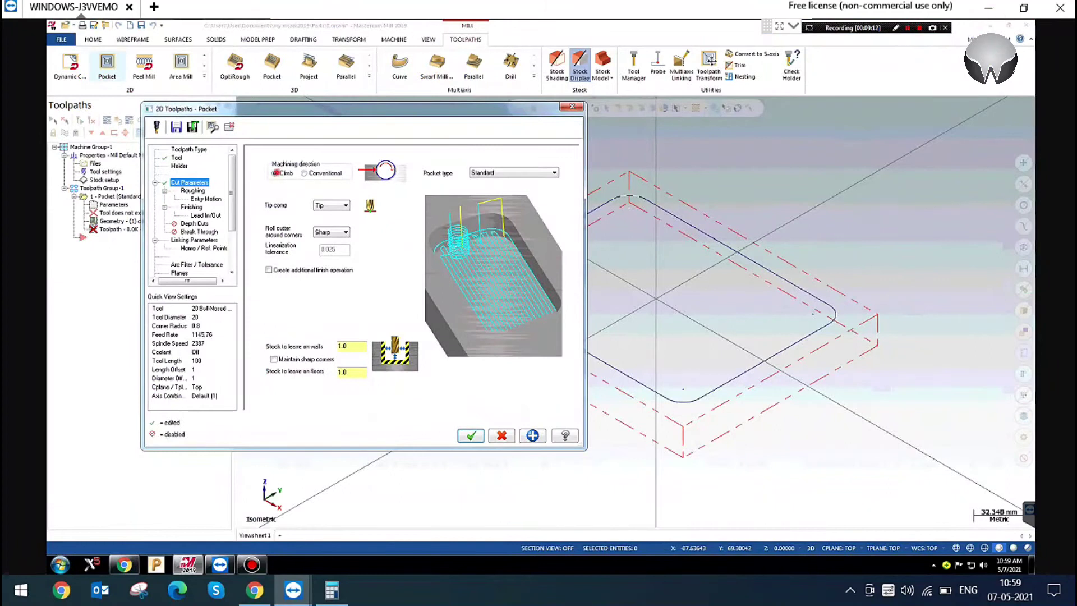
# Set the pocket's machining direction to Conventional, keeping Standard as the pocket type
pyautogui.click(304, 172)
pyautogui.click(274, 172)
pyautogui.click(305, 172)
pyautogui.click(513, 172)
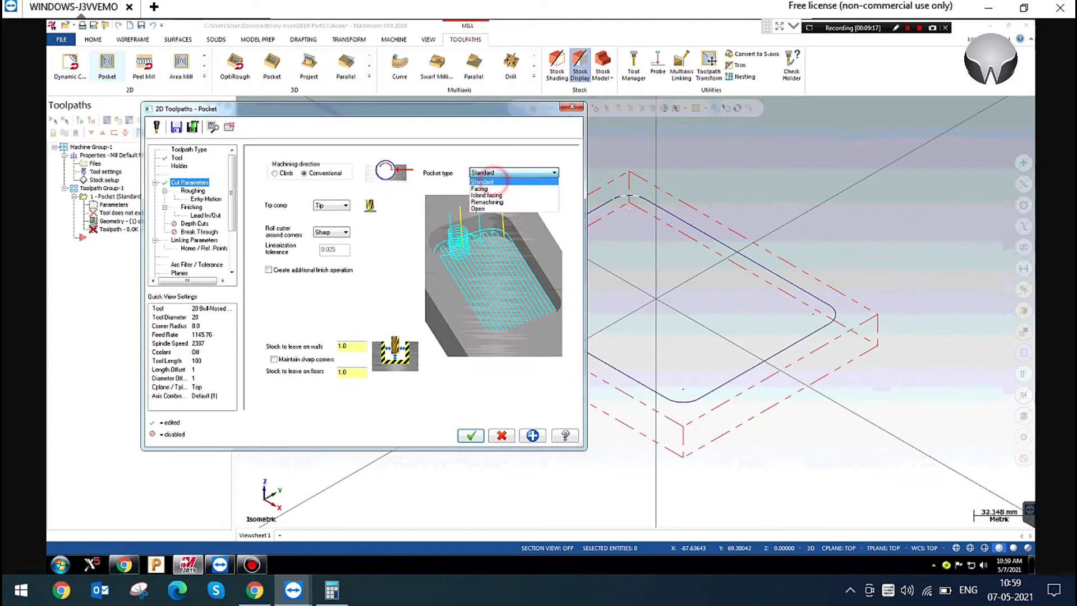
pyautogui.click(494, 181)
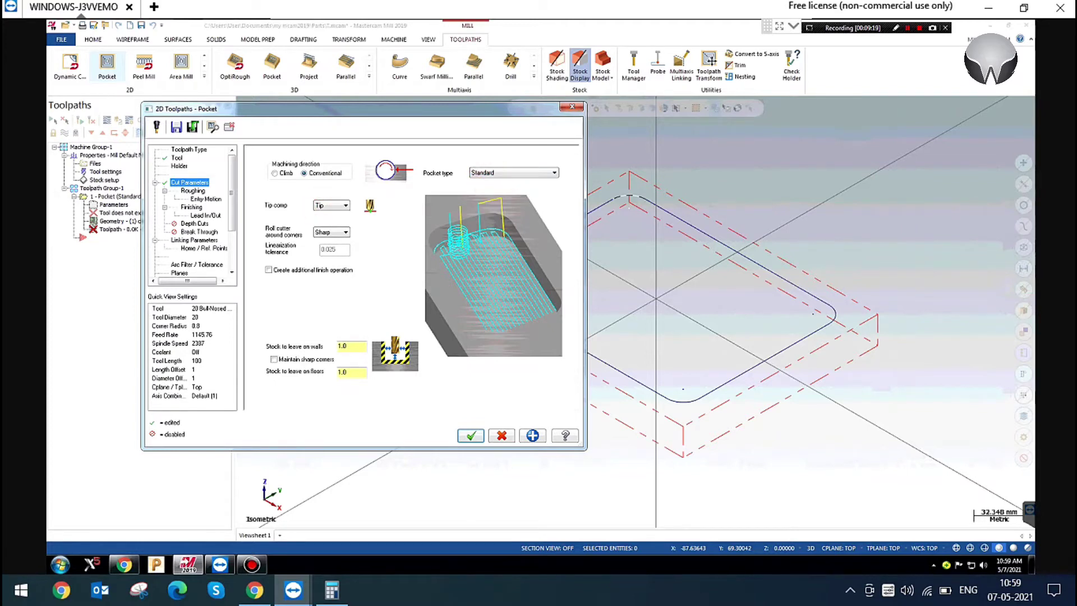
# Try None for rolling the cutter around corners and return the option to Sharp
pyautogui.click(332, 205)
pyautogui.click(329, 230)
pyautogui.click(346, 232)
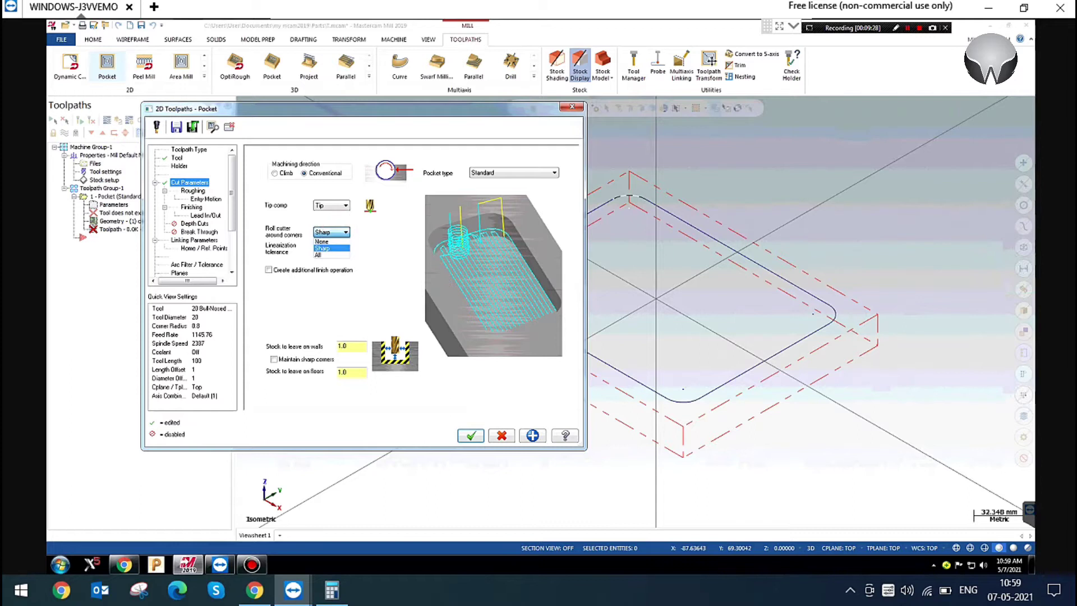
pyautogui.click(323, 248)
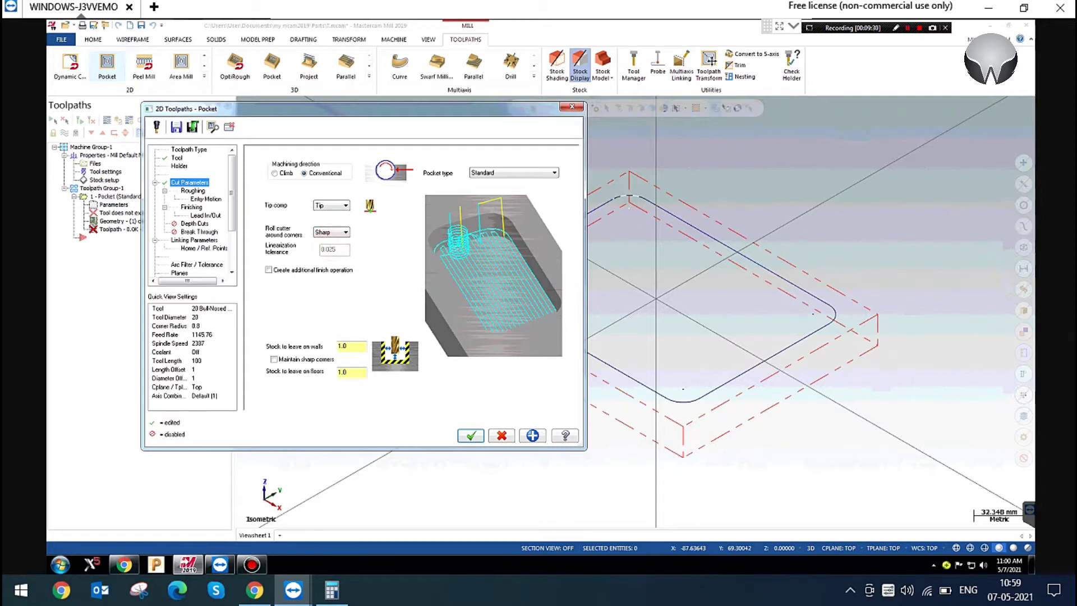
pyautogui.click(332, 232)
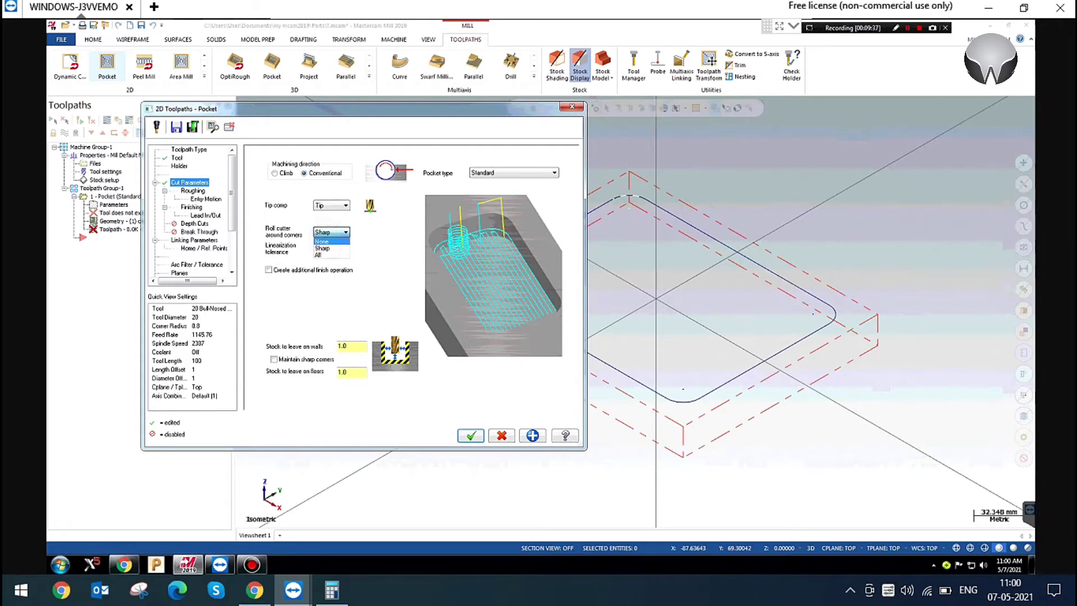
pyautogui.click(331, 241)
pyautogui.click(337, 234)
pyautogui.click(332, 241)
pyautogui.click(380, 257)
pyautogui.click(337, 233)
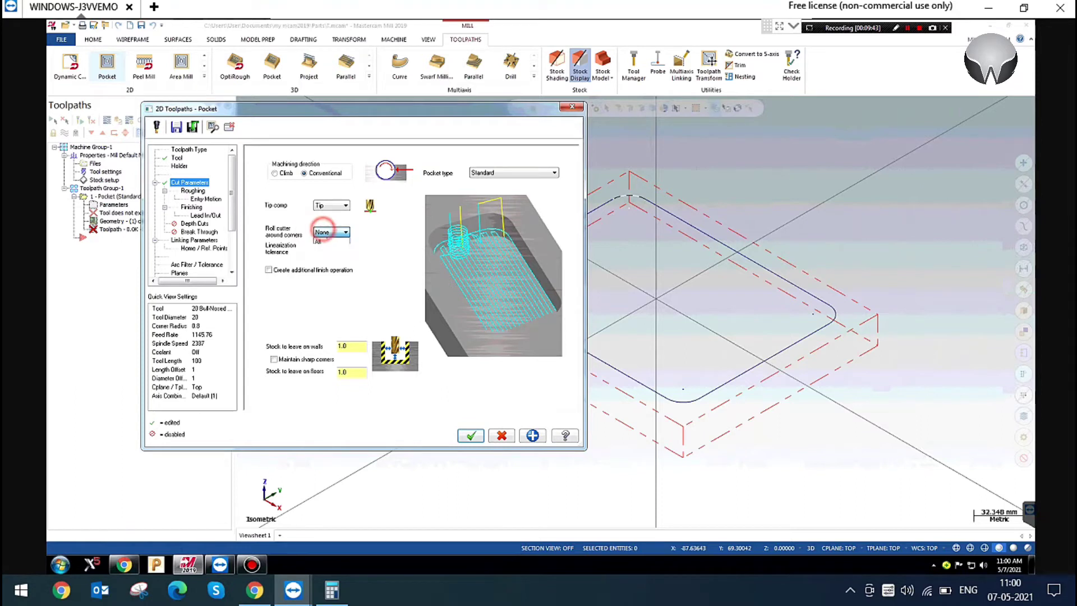
pyautogui.click(325, 248)
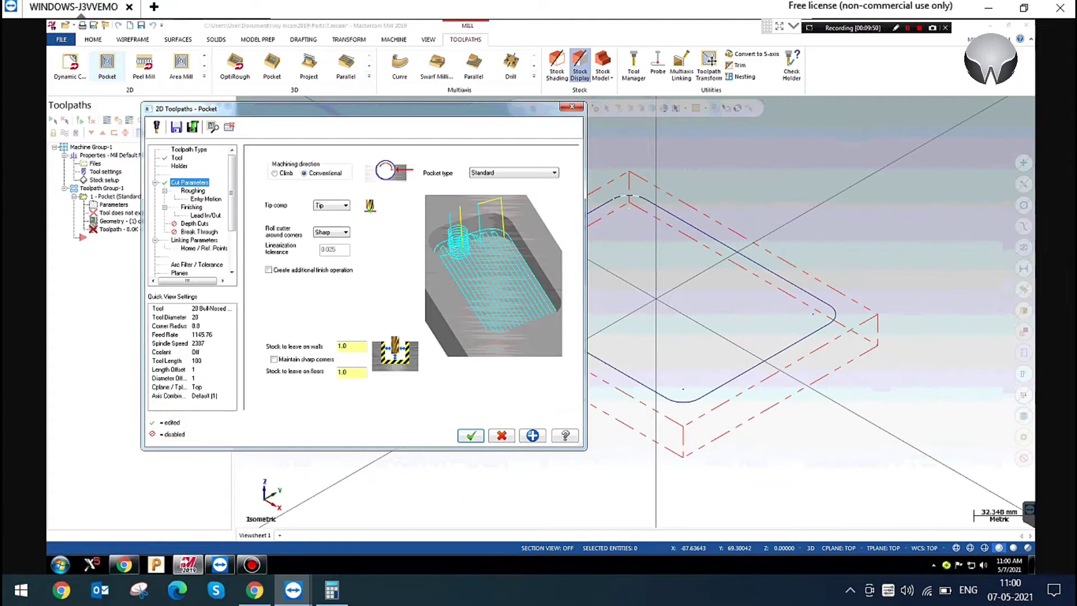
# Examine the additional finish operation option and the stock to leave on walls and floors
pyautogui.click(269, 270)
pyautogui.click(269, 269)
pyautogui.doubleClick(352, 346)
pyautogui.doubleClick(351, 372)
pyautogui.click(288, 362)
pyautogui.click(350, 373)
pyautogui.doubleClick(349, 345)
# Try Zigzag as the pocket's roughing method, and settle on Constant Overlap Spiral
pyautogui.click(193, 191)
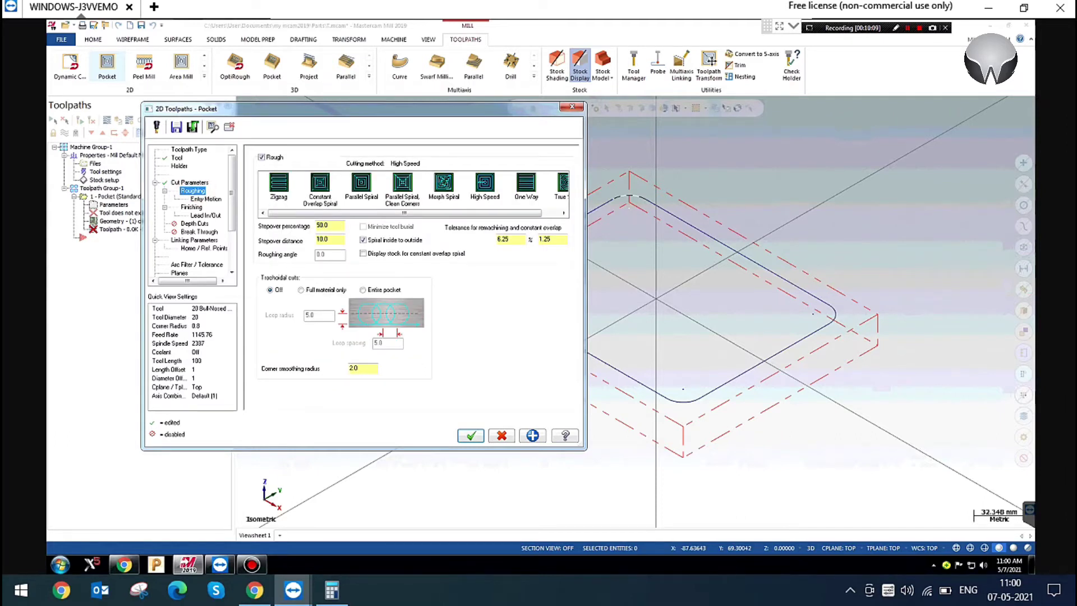
pyautogui.moveTo(322, 213)
pyautogui.mouseDown()
pyautogui.moveTo(340, 214)
pyautogui.moveTo(323, 214)
pyautogui.mouseUp()
pyautogui.click(279, 185)
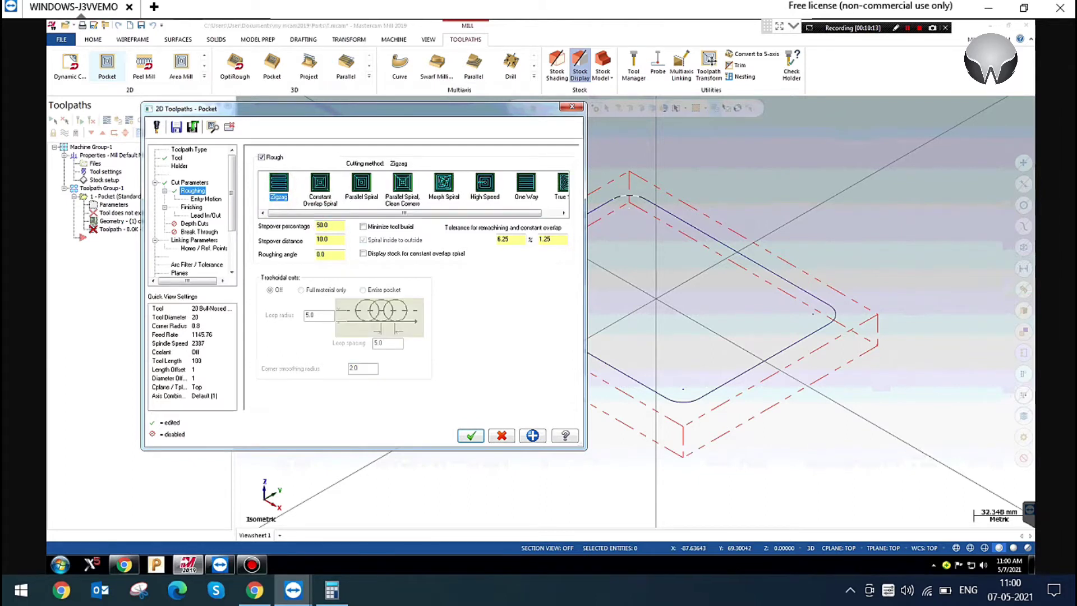
pyautogui.click(319, 183)
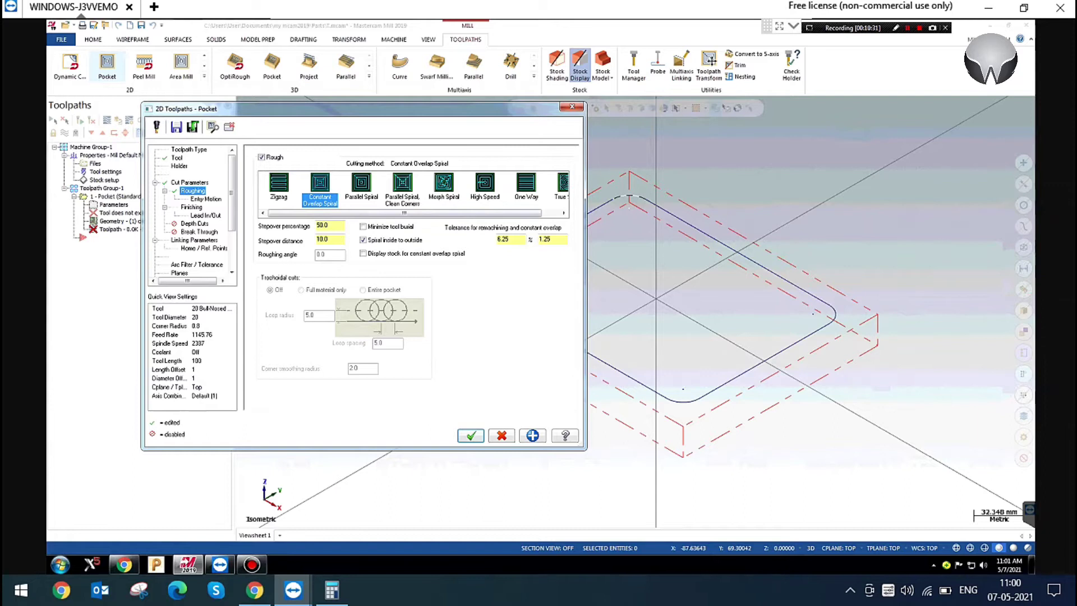
pyautogui.moveTo(322, 214)
pyautogui.mouseDown()
pyautogui.moveTo(340, 213)
pyautogui.moveTo(322, 213)
pyautogui.mouseUp()
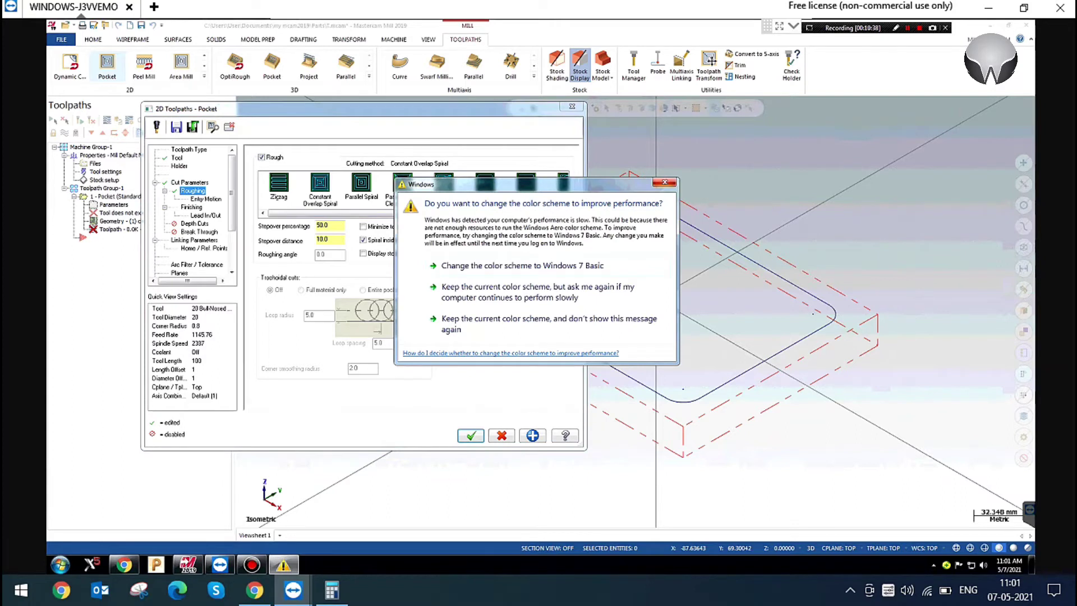
pyautogui.click(665, 182)
pyautogui.click(320, 186)
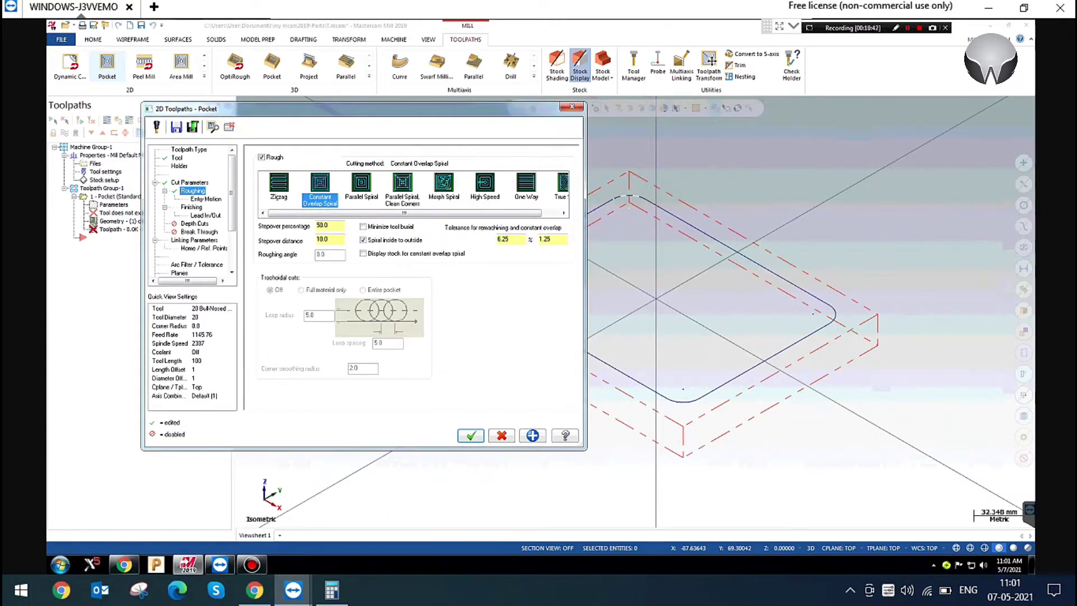
# Try the Parallel Spiral, Clean Corners, Morph Spiral, High Speed, One Way and True Spiral roughing methods, and return to Constant Overlap Spiral
pyautogui.click(358, 185)
pyautogui.moveTo(364, 214)
pyautogui.mouseDown()
pyautogui.moveTo(380, 213)
pyautogui.moveTo(360, 213)
pyautogui.mouseUp()
pyautogui.click(401, 185)
pyautogui.click(443, 185)
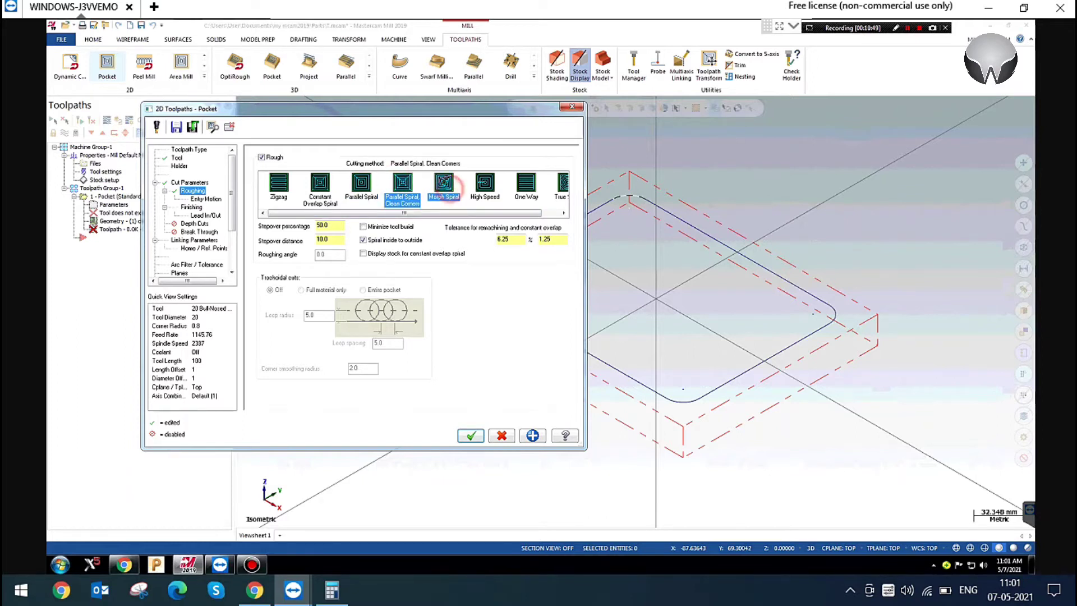
pyautogui.click(485, 188)
pyautogui.moveTo(493, 212); pyautogui.dragTo(509, 211)
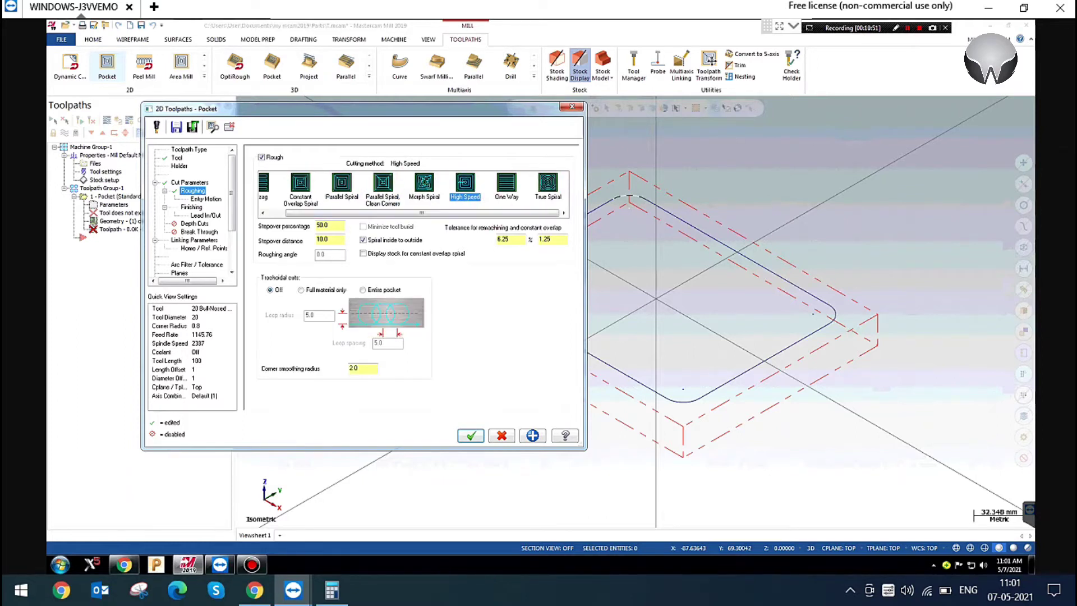
pyautogui.click(507, 184)
pyautogui.click(548, 184)
pyautogui.moveTo(422, 212); pyautogui.dragTo(404, 212)
pyautogui.click(320, 184)
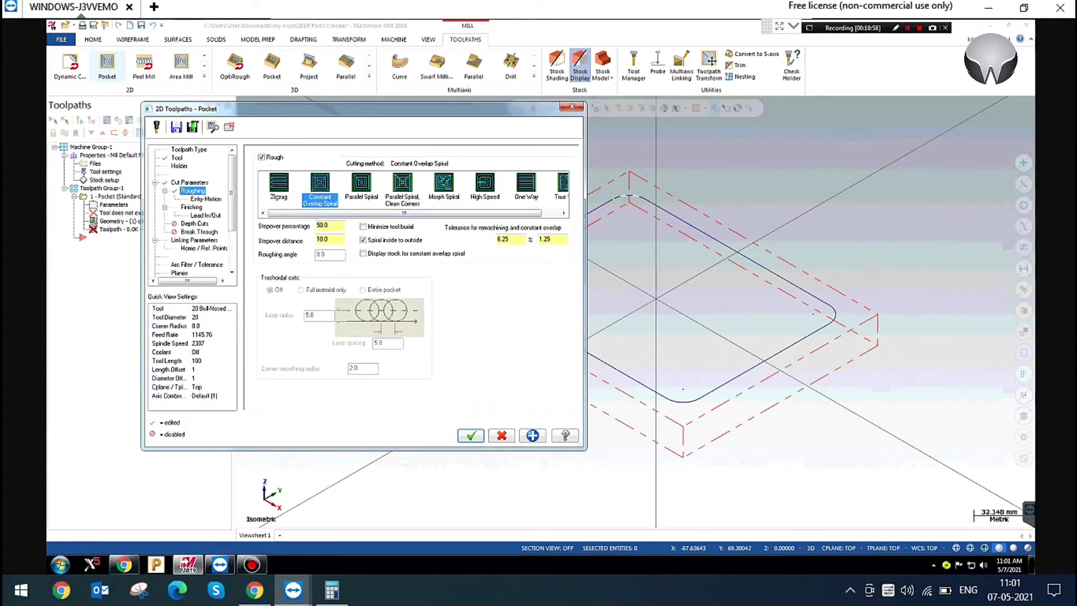
# Set the pocket roughing stepover percentage to 75
pyautogui.click(339, 227)
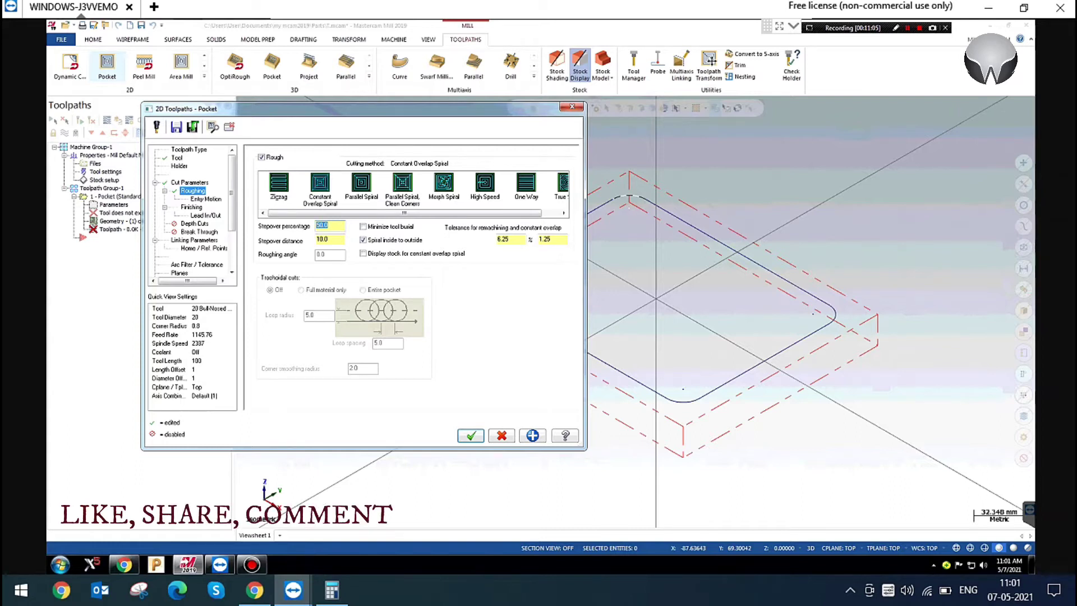
pyautogui.write('75')
pyautogui.press('Return')
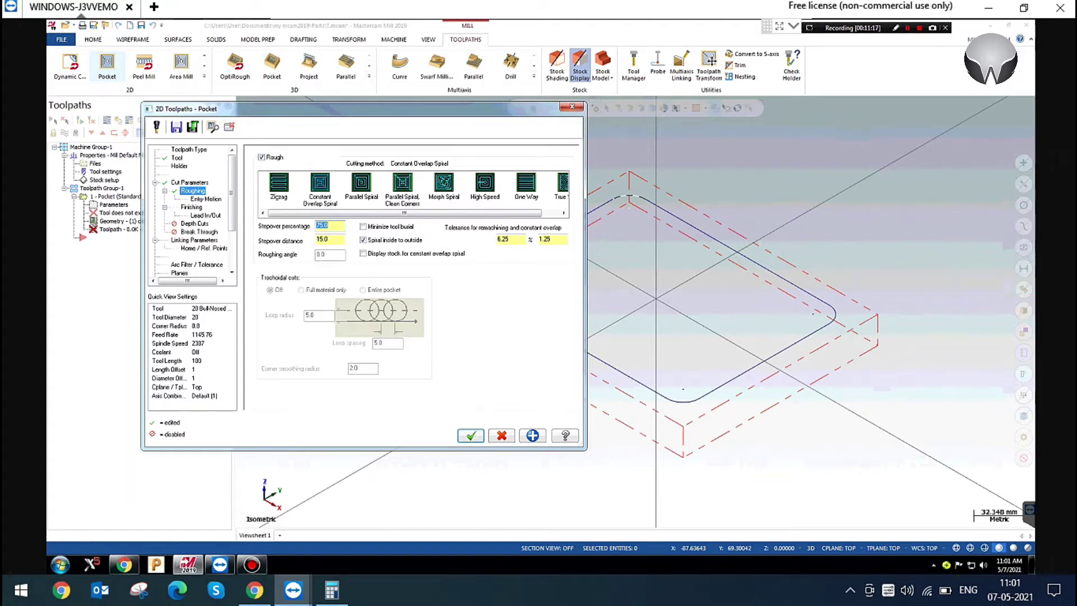
# Try roughing stepover percentages of 65 and 100, and return the value to 75
pyautogui.write('65')
pyautogui.press('Return')
pyautogui.write('100')
pyautogui.press('Return')
pyautogui.click(330, 239)
pyautogui.click(330, 225)
pyautogui.write('75')
pyautogui.press('Return')
# Check the stepover distance and toggle Spiral inside to outside off and on again, keeping Constant Overlap Spiral
pyautogui.click(330, 240)
pyautogui.moveTo(335, 240); pyautogui.dragTo(315, 239)
pyautogui.click(379, 240)
pyautogui.click(379, 240)
pyautogui.click(320, 188)
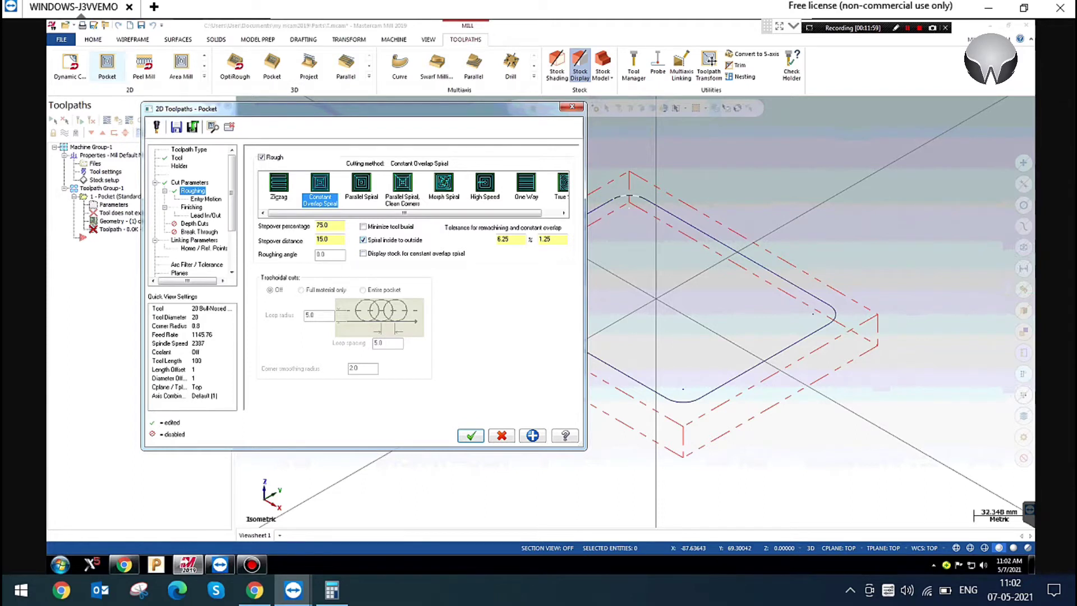
# Disable Spiral inside to outside, and try Minimize tool burial before disabling it again
pyautogui.click(403, 239)
pyautogui.click(363, 226)
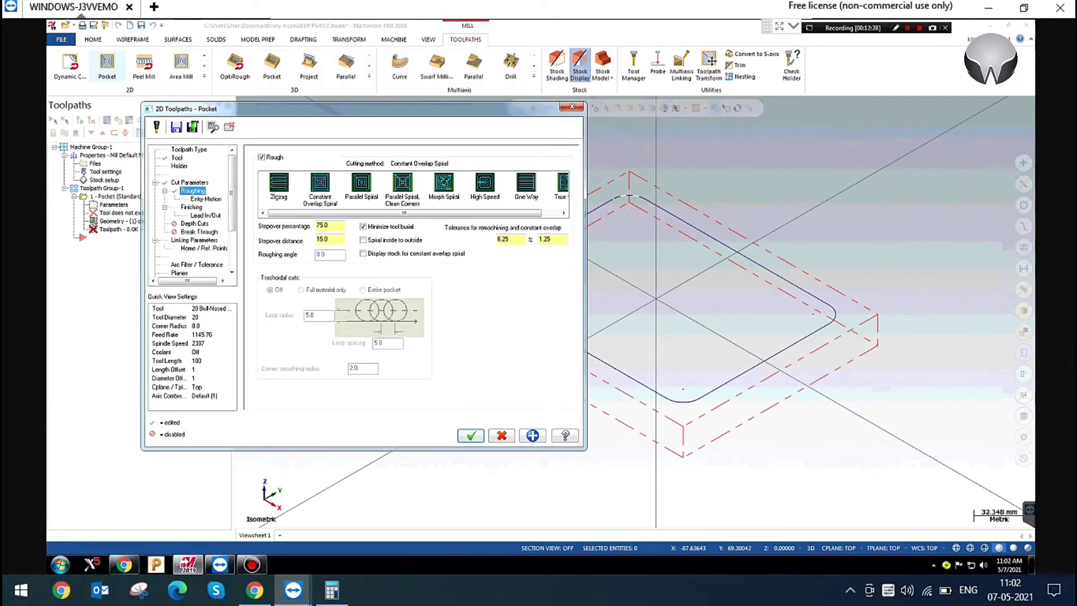
pyautogui.click(363, 227)
# Set the tolerance distance for remachining and constant overlap to 0.1
pyautogui.doubleClick(545, 239)
pyautogui.write('0.1')
pyautogui.click(548, 239)
pyautogui.doubleClick(548, 239)
# Open the roughing entry motion settings, dismiss the Windows color scheme prompt and examine the helix minimum and maximum radius
pyautogui.click(206, 198)
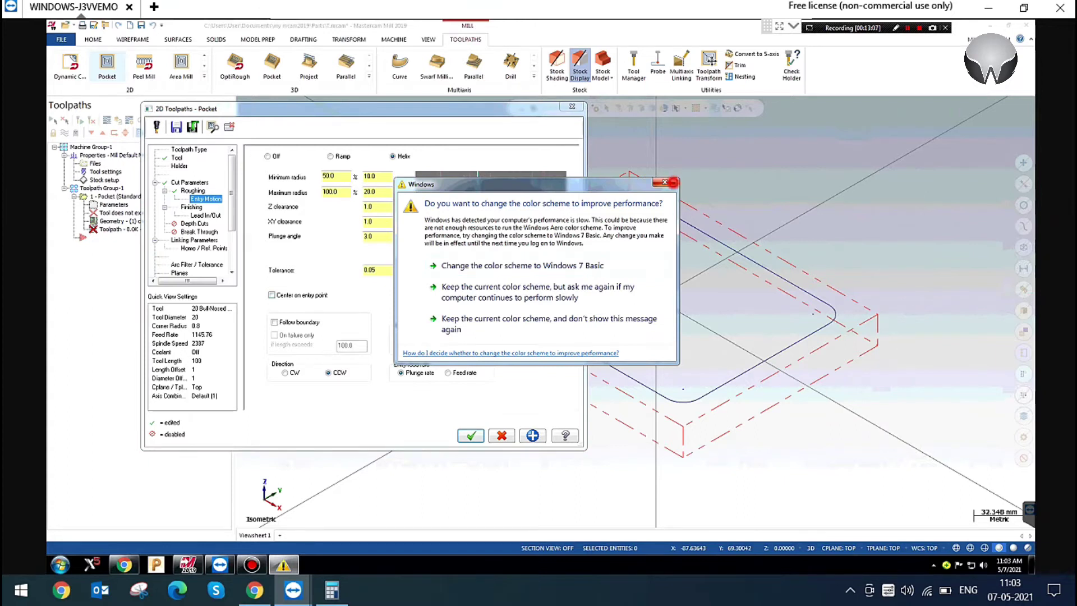
pyautogui.click(664, 182)
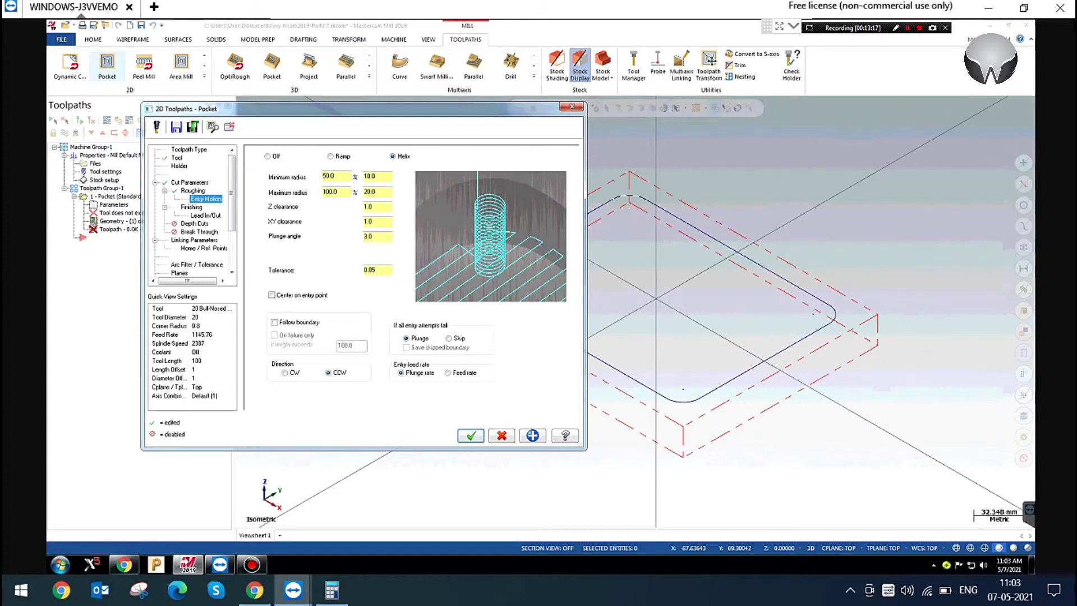
pyautogui.doubleClick(336, 176)
pyautogui.click(338, 192)
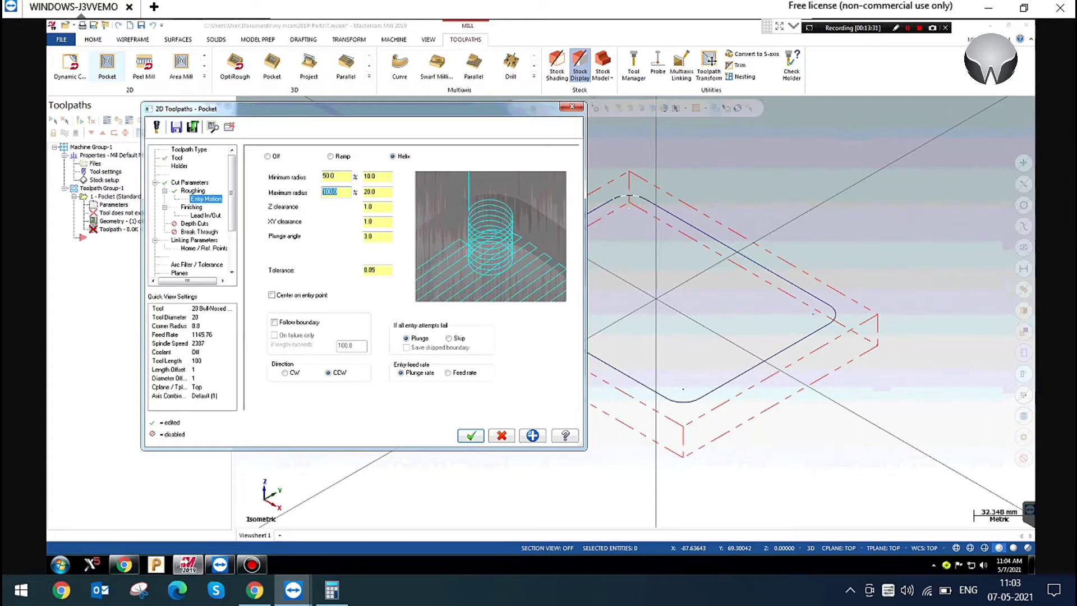
pyautogui.click(335, 176)
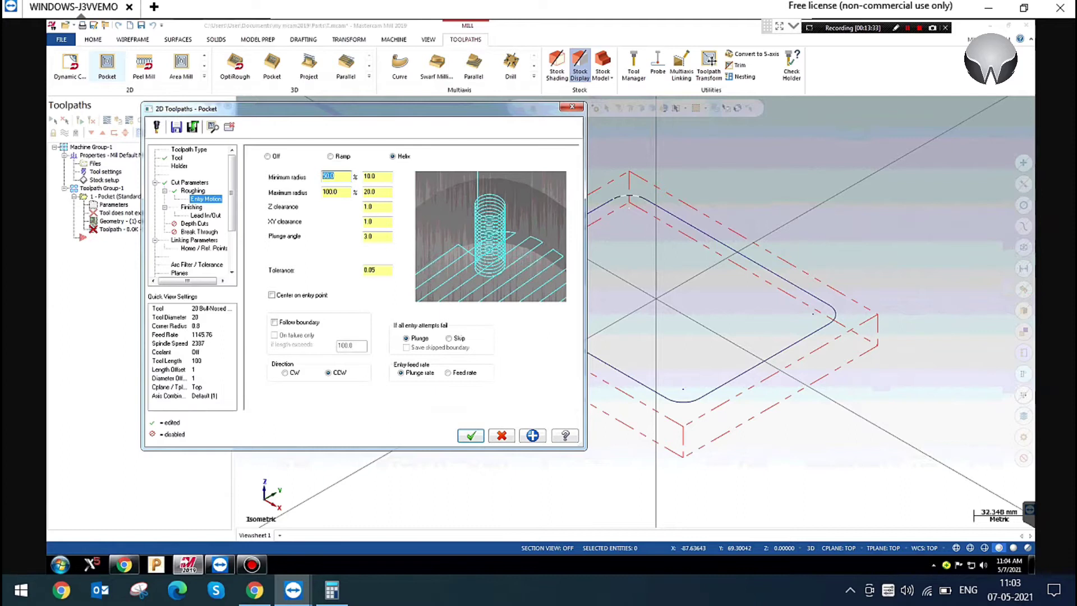
# Set the helix entry's minimum radius to 3 and maximum radius to 12
pyautogui.click(381, 176)
pyautogui.write('3')
pyautogui.press('Tab')
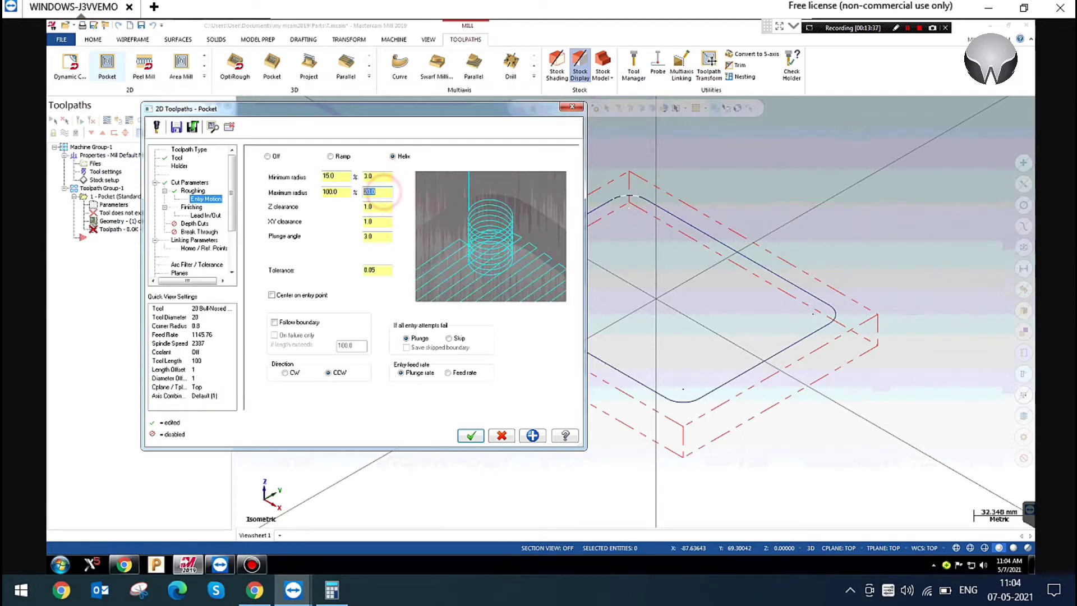
pyautogui.write('12')
pyautogui.press('Return')
# Examine the helix Z clearance and radius settings, check the pocket's tool diameter, and return to the entry motion settings
pyautogui.click(377, 206)
pyautogui.click(336, 176)
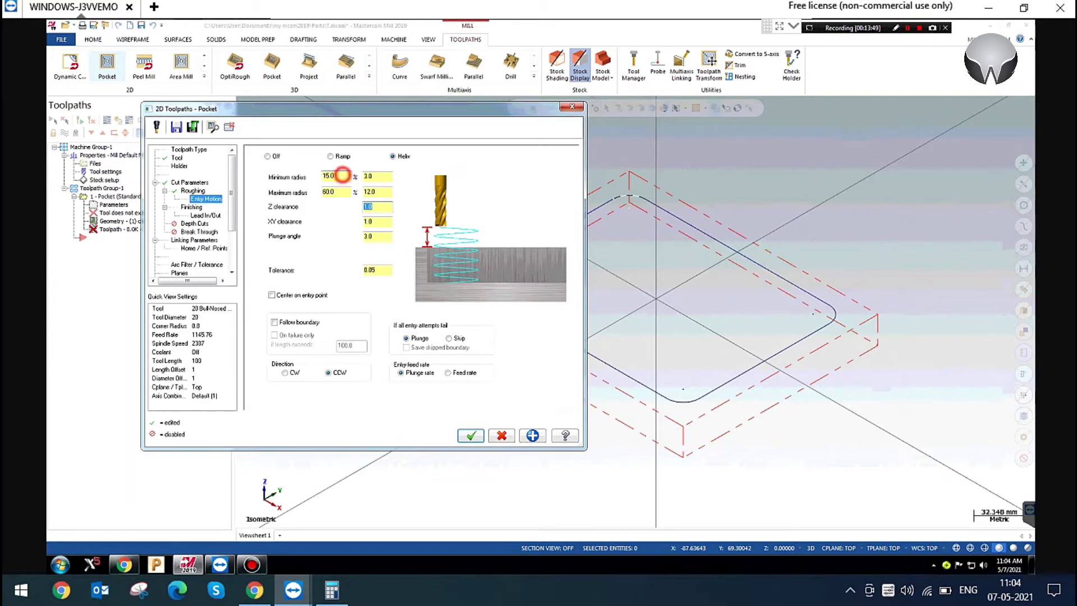
pyautogui.click(377, 177)
pyautogui.click(385, 192)
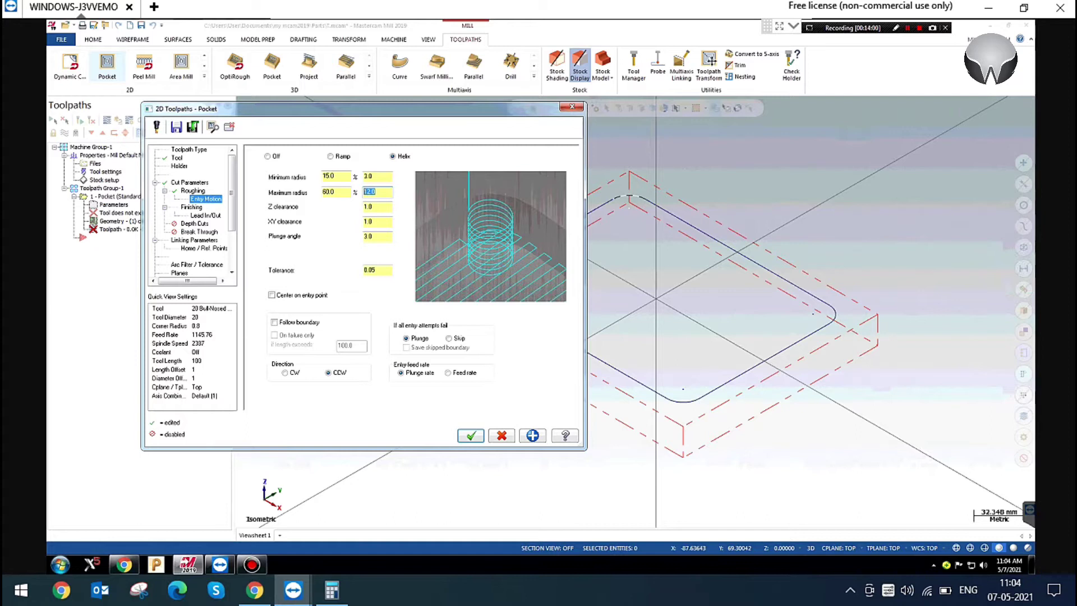
pyautogui.click(378, 176)
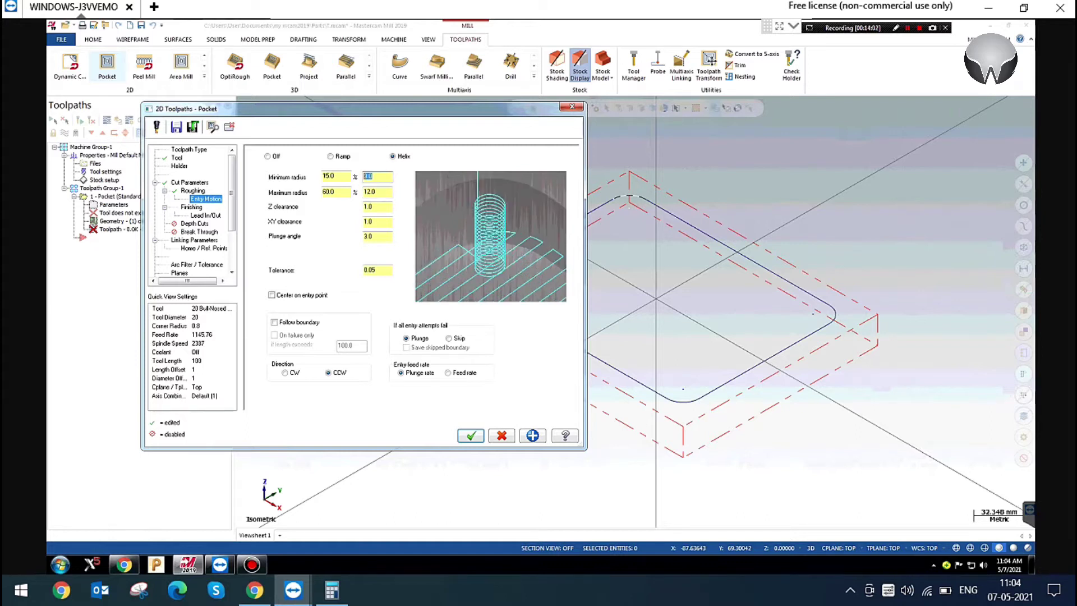
pyautogui.click(177, 158)
pyautogui.click(341, 178)
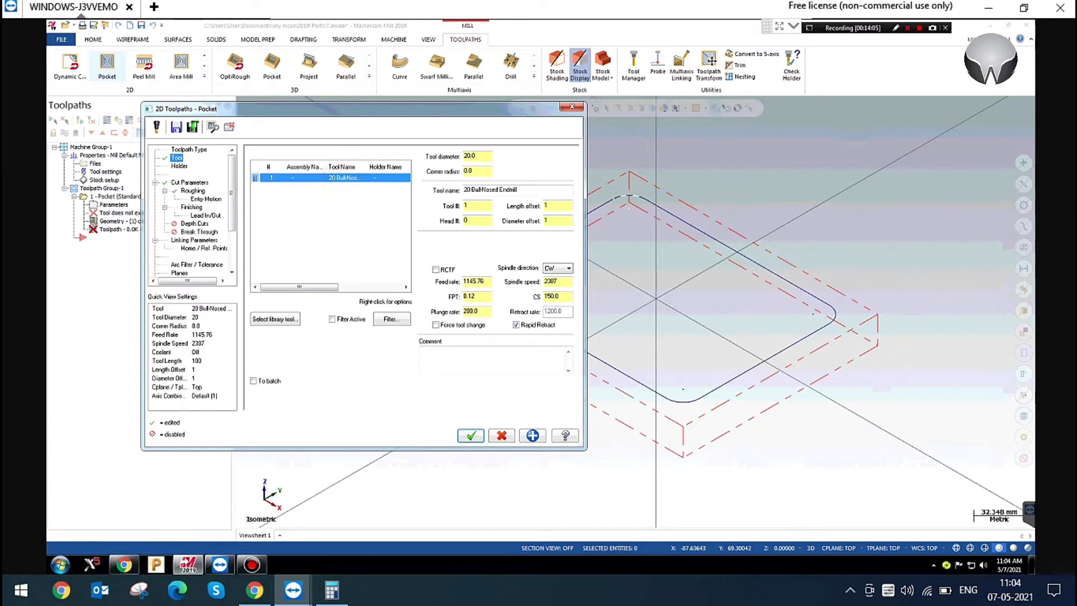
pyautogui.click(189, 183)
pyautogui.click(205, 198)
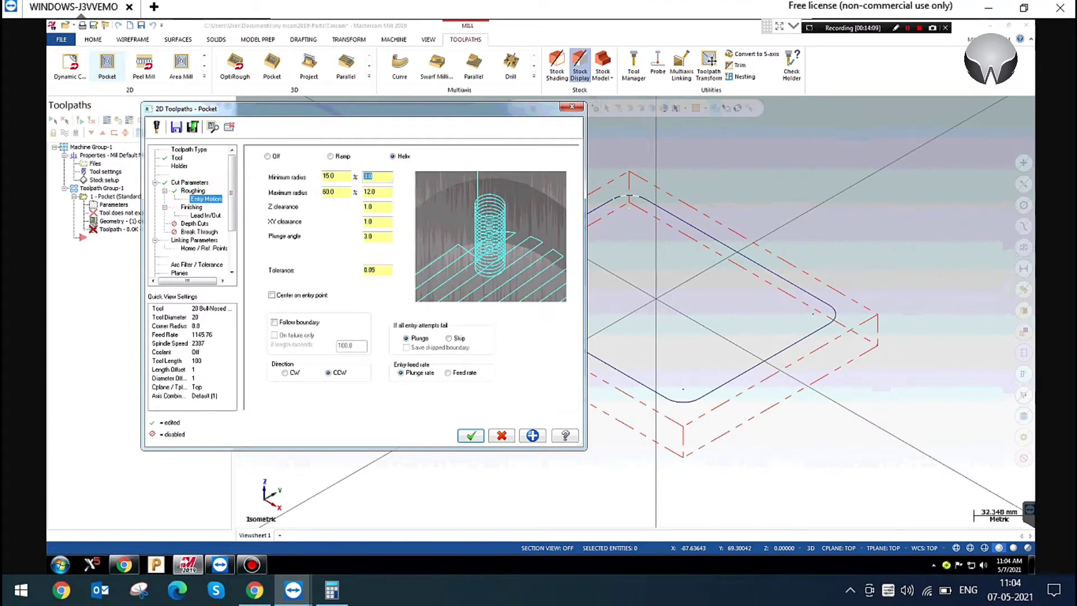
# Set the helix entry's minimum radius to 50 percent and its maximum radius to 10
pyautogui.write('50')
pyautogui.press('Tab')
pyautogui.doubleClick(379, 192)
pyautogui.write('10')
pyautogui.press('Return')
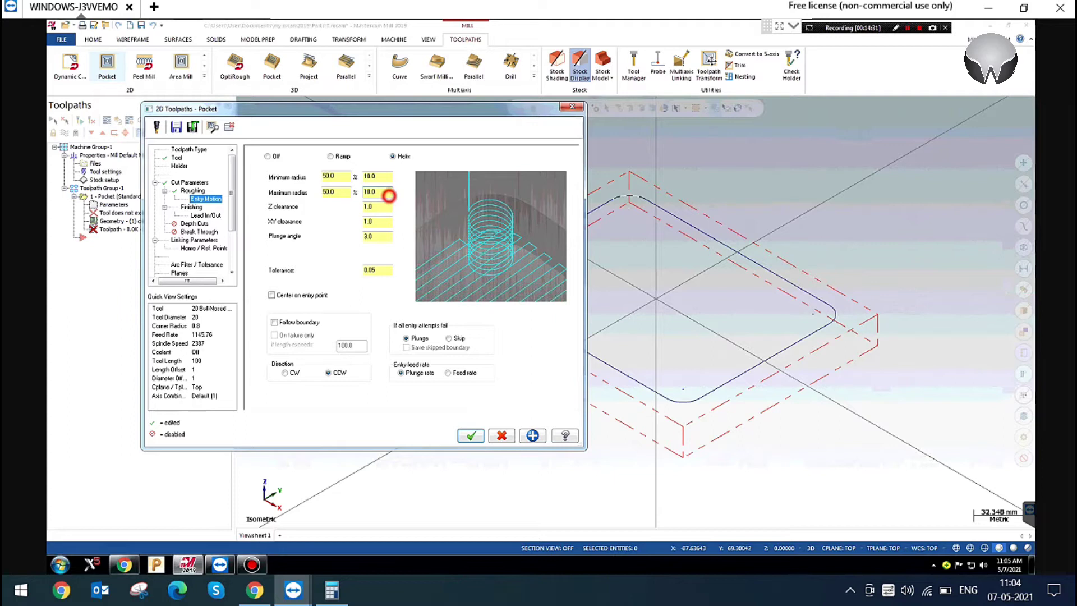
# Close the pocket toolpath parameters and keep the pocket operation
pyautogui.click(378, 193)
pyautogui.click(572, 107)
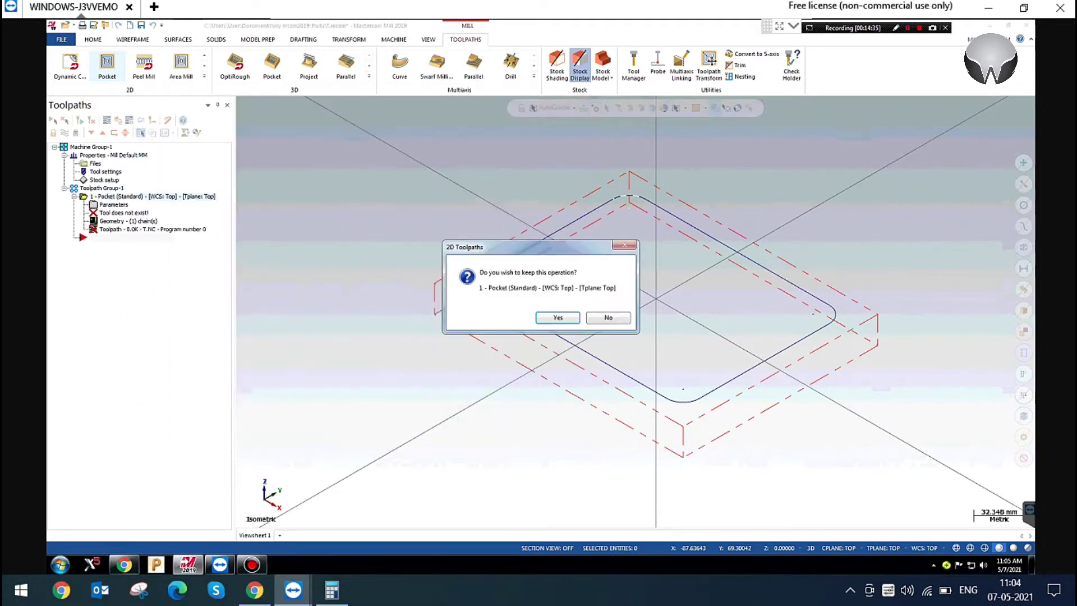
pyautogui.click(557, 317)
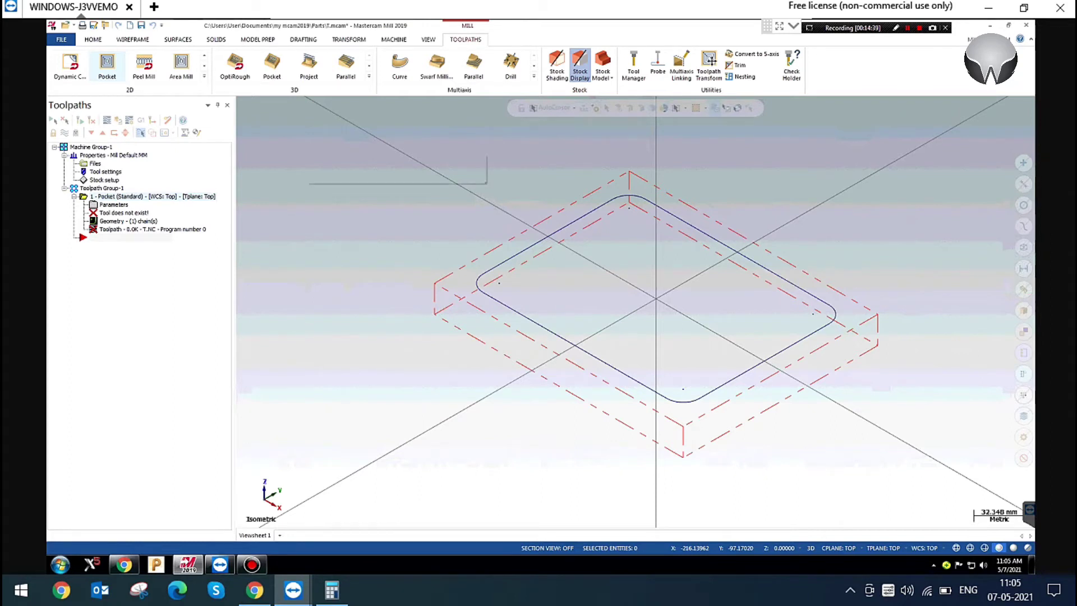
# In the Top view, draw a 20 mm diameter circle beside the stock, centred at about X 261, Y 32
pyautogui.rightClick(307, 190)
pyautogui.click(352, 247)
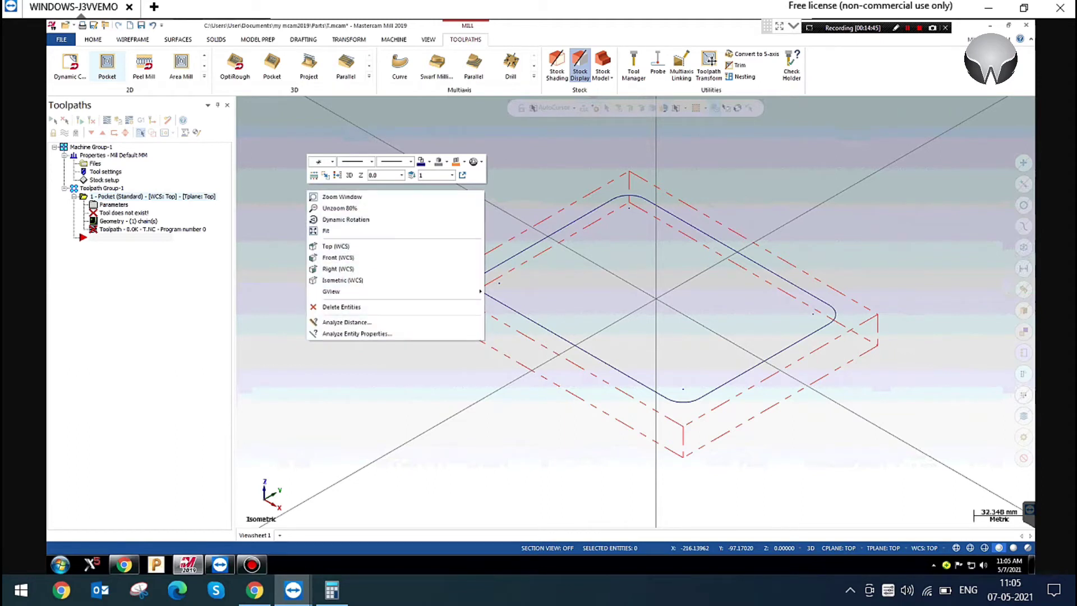
pyautogui.click(335, 245)
pyautogui.scroll(4, 948, 315)
pyautogui.click(581, 275)
pyautogui.click(129, 40)
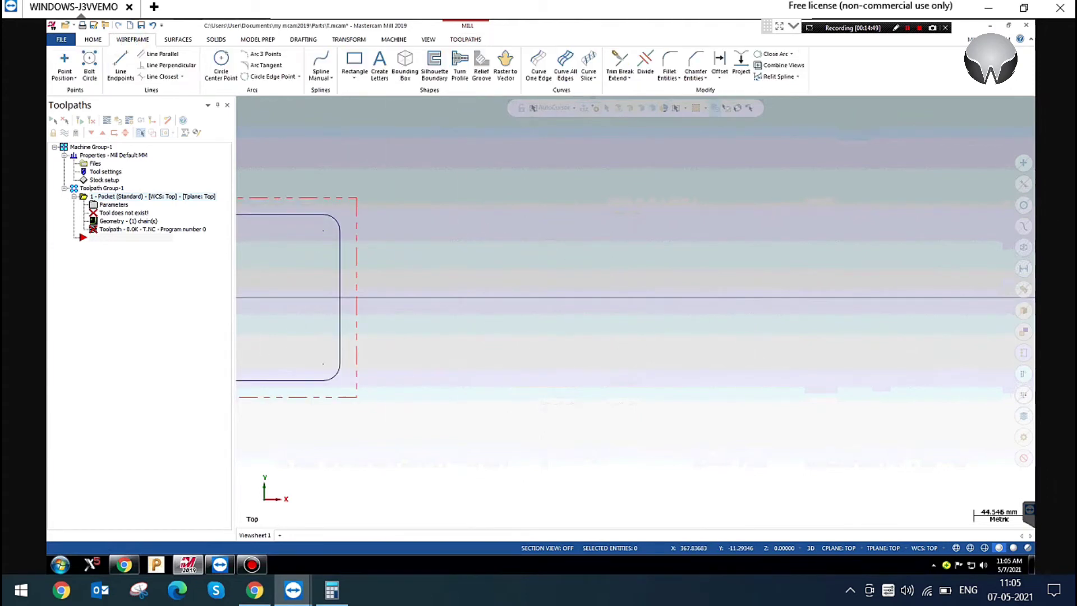
pyautogui.click(221, 63)
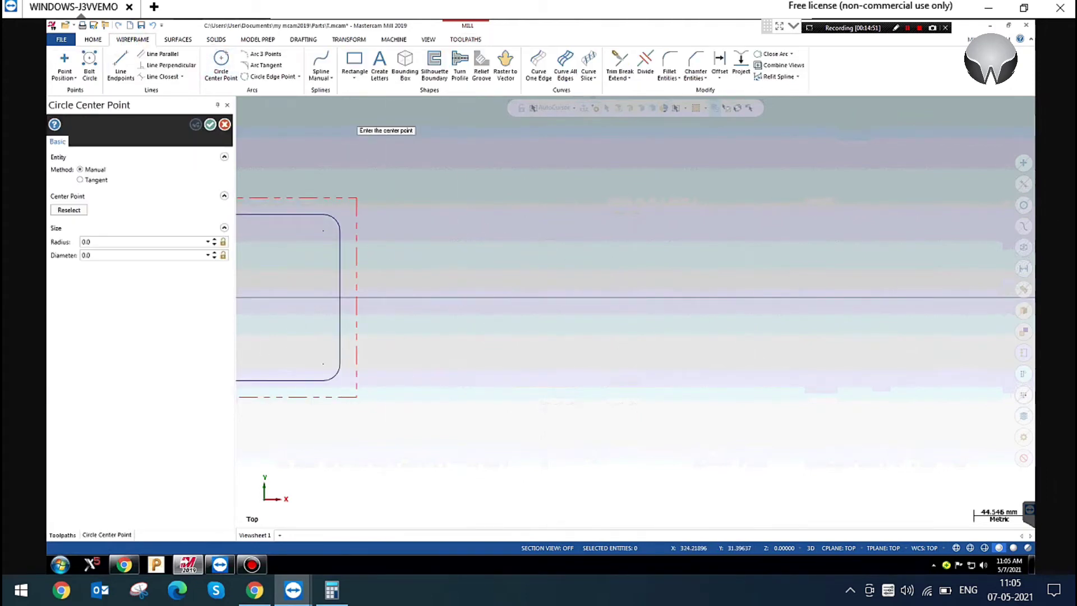
pyautogui.click(146, 255)
pyautogui.write('20')
pyautogui.press('Return')
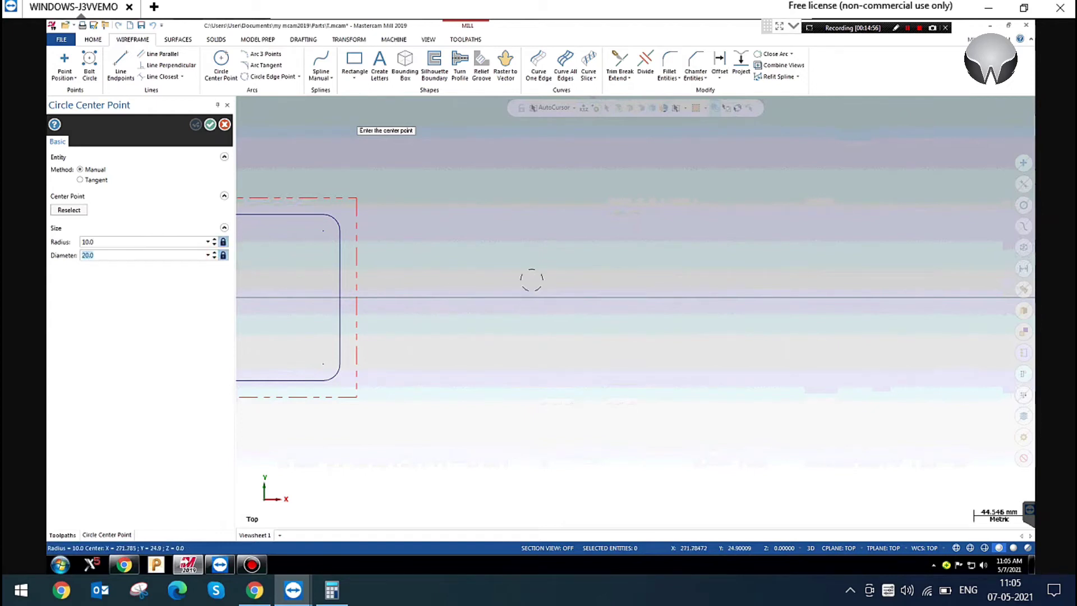
pyautogui.click(518, 261)
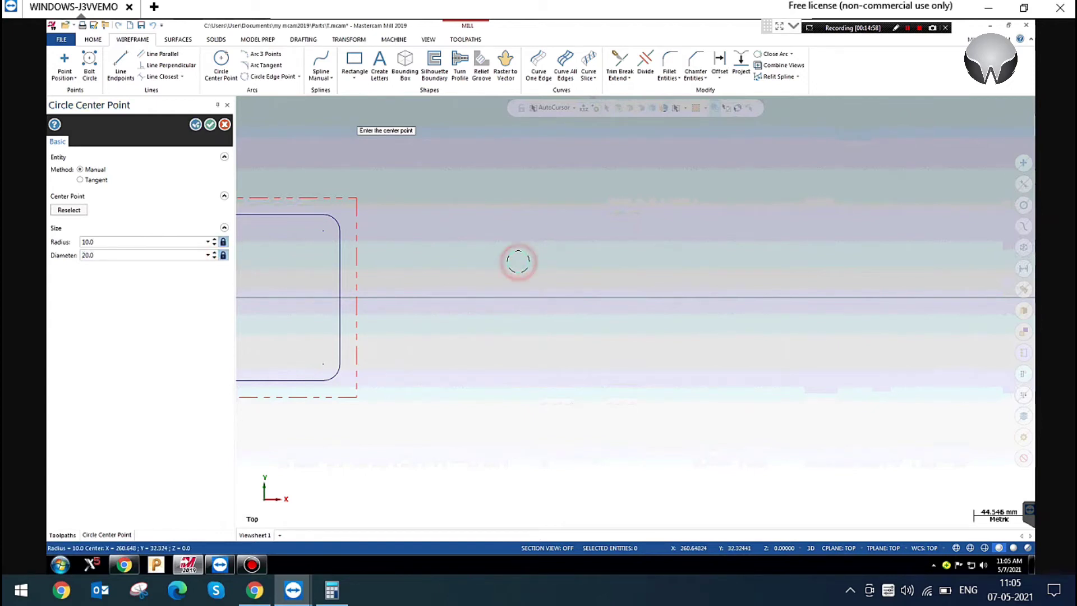
pyautogui.click(210, 124)
pyautogui.scroll(3, 486, 237)
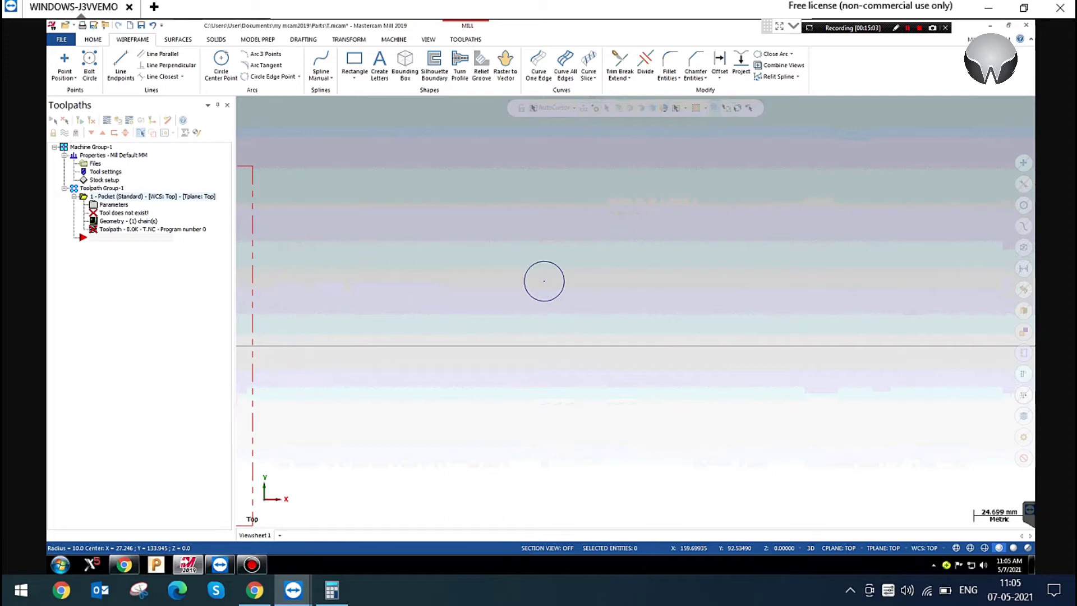
# Draw a manual spline from the circle's centre up through its edge and looping once around the circle
pyautogui.click(93, 40)
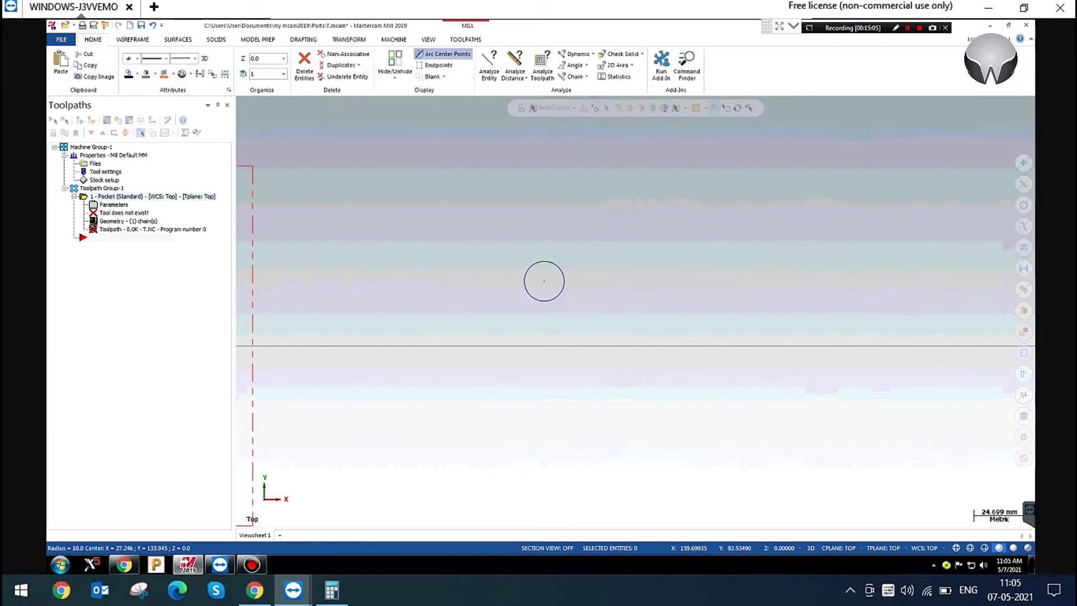
pyautogui.click(132, 39)
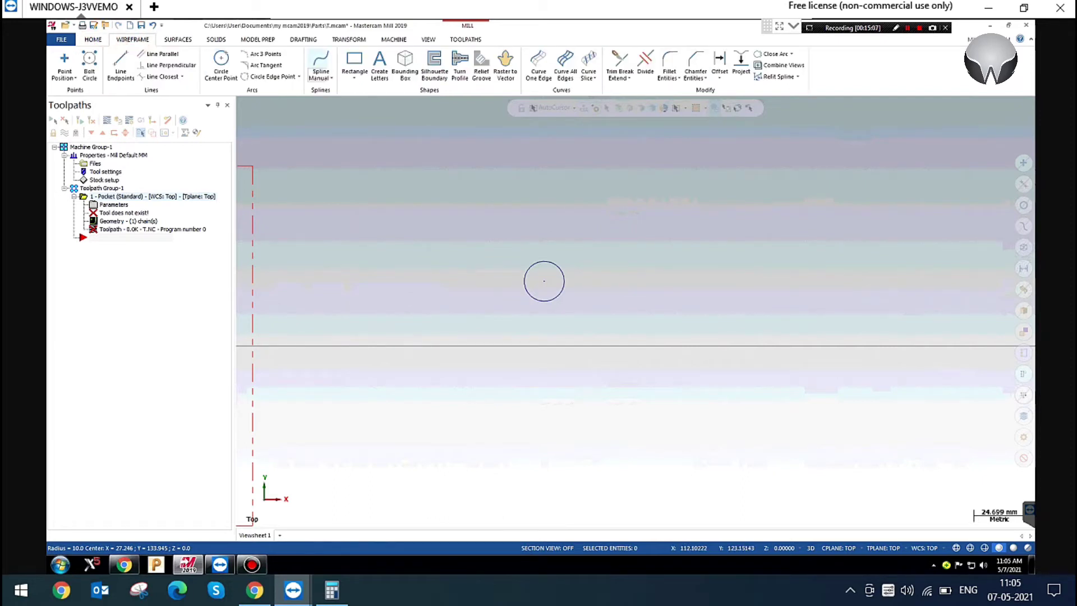
pyautogui.click(321, 62)
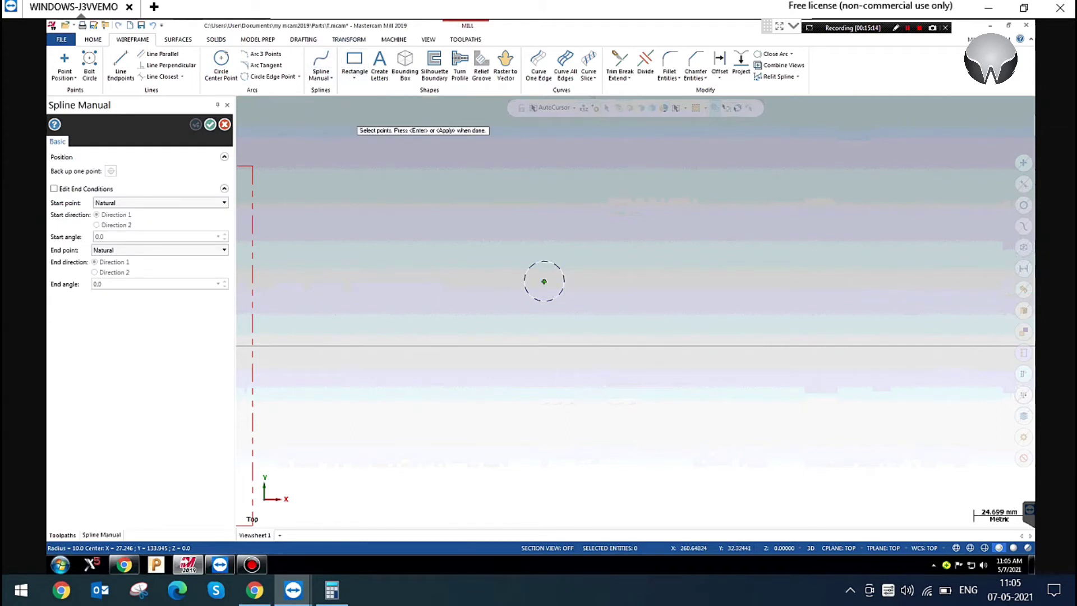
pyautogui.click(544, 281)
pyautogui.click(526, 236)
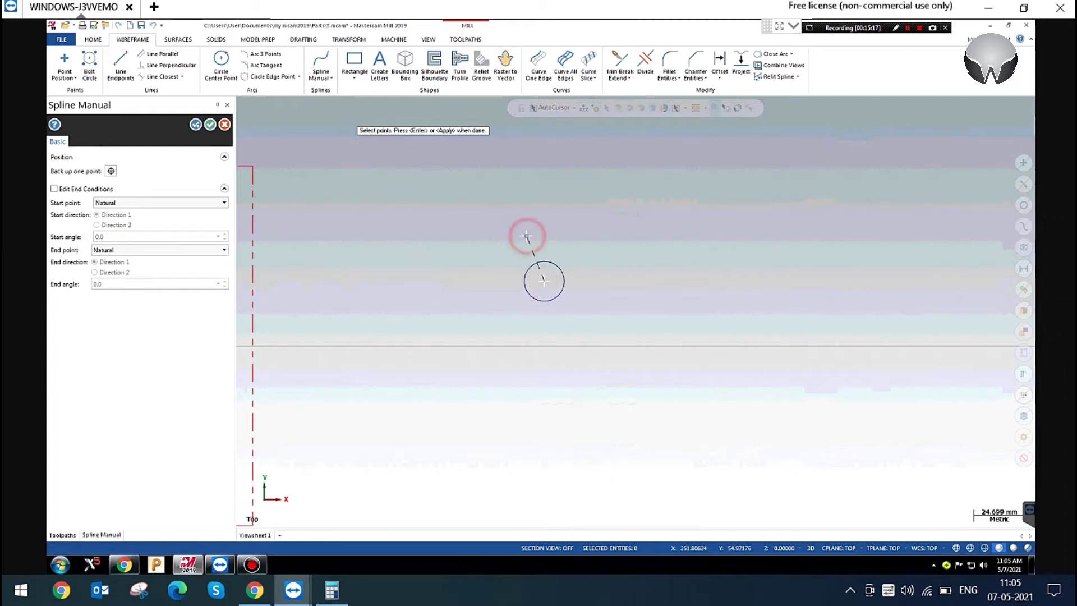
pyautogui.click(481, 288)
pyautogui.click(539, 359)
pyautogui.click(585, 348)
pyautogui.click(604, 298)
pyautogui.click(598, 259)
pyautogui.click(588, 250)
pyautogui.click(560, 238)
pyautogui.click(526, 235)
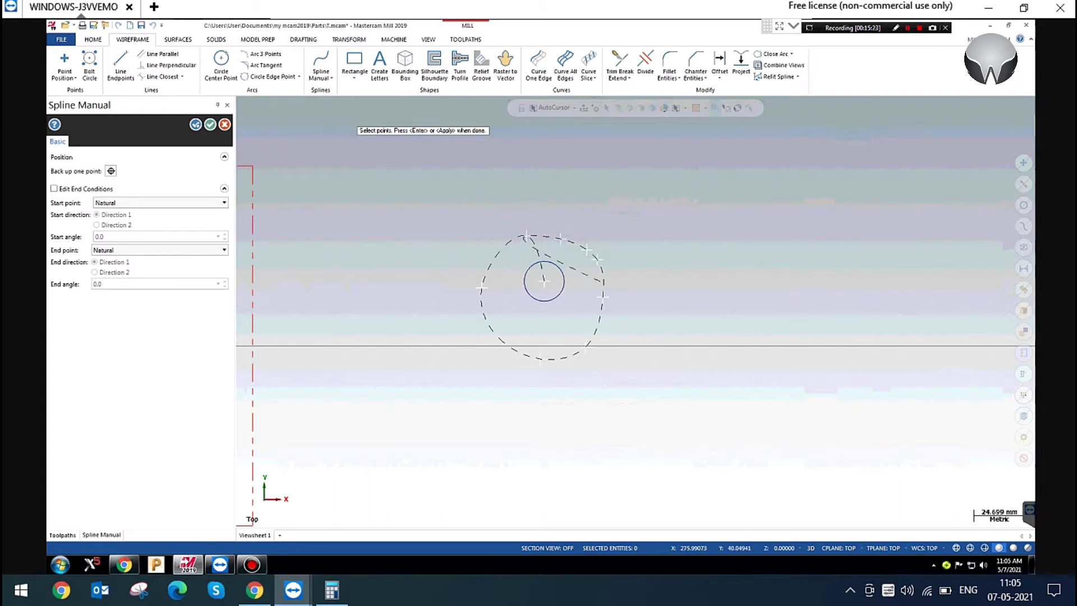
pyautogui.click(210, 124)
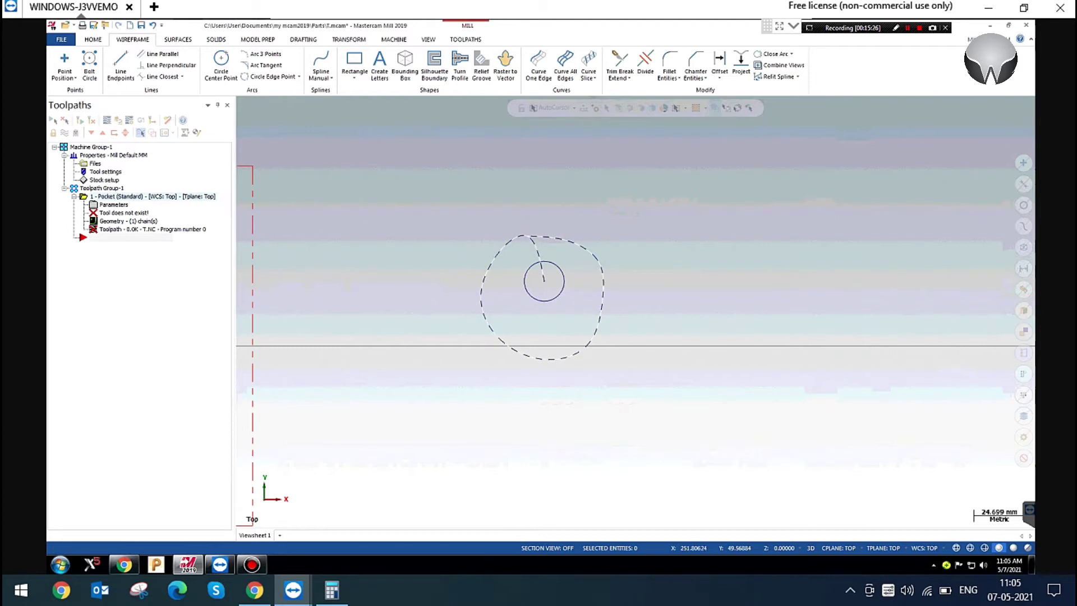
# Draw a horizontal line from the centre of the 20 mm circle out to near the edge of the looping spline
pyautogui.click(272, 181)
pyautogui.click(120, 62)
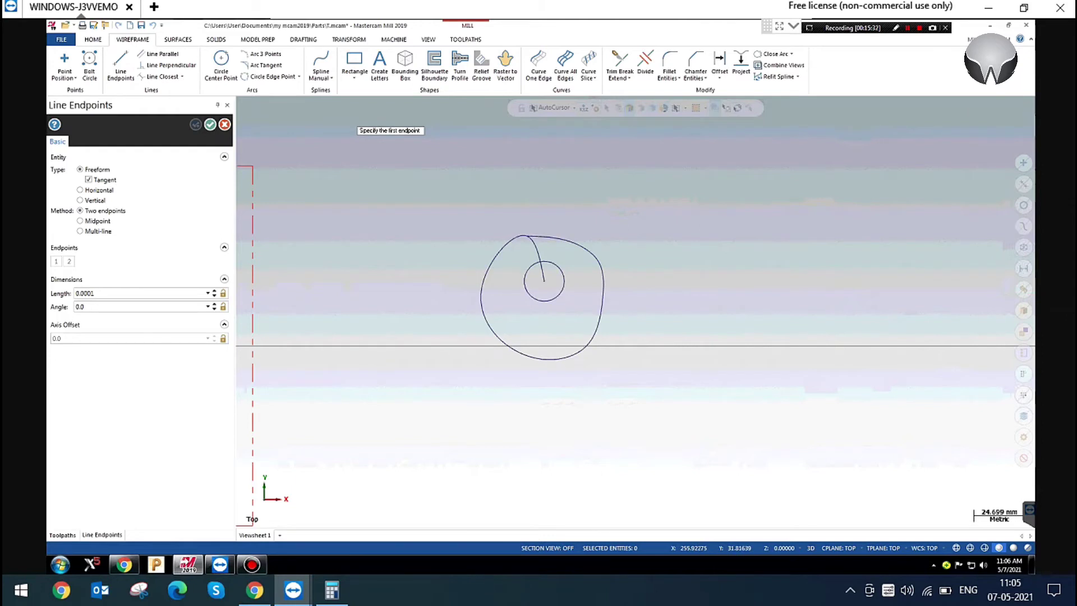
pyautogui.click(544, 282)
pyautogui.click(487, 285)
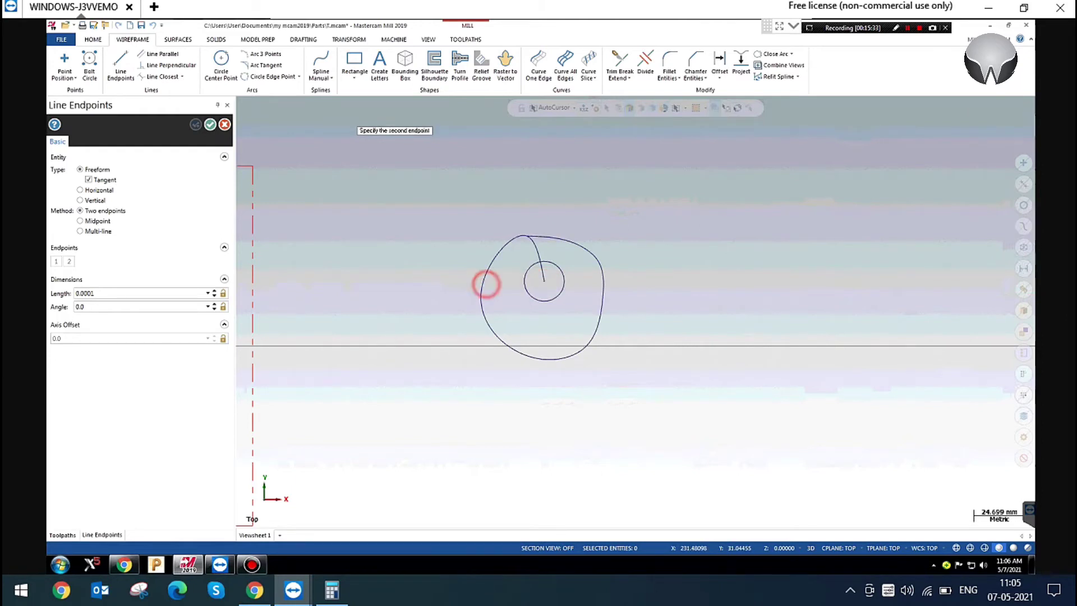
pyautogui.click(209, 124)
pyautogui.click(121, 63)
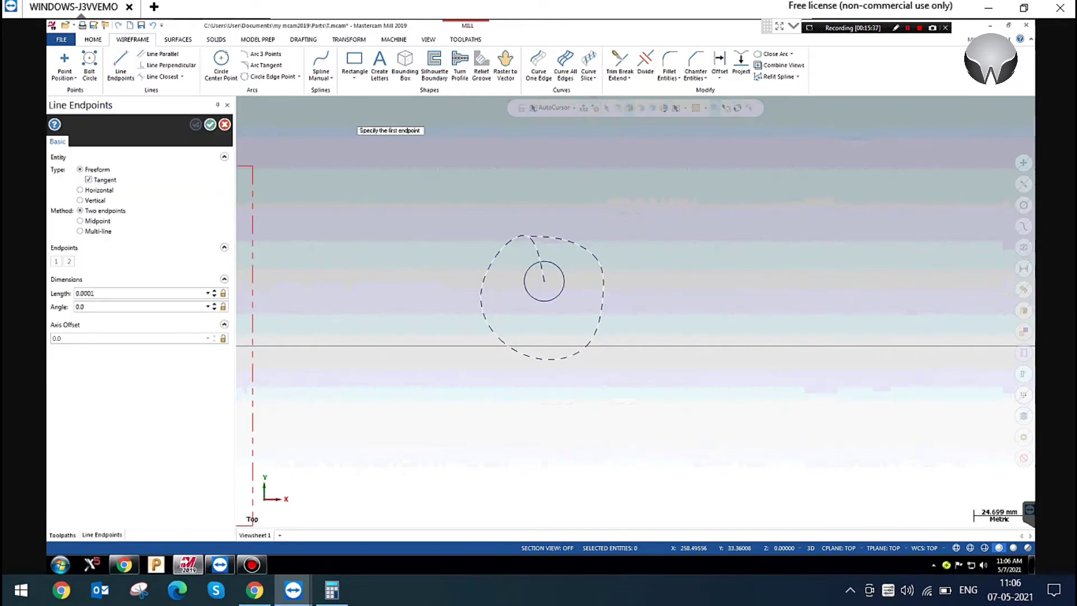
pyautogui.click(544, 281)
pyautogui.click(489, 284)
pyautogui.click(210, 124)
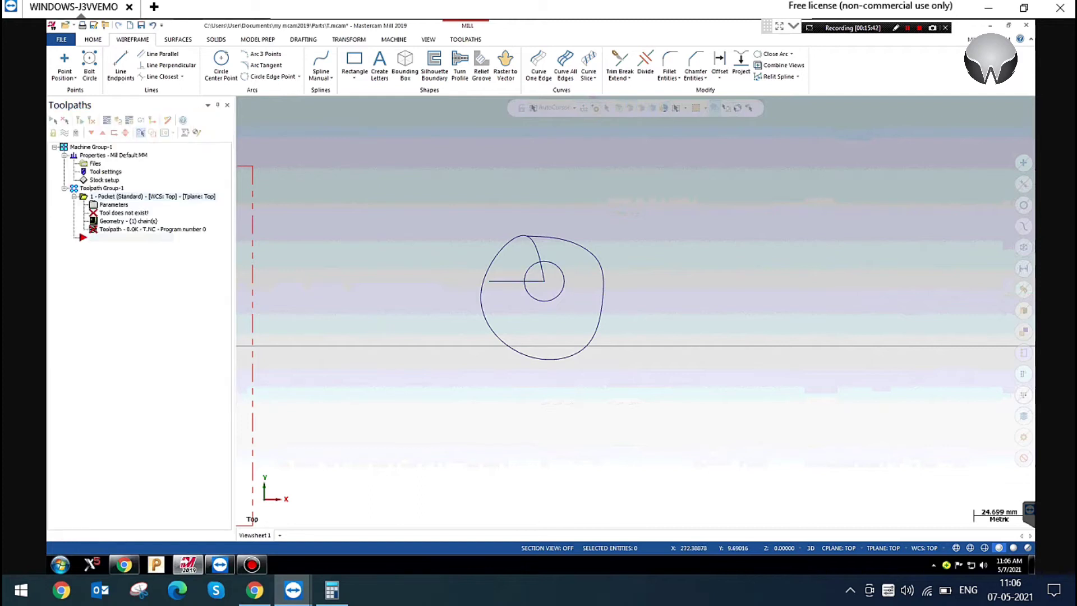
# Draw a roughly horizontal line about 84 mm long above the looping spline
pyautogui.click(560, 267)
pyautogui.click(513, 282)
pyautogui.click(413, 204)
pyautogui.click(121, 73)
pyautogui.click(457, 204)
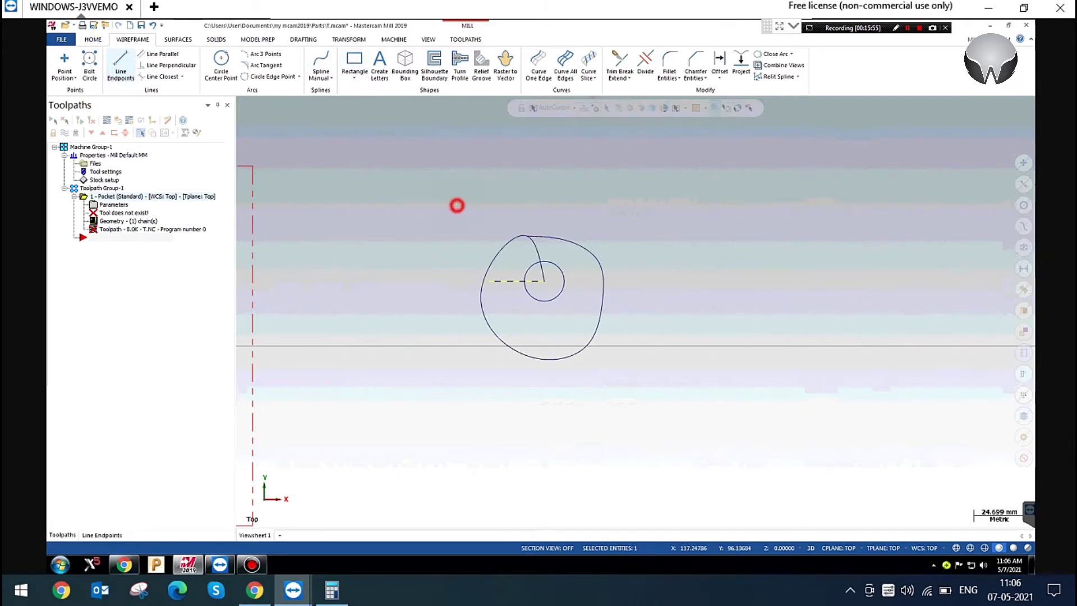
pyautogui.click(624, 201)
pyautogui.click(115, 293)
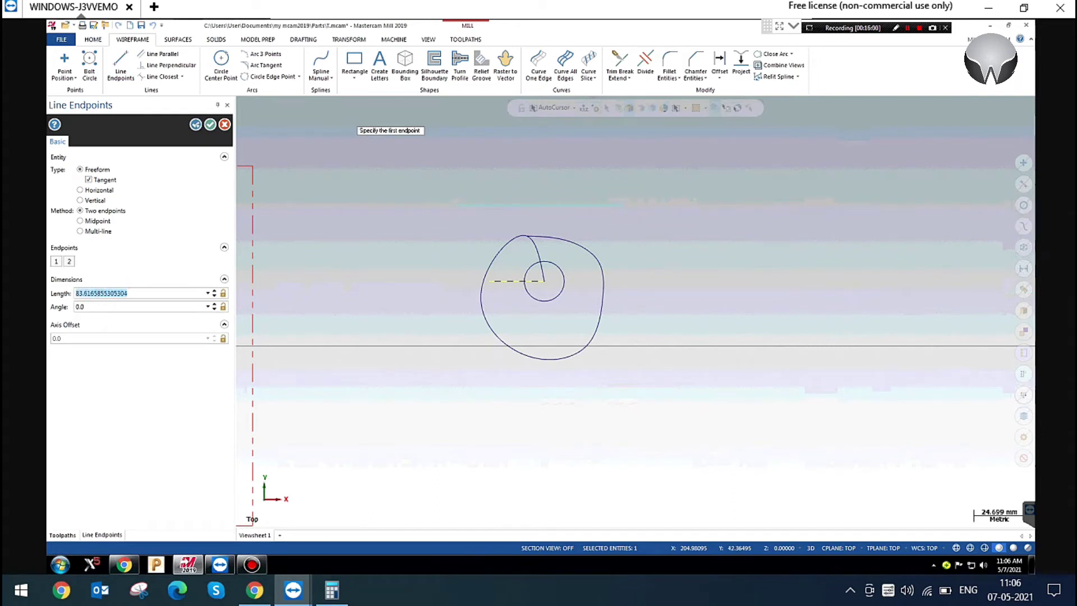
pyautogui.click(210, 124)
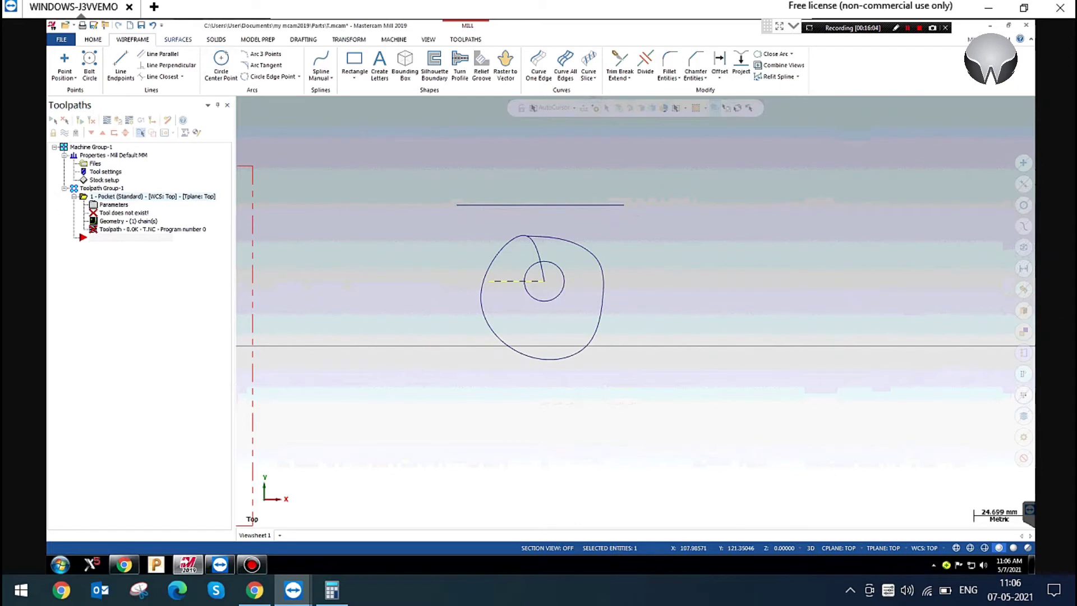
# Delete the two lines, the circle and the spline beside the stock, and switch to the Isometric view
pyautogui.click(524, 205)
pyautogui.press('Delete')
pyautogui.scroll(2, 573, 314)
pyautogui.scroll(-2, 561, 292)
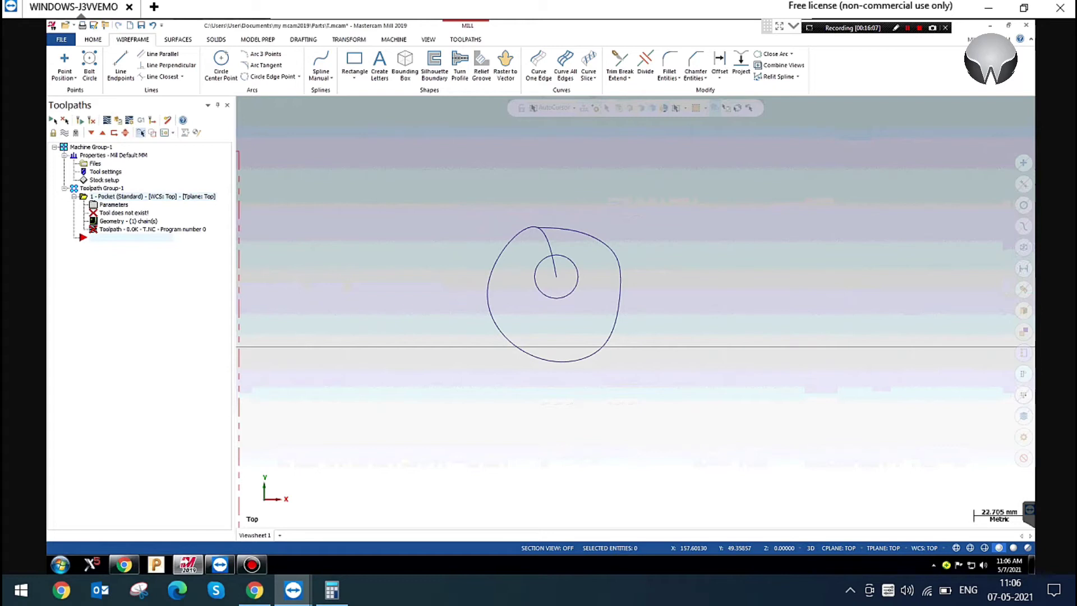
pyautogui.moveTo(388, 174); pyautogui.dragTo(760, 465)
pyautogui.press('Delete')
pyautogui.scroll(-3, 825, 394)
pyautogui.rightClick(592, 177)
pyautogui.click(658, 269)
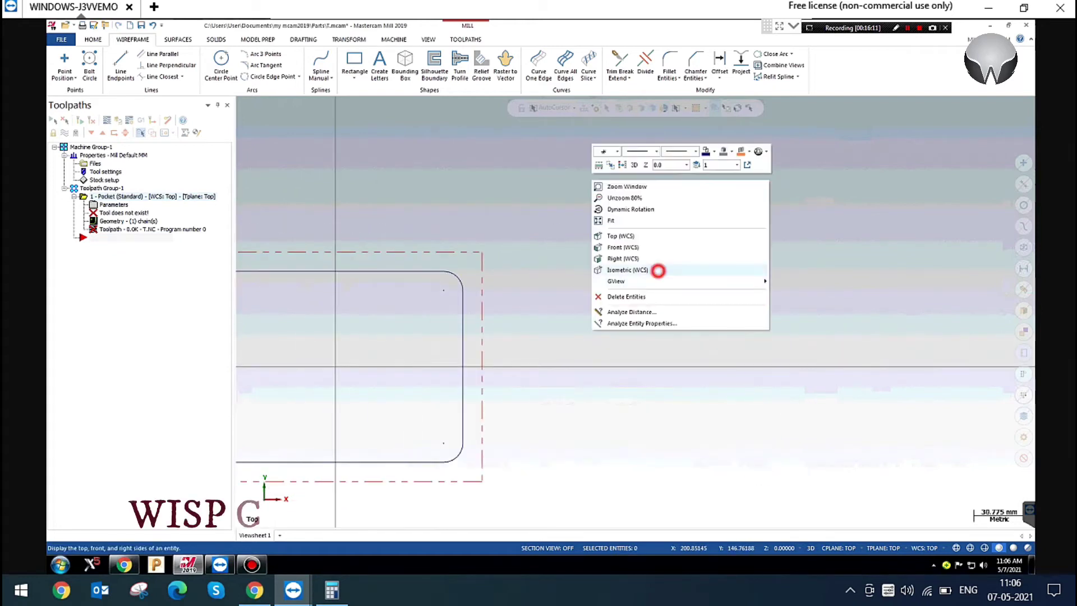
# Reopen the pocket's parameters and set the helix entry's minimum radius to 3 and its maximum radius to 12
pyautogui.click(107, 204)
pyautogui.click(377, 175)
pyautogui.write('3')
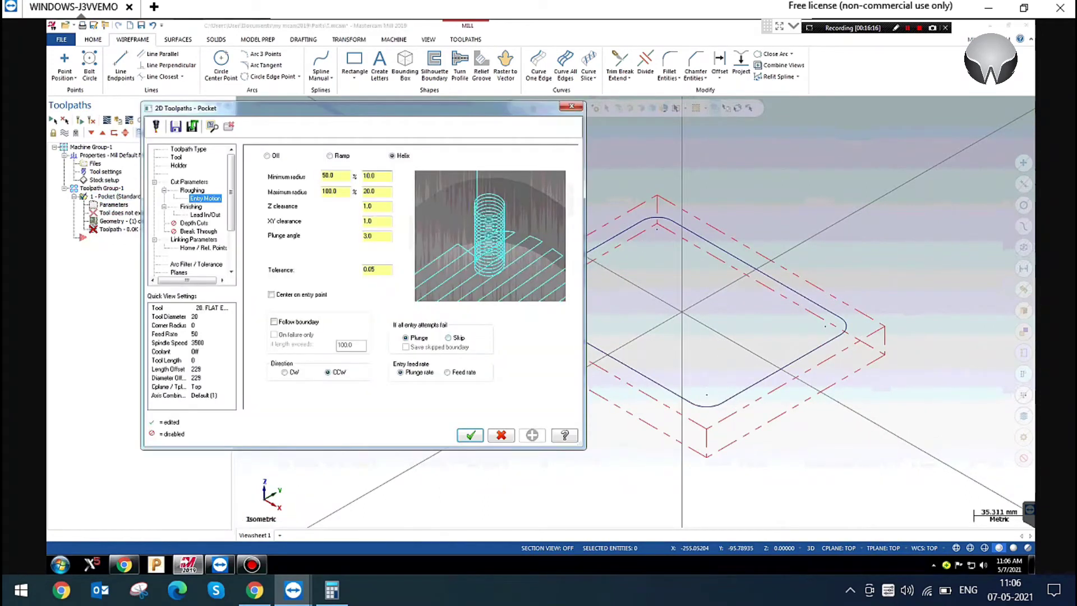
pyautogui.press('Return')
pyautogui.click(377, 192)
pyautogui.write('12')
pyautogui.press('Return')
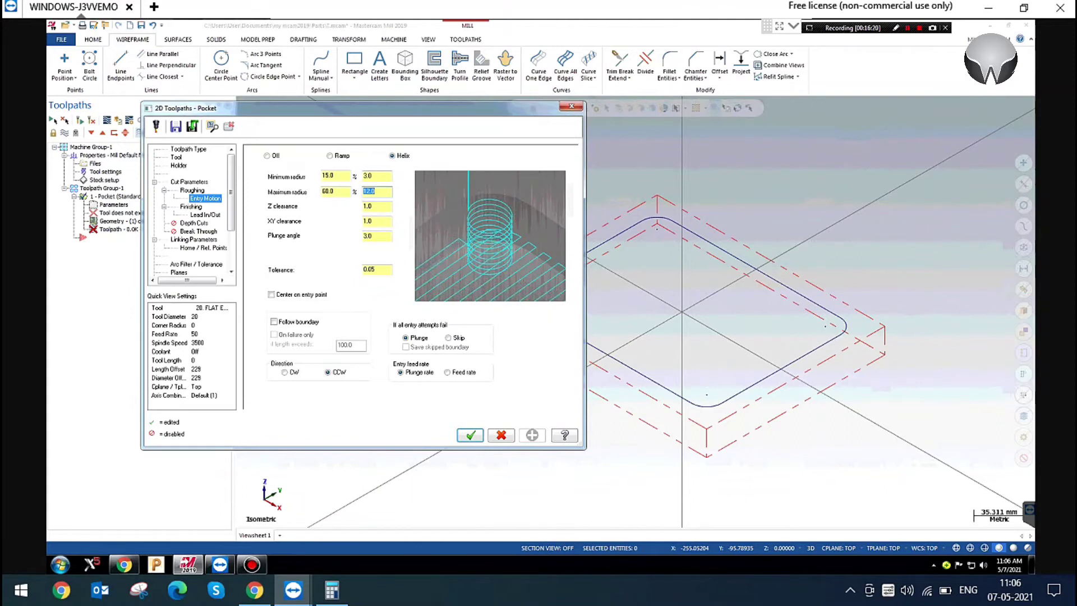
# Set the helix entry's plunge angle to 5 and its tolerance to 0.01
pyautogui.click(377, 206)
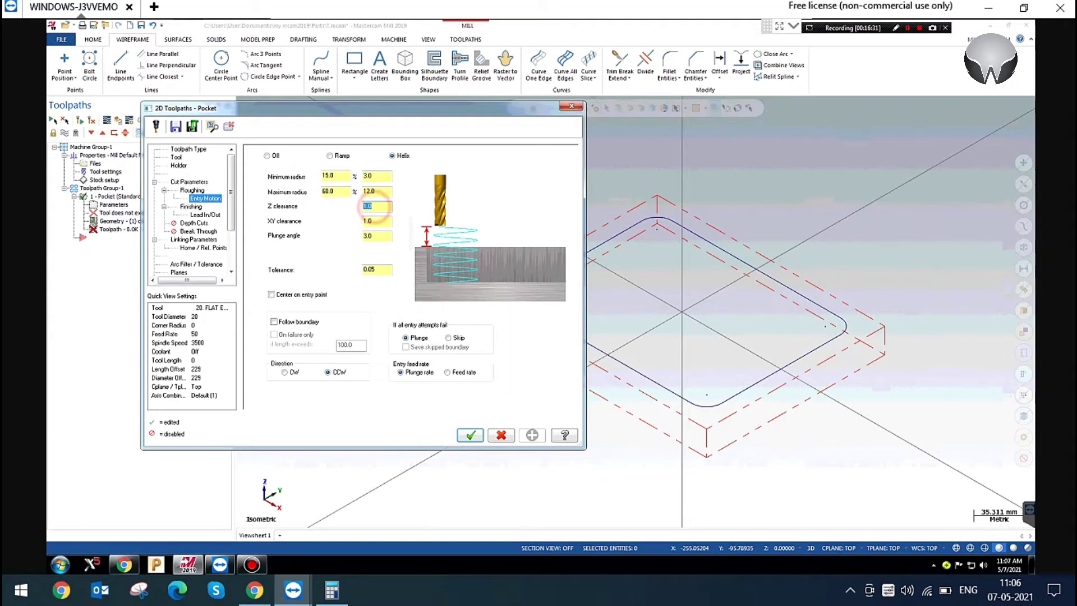
pyautogui.press('Tab')
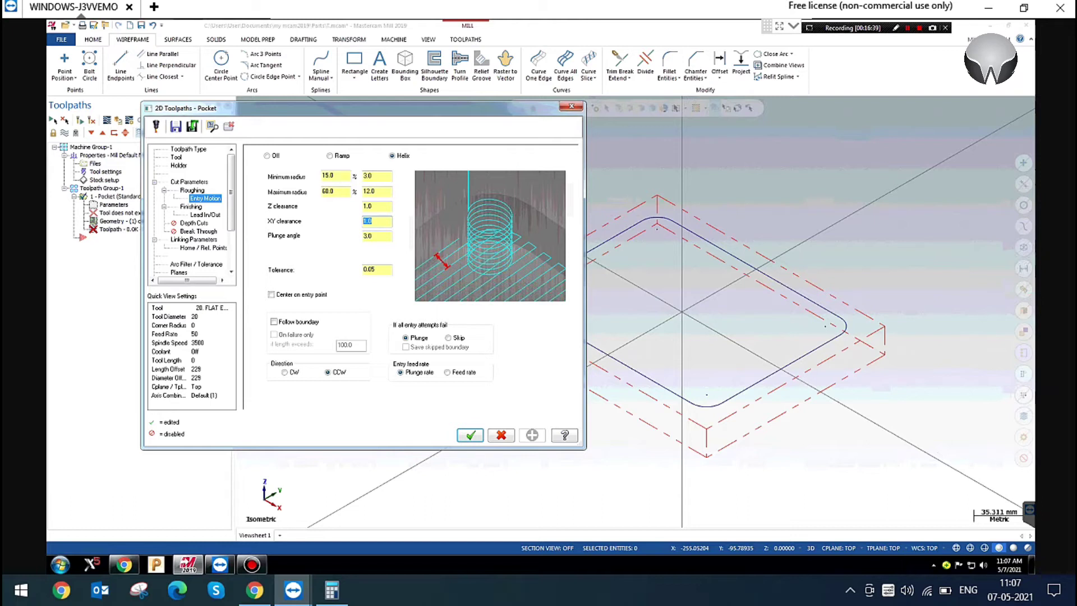
pyautogui.press('Tab')
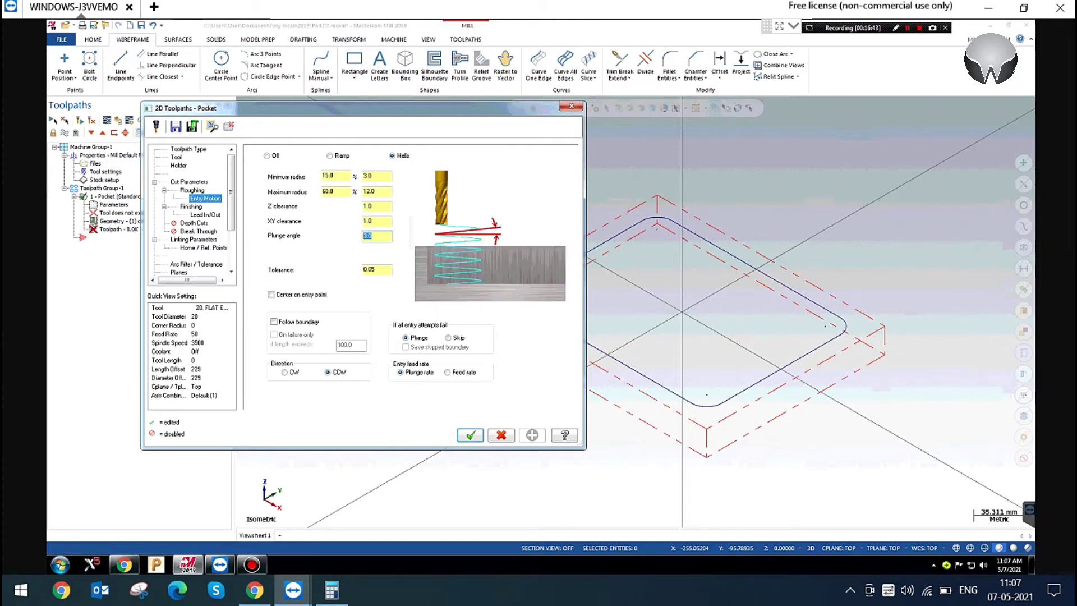
pyautogui.press('Tab')
pyautogui.write('0.01')
pyautogui.press('Return')
pyautogui.click(376, 235)
pyautogui.press('Tab')
# Try the Center on entry point and Follow boundary options of the helix entry, switching each back off
pyautogui.click(302, 293)
pyautogui.click(291, 294)
pyautogui.click(297, 321)
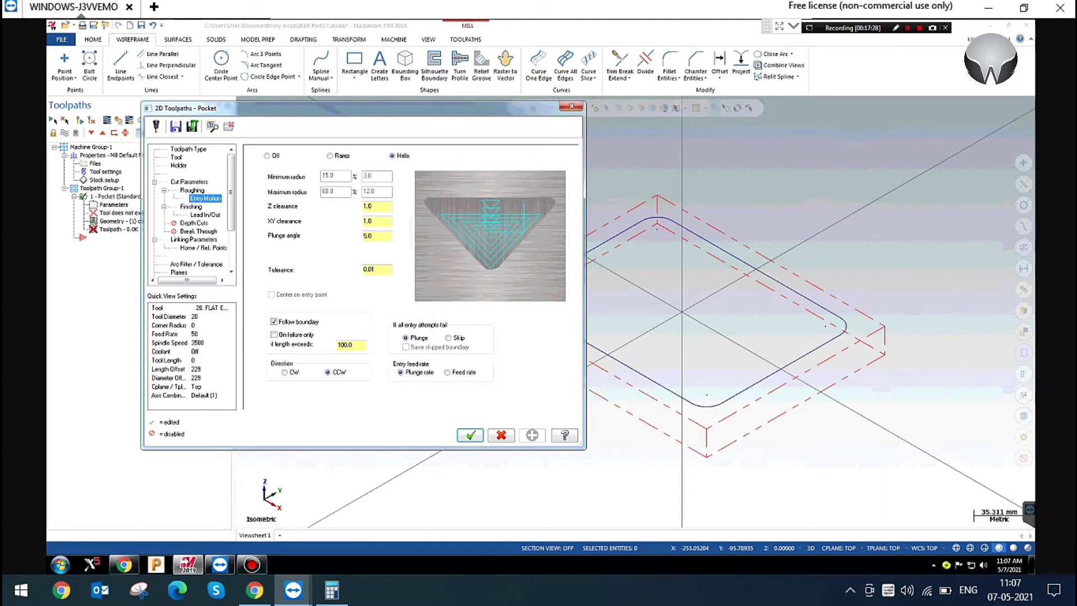
pyautogui.moveTo(475, 110); pyautogui.dragTo(406, 131)
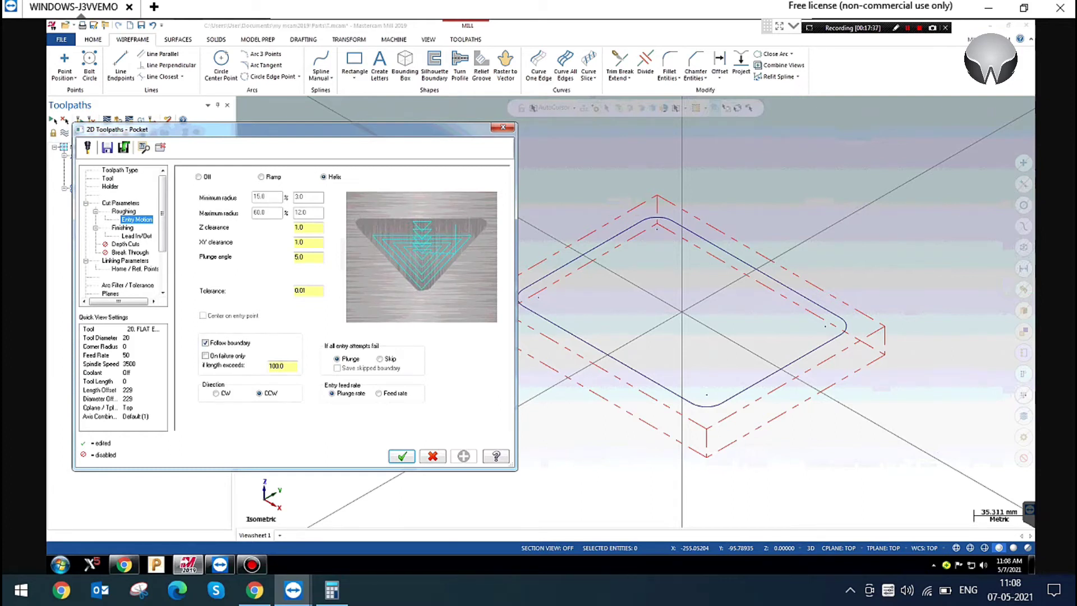
pyautogui.click(205, 343)
# Set the helix entry's direction to CW
pyautogui.click(215, 393)
pyautogui.doubleClick(264, 196)
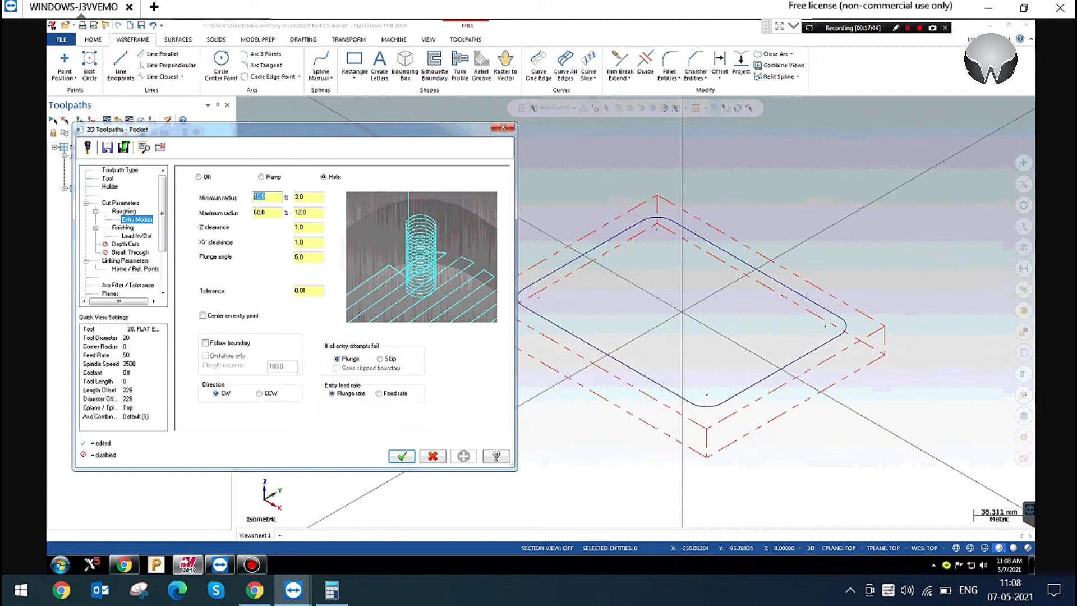
pyautogui.click(275, 393)
pyautogui.click(216, 395)
pyautogui.doubleClick(300, 197)
pyautogui.doubleClick(300, 242)
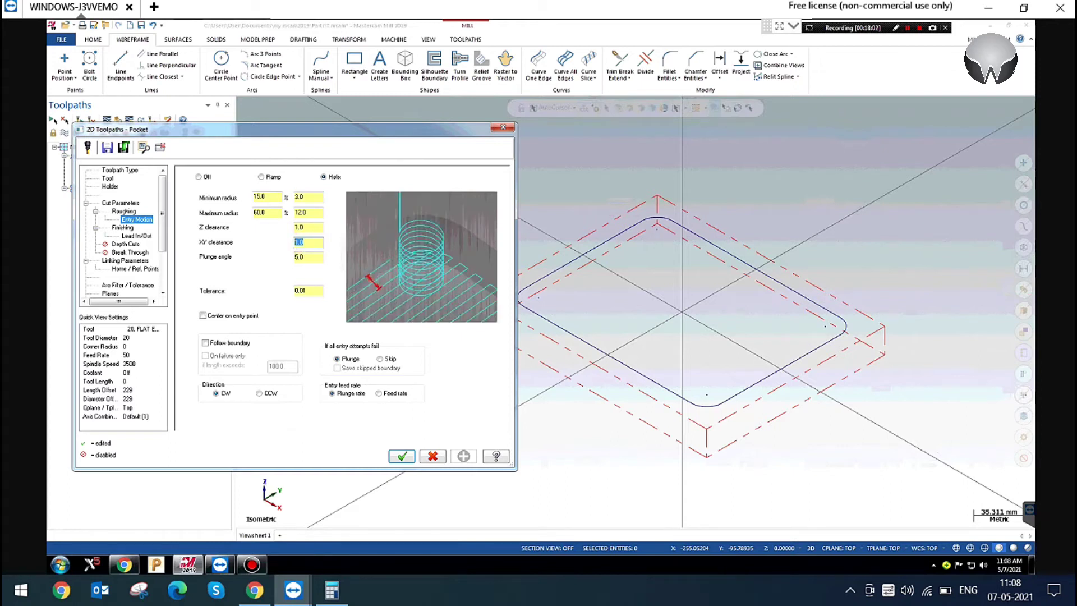
# Compare the entry failure and entry feed rate options with the tool's plunge rate, leaving Plunge and Plunge rate selected
pyautogui.click(348, 358)
pyautogui.click(382, 358)
pyautogui.click(348, 359)
pyautogui.click(107, 178)
pyautogui.doubleClick(400, 331)
pyautogui.click(136, 220)
pyautogui.click(344, 391)
pyautogui.click(268, 196)
pyautogui.click(353, 392)
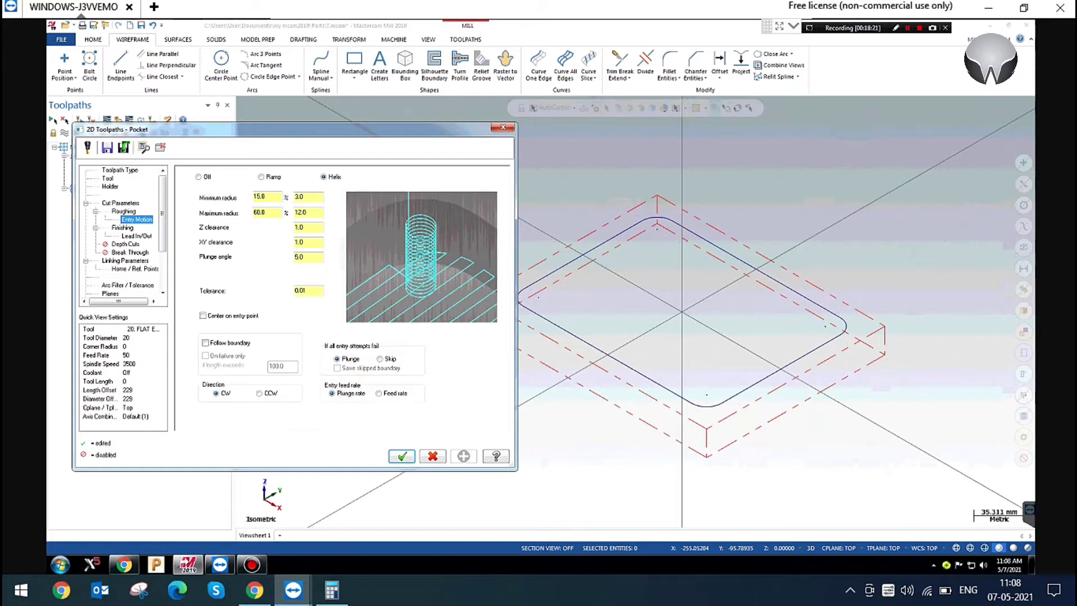
pyautogui.click(382, 394)
pyautogui.click(353, 394)
# Switch the entry motion to Ramp and examine its length, clearance and plunge zig and zag angle settings
pyautogui.click(261, 177)
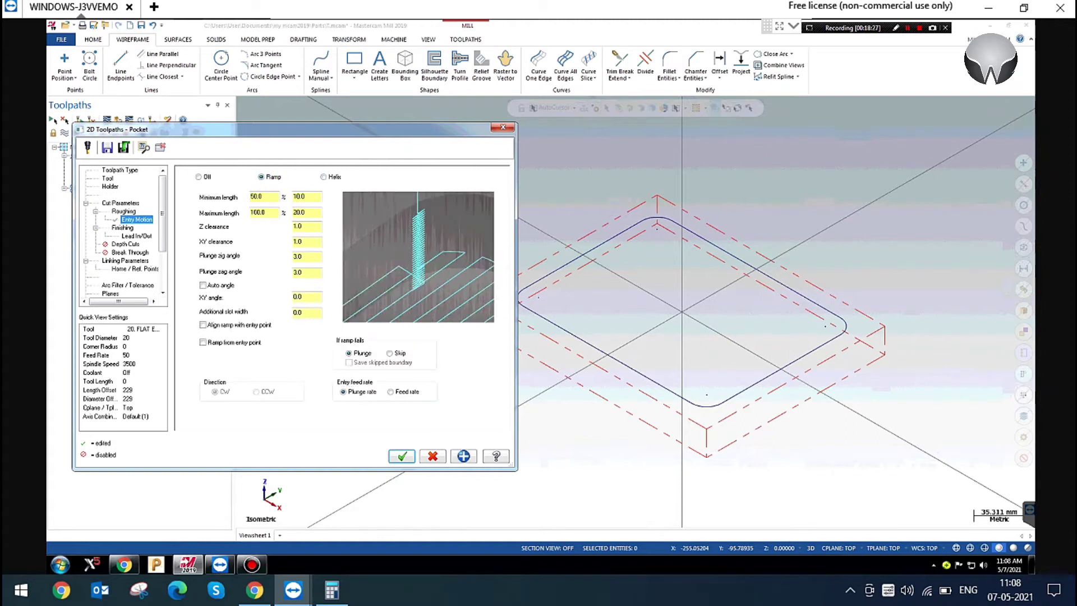
pyautogui.click(271, 198)
pyautogui.click(324, 177)
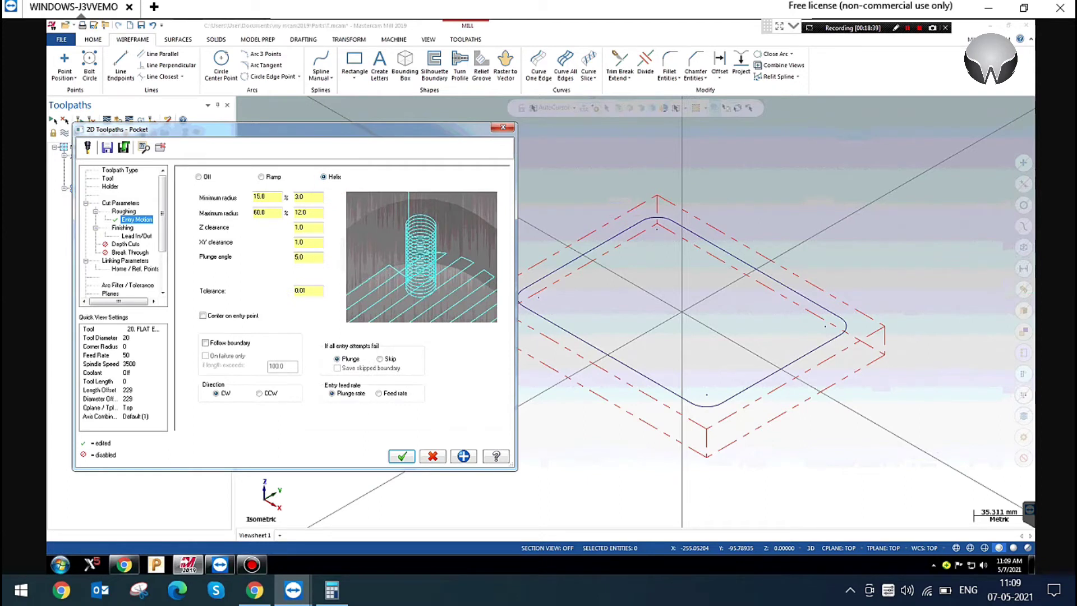
pyautogui.click(261, 177)
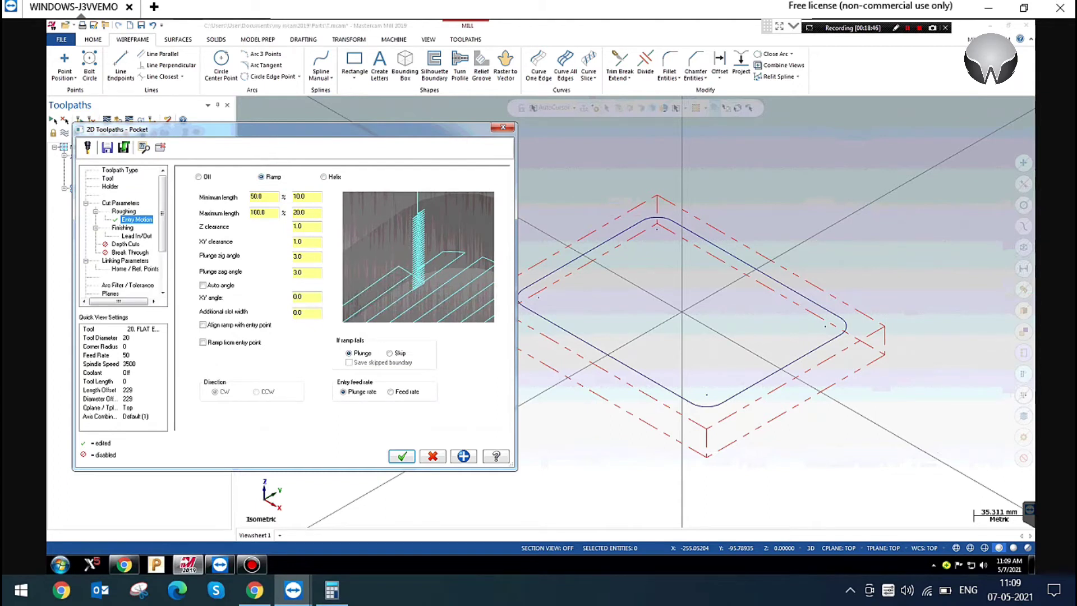
pyautogui.doubleClick(263, 196)
pyautogui.doubleClick(262, 212)
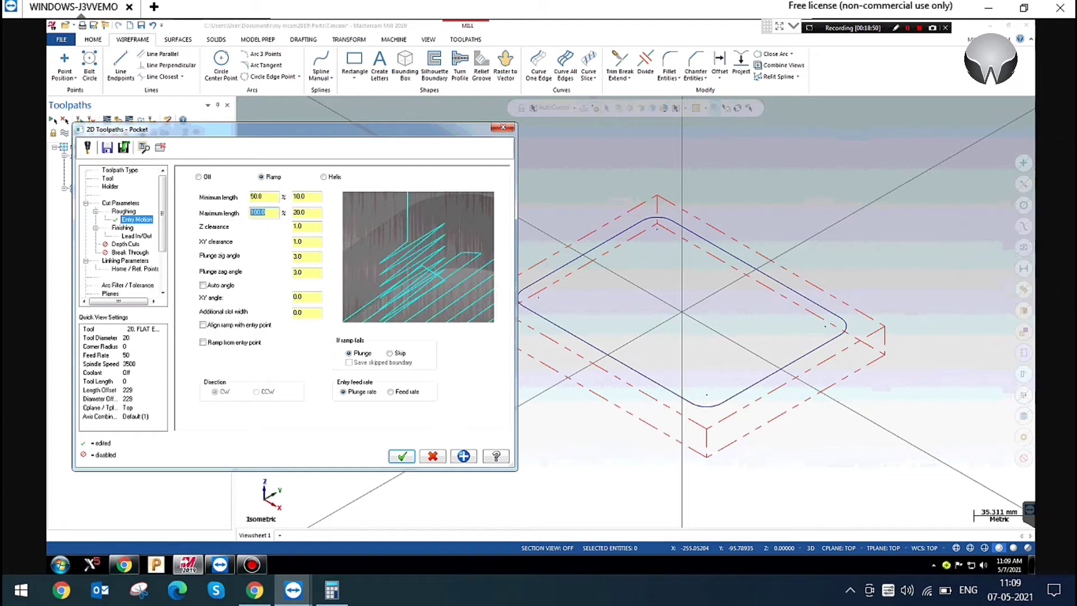
pyautogui.doubleClick(305, 196)
pyautogui.doubleClick(311, 212)
pyautogui.doubleClick(312, 228)
pyautogui.doubleClick(313, 243)
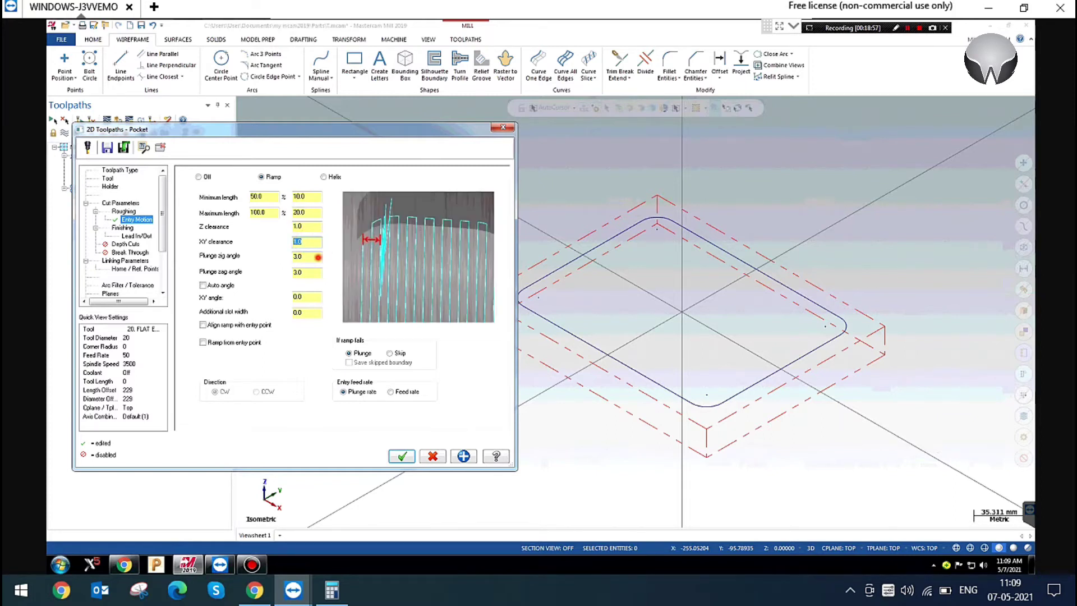
pyautogui.doubleClick(312, 258)
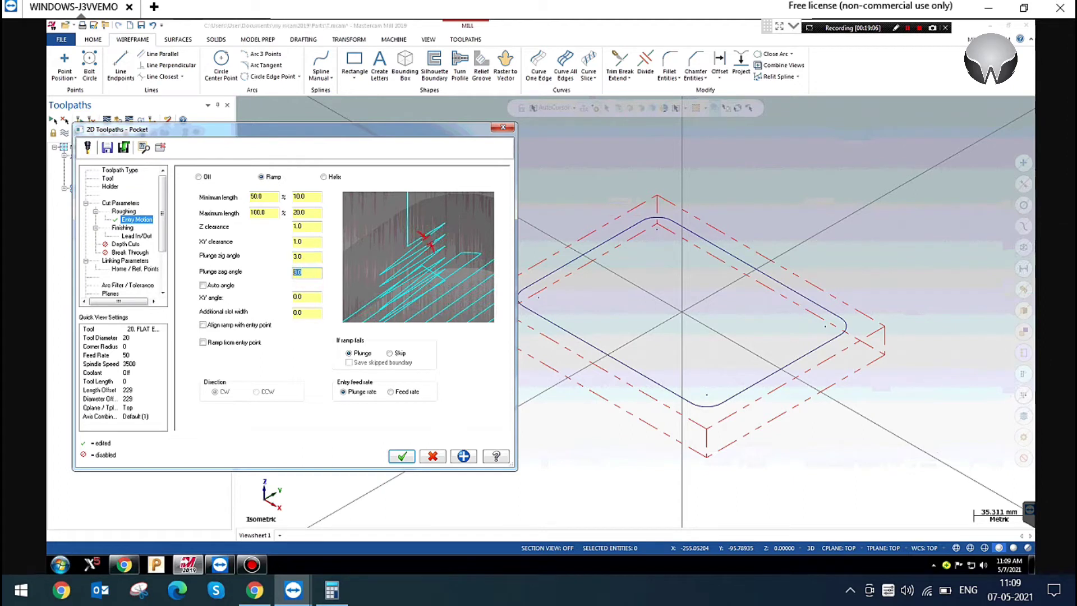
pyautogui.click(313, 272)
pyautogui.doubleClick(312, 272)
# Try an XY angle of 90 and an additional slot width of 10 for the ramp, returning both to 0
pyautogui.doubleClick(312, 297)
pyautogui.write('90')
pyautogui.press('Return')
pyautogui.write('0')
pyautogui.press('Return')
pyautogui.press('Tab')
pyautogui.write('10')
pyautogui.press('Return')
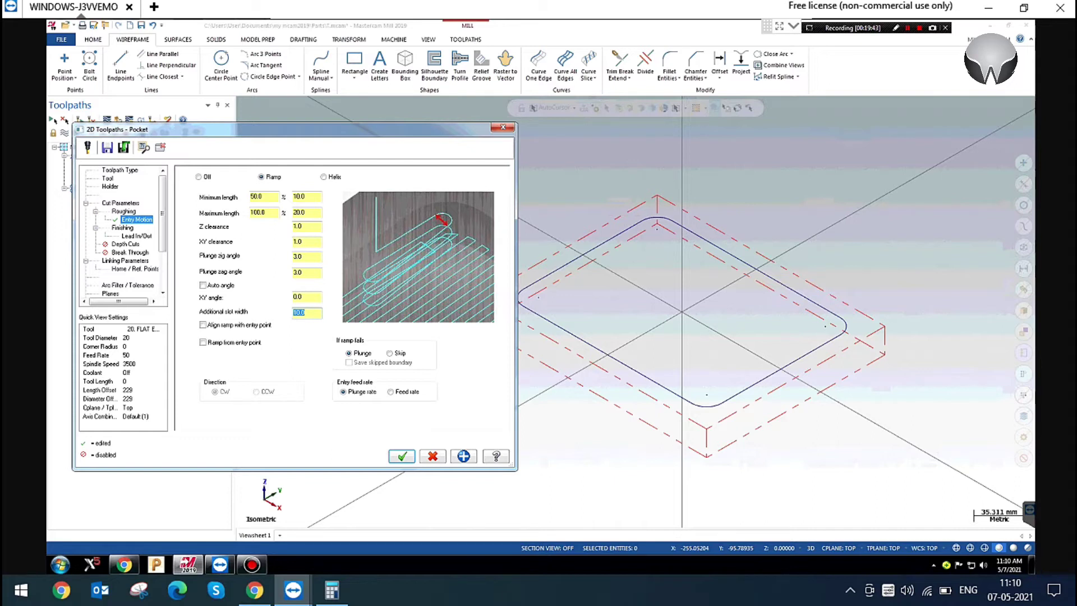
pyautogui.write('0')
pyautogui.press('Return')
# Try the ramp's entry point and failure options, restore them, and set the entry motion back to Helix
pyautogui.click(233, 325)
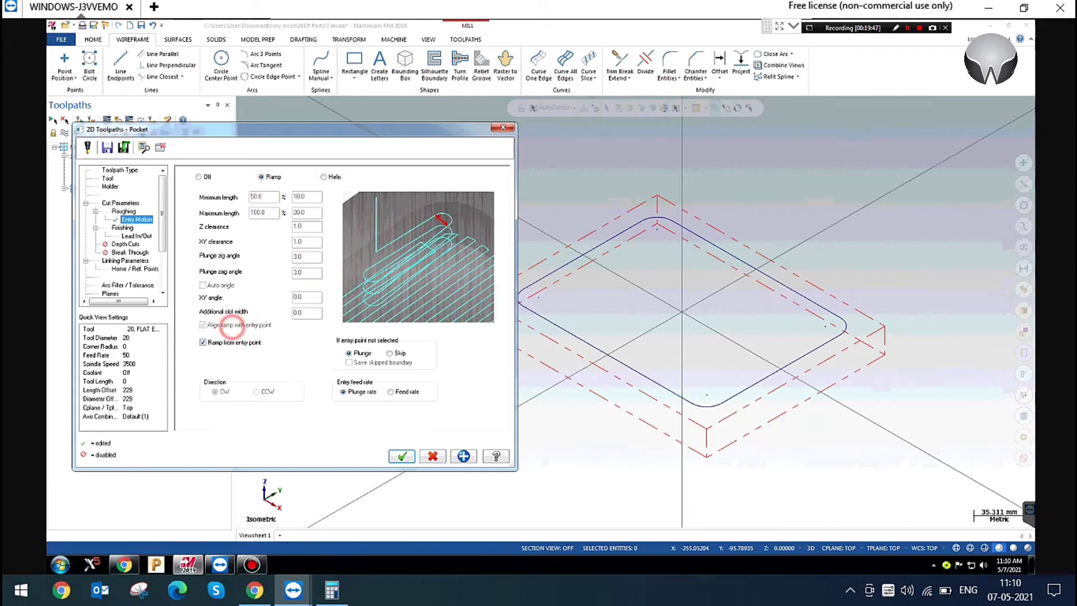
pyautogui.click(233, 343)
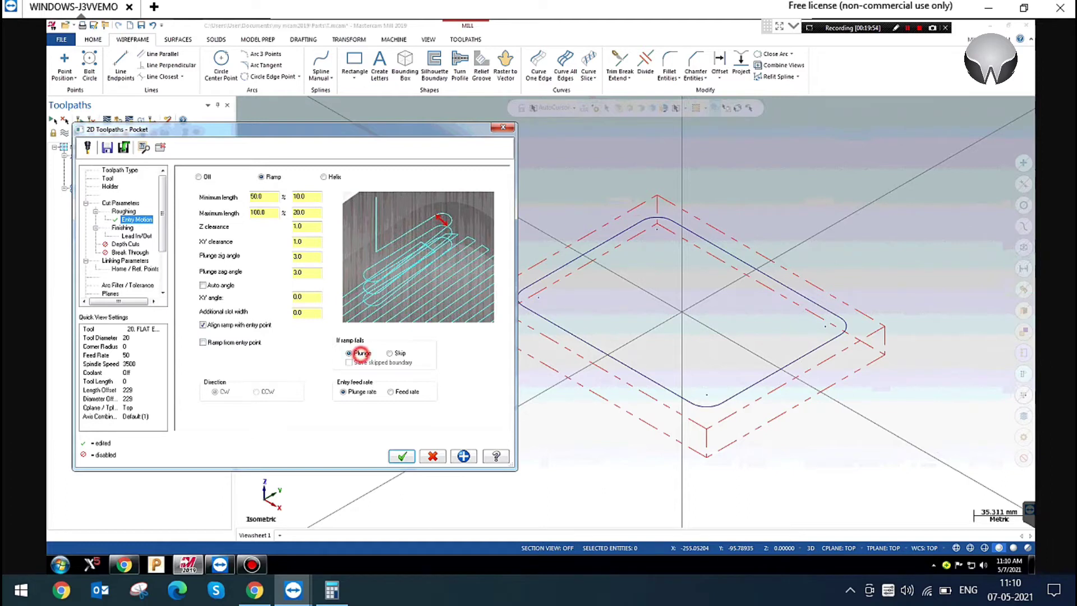
pyautogui.click(390, 353)
pyautogui.click(349, 353)
pyautogui.click(344, 392)
pyautogui.moveTo(165, 129); pyautogui.dragTo(182, 121)
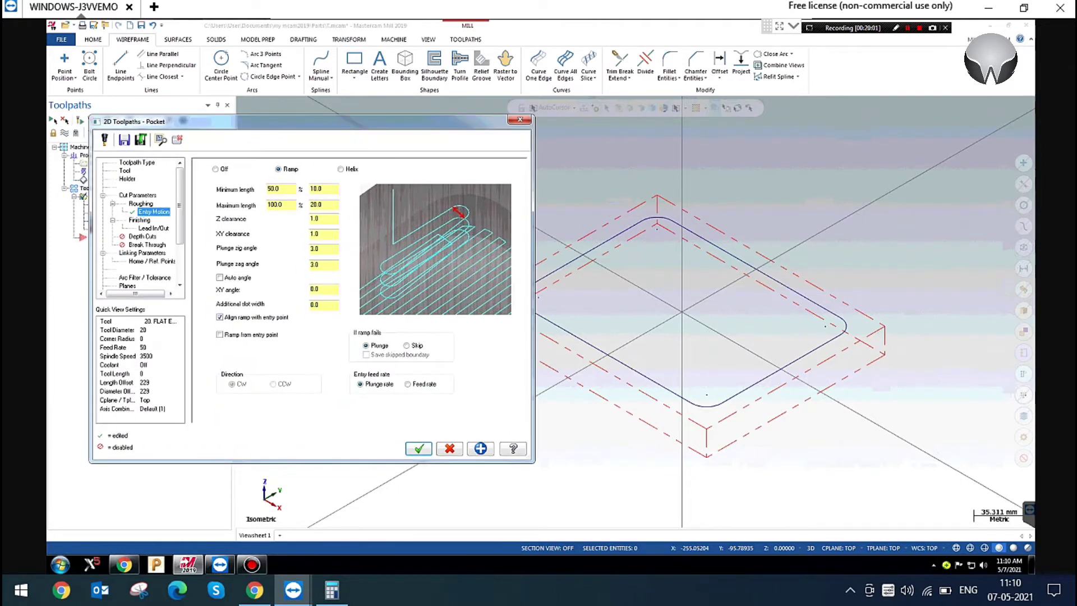
pyautogui.click(281, 168)
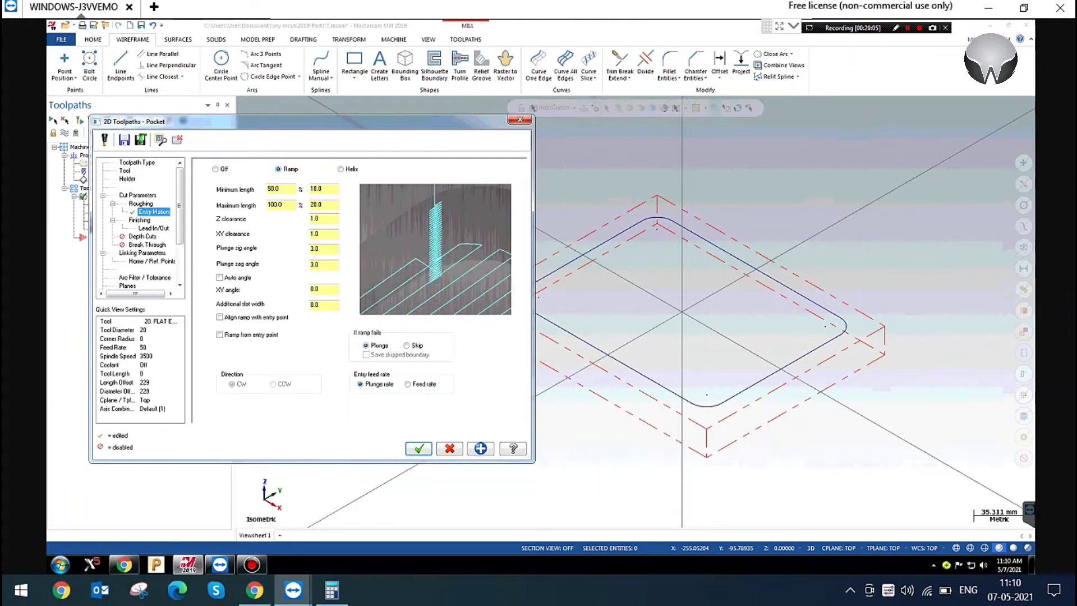
pyautogui.click(341, 168)
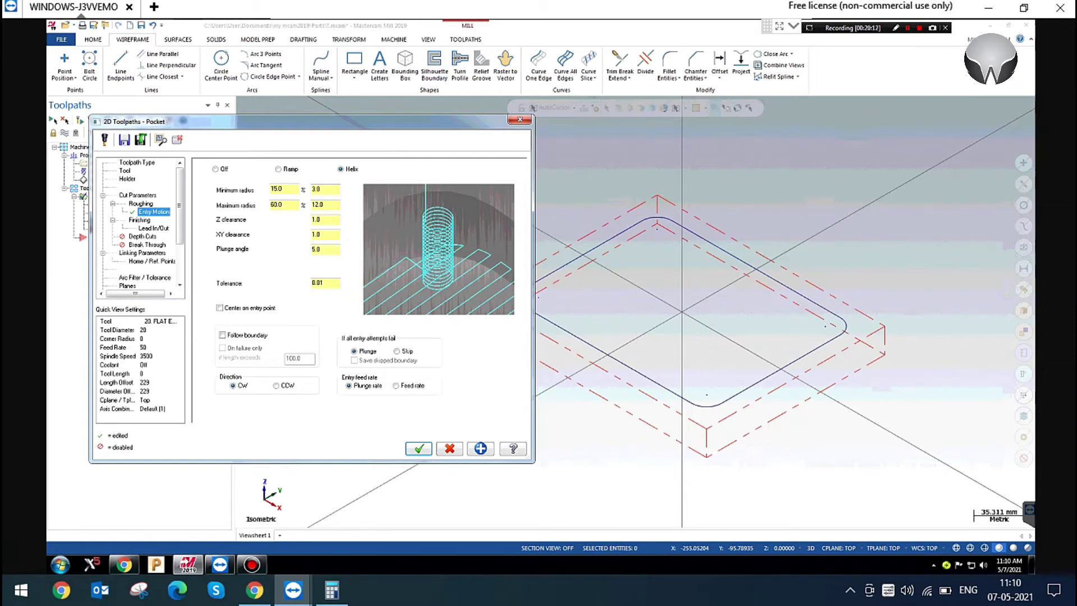
# Select the 20 Bull-Nosed Endmill as the pocket operation's tool
pyautogui.click(139, 220)
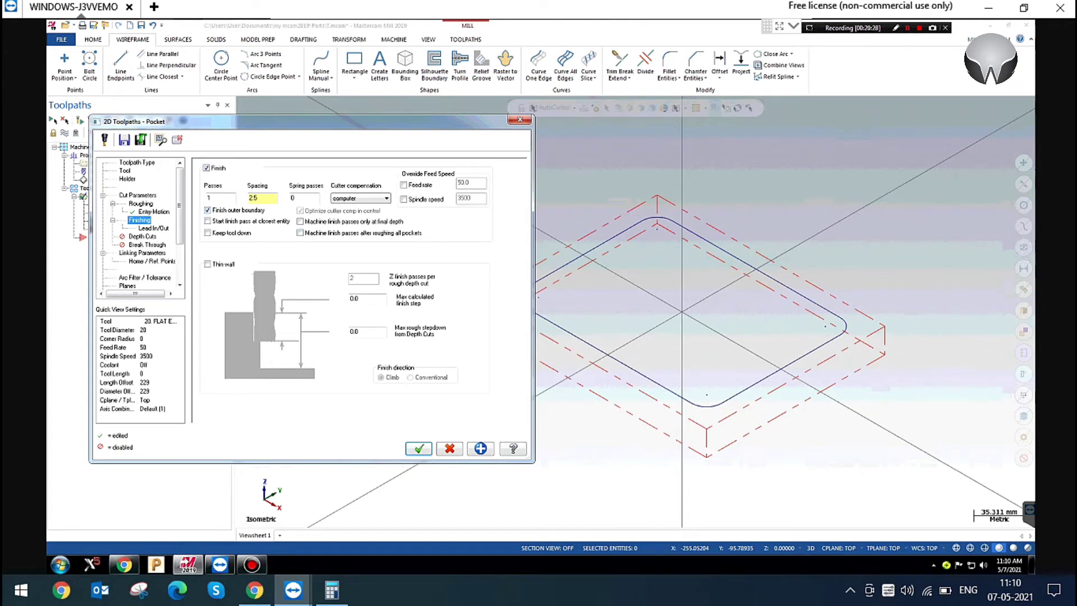
pyautogui.doubleClick(210, 198)
pyautogui.press('Tab')
pyautogui.click(124, 170)
pyautogui.click(284, 190)
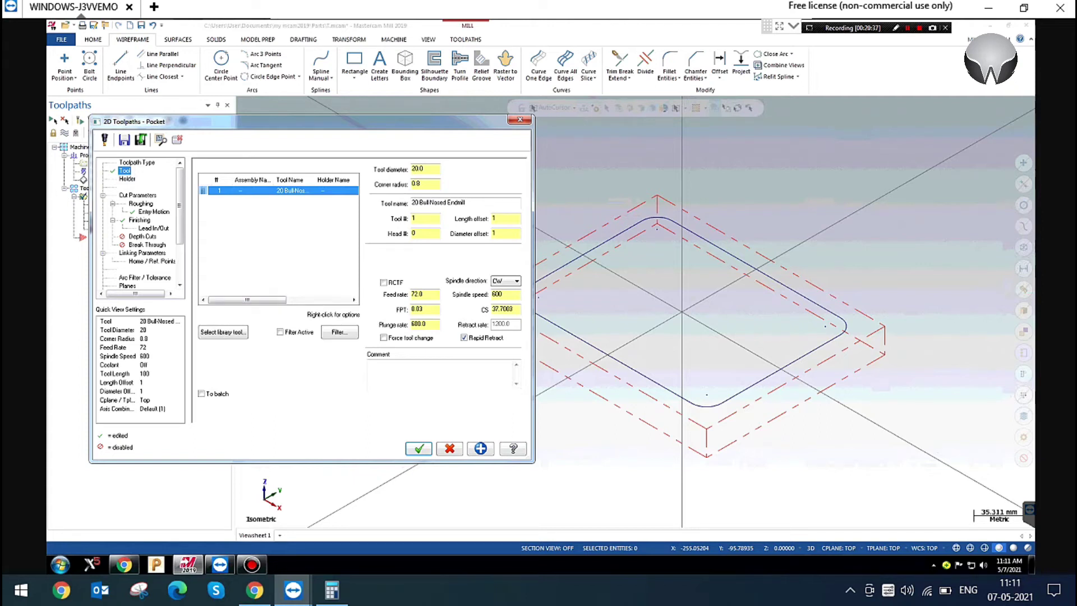
# Set the pocket's finish pass spacing to 0.5 and spring passes to 1, and check the available cutter compensation types
pyautogui.click(139, 220)
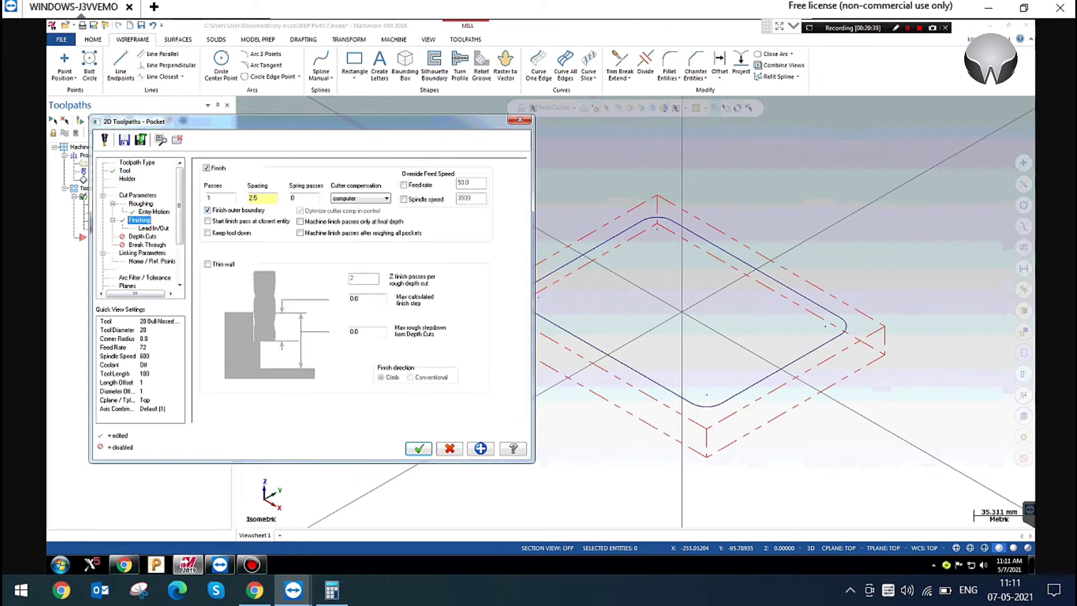
pyautogui.doubleClick(265, 197)
pyautogui.write('.5')
pyautogui.press('Return')
pyautogui.doubleClick(222, 197)
pyautogui.doubleClick(292, 197)
pyautogui.write('1')
pyautogui.click(360, 198)
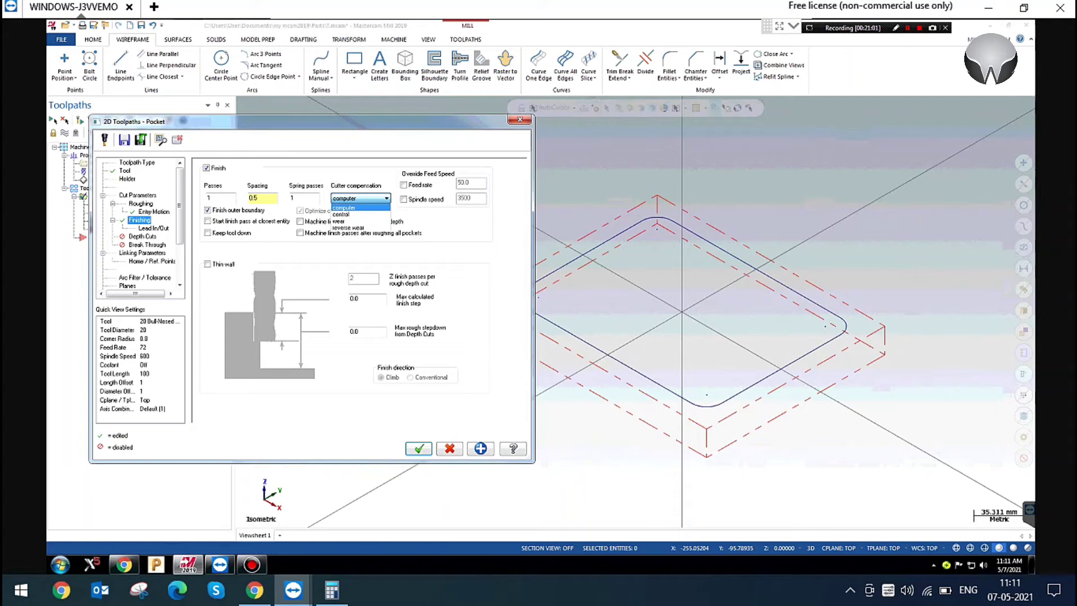
pyautogui.click(443, 222)
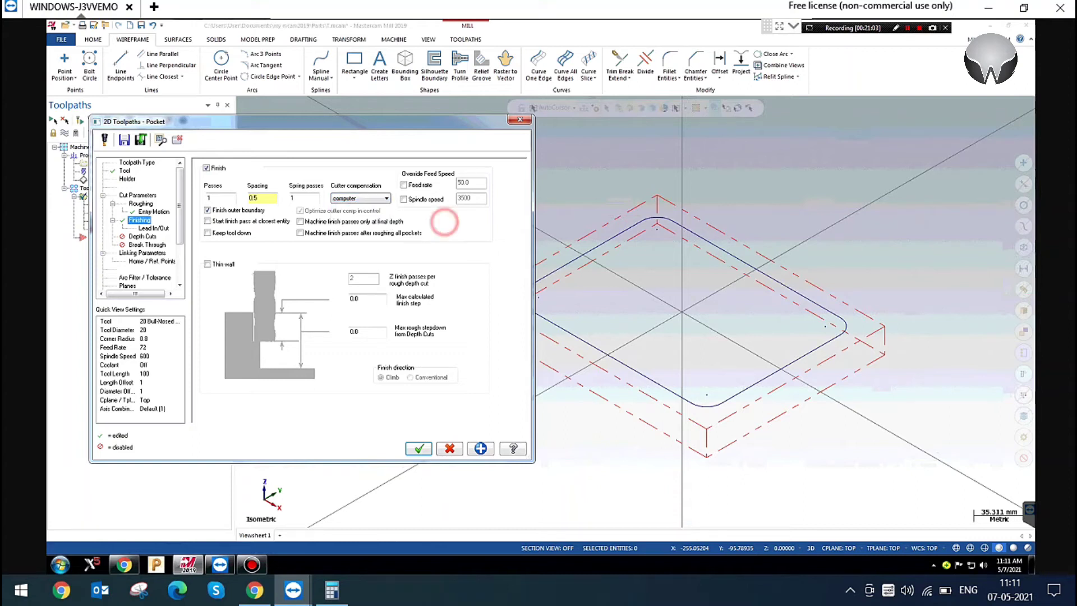
# Try the feed rate and spindle speed overrides for the finish passes and switch both off again
pyautogui.click(424, 185)
pyautogui.click(420, 201)
pyautogui.doubleClick(469, 198)
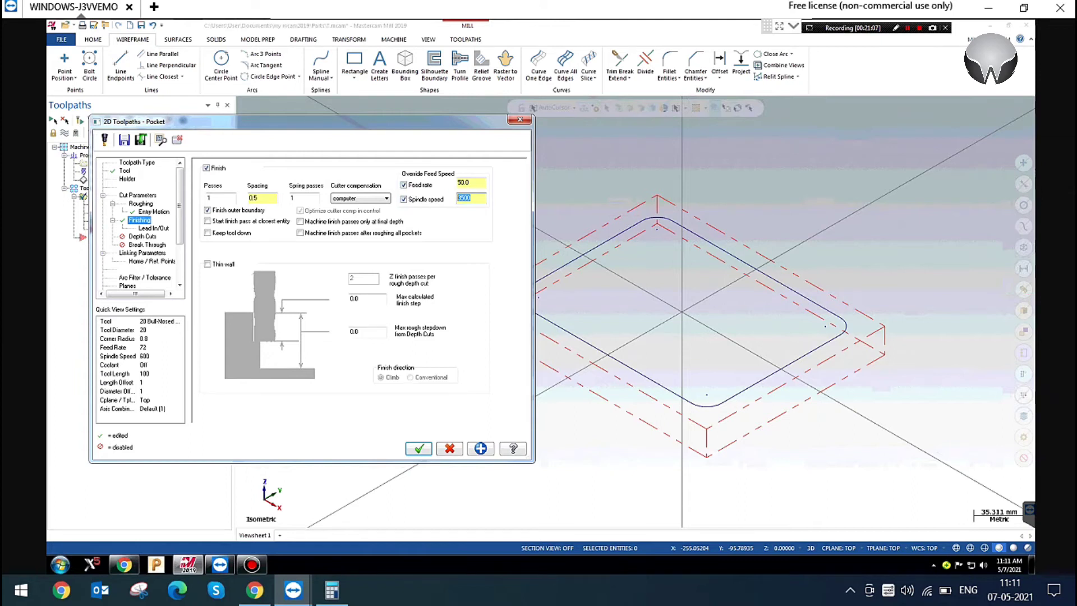
pyautogui.click(412, 184)
pyautogui.click(415, 199)
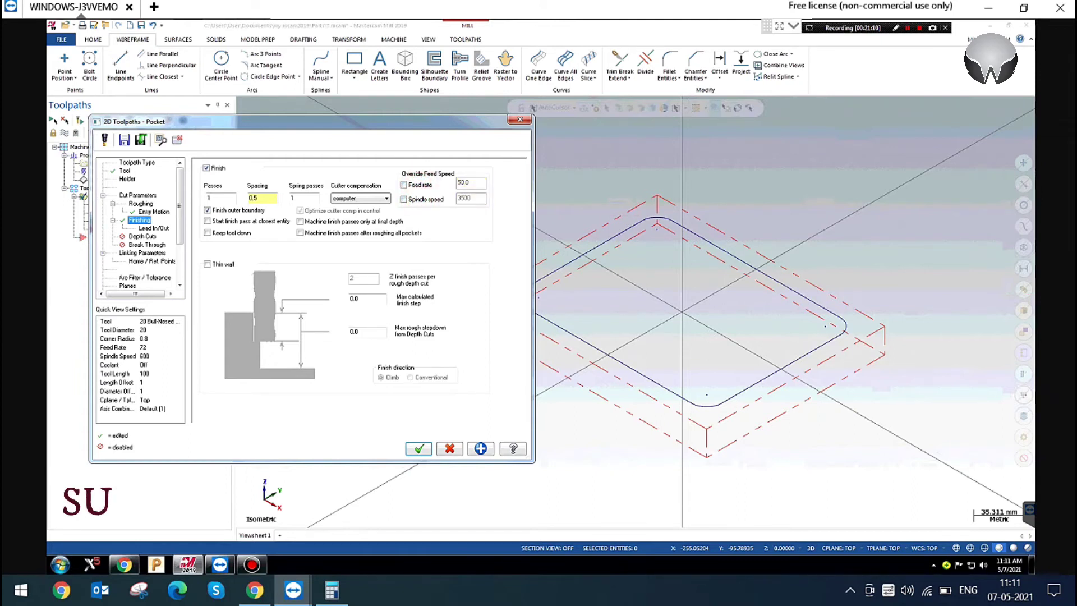
# Turn off Finish outer boundary and try starting the finish pass at the closest entity, clearing that option again
pyautogui.click(208, 210)
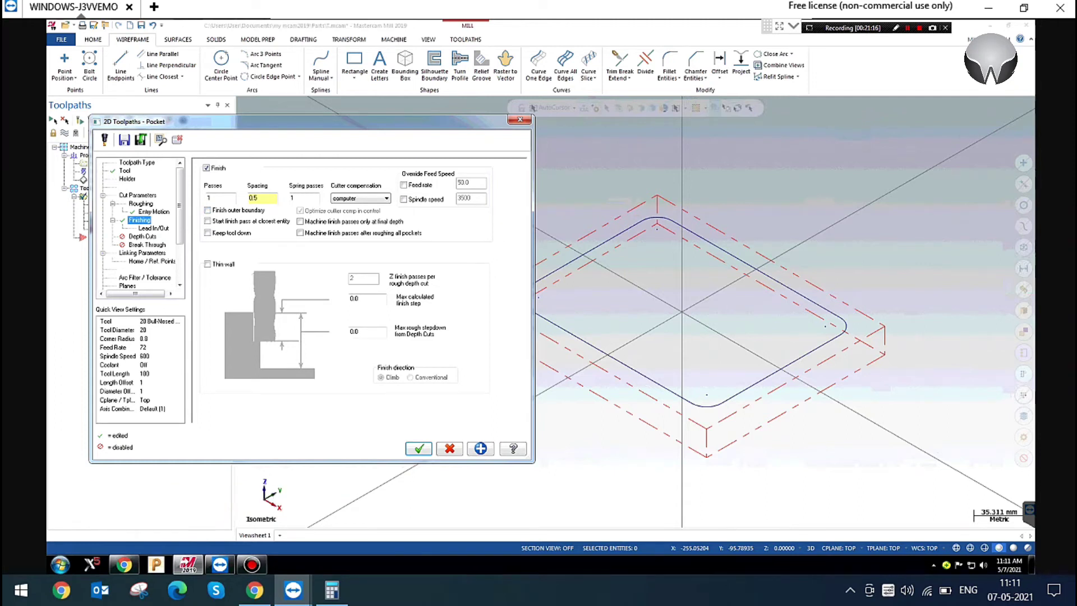
pyautogui.click(245, 212)
pyautogui.click(229, 211)
pyautogui.click(240, 222)
pyautogui.moveTo(370, 122); pyautogui.dragTo(222, 218)
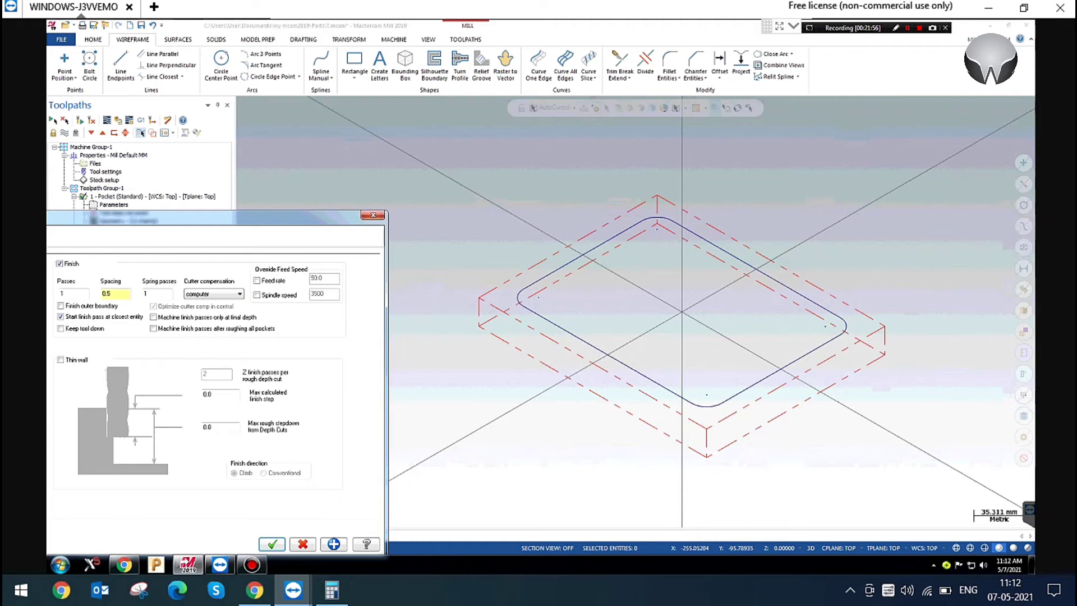
pyautogui.moveTo(185, 218); pyautogui.dragTo(223, 222)
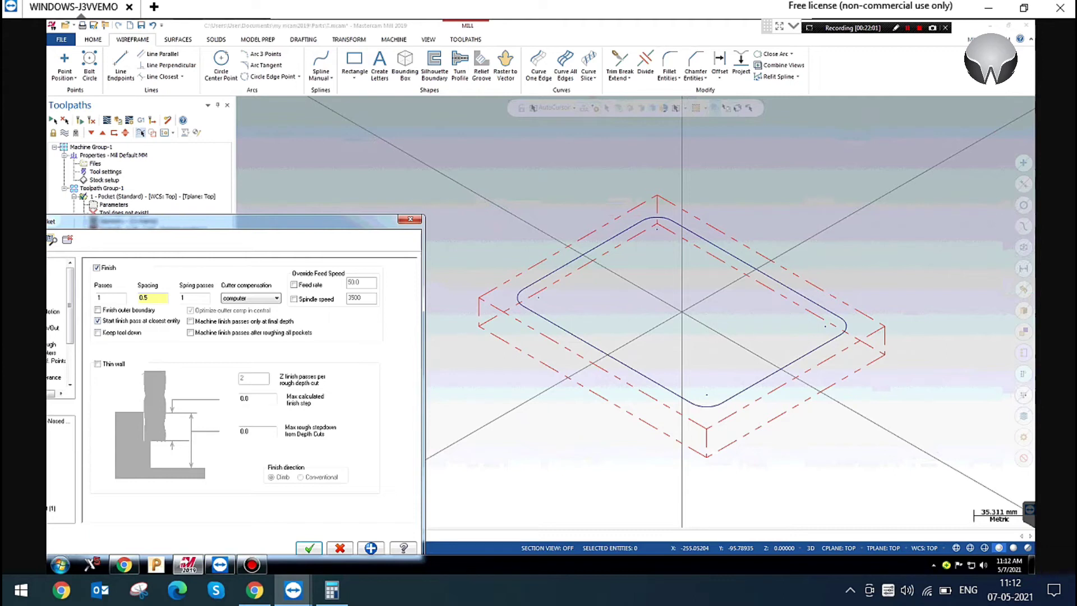
pyautogui.click(140, 320)
# Try the final-depth-only, keep tool down and after-roughing finish pass options, view the Depth Cuts page, and leave them all off
pyautogui.click(222, 321)
pyautogui.moveTo(266, 224); pyautogui.dragTo(364, 199)
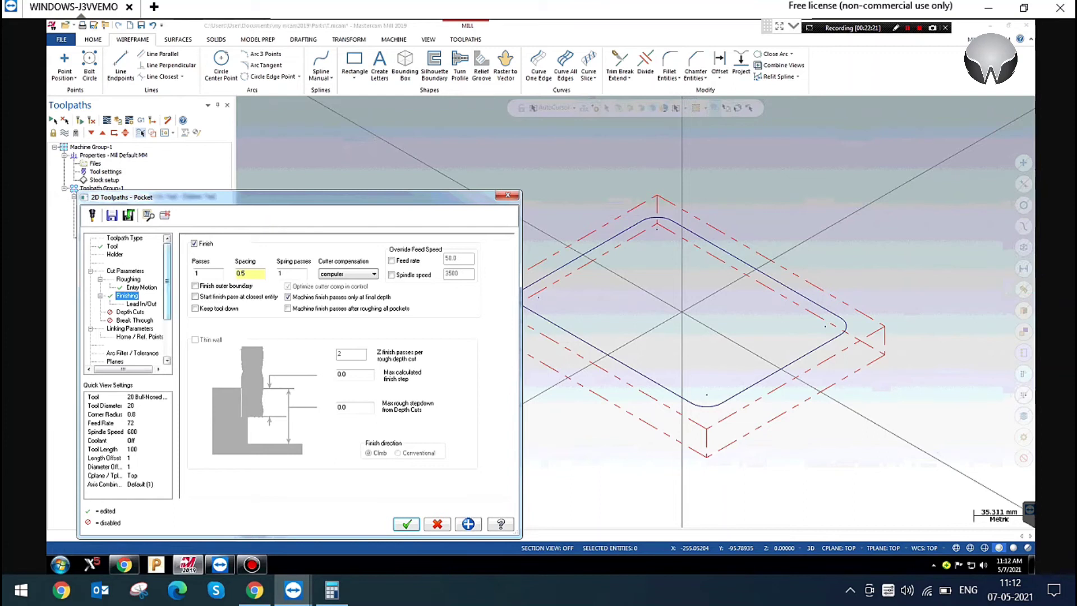
pyautogui.click(125, 311)
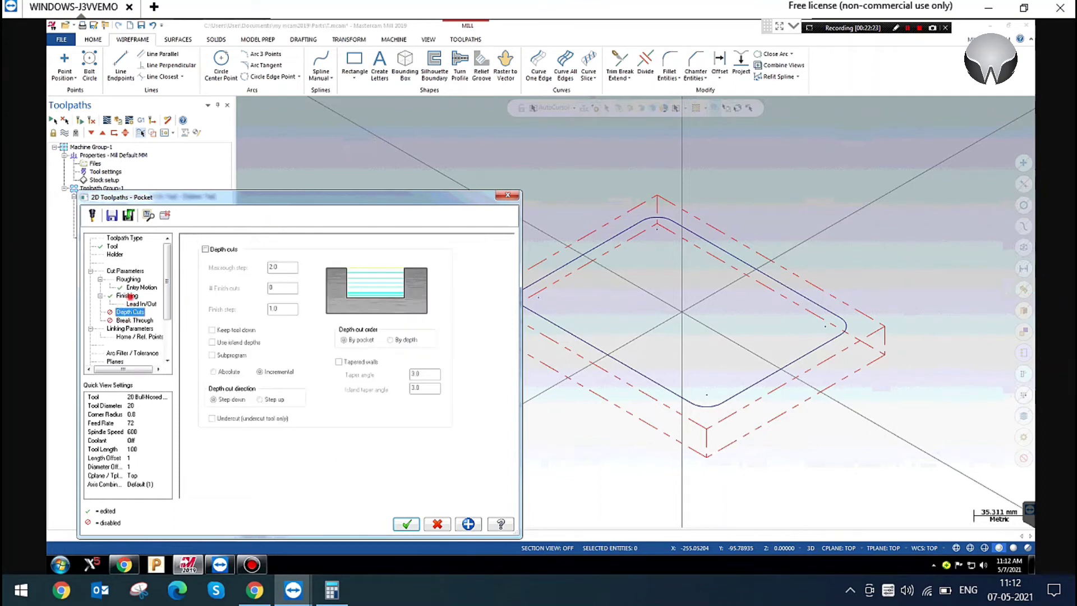
pyautogui.click(127, 295)
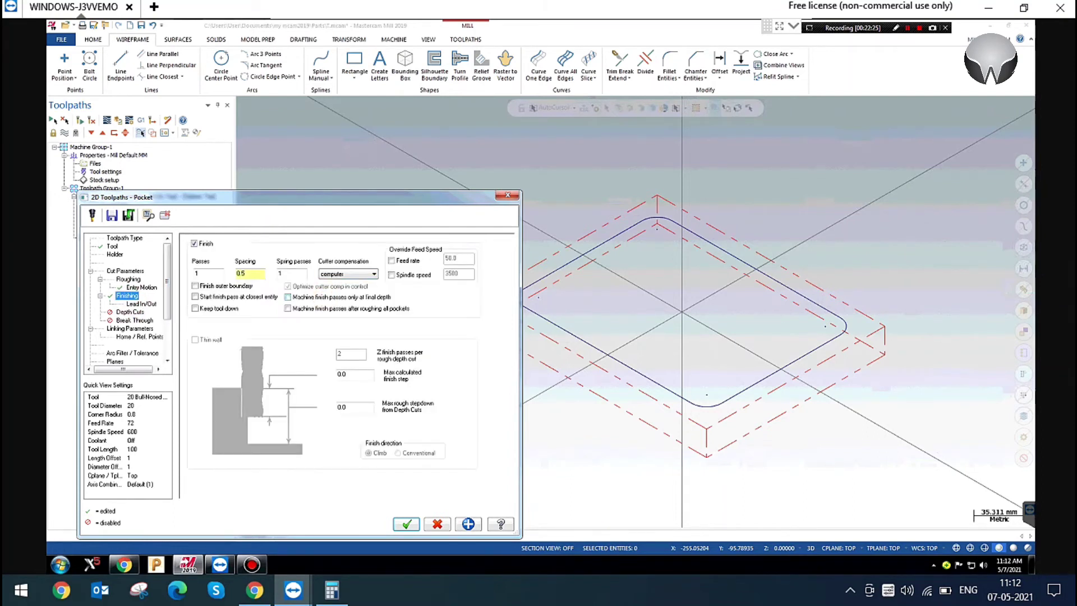
pyautogui.click(195, 308)
pyautogui.click(223, 308)
pyautogui.click(322, 308)
pyautogui.click(328, 308)
# Try the Thin wall option with 3 Z finish passes per rough depth cut and turn it off again
pyautogui.click(195, 340)
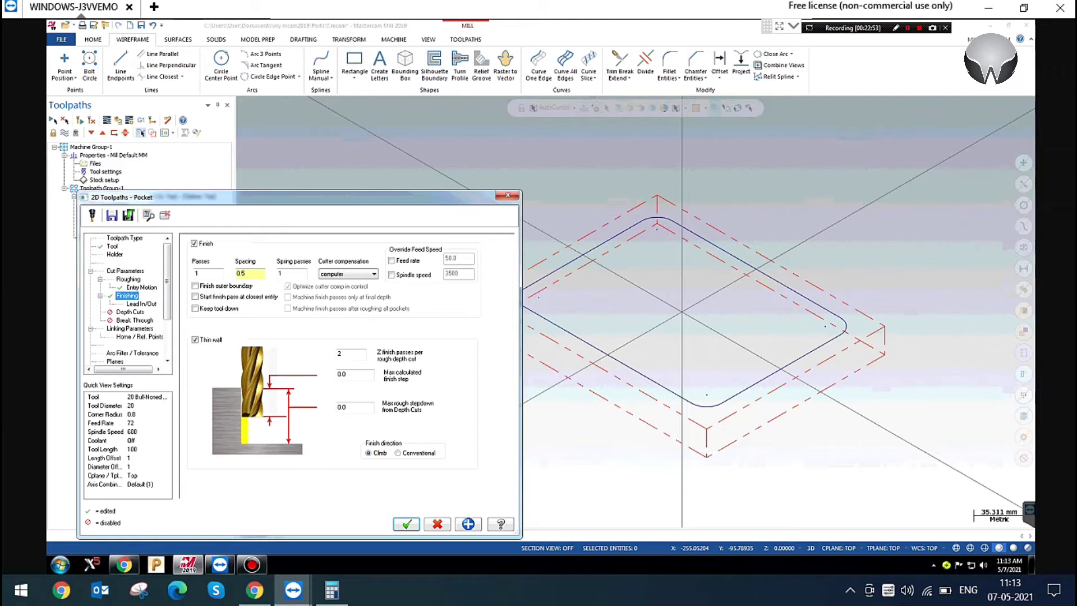
pyautogui.doubleClick(344, 354)
pyautogui.write('3')
pyautogui.doubleClick(351, 354)
pyautogui.write('3')
pyautogui.click(195, 339)
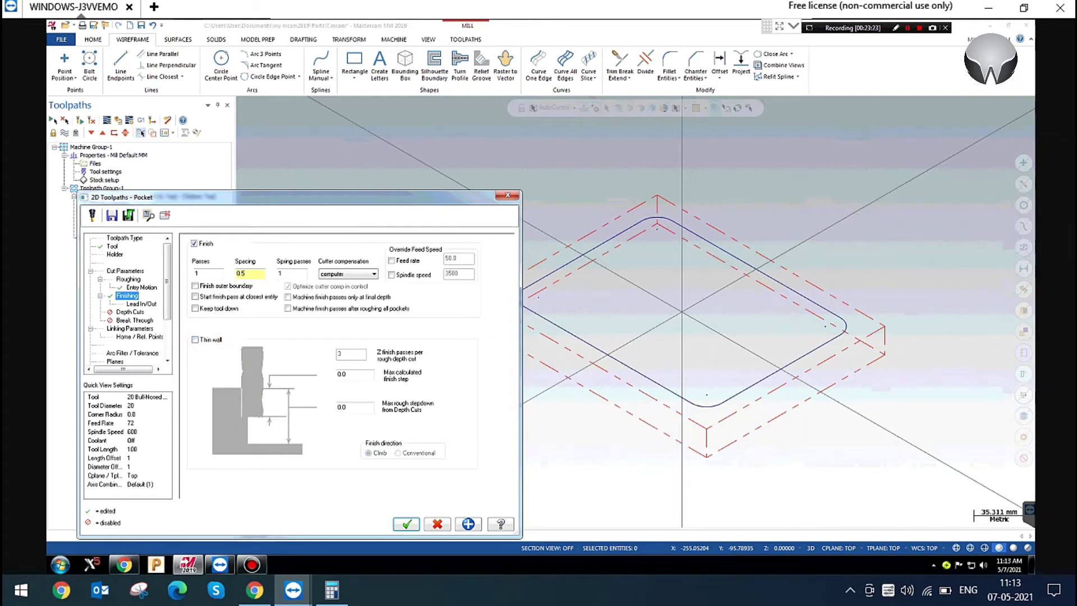
# Examine the finishing Lead In/Out settings and try how switching the finish passes off and on affects them
pyautogui.click(141, 304)
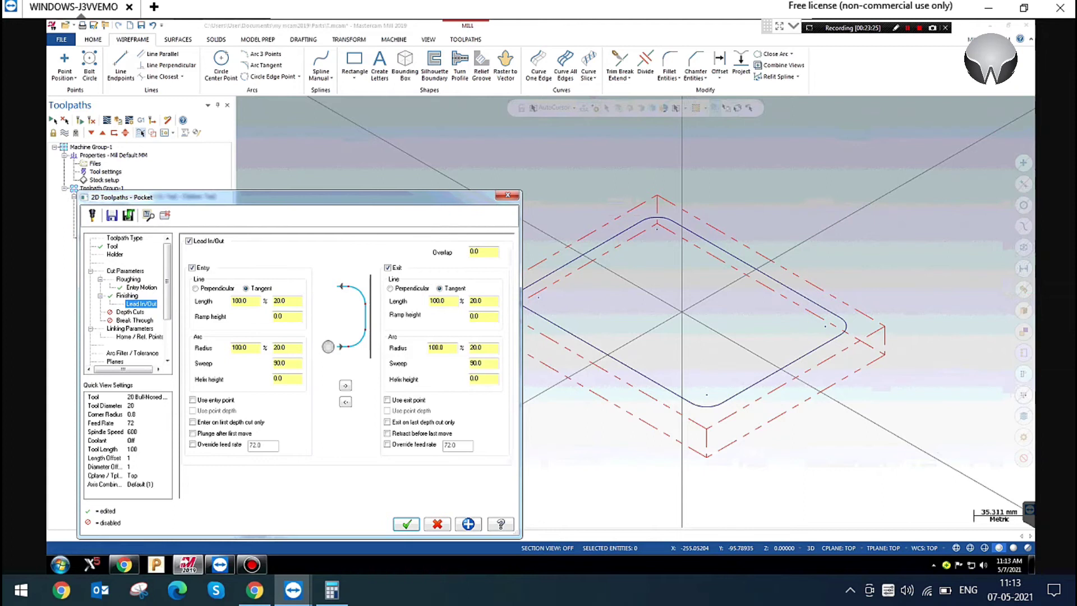
pyautogui.click(126, 295)
pyautogui.click(142, 304)
pyautogui.click(127, 295)
pyautogui.click(194, 243)
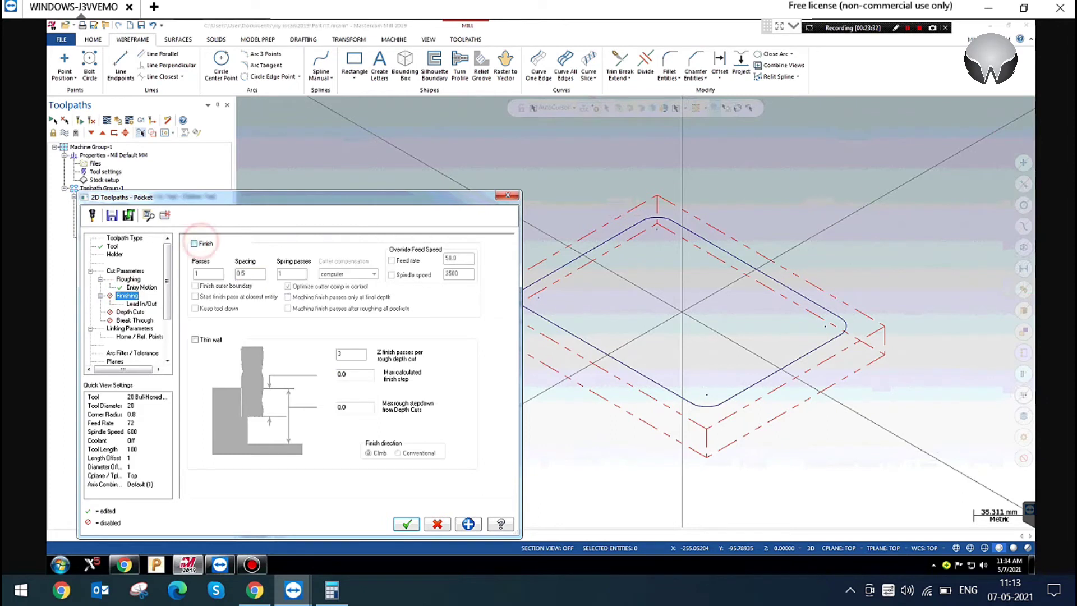
pyautogui.click(147, 304)
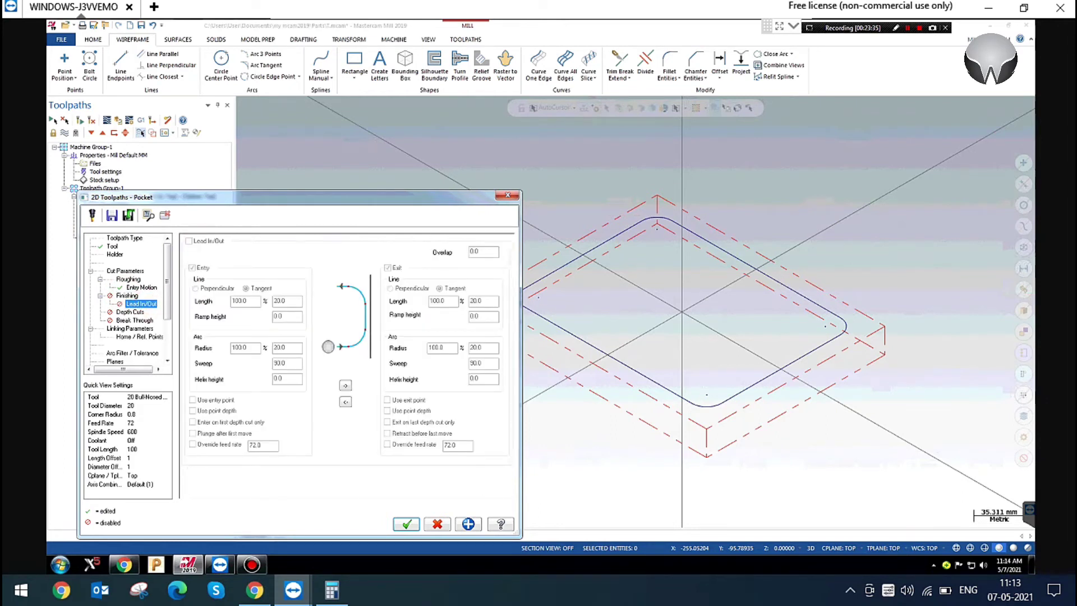
pyautogui.click(126, 295)
pyautogui.click(194, 244)
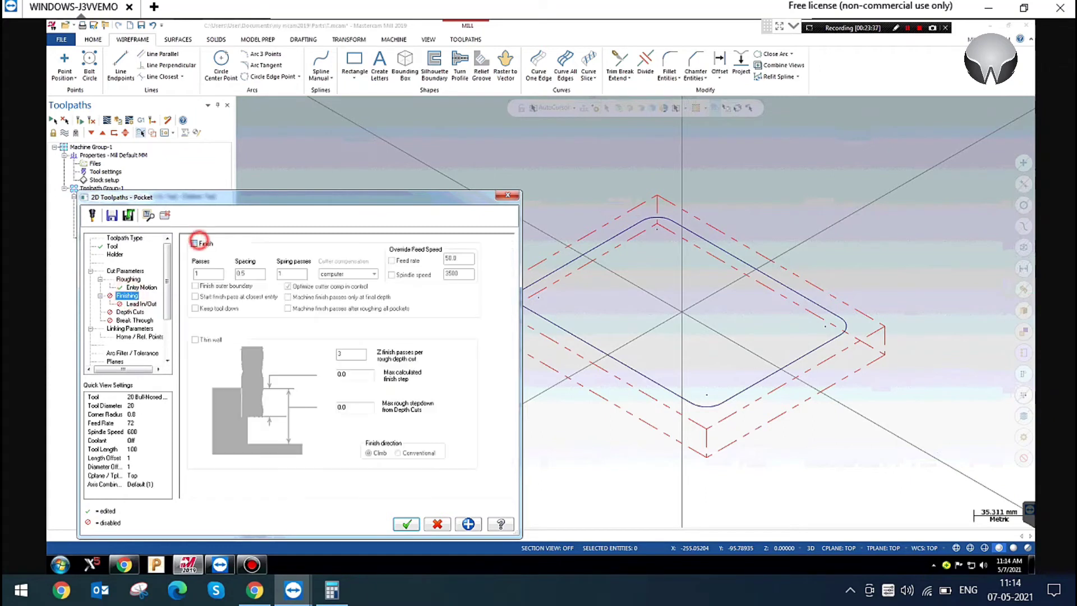
pyautogui.click(194, 244)
pyautogui.click(143, 304)
pyautogui.click(127, 295)
pyautogui.click(194, 243)
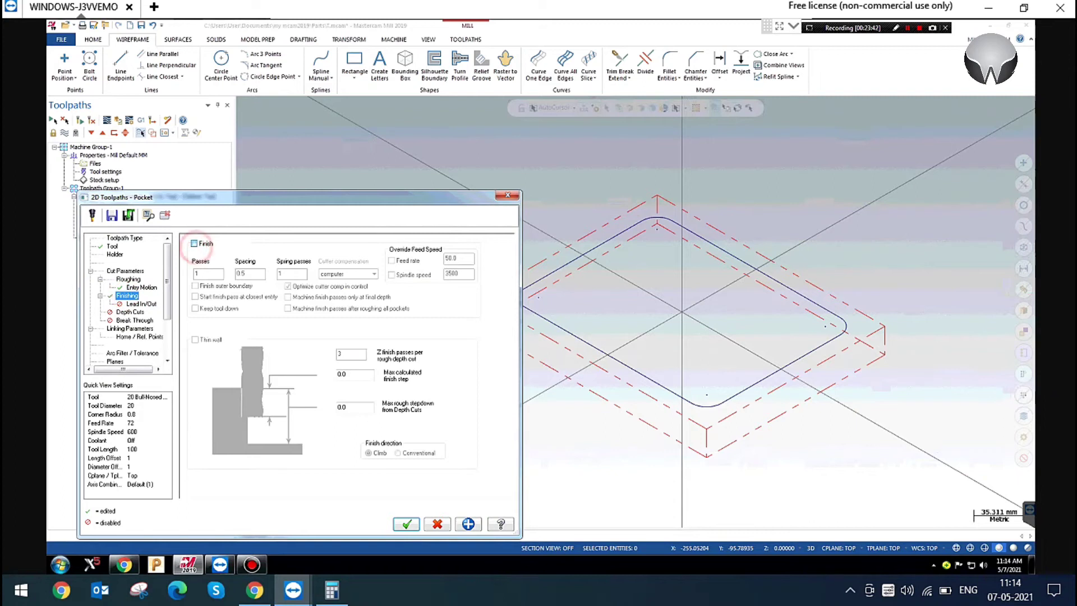
# Try the Lead In/Out option on its own and turn off the pocket's finish passes
pyautogui.click(142, 304)
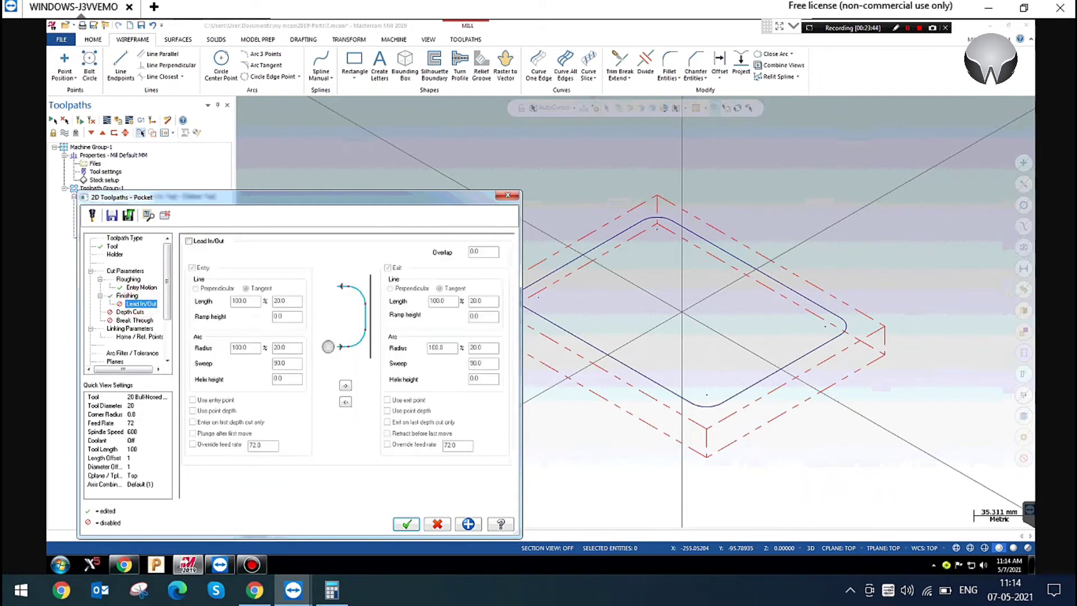
pyautogui.click(203, 240)
pyautogui.click(203, 240)
pyautogui.click(128, 295)
pyautogui.click(195, 244)
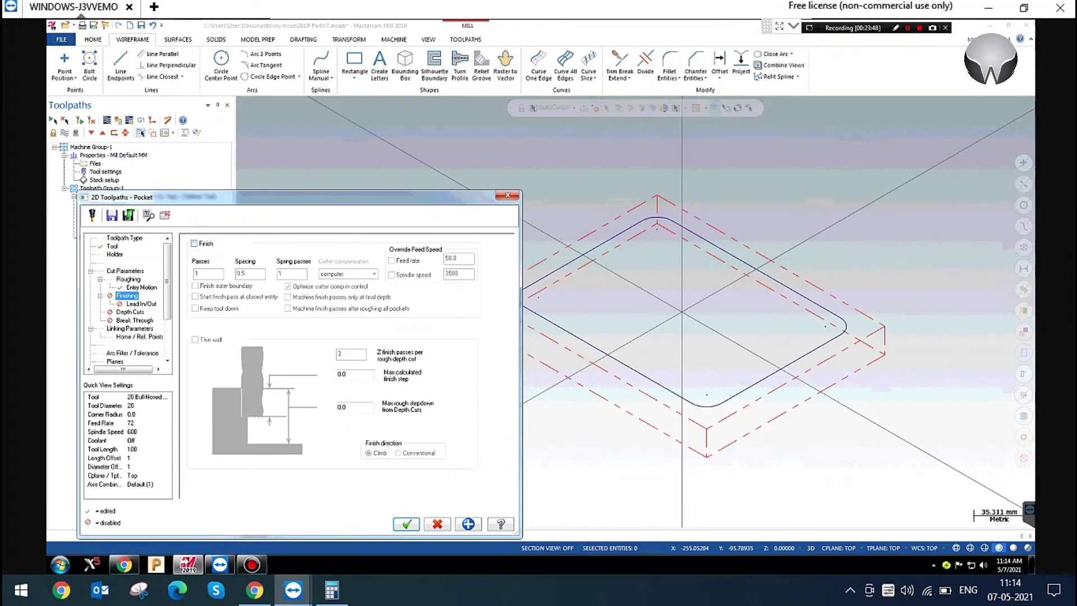
# Enable depth cuts for the pocket with a maximum rough step of 1.0
pyautogui.click(129, 312)
pyautogui.click(205, 249)
pyautogui.write('1.0')
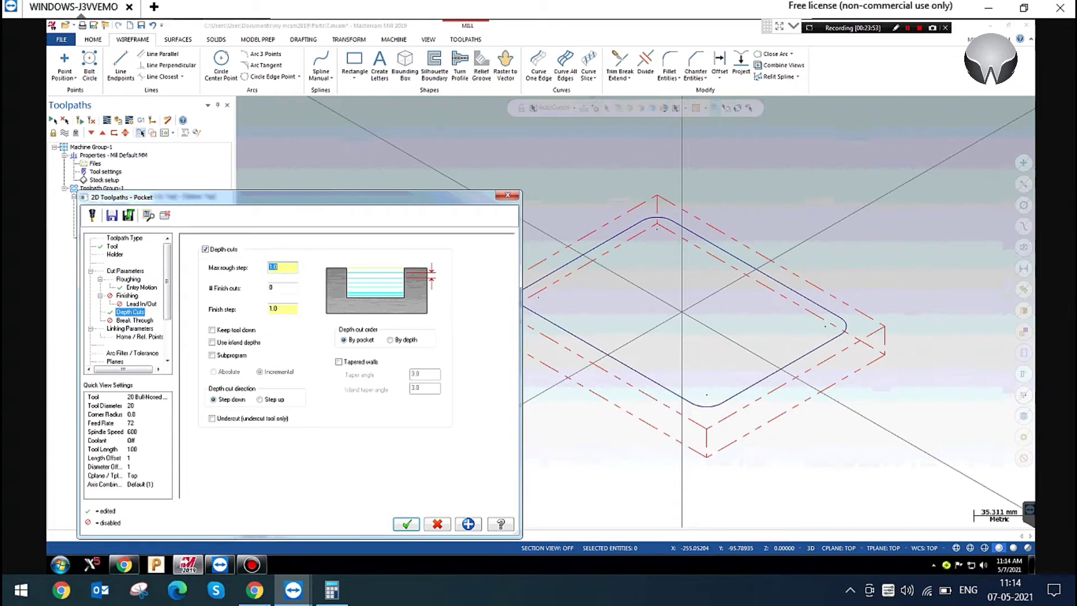
pyautogui.moveTo(314, 198); pyautogui.dragTo(332, 152)
pyautogui.press('Tab')
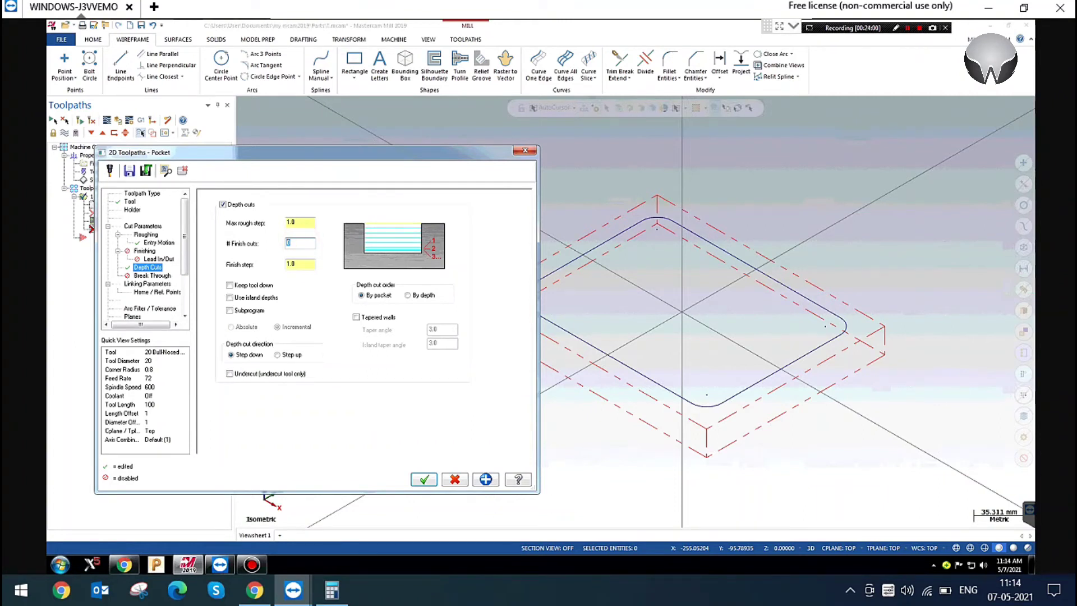
pyautogui.click(302, 263)
# Try the Subprogram and Tapered walls options of the depth cuts and switch both off again
pyautogui.click(247, 283)
pyautogui.click(240, 311)
pyautogui.click(253, 311)
pyautogui.click(365, 317)
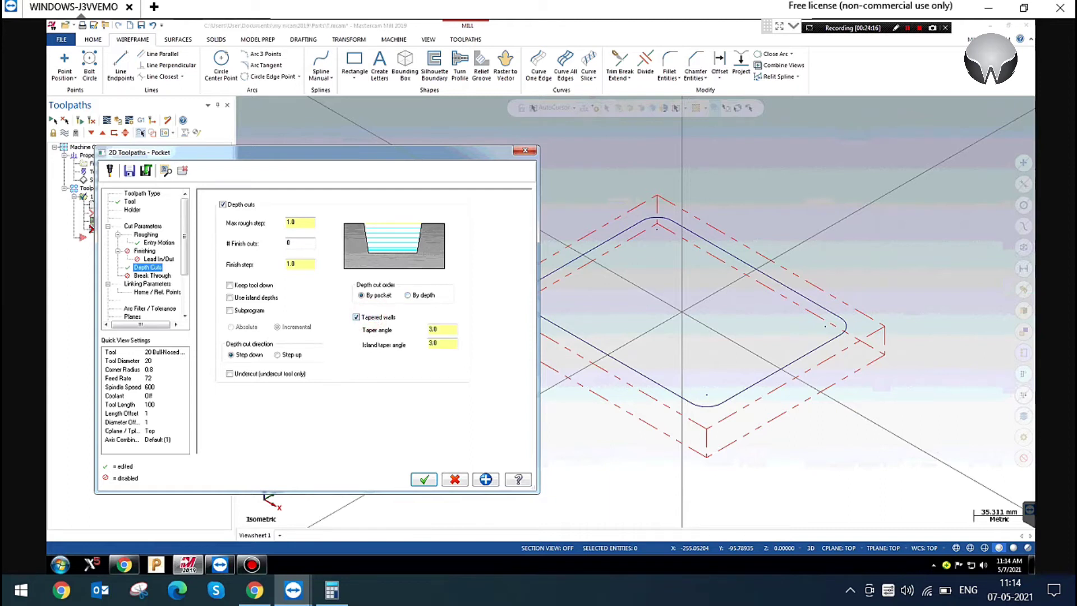
pyautogui.doubleClick(446, 329)
pyautogui.click(369, 317)
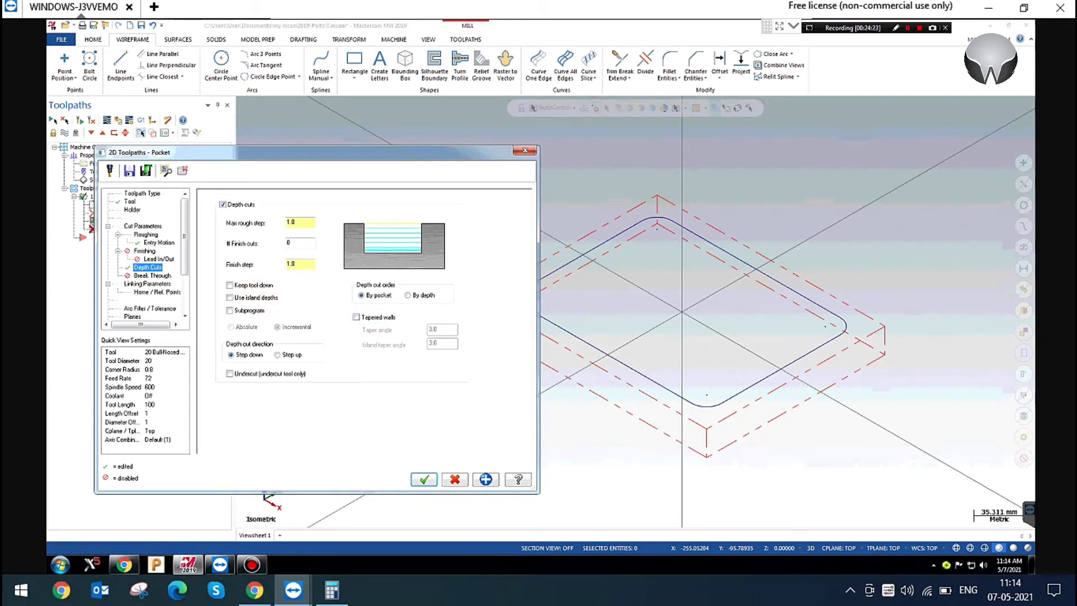
# Set the pocket's retract to absolute, feed plane to 1.0 and depth to absolute -10.0, and accept the operation
pyautogui.click(153, 275)
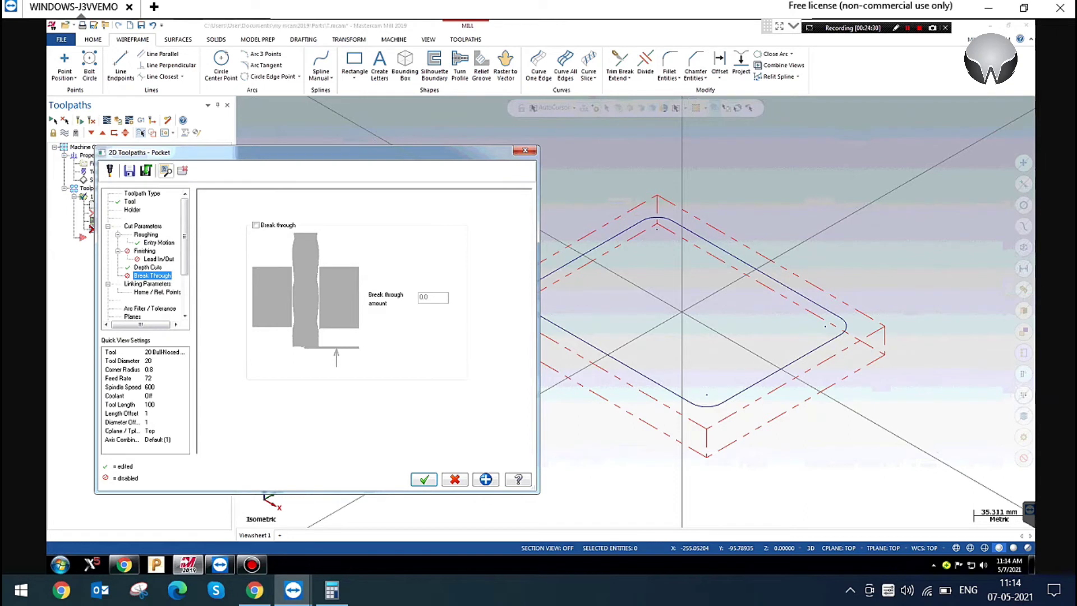
pyautogui.click(147, 283)
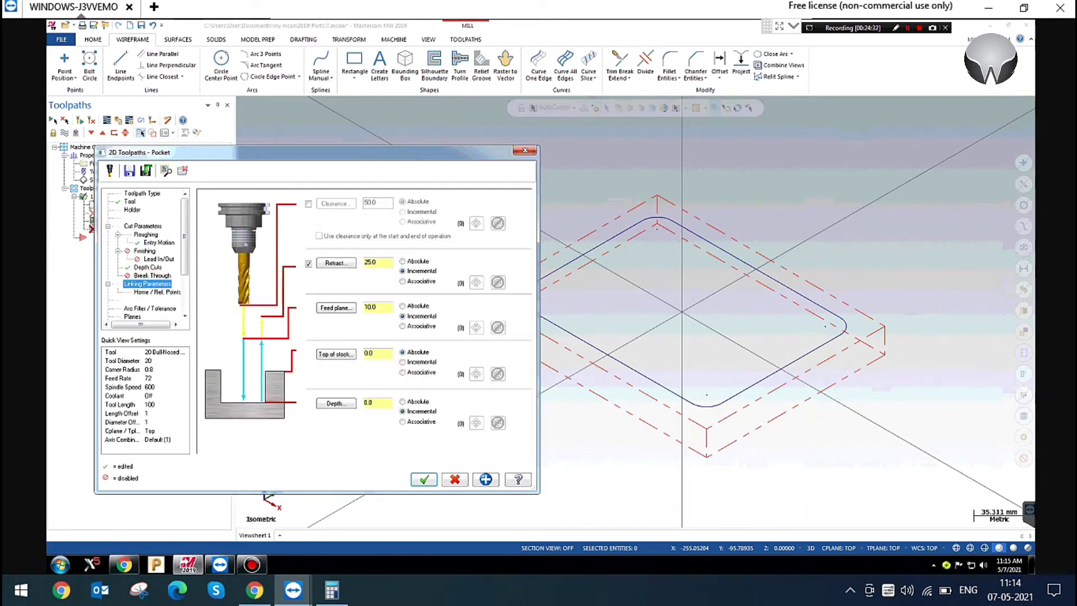
pyautogui.click(402, 261)
pyautogui.doubleClick(375, 307)
pyautogui.write('1.0')
pyautogui.click(402, 402)
pyautogui.doubleClick(374, 402)
pyautogui.write('-10.0')
pyautogui.click(424, 479)
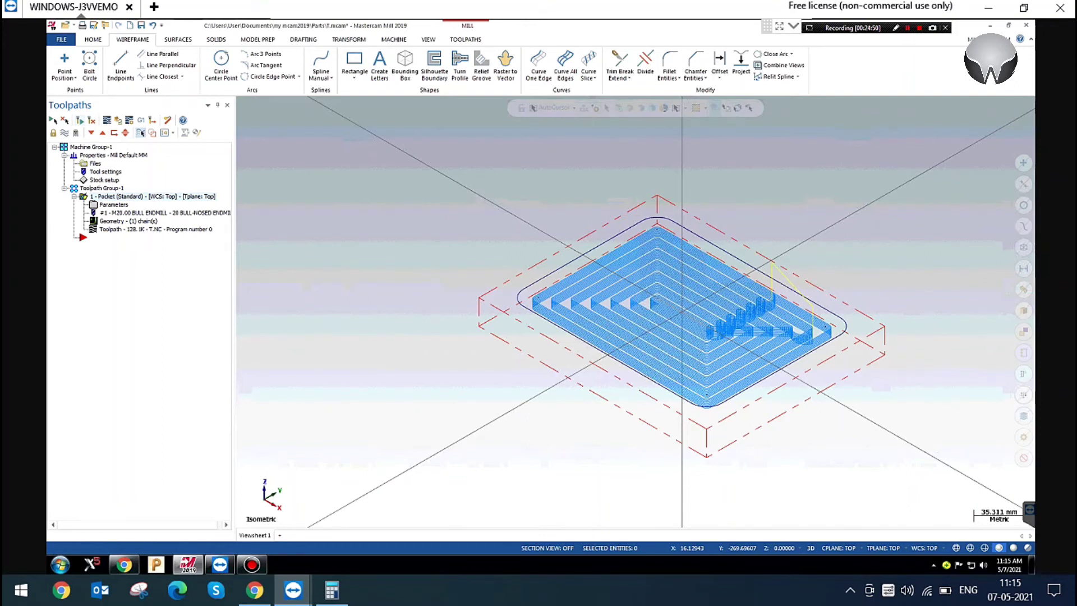
# Inspect the generated pocket toolpath and backplot it to check the tool's motion
pyautogui.scroll(5, 929, 328)
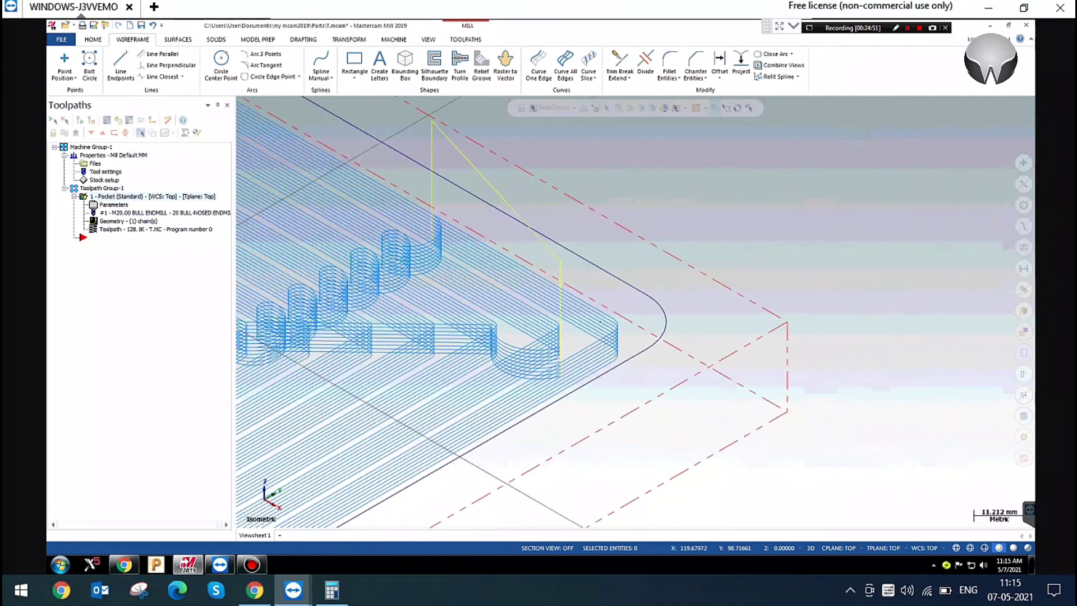
pyautogui.scroll(-4, 841, 328)
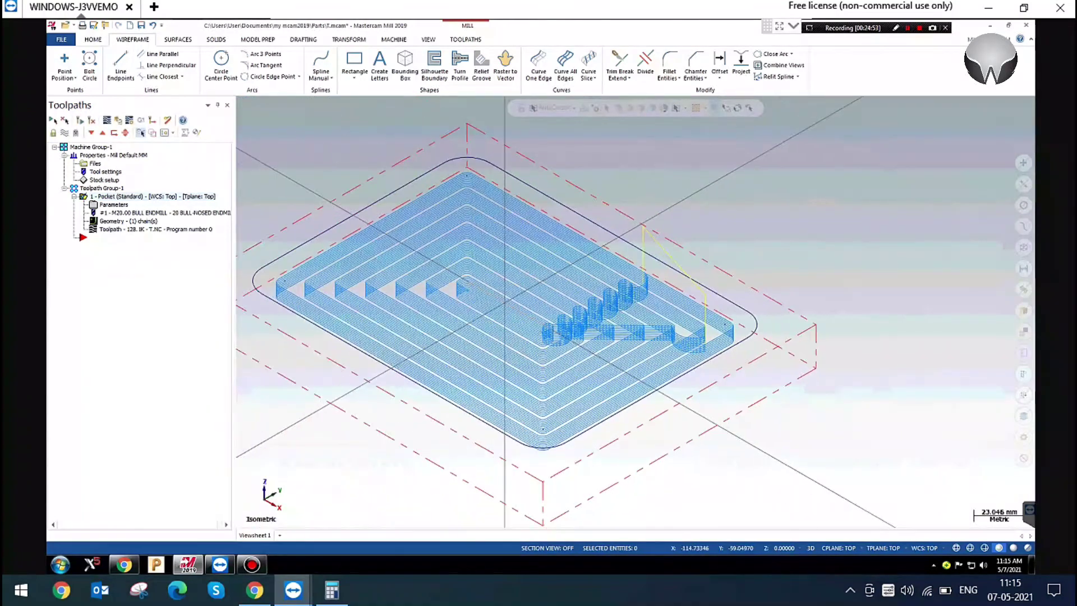
pyautogui.click(106, 120)
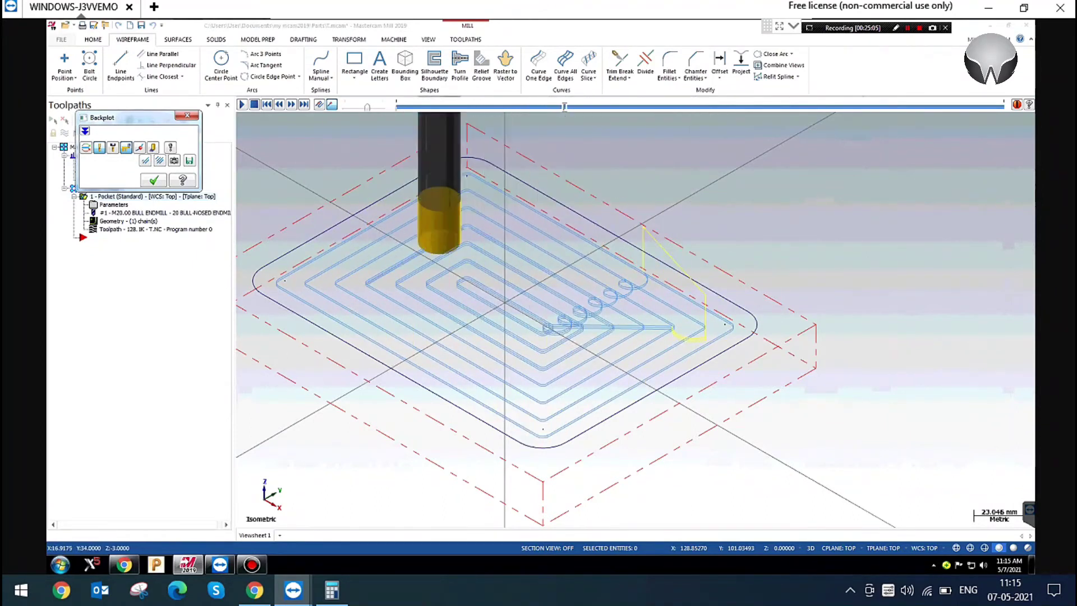
pyautogui.press('Escape')
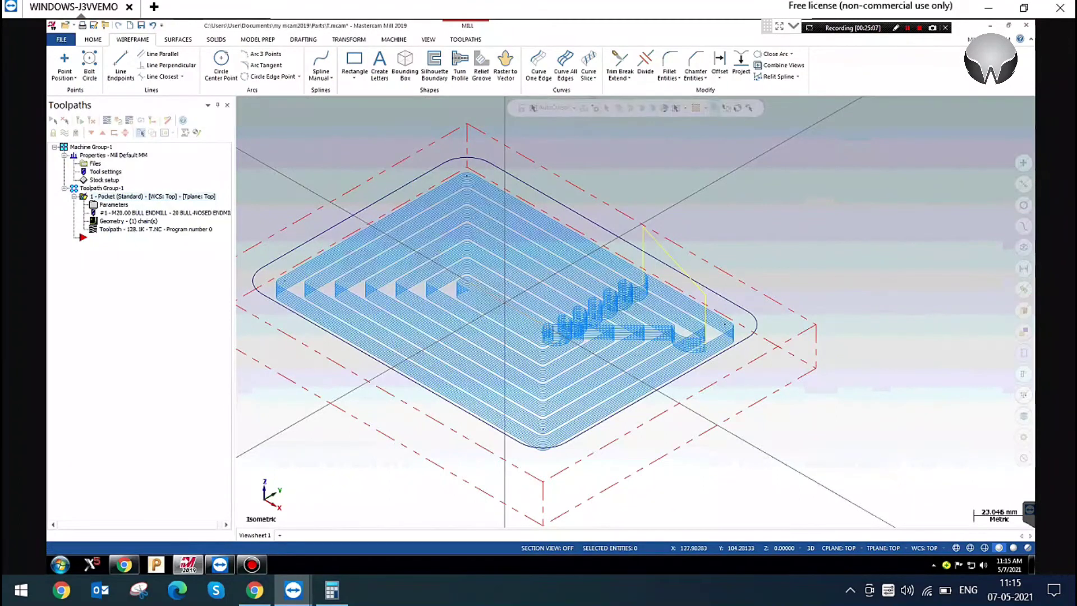
pyautogui.scroll(-1, 828, 228)
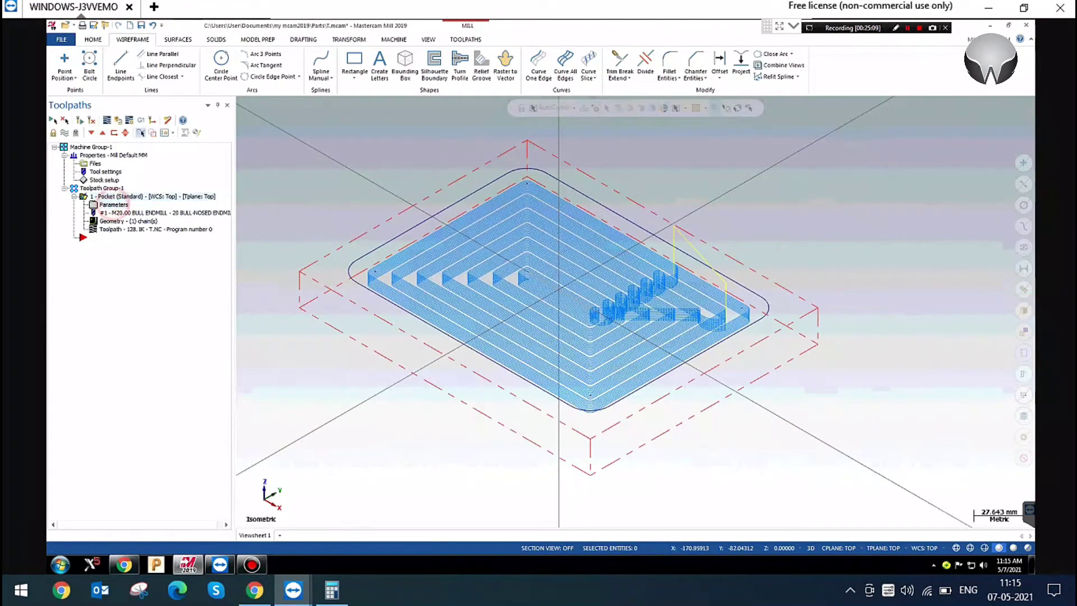
# Choose Climb as the machining direction in the pocket's cut parameters and regenerate the operation
pyautogui.click(113, 205)
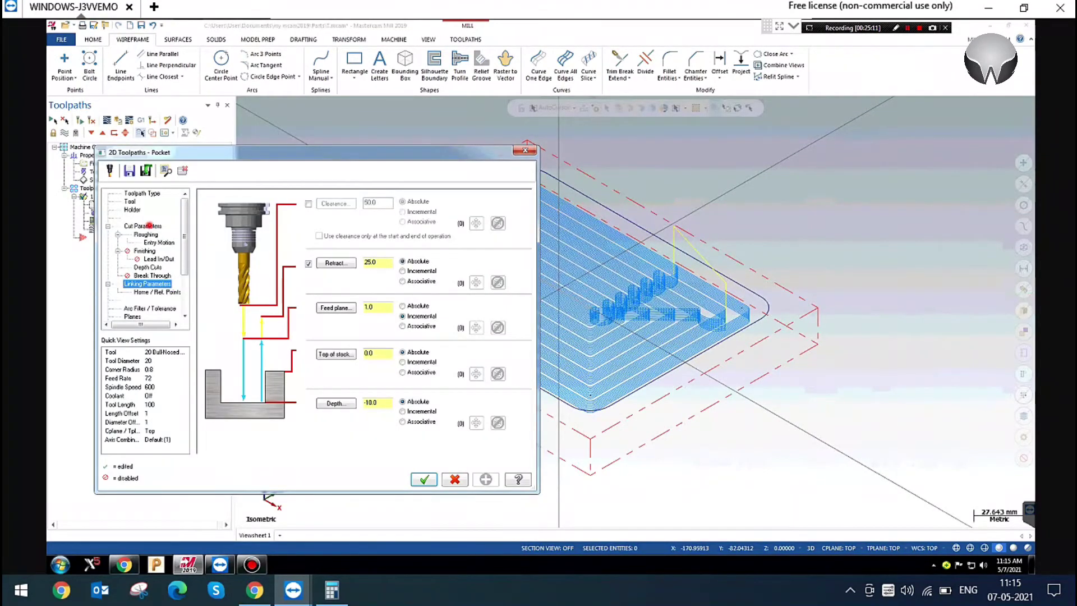
pyautogui.click(142, 225)
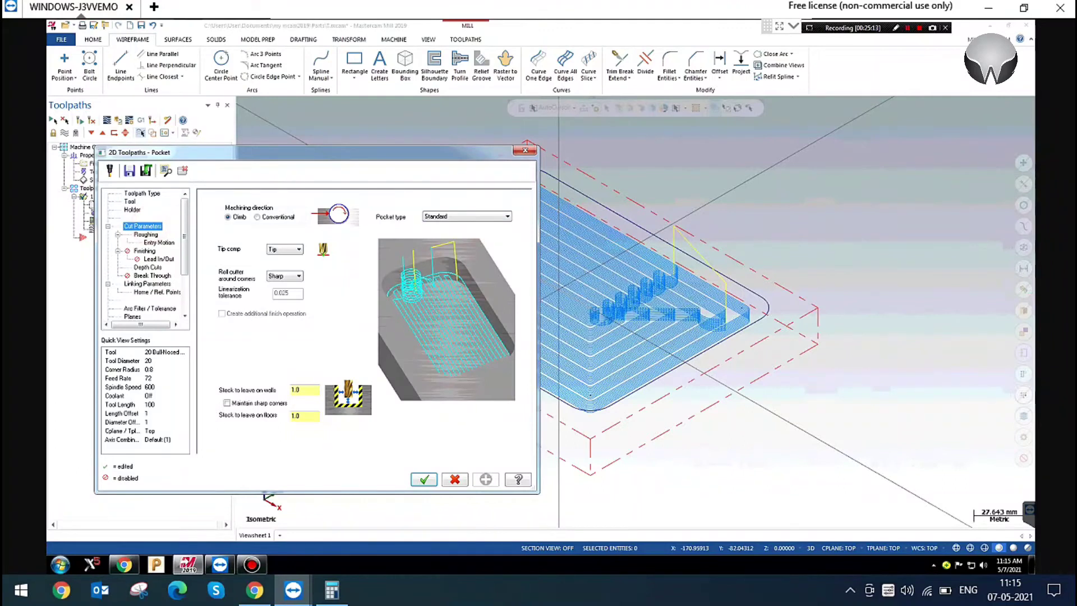
pyautogui.click(236, 217)
pyautogui.click(235, 215)
pyautogui.click(424, 479)
pyautogui.click(82, 121)
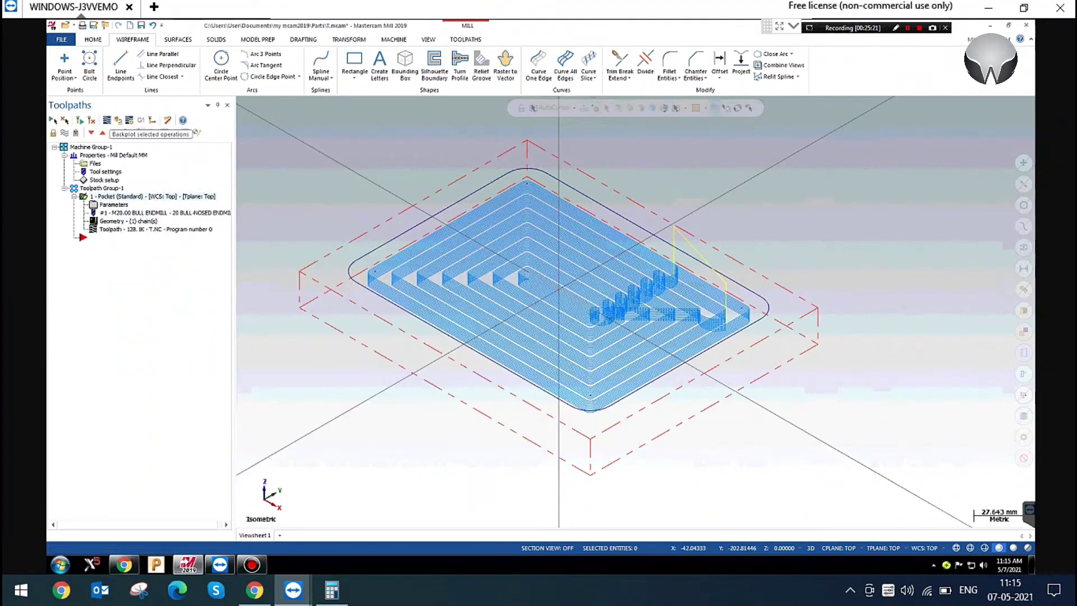
# Backplot the climb-direction pocket toolpath to check the tool's motion
pyautogui.click(108, 120)
pyautogui.moveTo(397, 106); pyautogui.dragTo(416, 107)
pyautogui.click(187, 115)
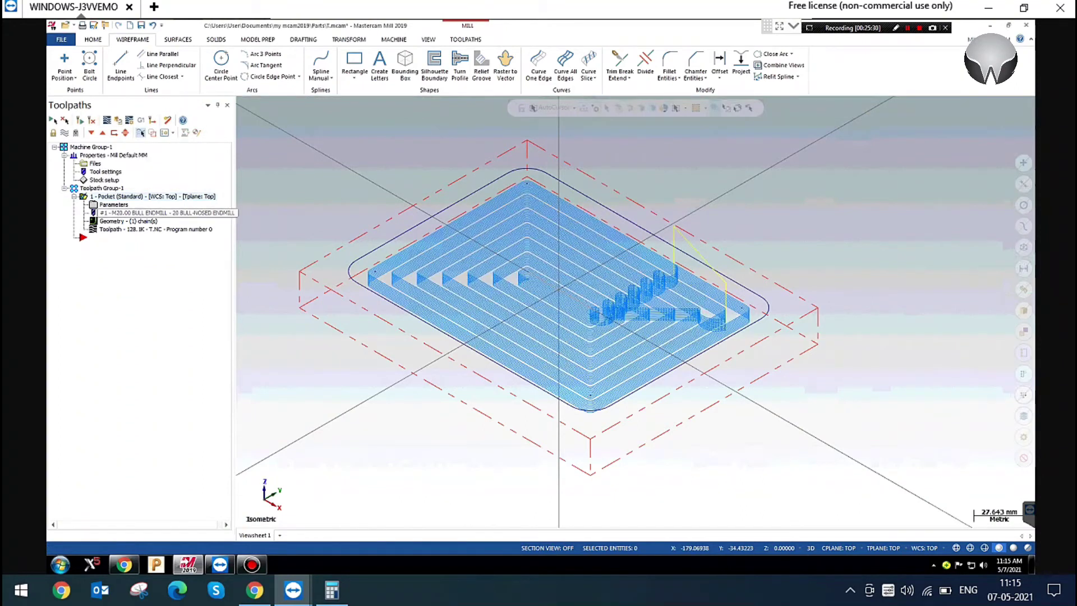
# Switch the pocket's machining direction in the cut parameters to the opposite of Climb and regenerate the operation
pyautogui.click(116, 205)
pyautogui.click(258, 217)
pyautogui.click(428, 480)
pyautogui.click(79, 121)
# Step through the first cuts of the regenerated pocket in Backplot to examine the changed cutting direction
pyautogui.click(105, 120)
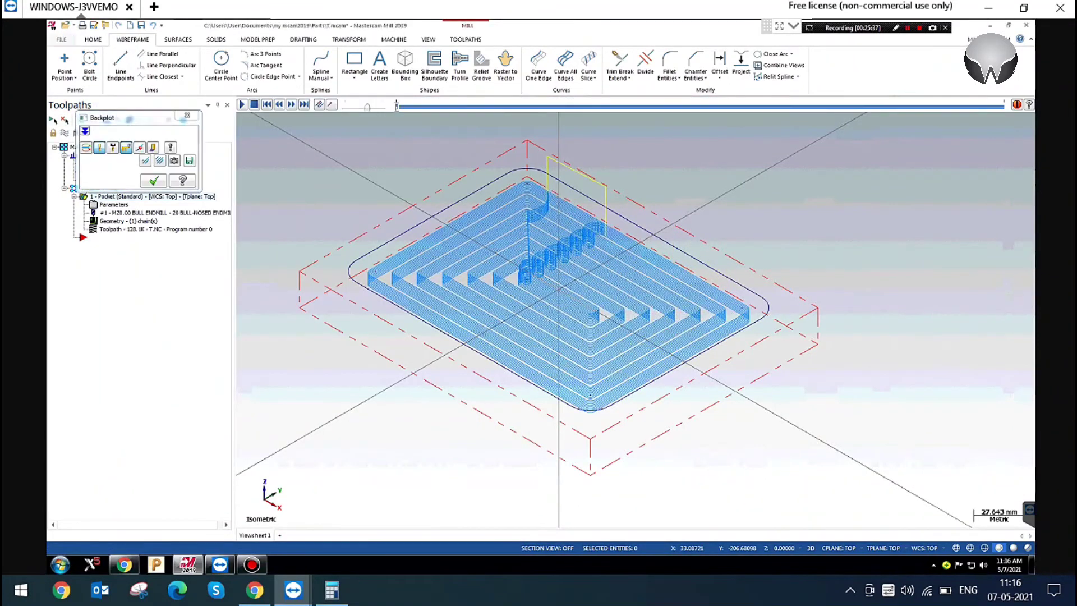
pyautogui.press('s')
pyautogui.press('s')
pyautogui.press('s')
pyautogui.press('s')
pyautogui.press('s')
pyautogui.press('s')
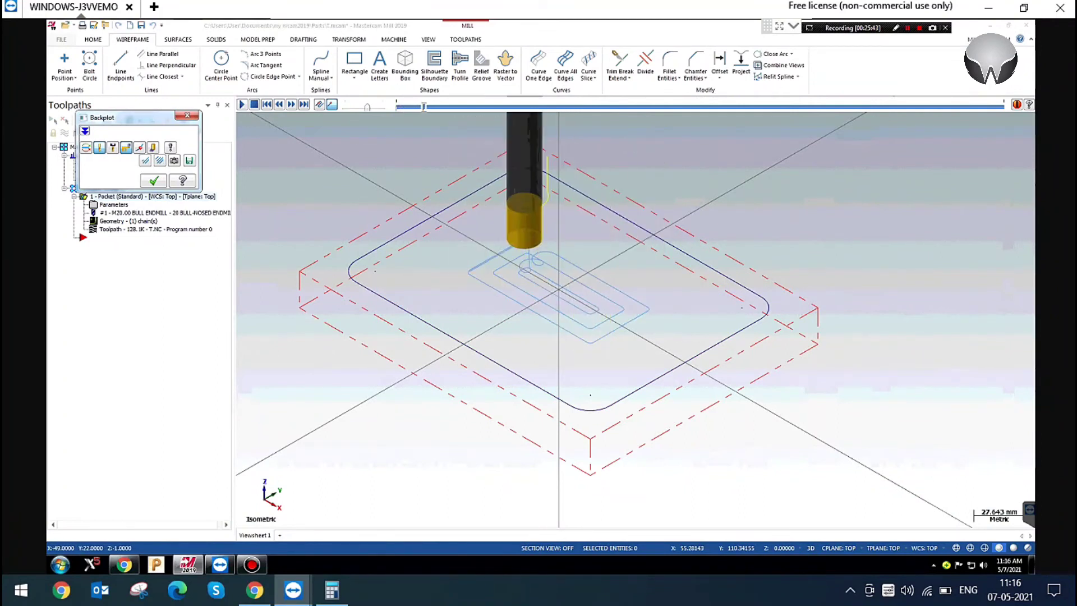
pyautogui.click(191, 116)
# Change the pocket's roughing cutting method to Zigzag and accept the parameters
pyautogui.click(114, 205)
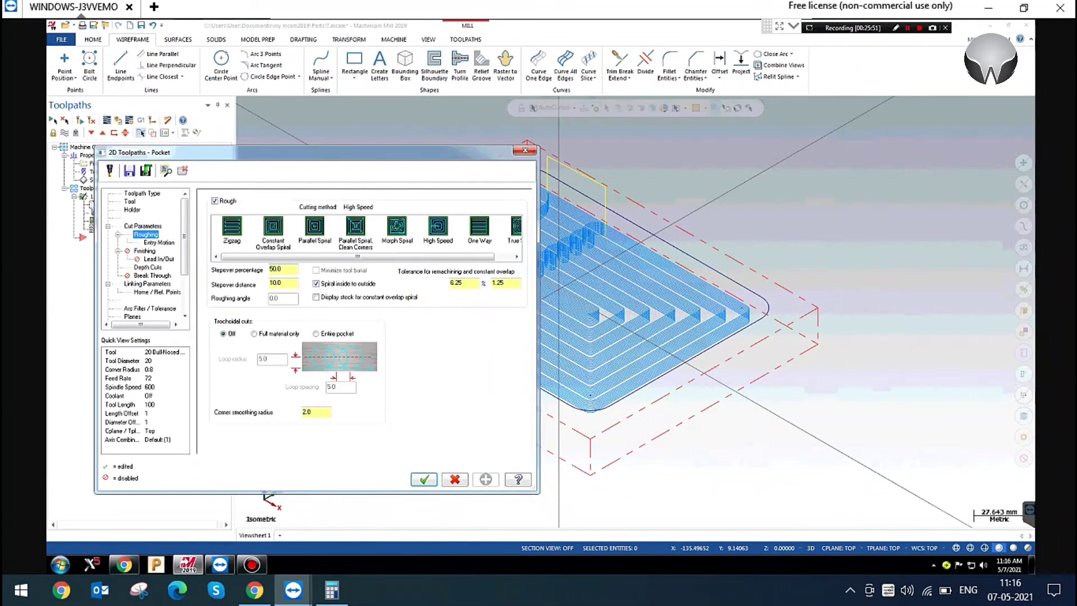
pyautogui.click(231, 226)
pyautogui.click(486, 480)
pyautogui.click(424, 479)
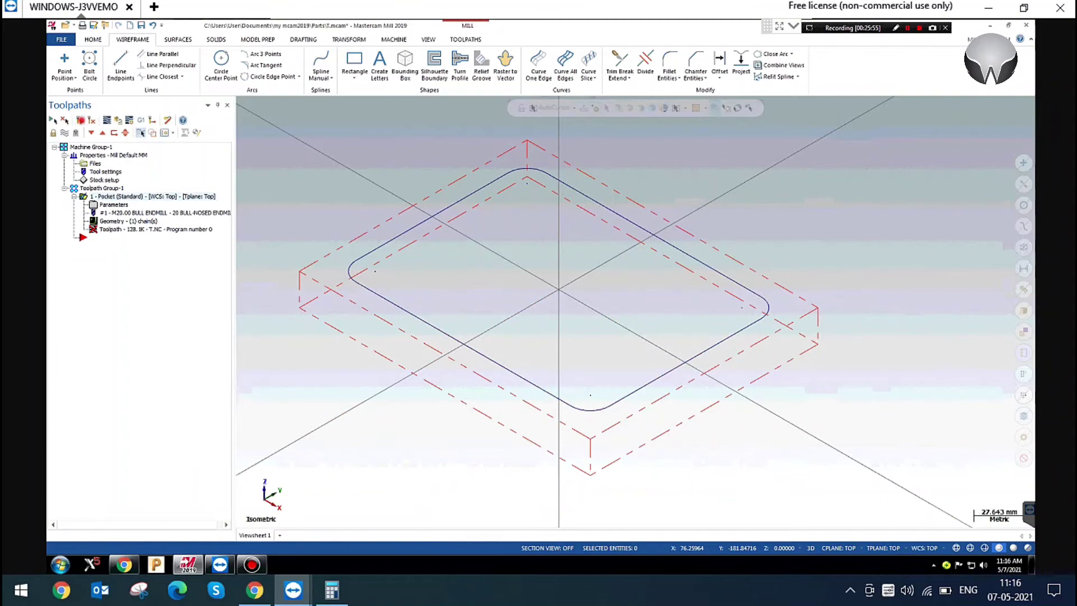
# Backplot the regenerated zigzag pocket to check how the tool clears the material
pyautogui.click(107, 120)
pyautogui.press('r')
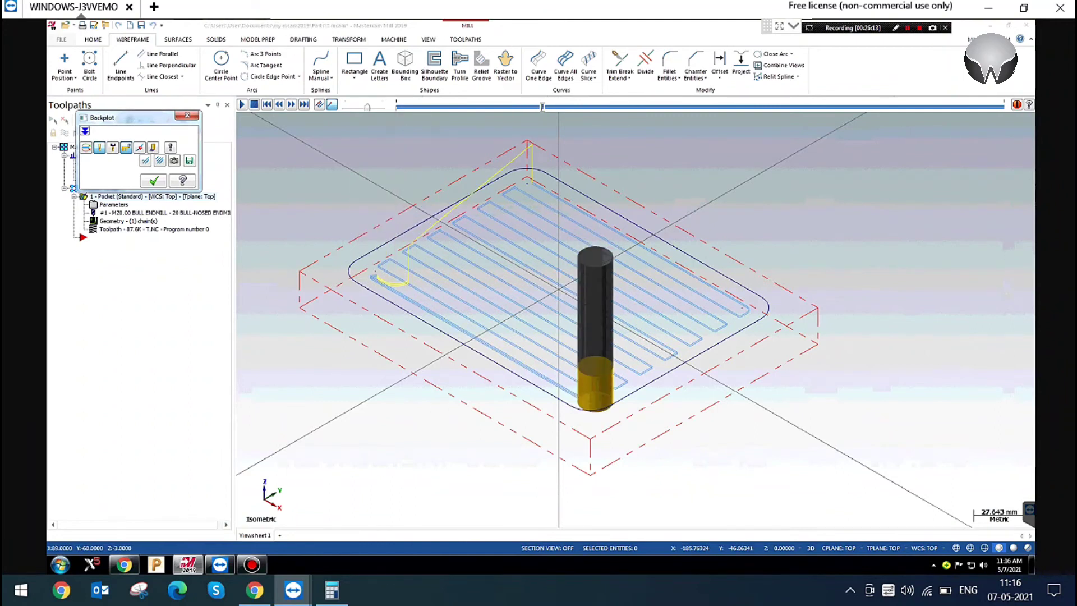
pyautogui.click(187, 115)
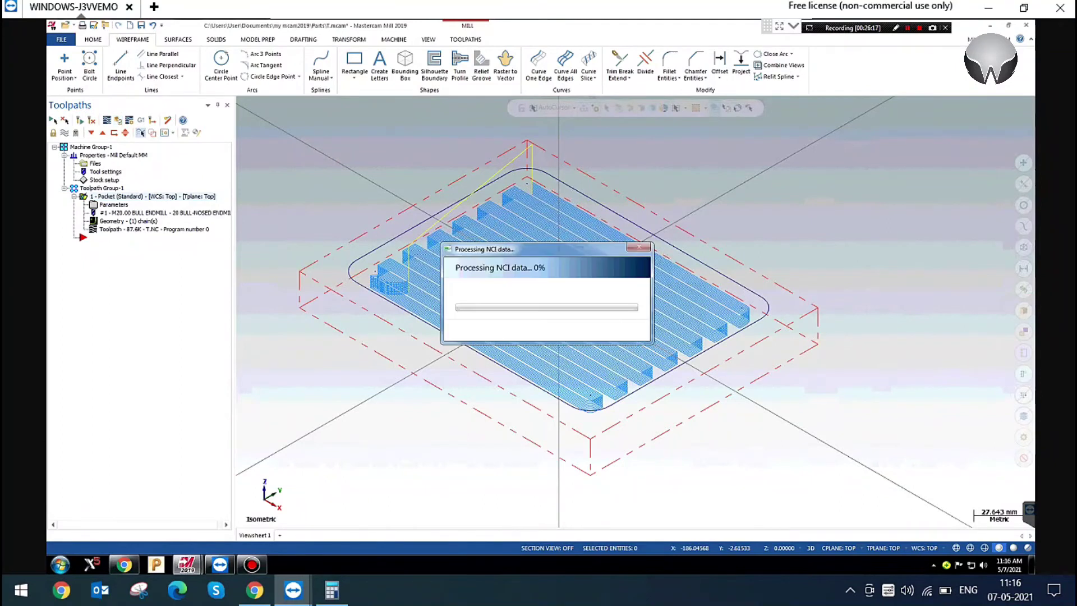
# Verify the zigzag pocket on the stock in the enlarged Mastercam Simulator and return to the part
pyautogui.scroll(2, 639, 310)
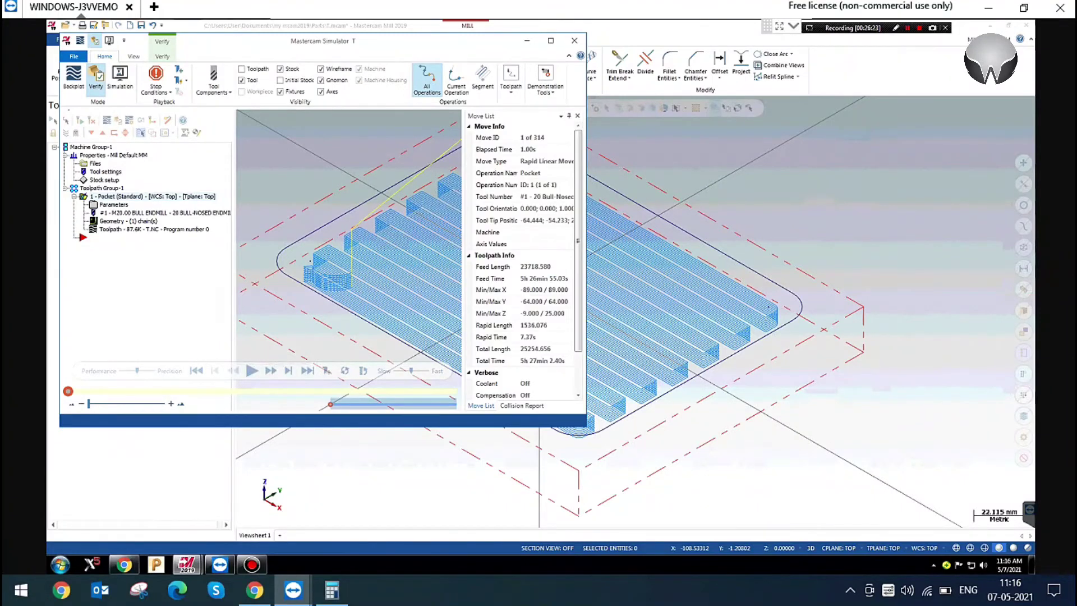
pyautogui.click(551, 40)
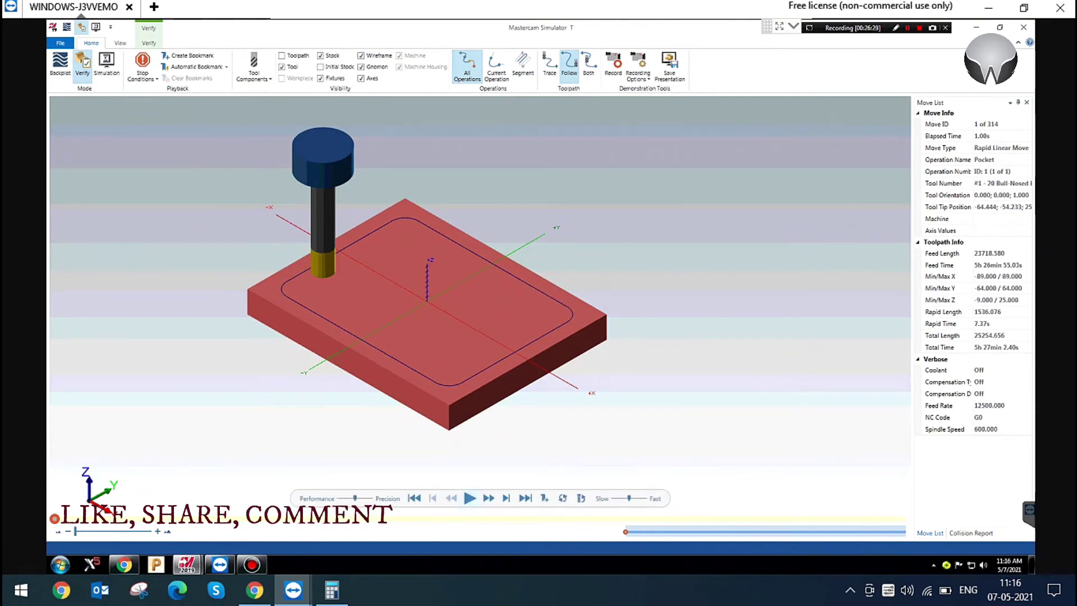
pyautogui.click(470, 499)
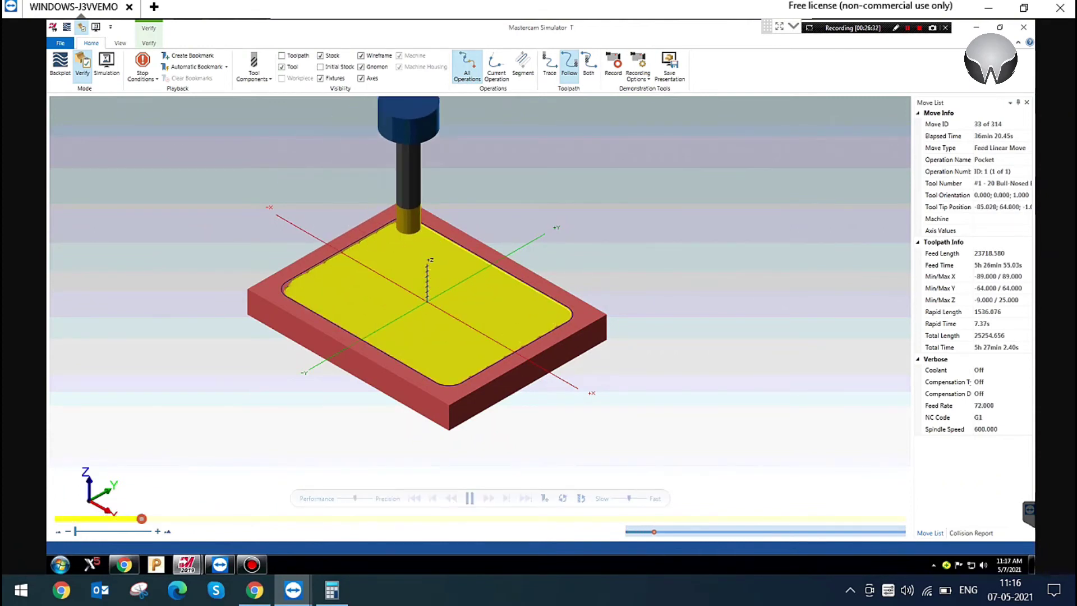
pyautogui.scroll(3, 295, 284)
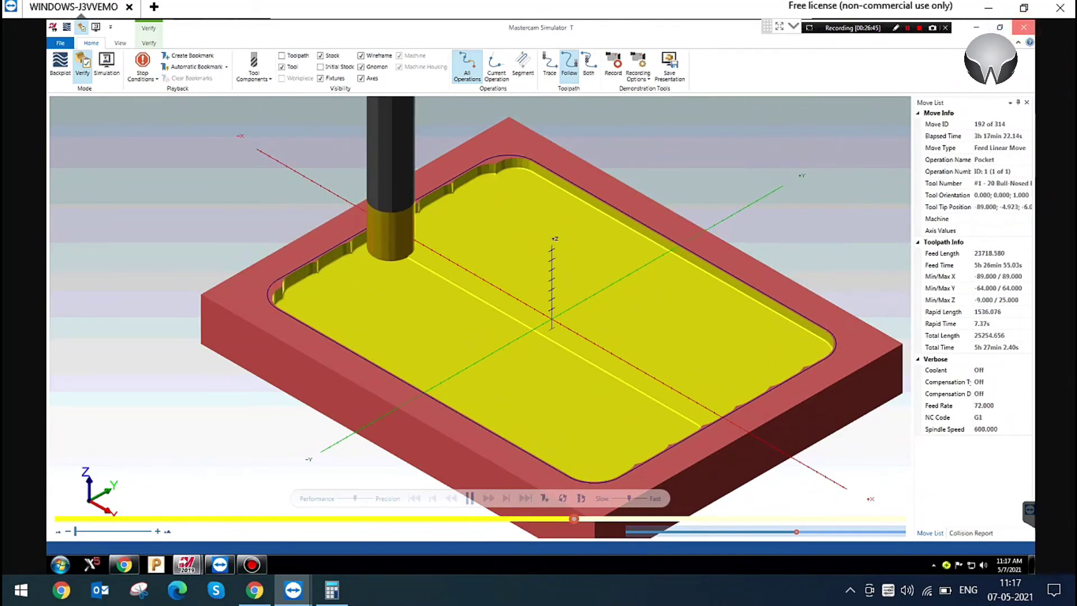
pyautogui.click(1023, 27)
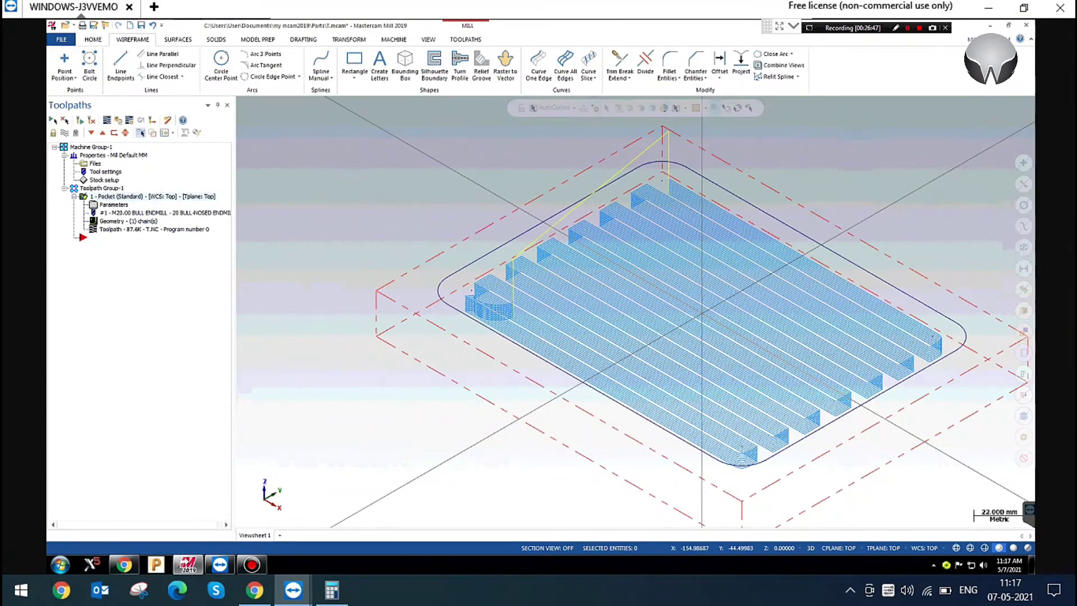
# Hide the pocket's toolpath display and show it again
pyautogui.click(65, 132)
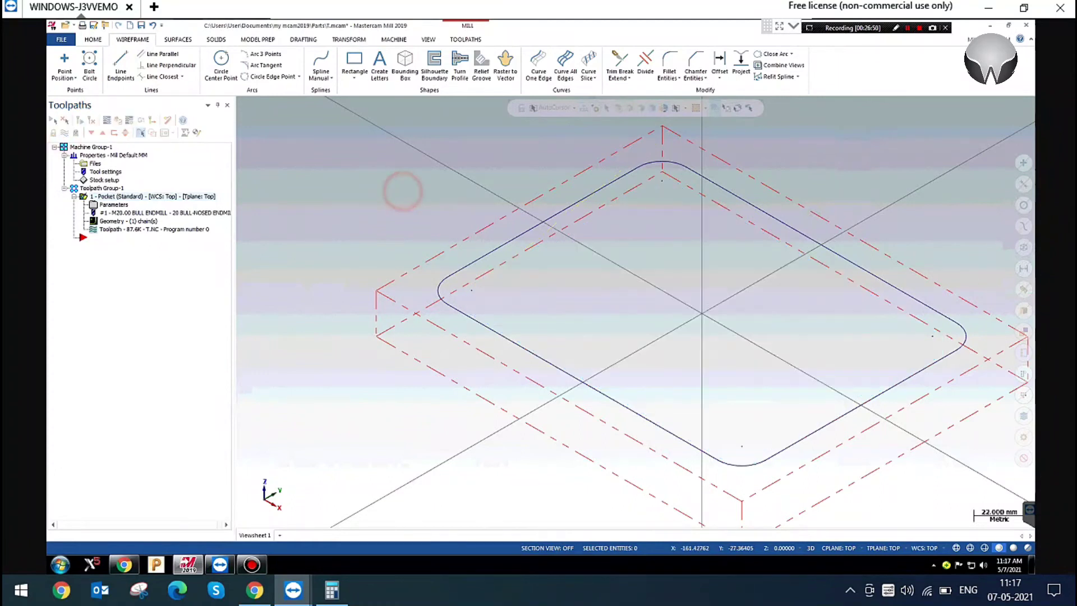
pyautogui.click(403, 190)
pyautogui.scroll(-1, 403, 191)
# Try the Constant Overlap Spiral and One Way roughing methods against the roughing angle setting and return to Zigzag
pyautogui.click(112, 205)
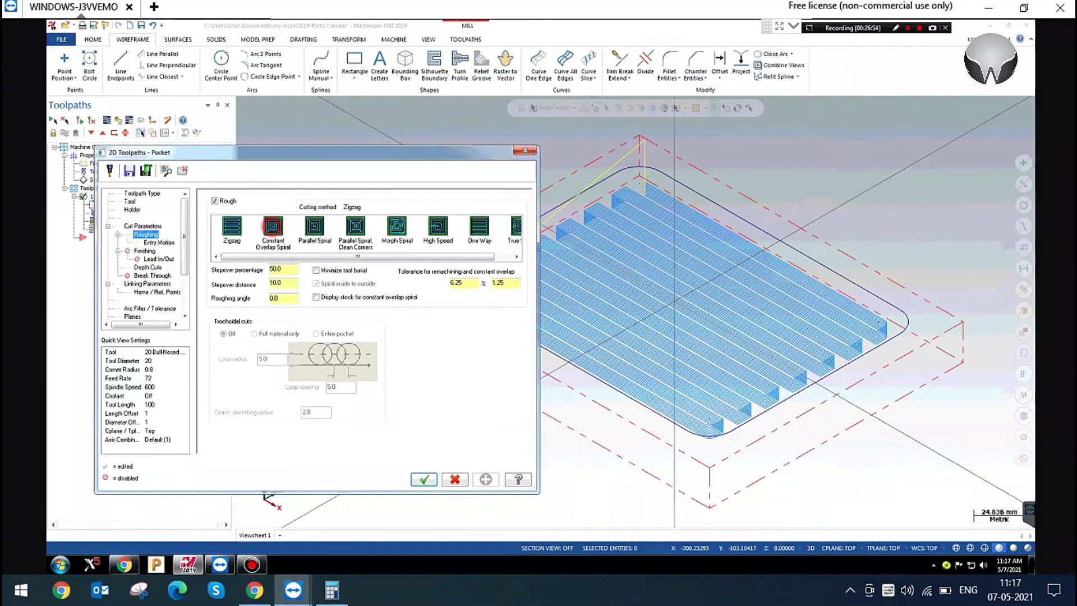
pyautogui.click(274, 227)
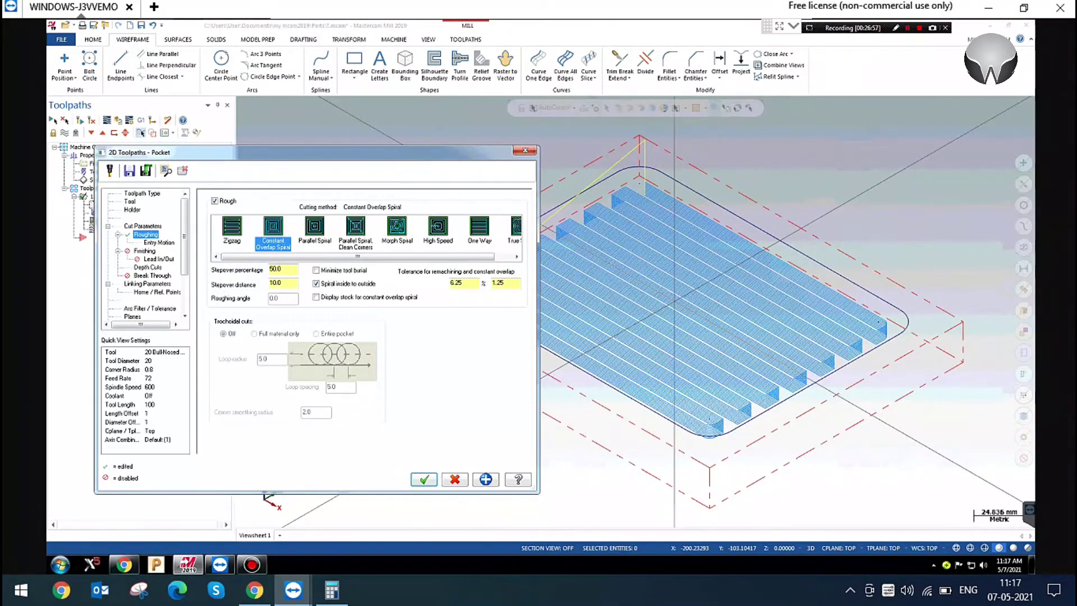
pyautogui.click(232, 226)
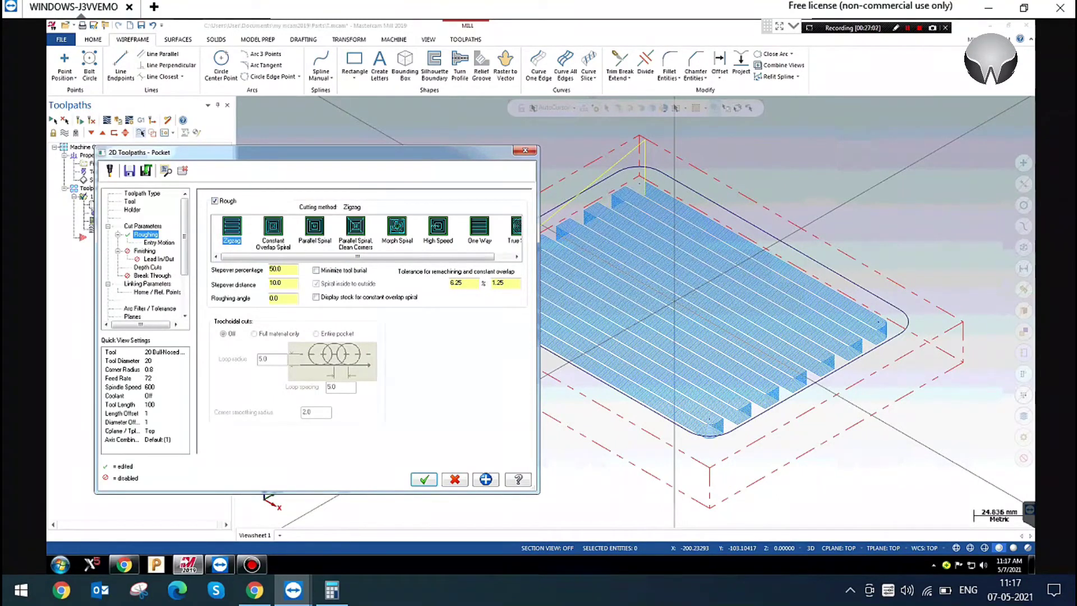
pyautogui.doubleClick(275, 298)
pyautogui.click(279, 247)
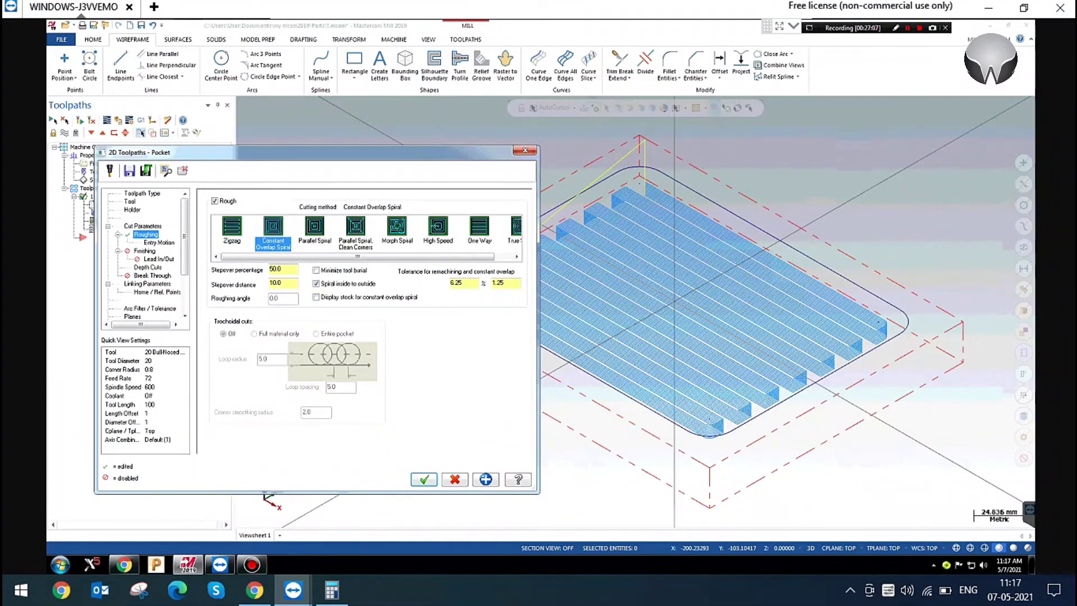
pyautogui.click(232, 238)
pyautogui.doubleClick(275, 298)
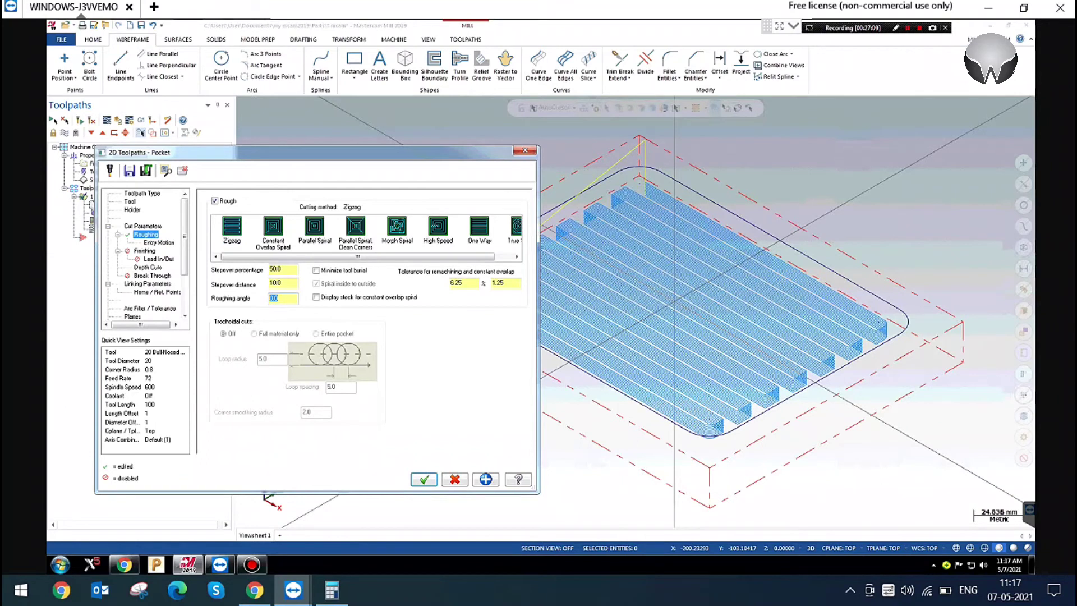
pyautogui.click(477, 230)
pyautogui.click(223, 230)
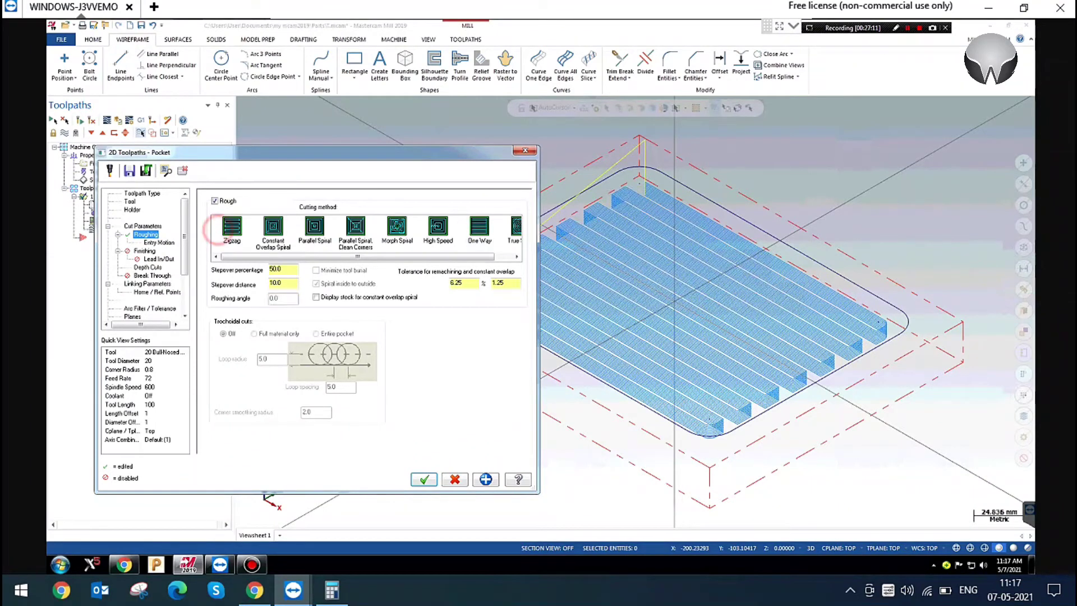
# Set the zigzag roughing angle to 90 and regenerate the pocket operation
pyautogui.click(283, 299)
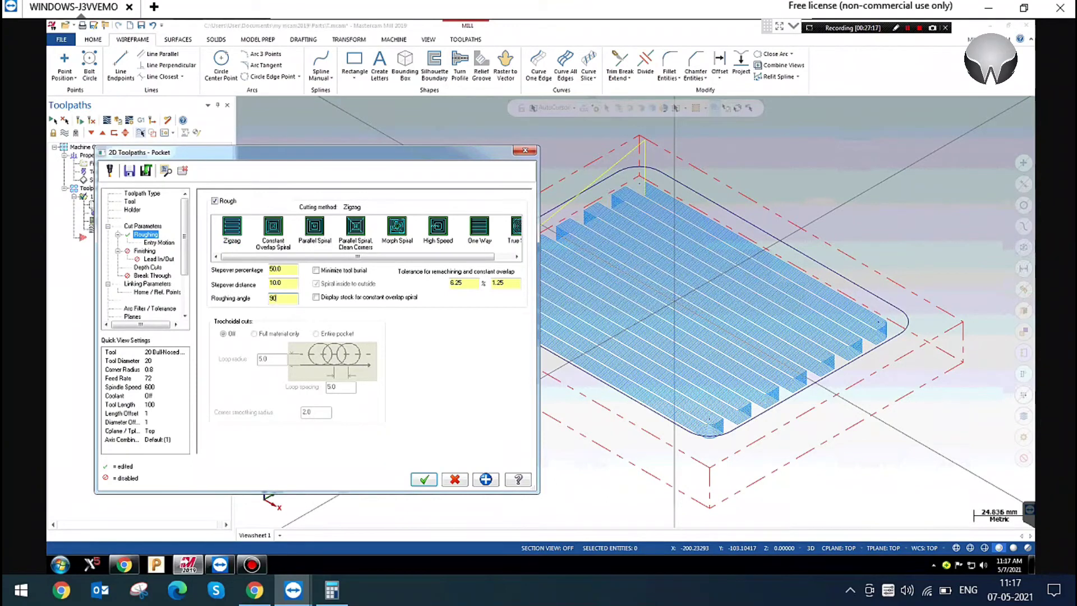
pyautogui.click(424, 479)
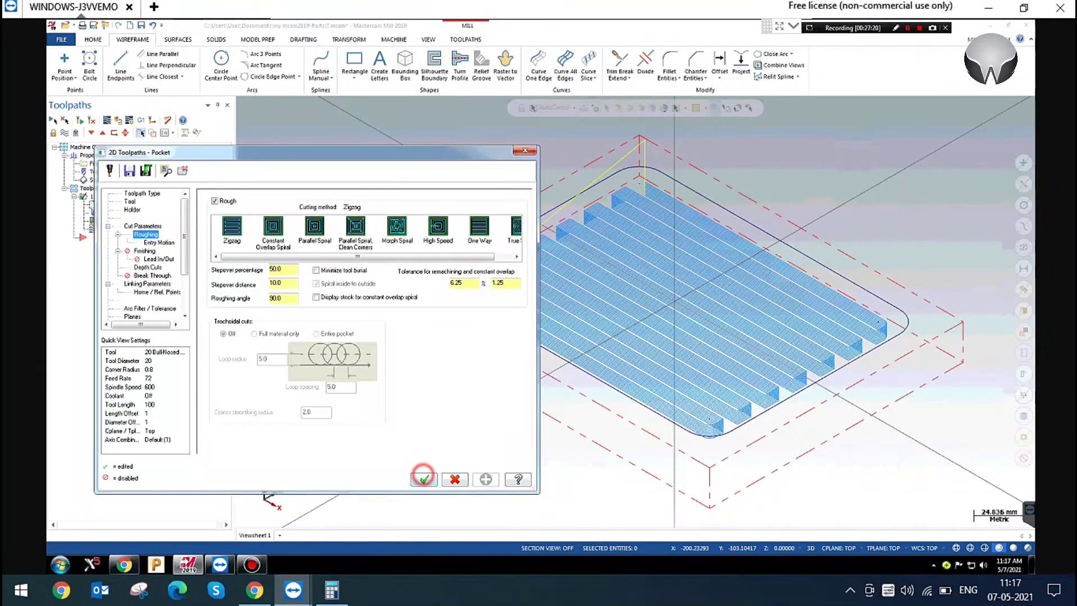
pyautogui.click(82, 120)
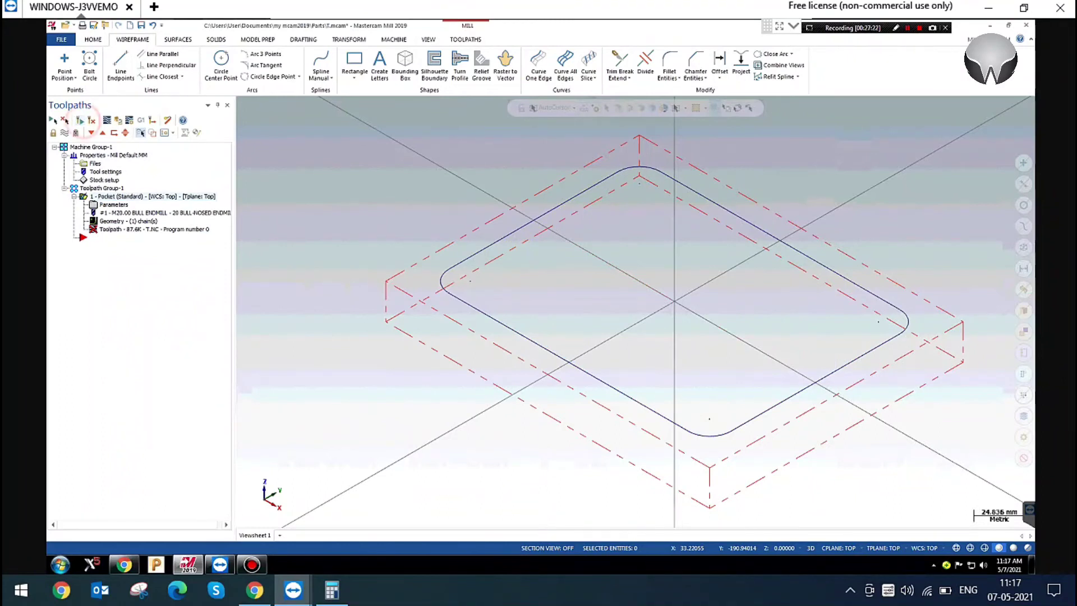
pyautogui.click(351, 199)
# Backplot the pocket with the 90-degree roughing angle and examine the direction of its passes
pyautogui.click(106, 120)
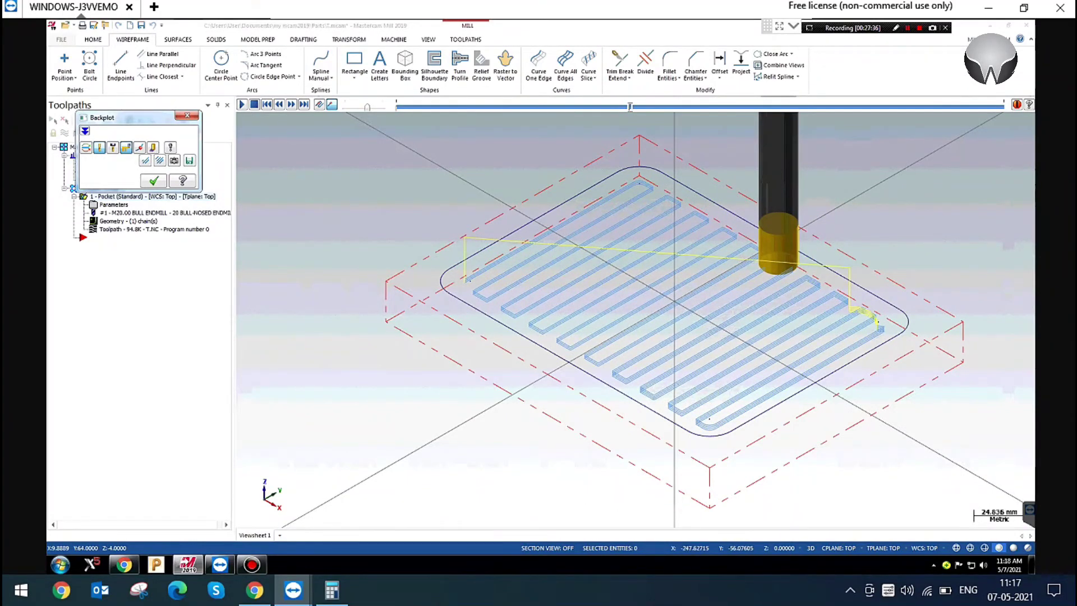
pyautogui.click(187, 115)
pyautogui.scroll(2, 636, 279)
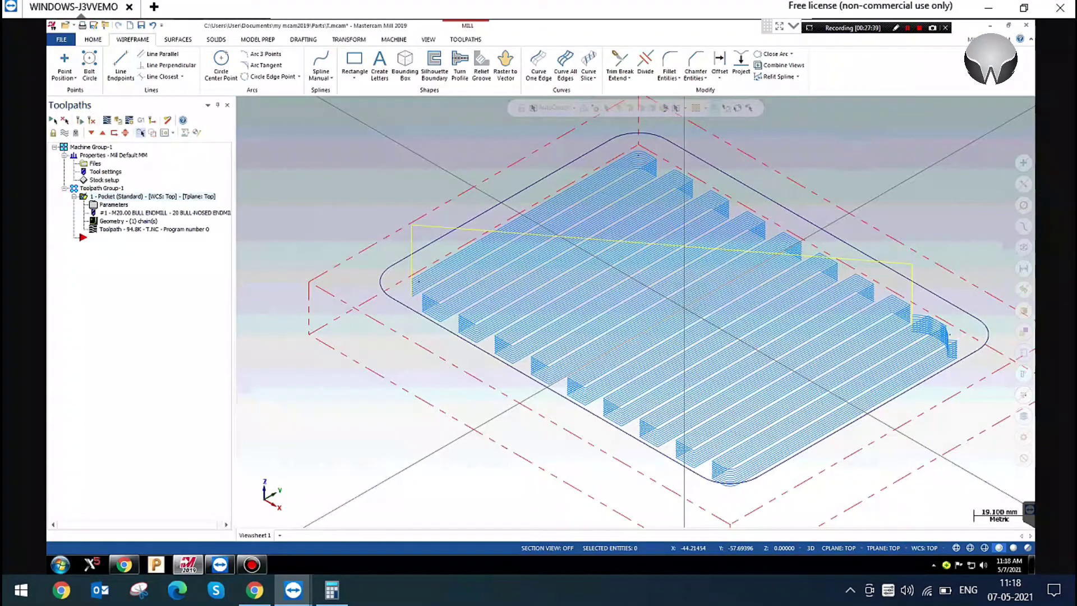
pyautogui.click(106, 120)
pyautogui.click(241, 105)
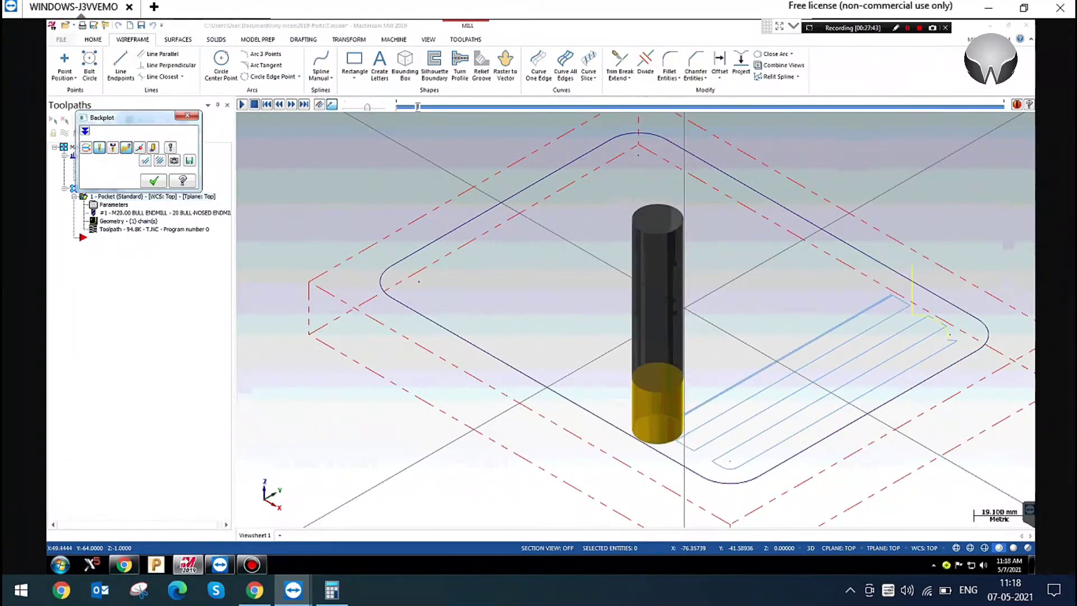
pyautogui.click(186, 116)
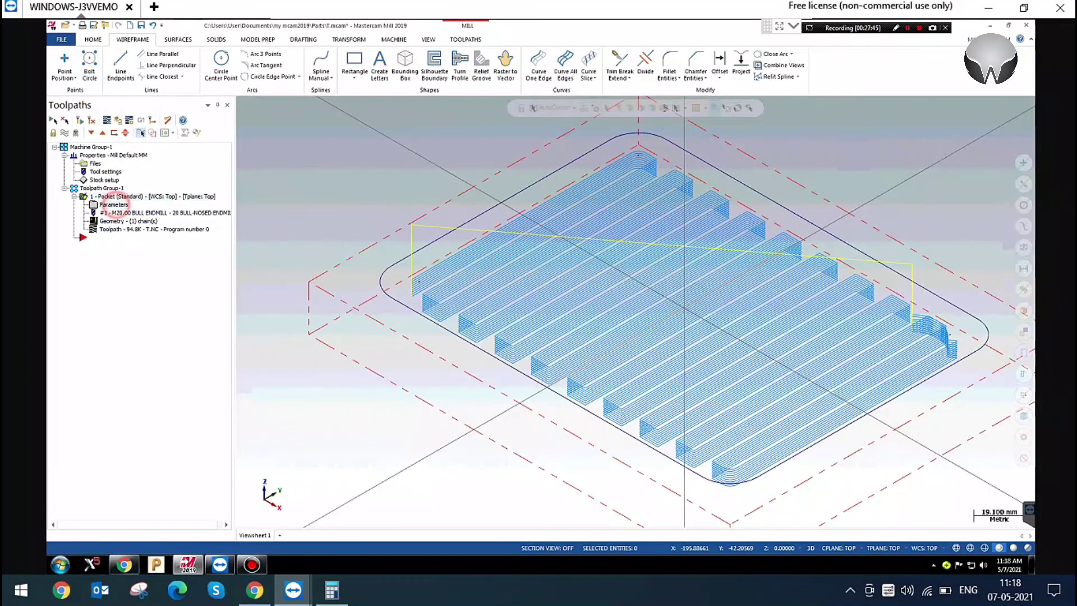
# Set the pocket's roughing angle back to 0 and regenerate the operation
pyautogui.click(114, 205)
pyautogui.doubleClick(276, 298)
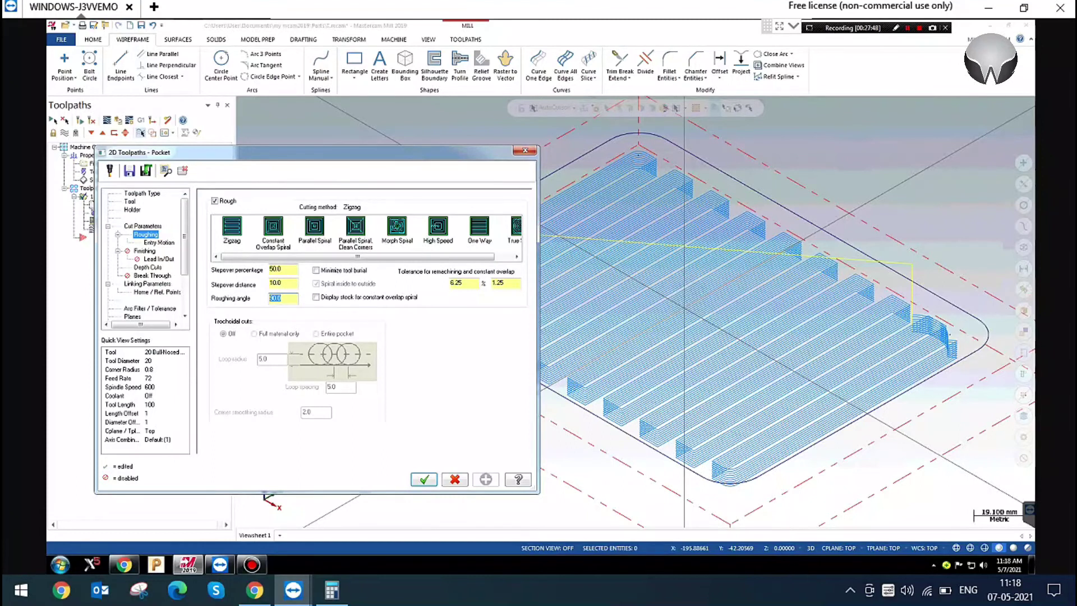
pyautogui.write('0')
pyautogui.click(486, 479)
pyautogui.click(424, 479)
pyautogui.click(81, 120)
# Backplot the pocket with the 0-degree roughing angle to compare the direction of its passes
pyautogui.click(107, 120)
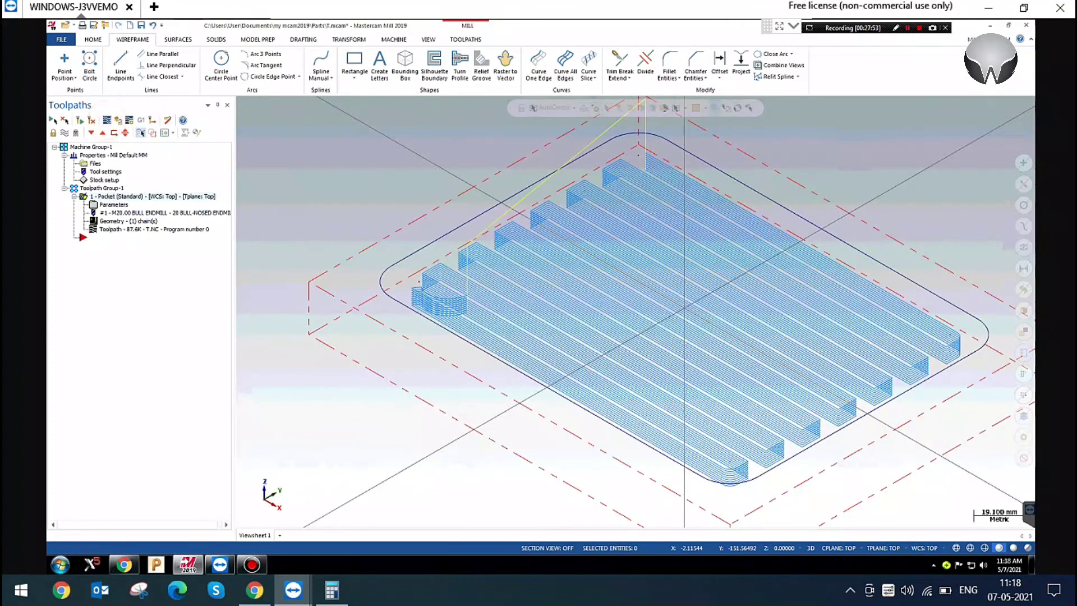
pyautogui.click(241, 104)
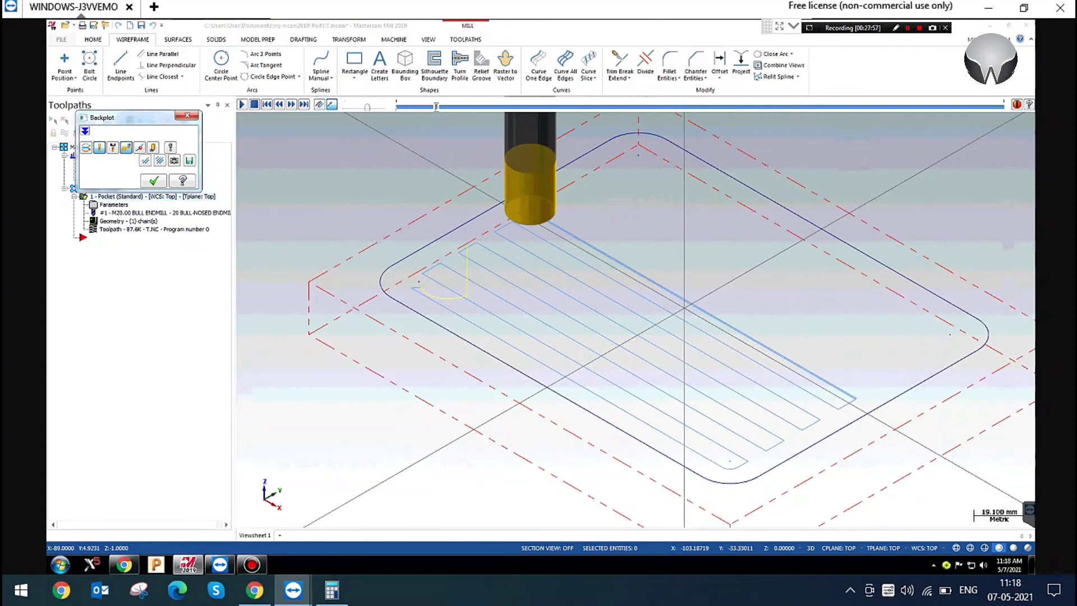
pyautogui.click(187, 115)
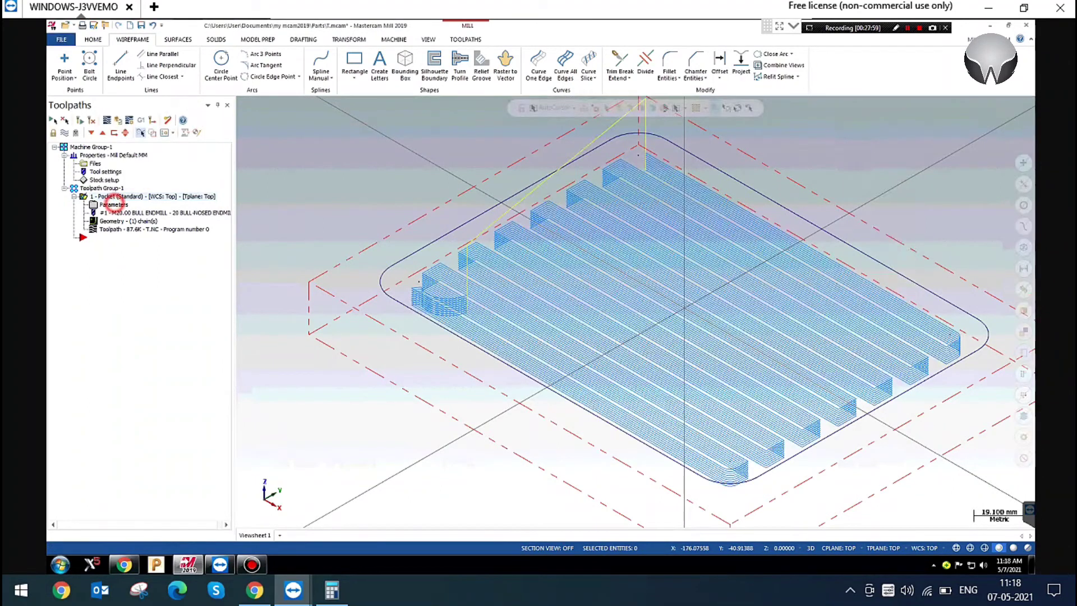
# Set the pocket's roughing angle to 45 and regenerate the operation
pyautogui.click(114, 204)
pyautogui.doubleClick(281, 297)
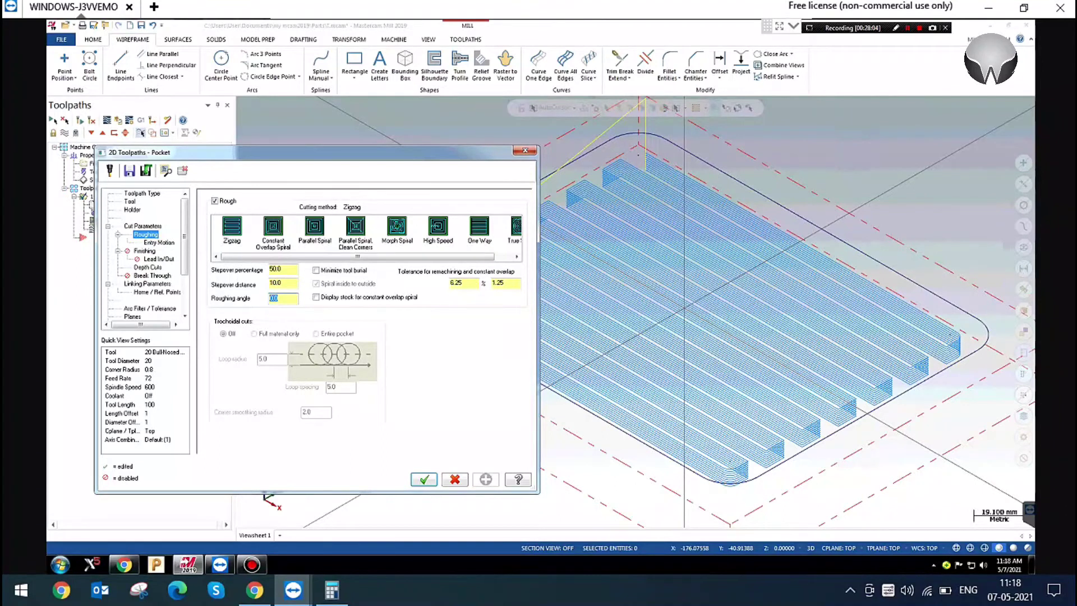
pyautogui.press('Return')
pyautogui.click(424, 479)
pyautogui.click(79, 120)
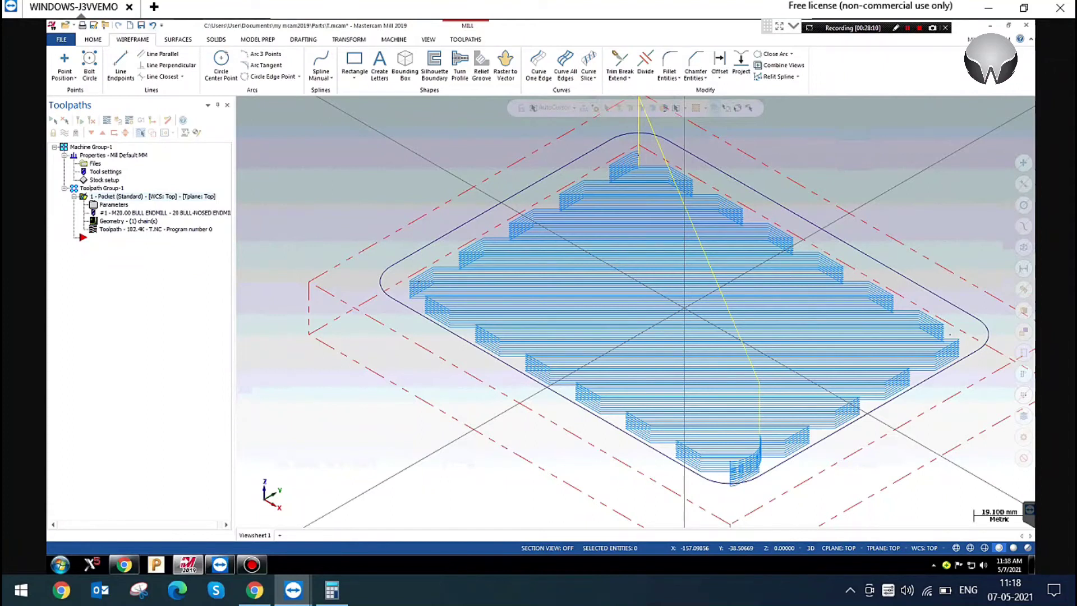
# Set the zigzag pocket's roughing angle to 0 and regenerate the operation
pyautogui.click(114, 204)
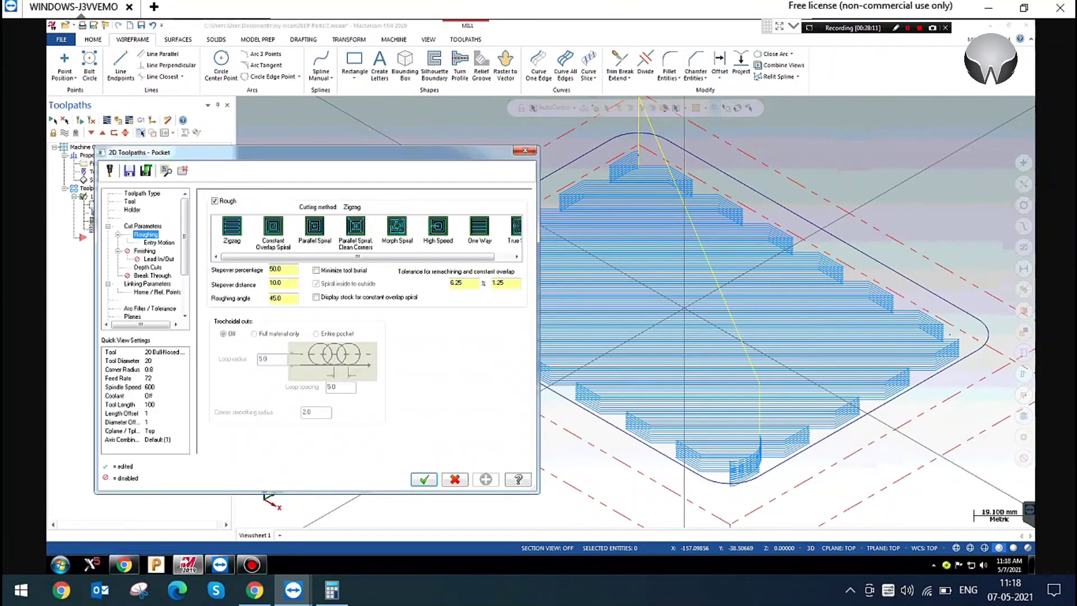
pyautogui.doubleClick(285, 298)
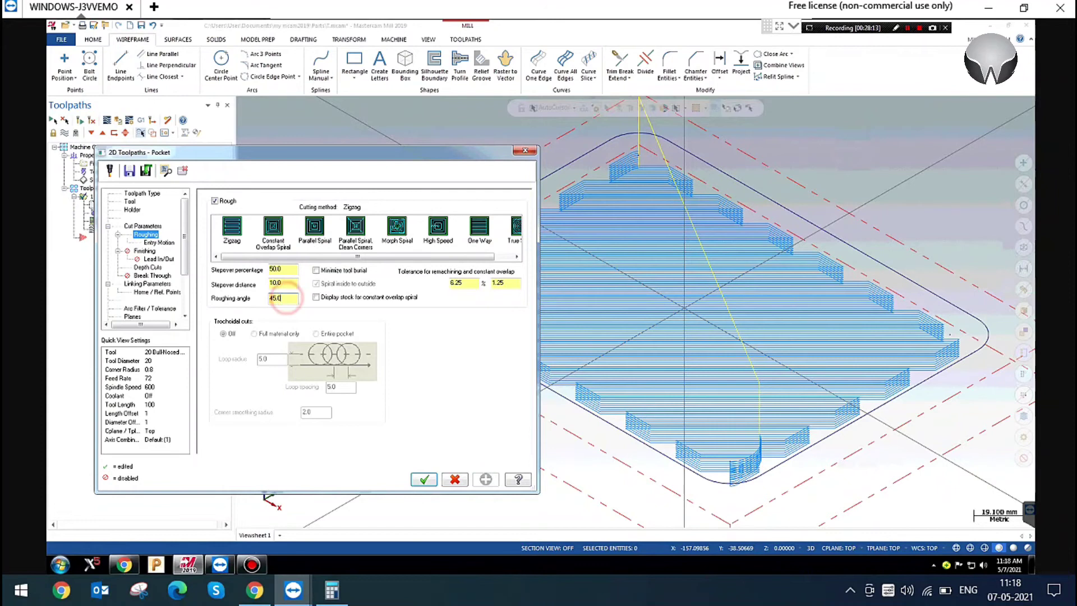
pyautogui.press('Return')
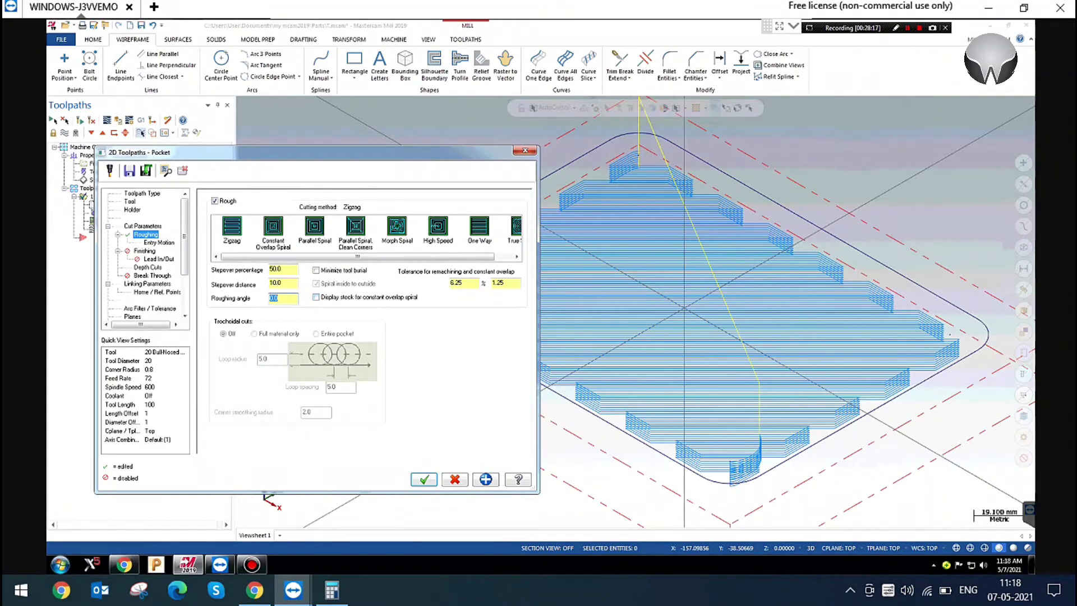
pyautogui.click(425, 479)
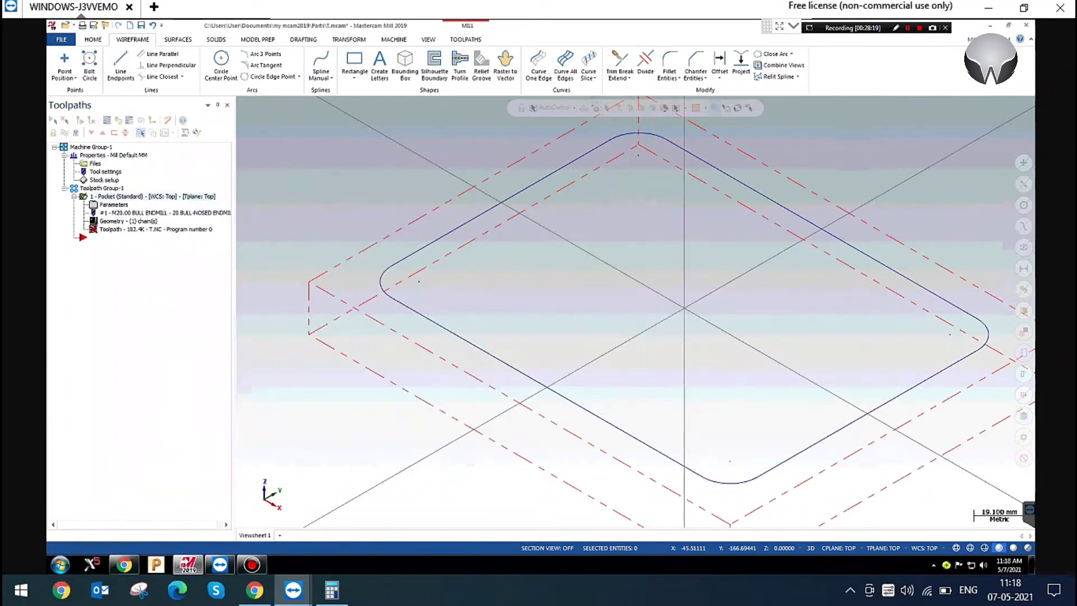
pyautogui.click(80, 120)
pyautogui.click(315, 197)
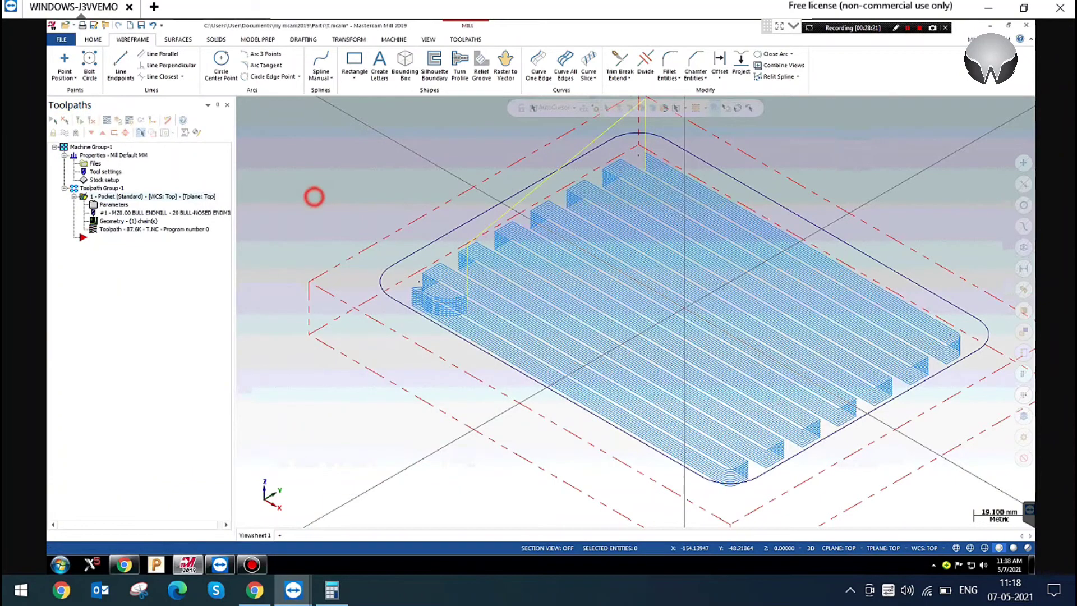
# In the top view, draw a centre-anchored freehand rectangle on the empty area beside the pocket
pyautogui.scroll(-5, 331, 208)
pyautogui.rightClick(331, 209)
pyautogui.click(359, 263)
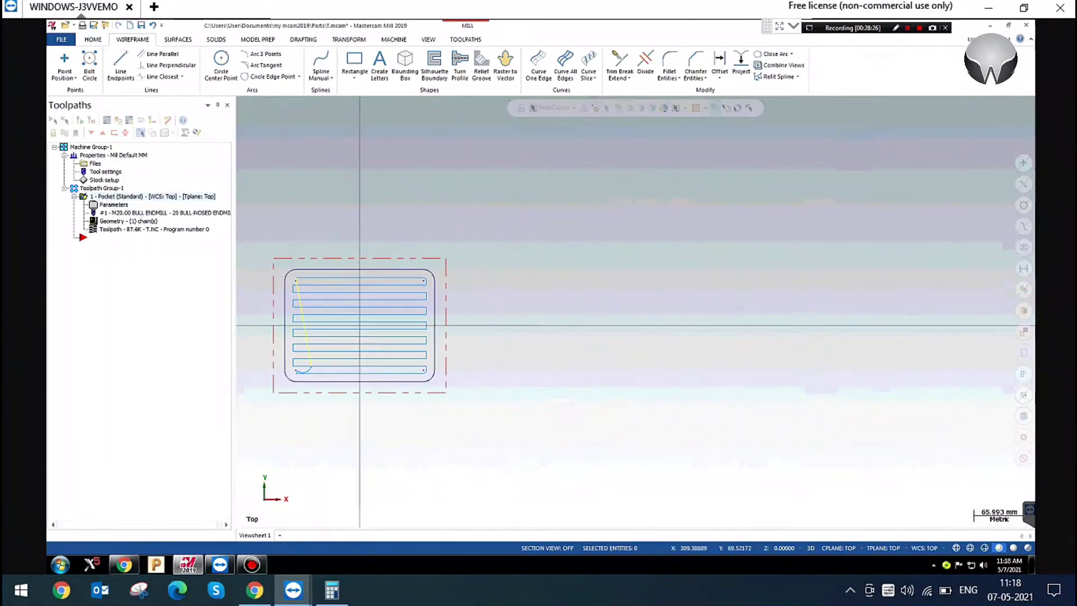
pyautogui.scroll(3, 557, 278)
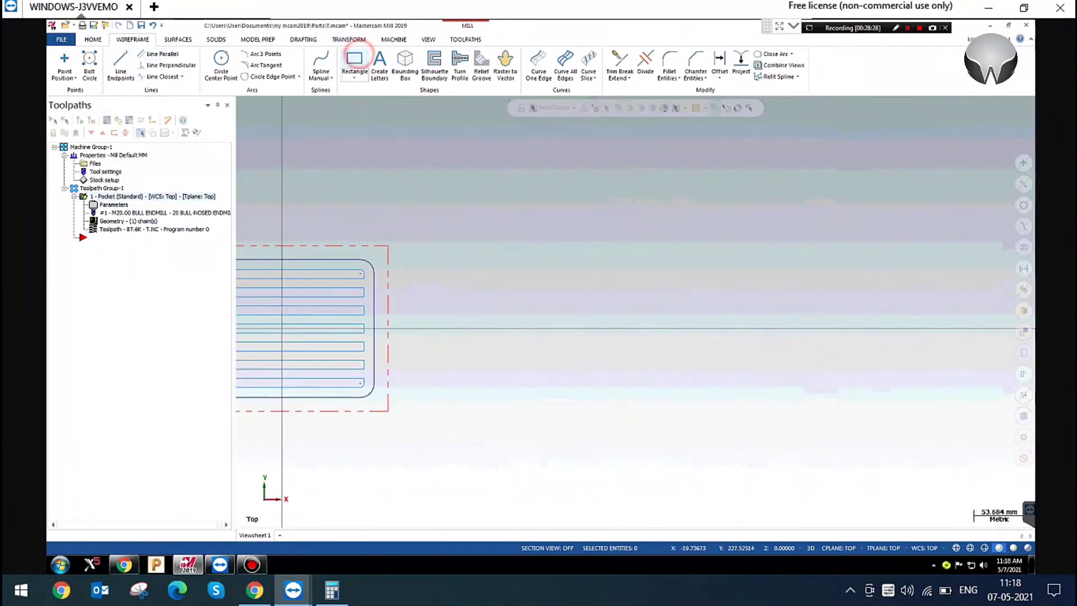
pyautogui.click(354, 63)
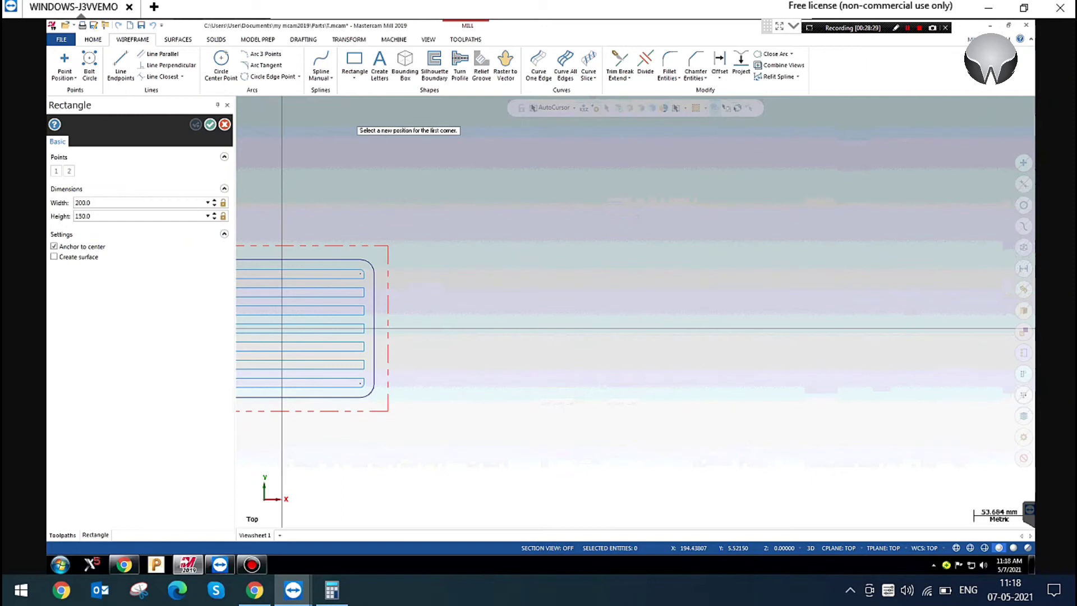
pyautogui.click(561, 329)
pyautogui.click(680, 419)
pyautogui.click(210, 124)
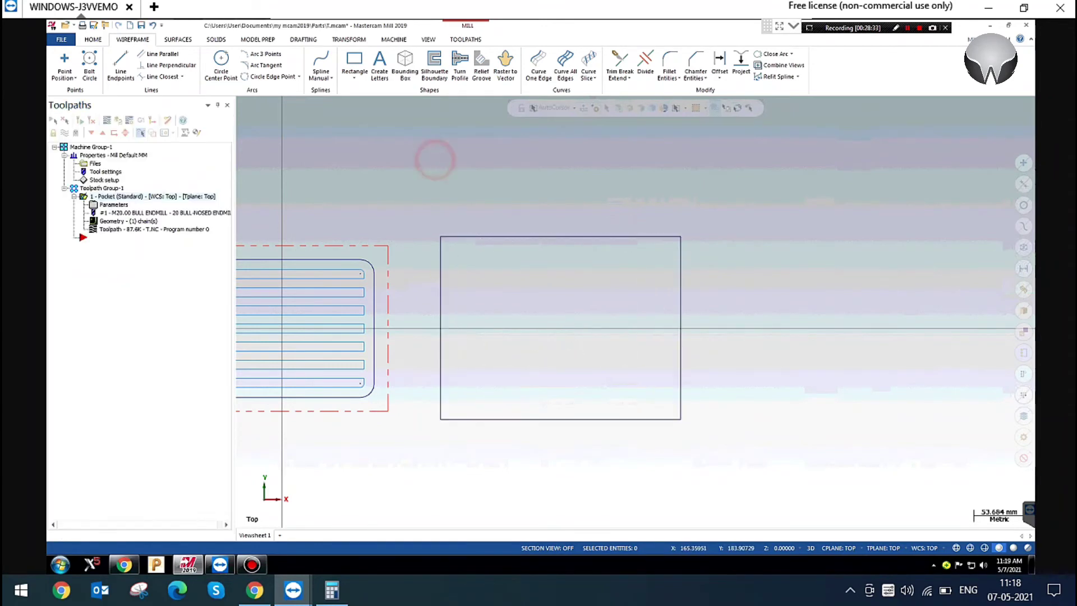
# Delete the rectangle beside the pocket, removing its two vertical edges first and the two horizontal lines last
pyautogui.click(680, 291)
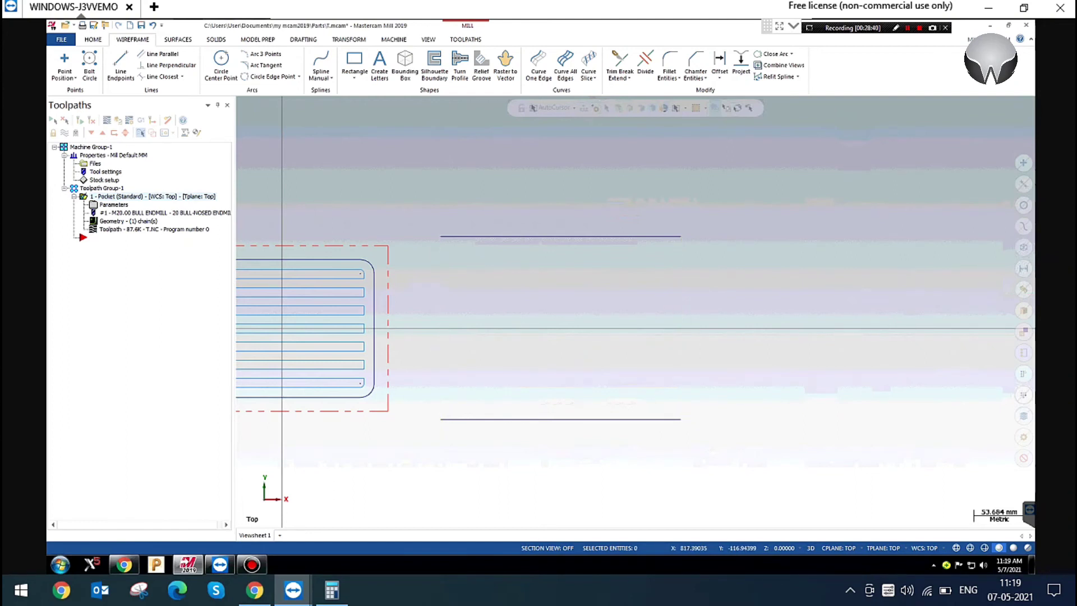
pyautogui.scroll(-1, 781, 348)
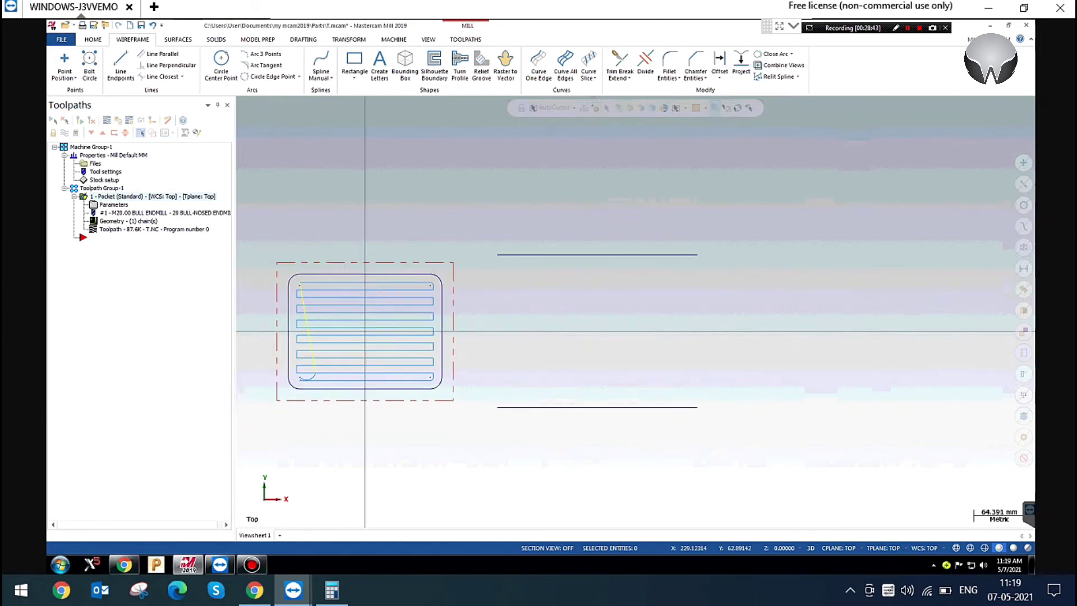
pyautogui.moveTo(478, 234); pyautogui.dragTo(768, 460)
pyautogui.click(633, 406)
pyautogui.click(602, 253)
pyautogui.click(608, 409)
pyautogui.click(609, 253)
pyautogui.click(481, 221)
pyautogui.click(580, 254)
pyautogui.click(594, 407)
pyautogui.click(580, 252)
pyautogui.click(581, 408)
pyautogui.press('Delete')
pyautogui.click(570, 266)
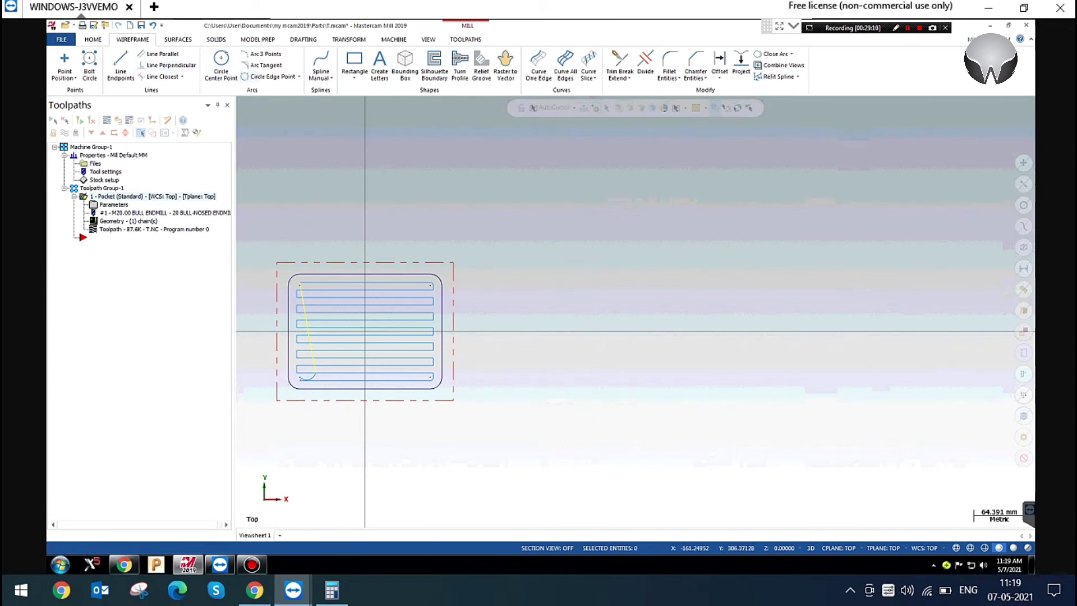
# Draw a centre-anchored rectangle about 250 mm wide and 236 mm high beside the pocket
pyautogui.click(355, 62)
pyautogui.click(613, 328)
pyautogui.click(709, 418)
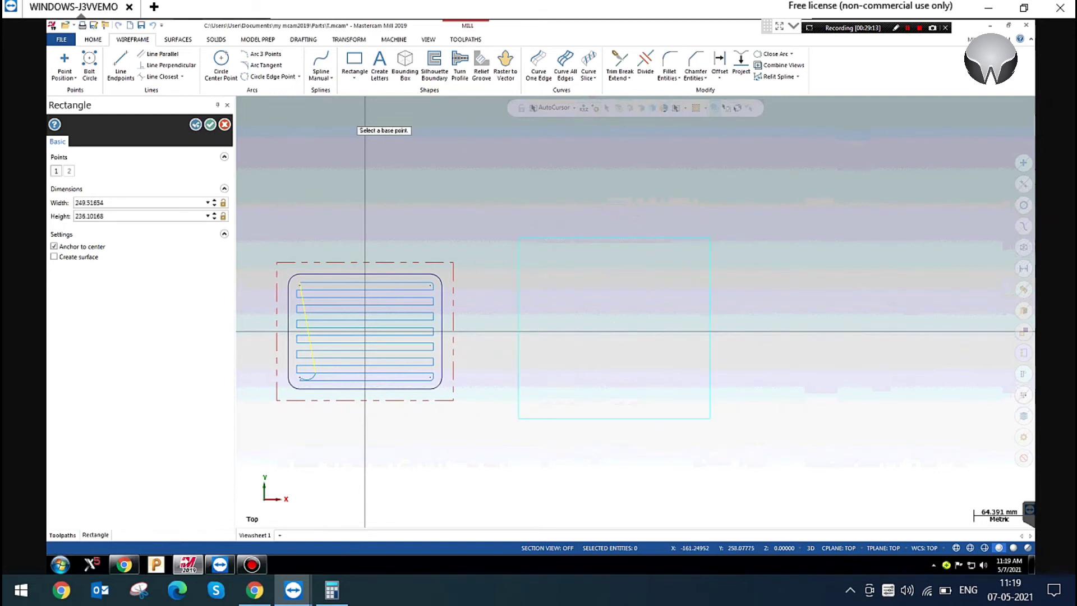
pyautogui.click(210, 124)
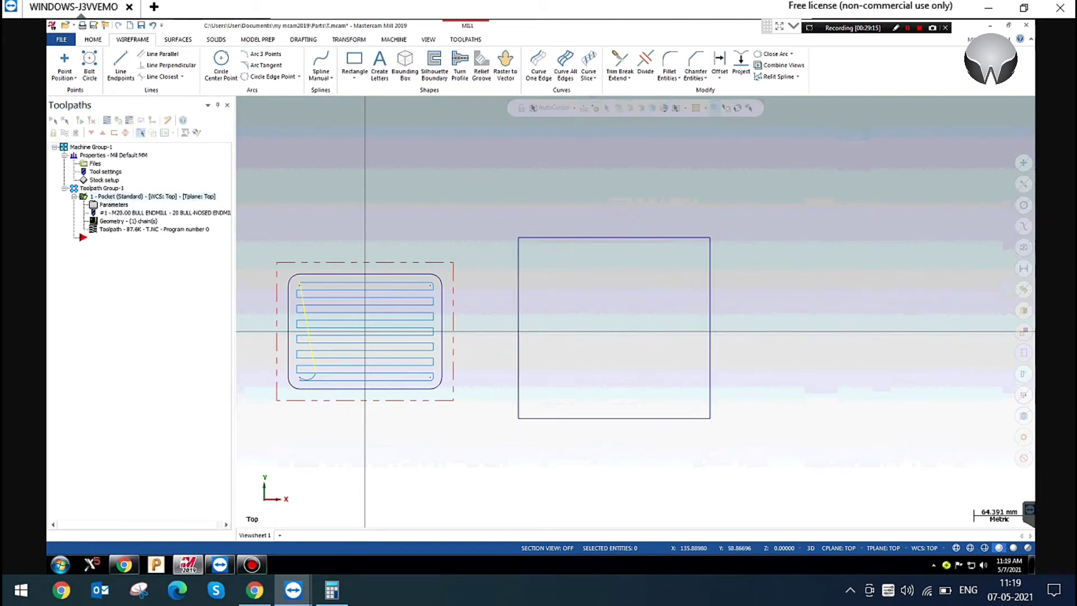
pyautogui.scroll(-1, 870, 298)
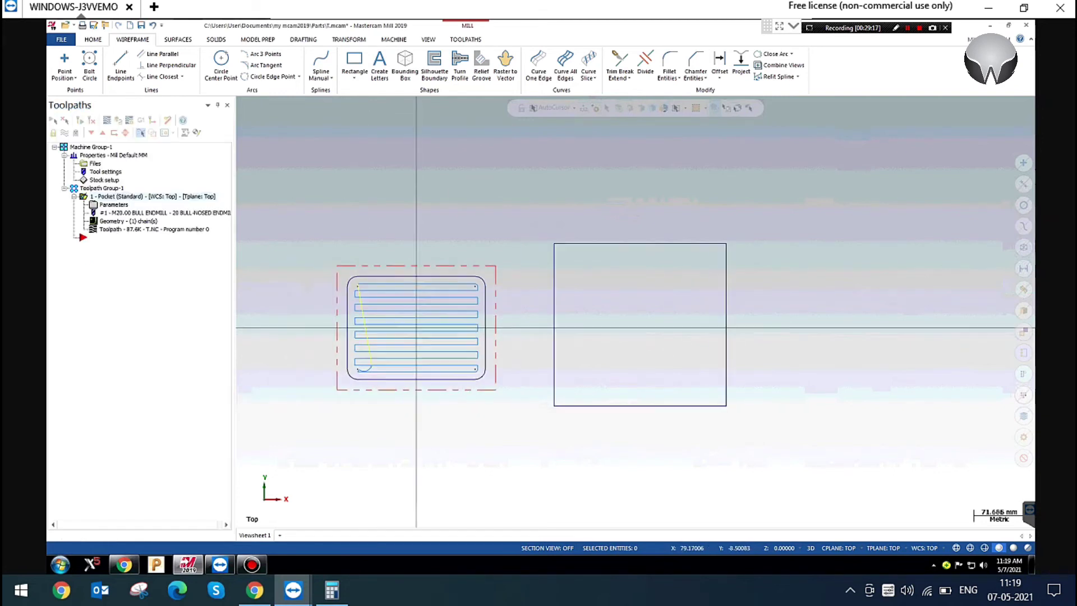
pyautogui.scroll(2, 425, 330)
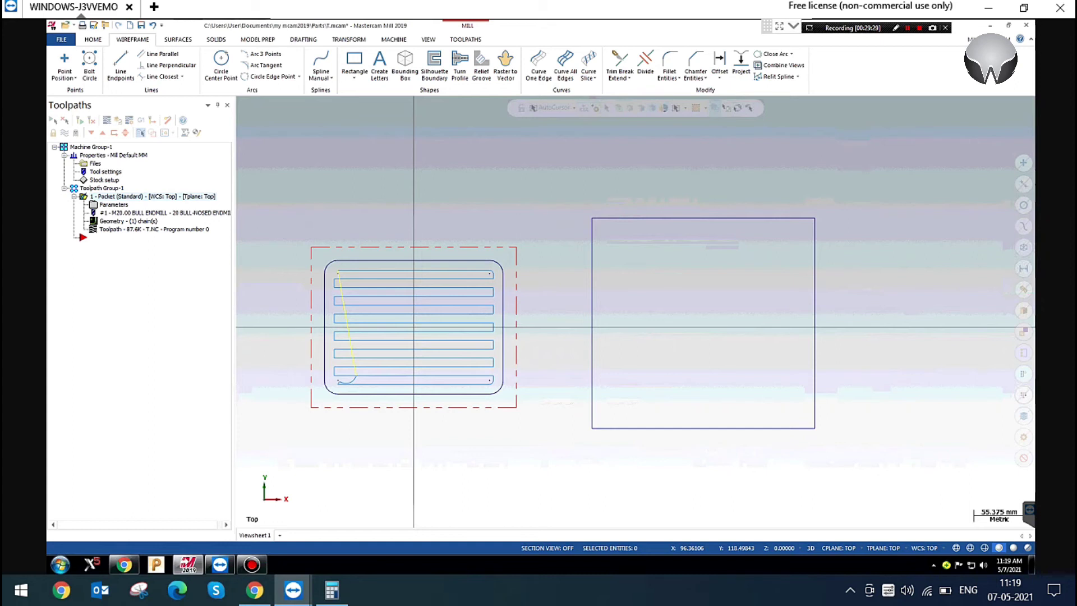
# Select the whole rectangle beside the pocket and delete it
pyautogui.click(379, 187)
pyautogui.click(380, 164)
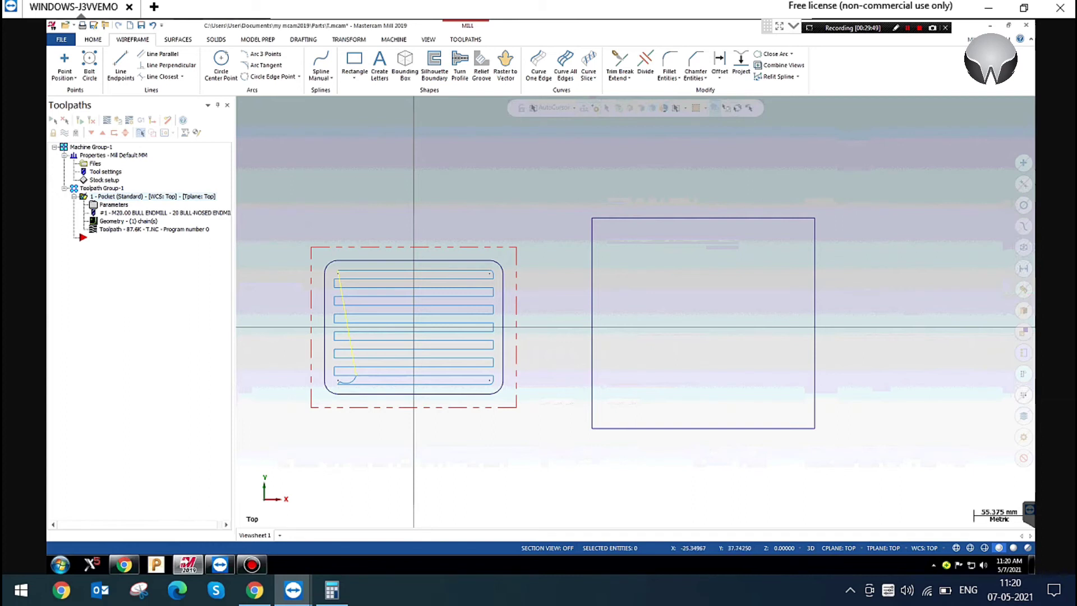
pyautogui.click(553, 197)
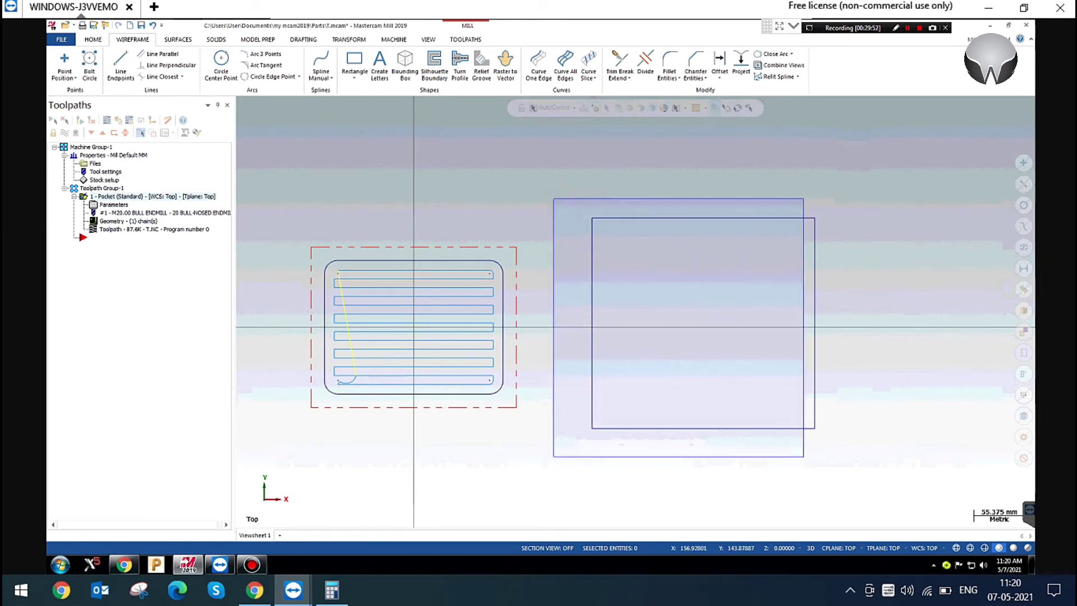
pyautogui.press('Escape')
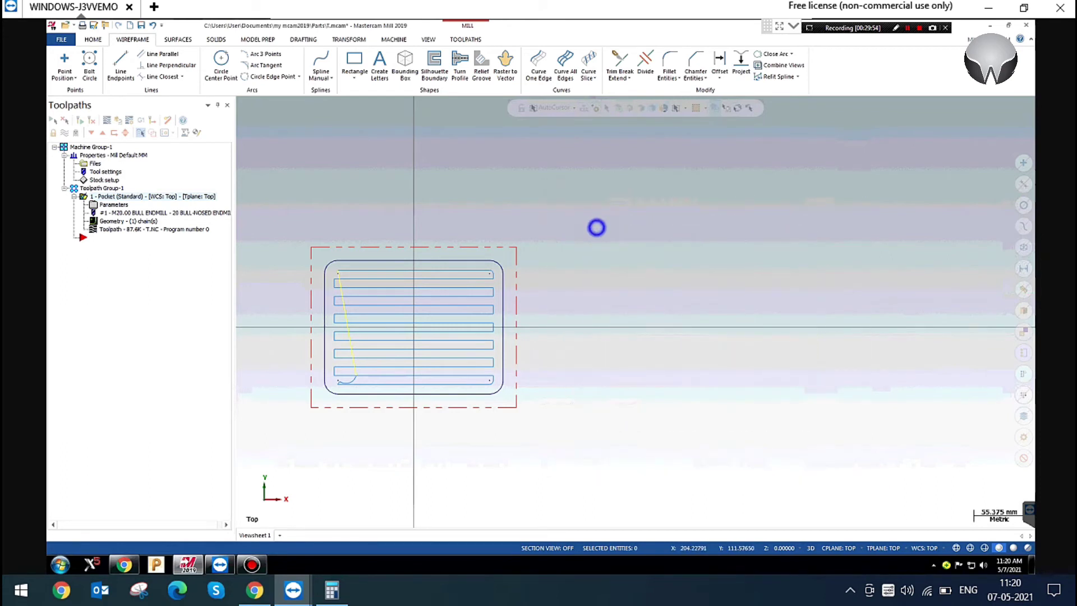
# Change the pocket's roughing cutting method to Constant Overlap Spiral and regenerate the operation
pyautogui.rightClick(596, 194)
pyautogui.click(654, 317)
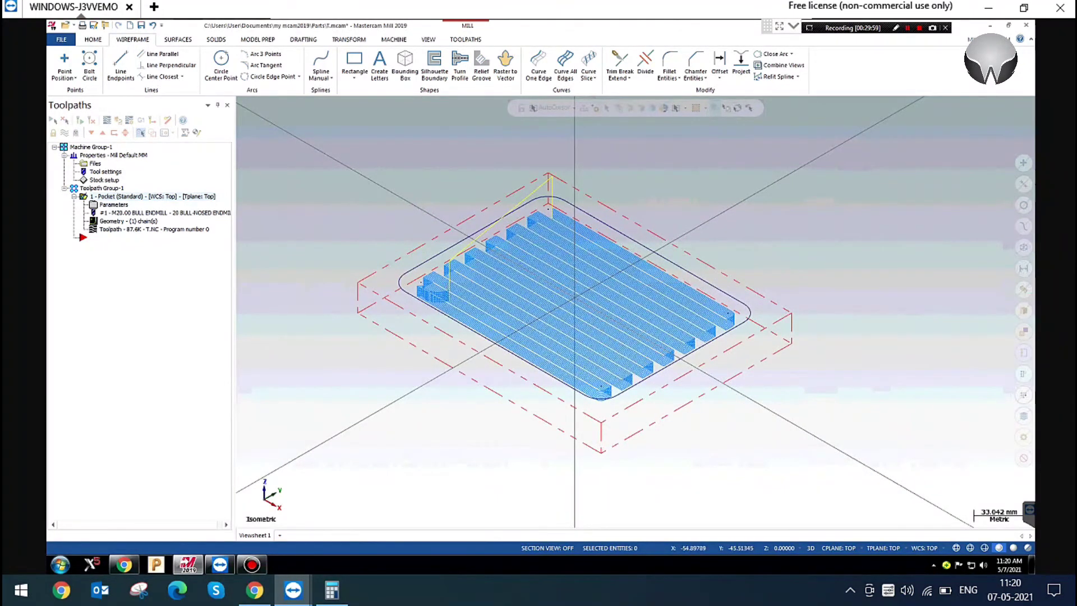
pyautogui.scroll(1, 662, 235)
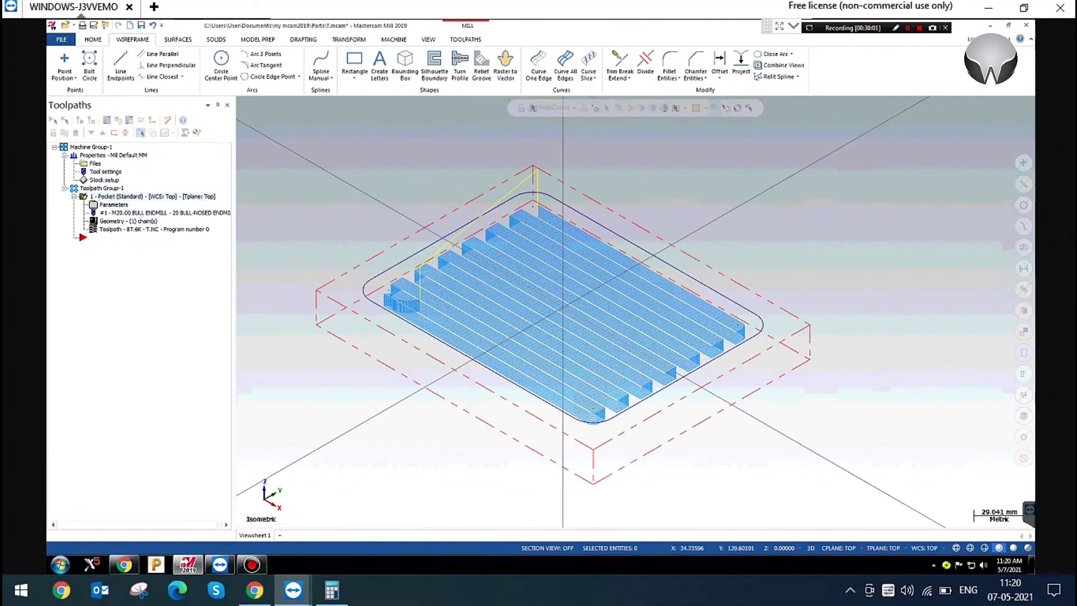
pyautogui.click(393, 172)
pyautogui.scroll(5, 421, 312)
pyautogui.scroll(-2, 399, 368)
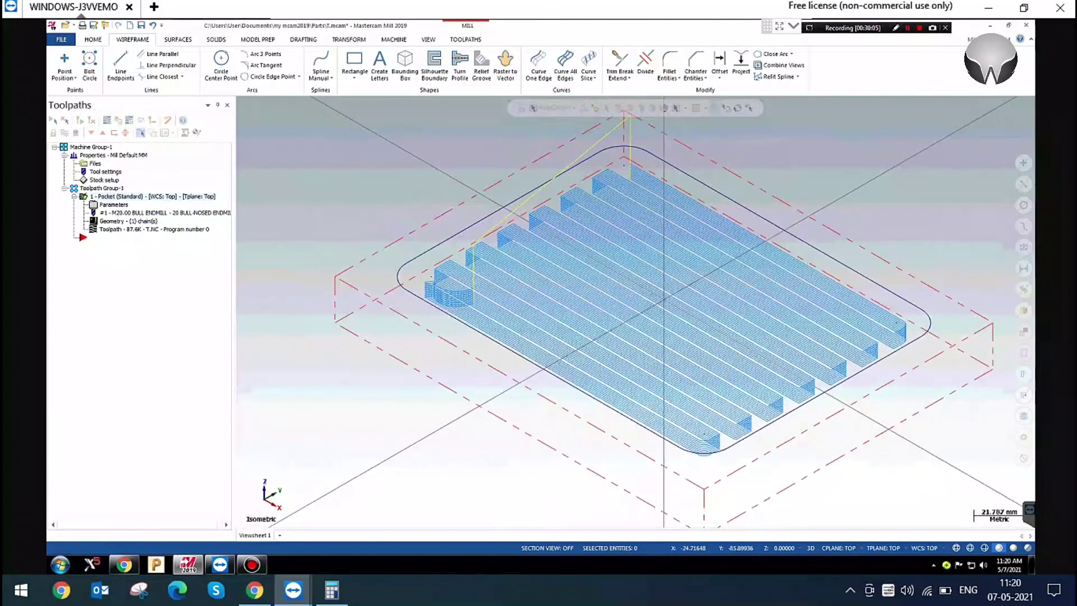
pyautogui.click(123, 213)
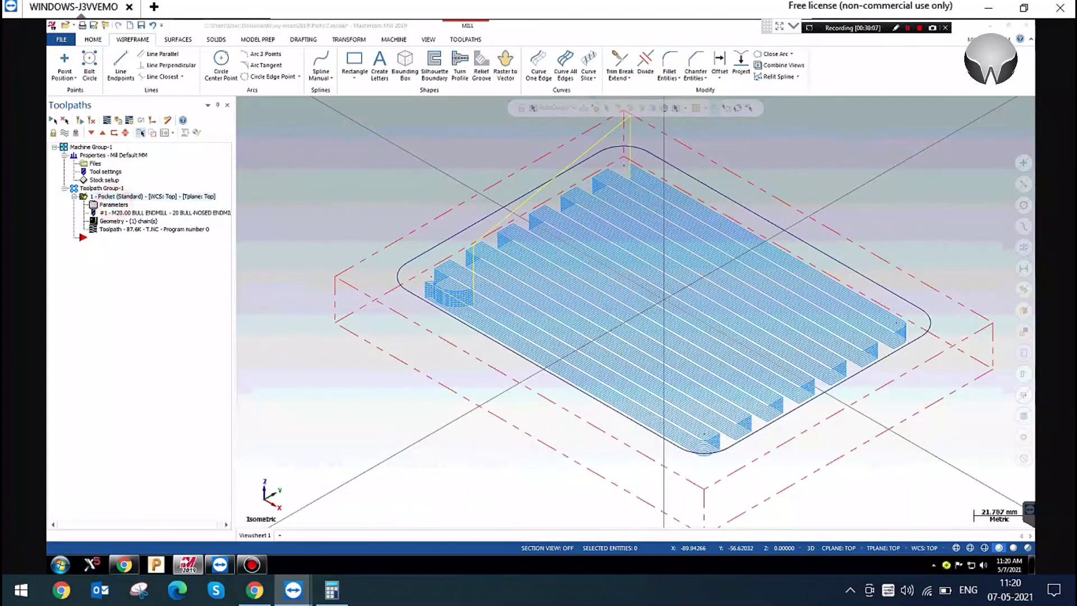
pyautogui.click(273, 230)
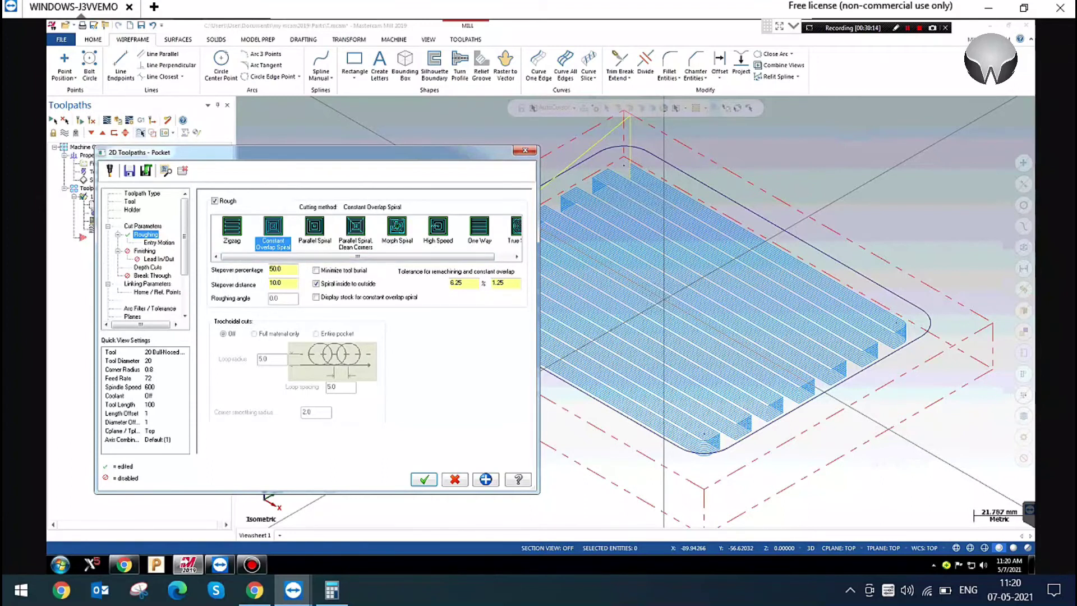
pyautogui.click(424, 479)
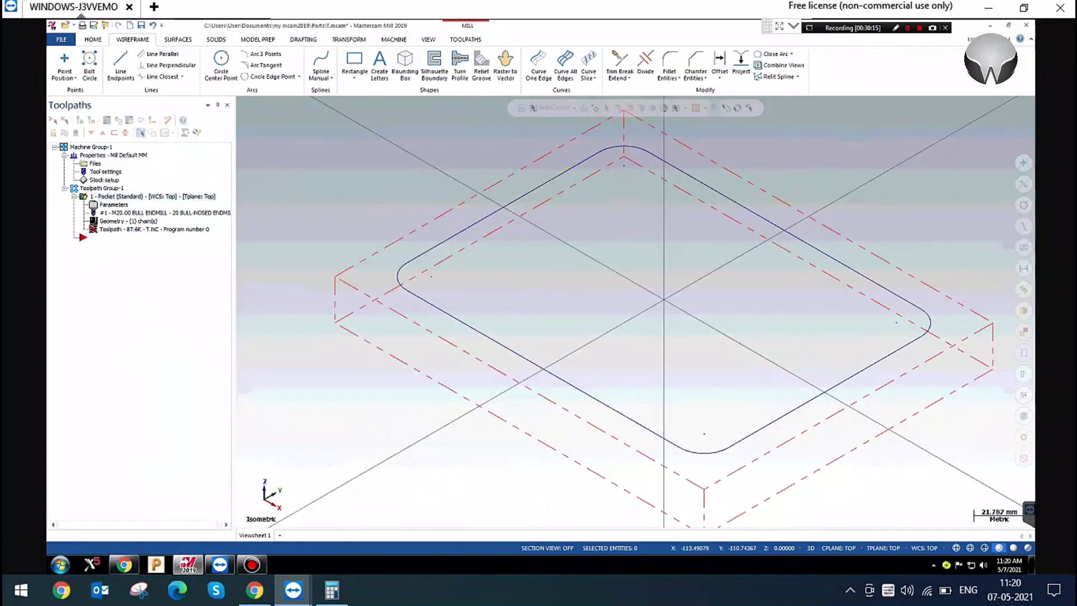
# In the top view, draw a centre-anchored rectangle 10 mm wide and 20 mm high beside the pocket
pyautogui.rightClick(328, 167)
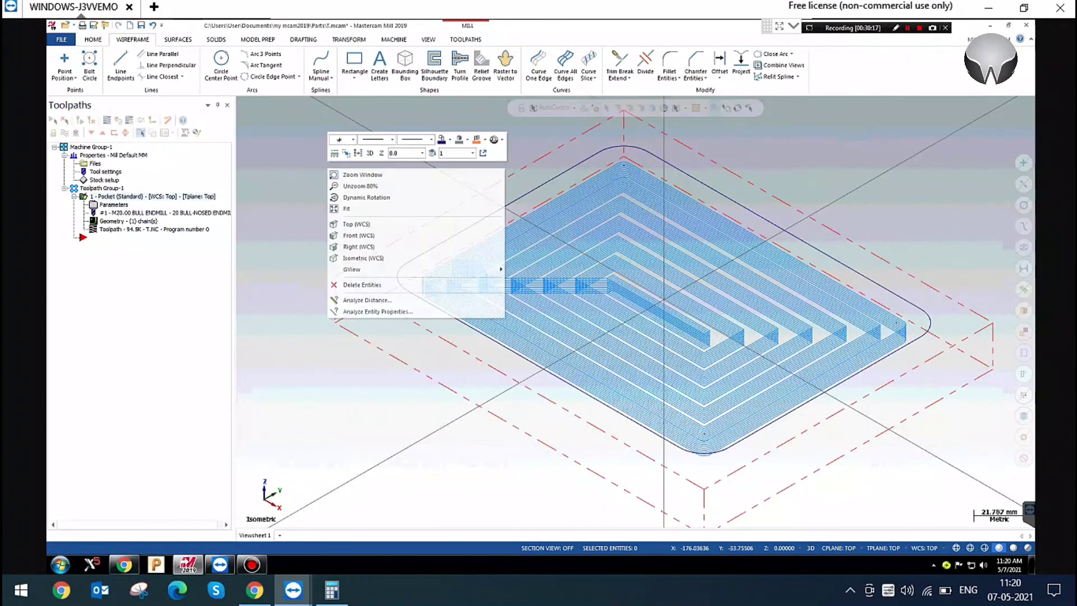
pyautogui.click(347, 225)
pyautogui.scroll(-1, 291, 289)
pyautogui.scroll(3, 612, 327)
pyautogui.click(357, 58)
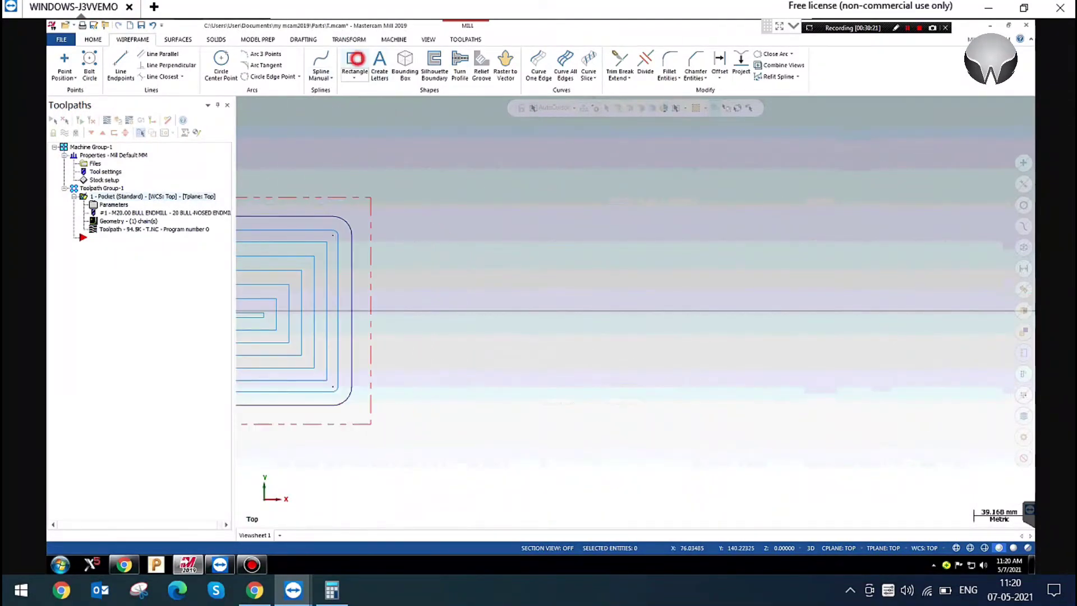
pyautogui.click(112, 203)
pyautogui.write('10')
pyautogui.press('Tab')
pyautogui.write('20')
pyautogui.press('Tab')
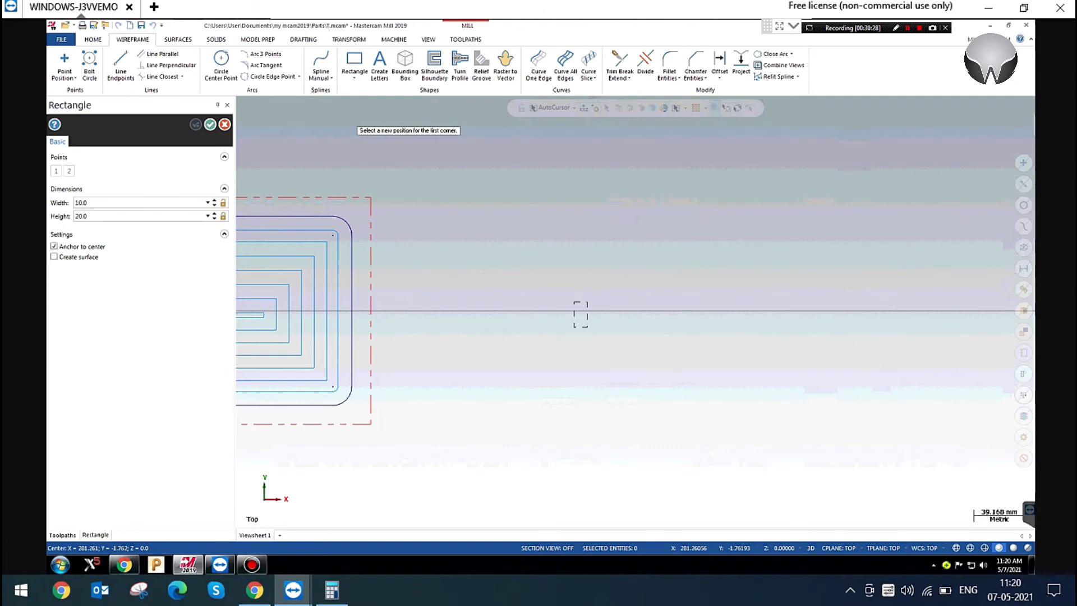
pyautogui.click(581, 283)
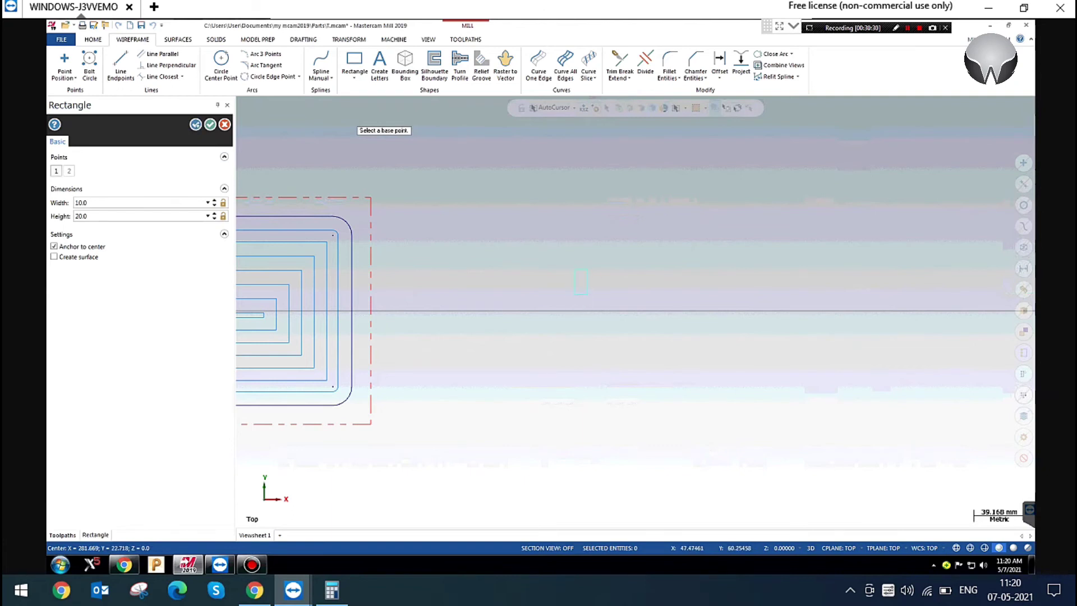
pyautogui.press('Return')
# Offset the small rectangle's closed chain outward by 10 mm as a copy
pyautogui.scroll(3, 581, 284)
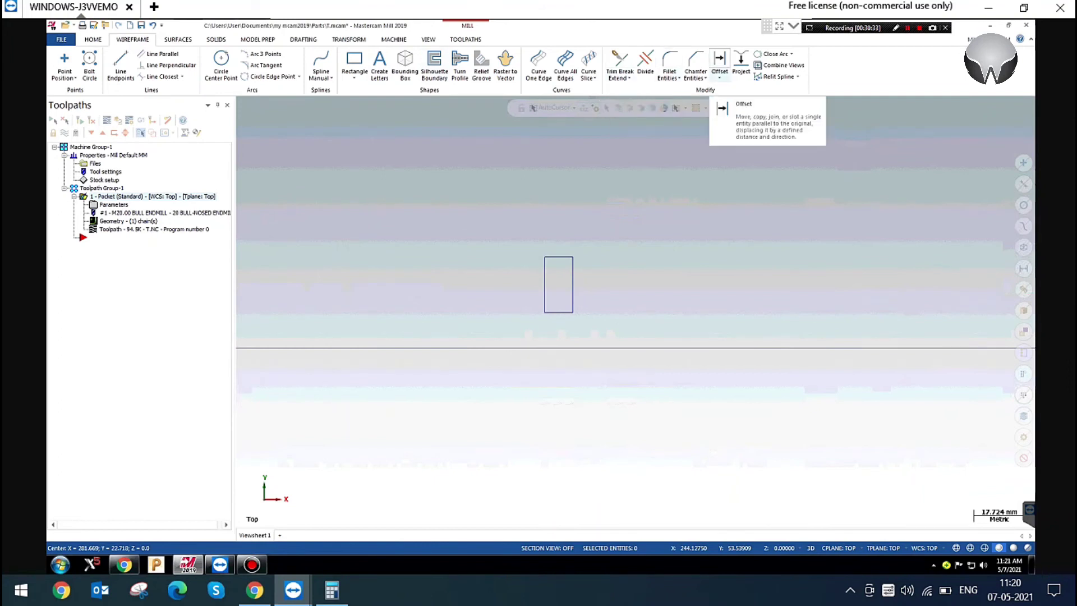
pyautogui.click(720, 79)
pyautogui.click(731, 96)
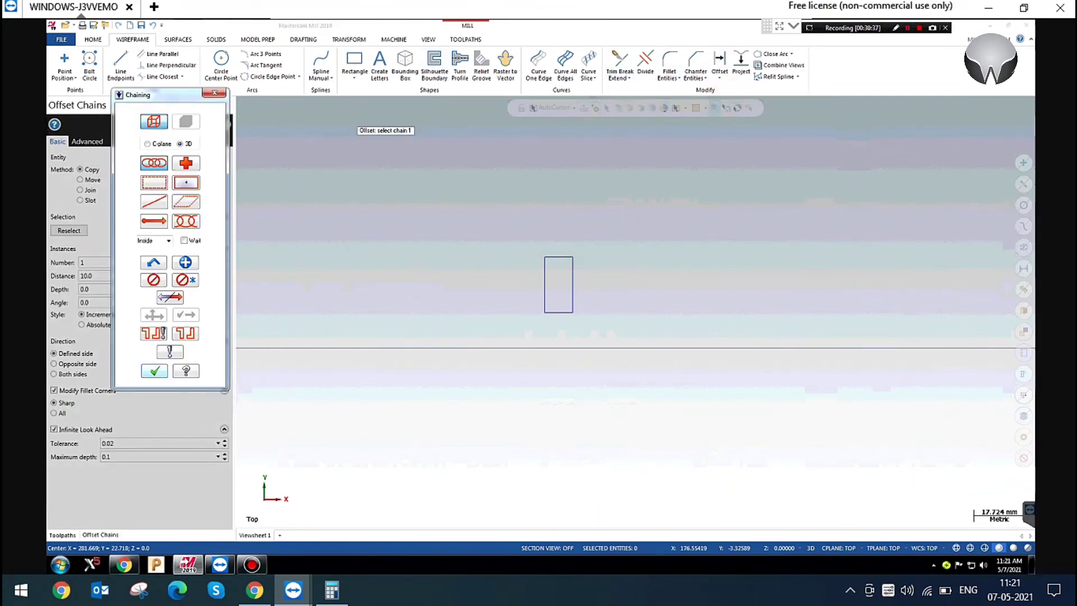
pyautogui.click(555, 259)
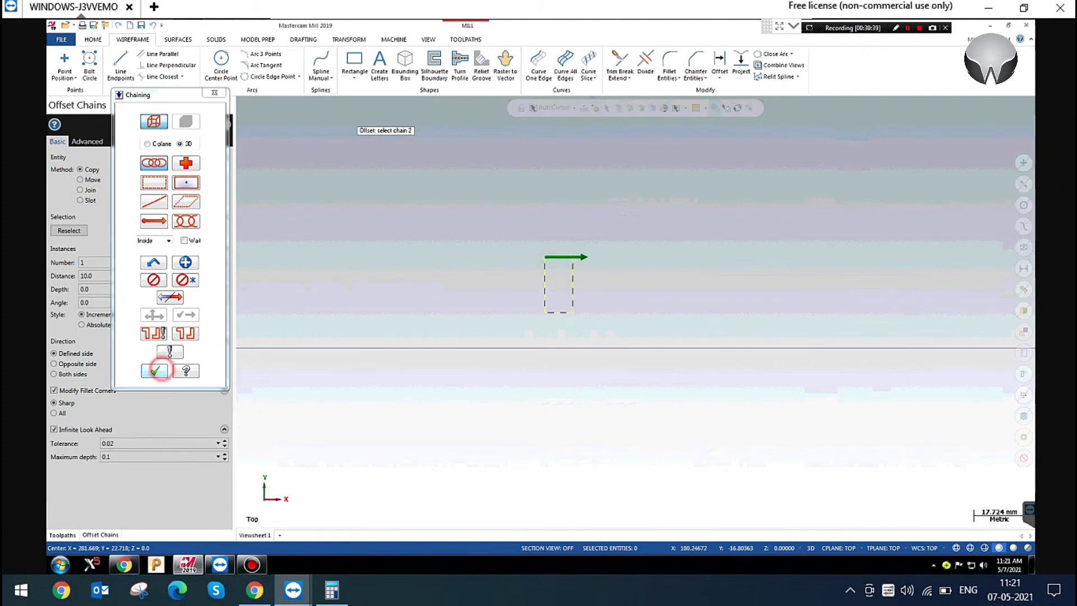
pyautogui.click(155, 370)
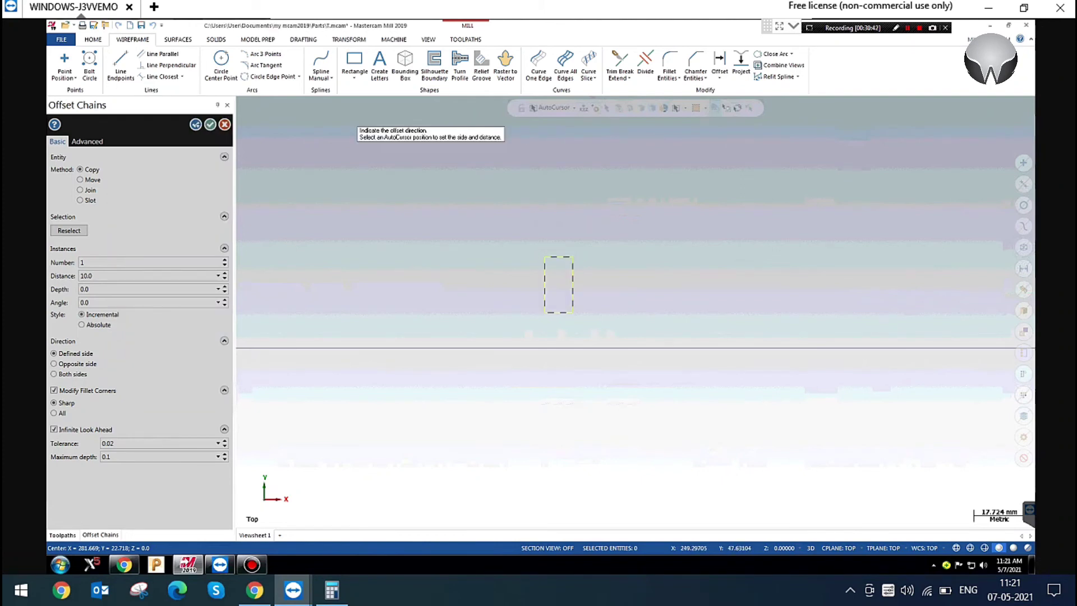
pyautogui.click(589, 259)
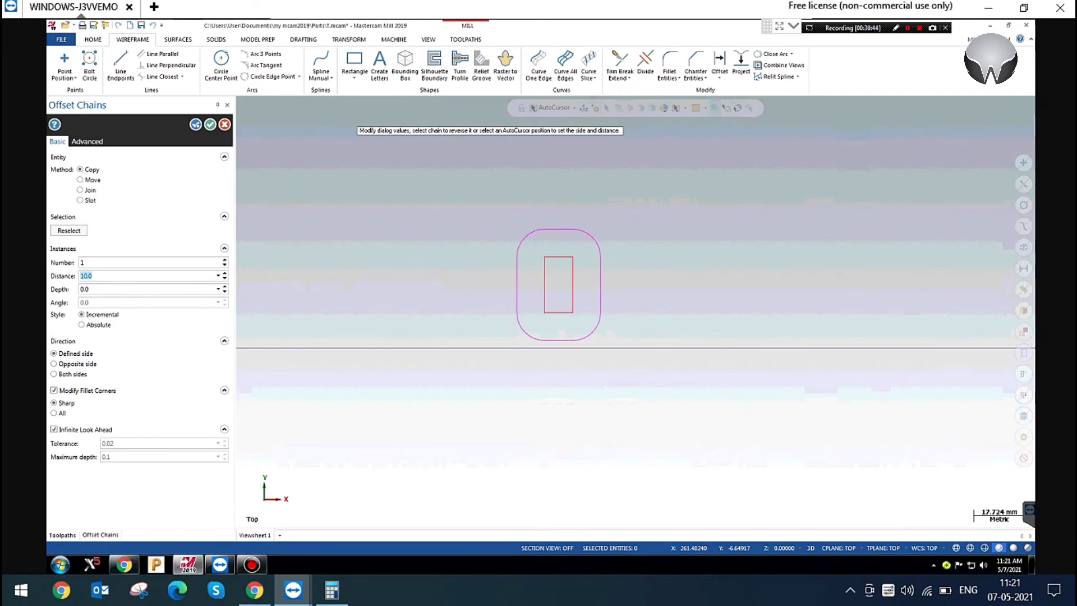
# Turn off fillet corner modification, set the number of offset instances to 6, and accept the concentric rectangles
pyautogui.click(54, 390)
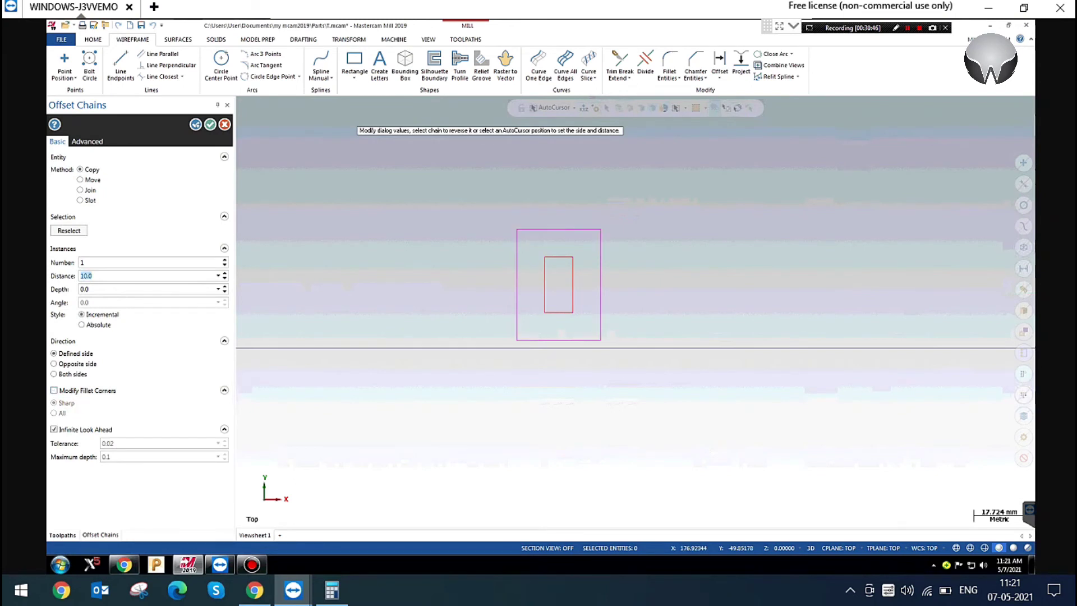
pyautogui.click(225, 261)
pyautogui.click(225, 261)
pyautogui.click(225, 261)
pyautogui.click(225, 261)
pyautogui.click(225, 261)
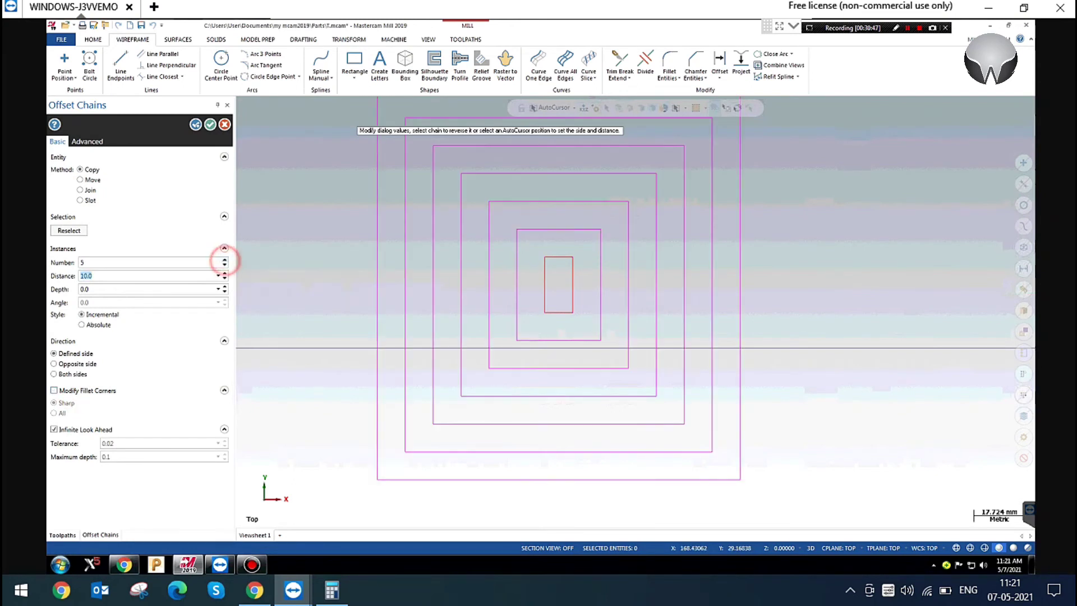
pyautogui.scroll(-1, 507, 342)
pyautogui.scroll(-1, 621, 347)
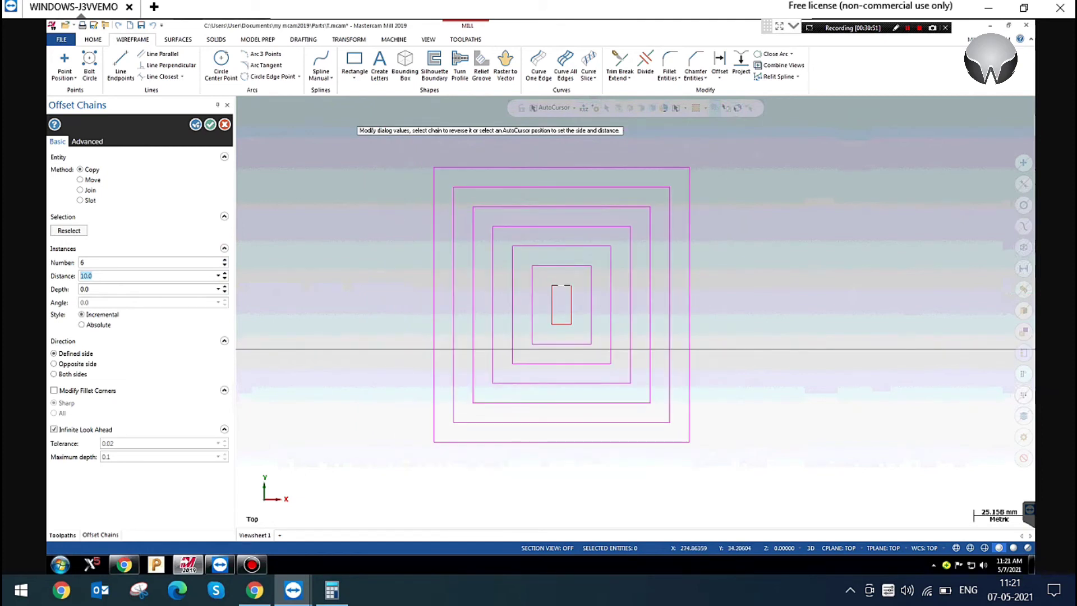
pyautogui.click(101, 276)
pyautogui.click(210, 124)
# Examine the pocket toolpath's spiral passes and upper corner, comparing them with the concentric offset rectangles
pyautogui.scroll(-3, 792, 314)
pyautogui.moveTo(334, 336); pyautogui.dragTo(389, 333, button='middle')
pyautogui.scroll(1, 389, 333)
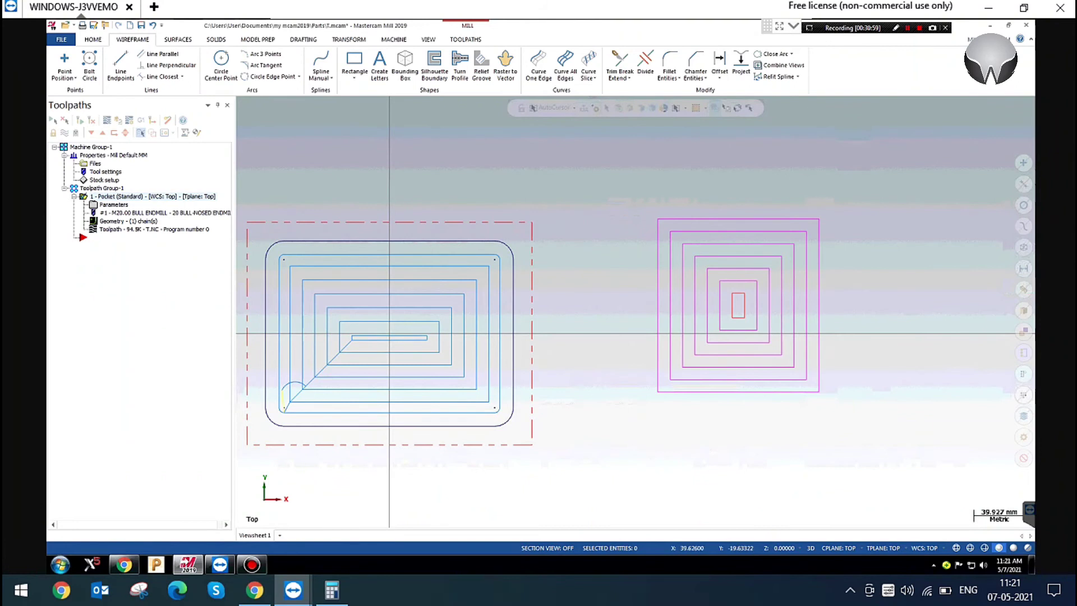
pyautogui.moveTo(389, 334); pyautogui.dragTo(450, 326, button='middle')
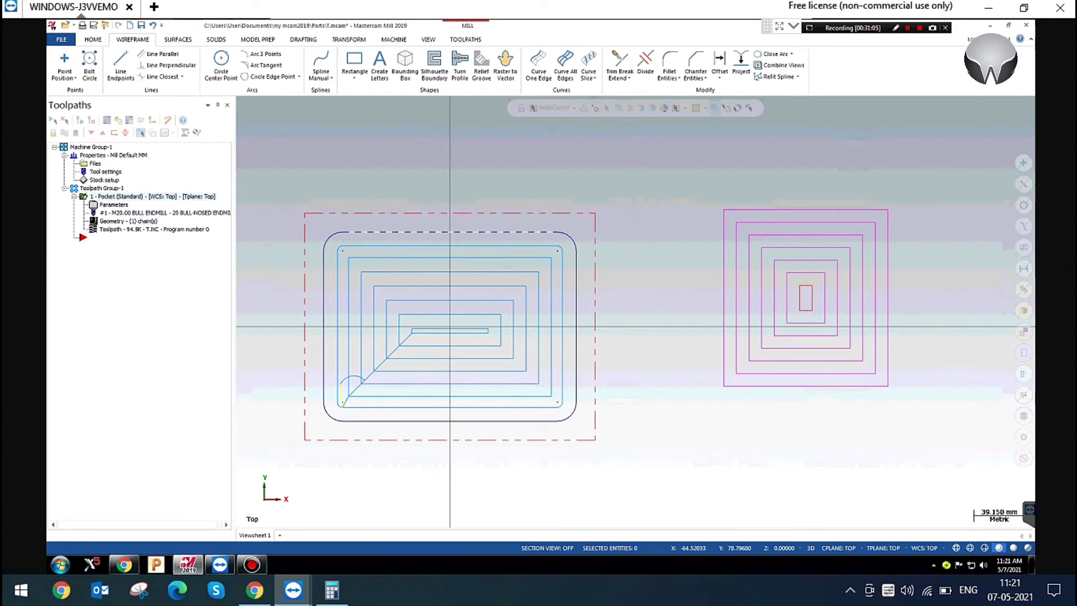
pyautogui.scroll(5, 576, 243)
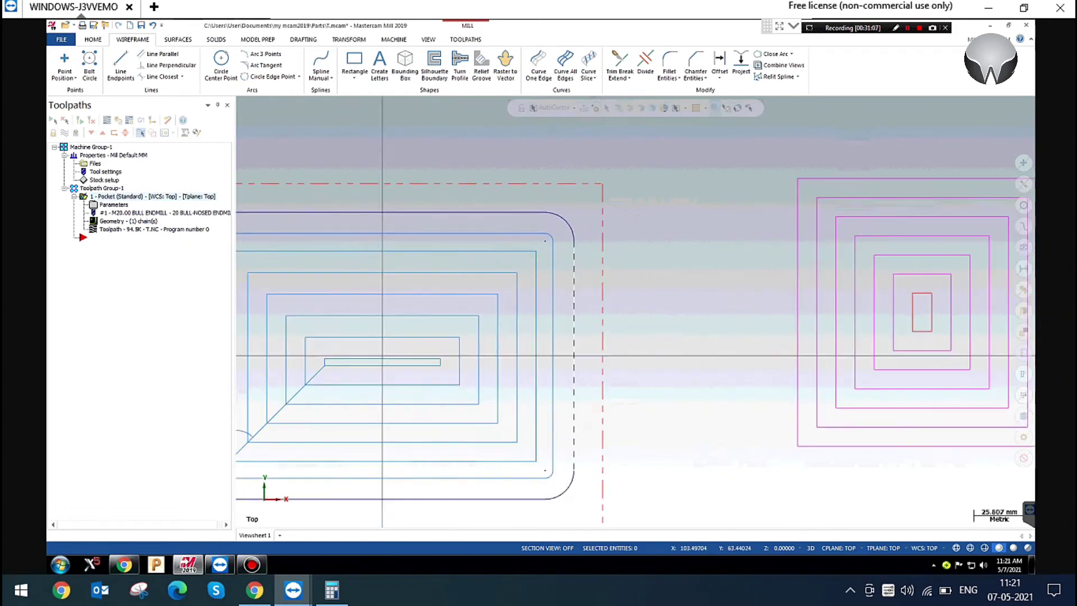
pyautogui.scroll(2, 512, 265)
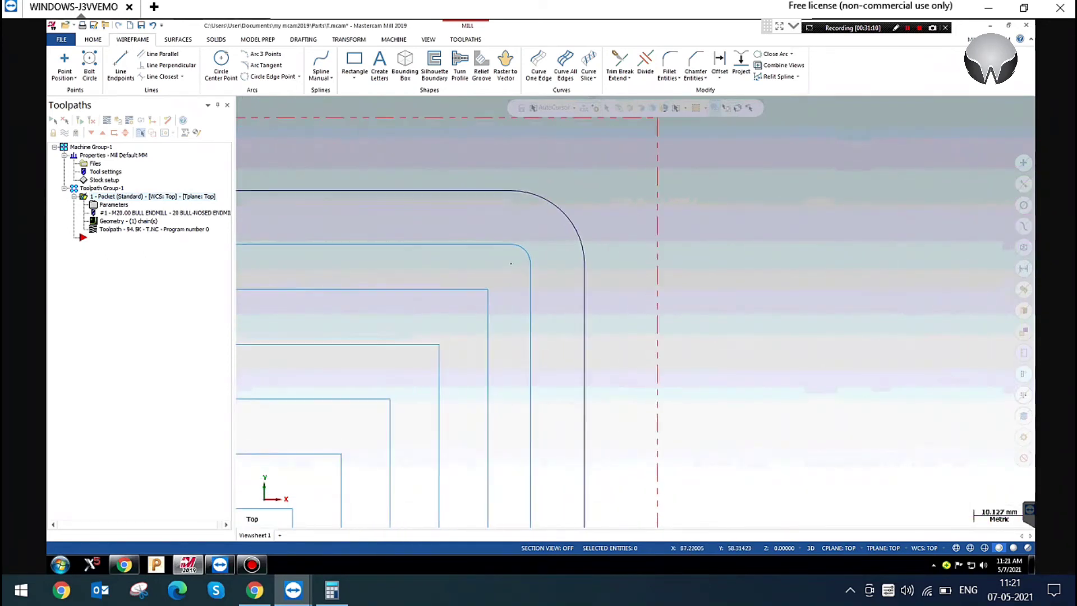
pyautogui.scroll(3, 507, 260)
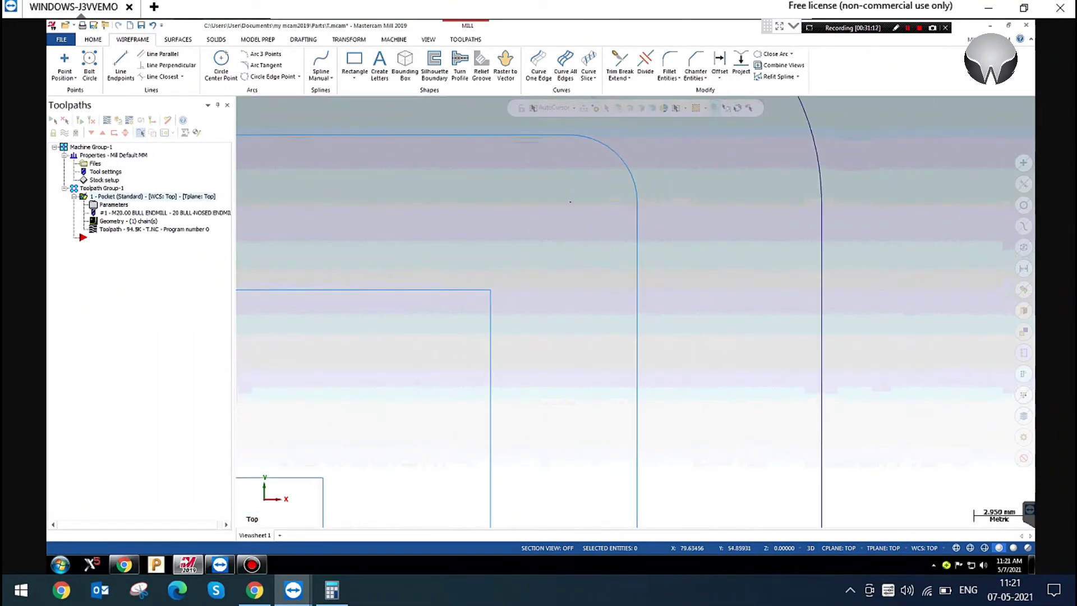
pyautogui.scroll(-5, 570, 202)
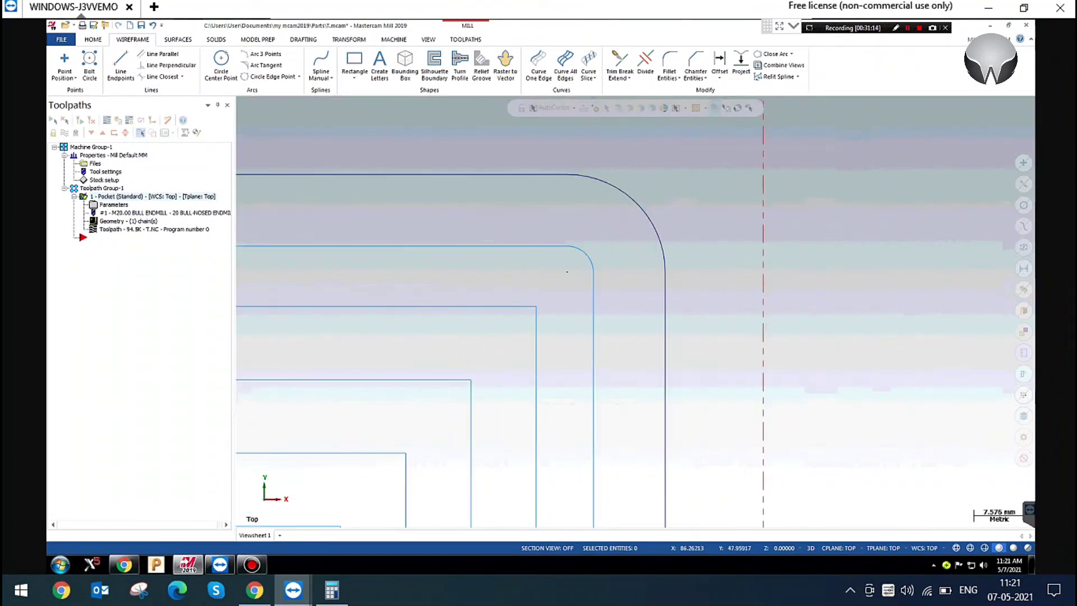
pyautogui.scroll(-2, 696, 258)
pyautogui.scroll(2, 573, 334)
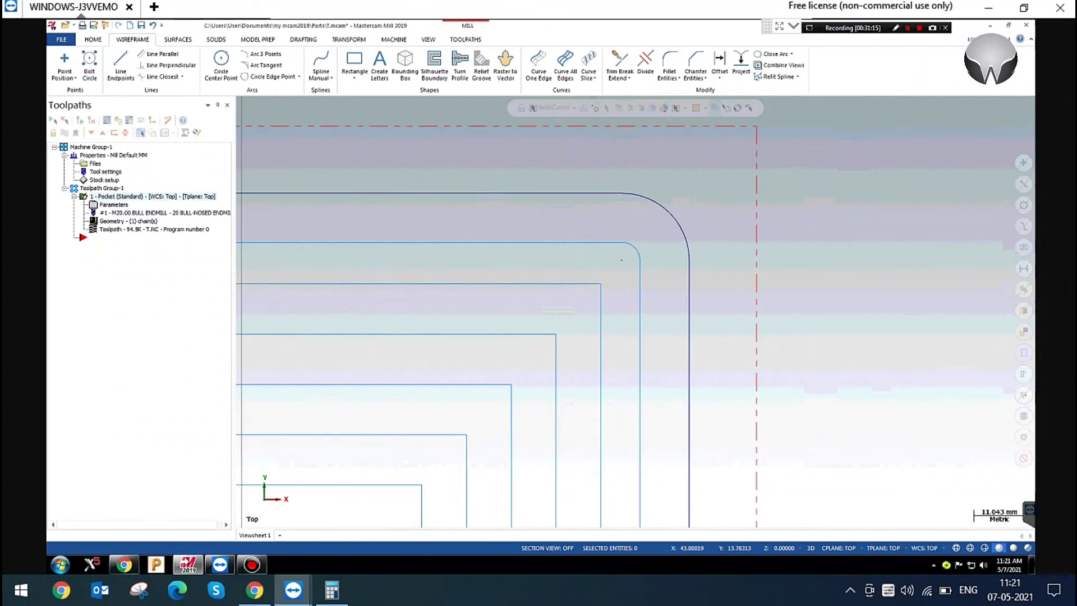
pyautogui.scroll(-3, 514, 364)
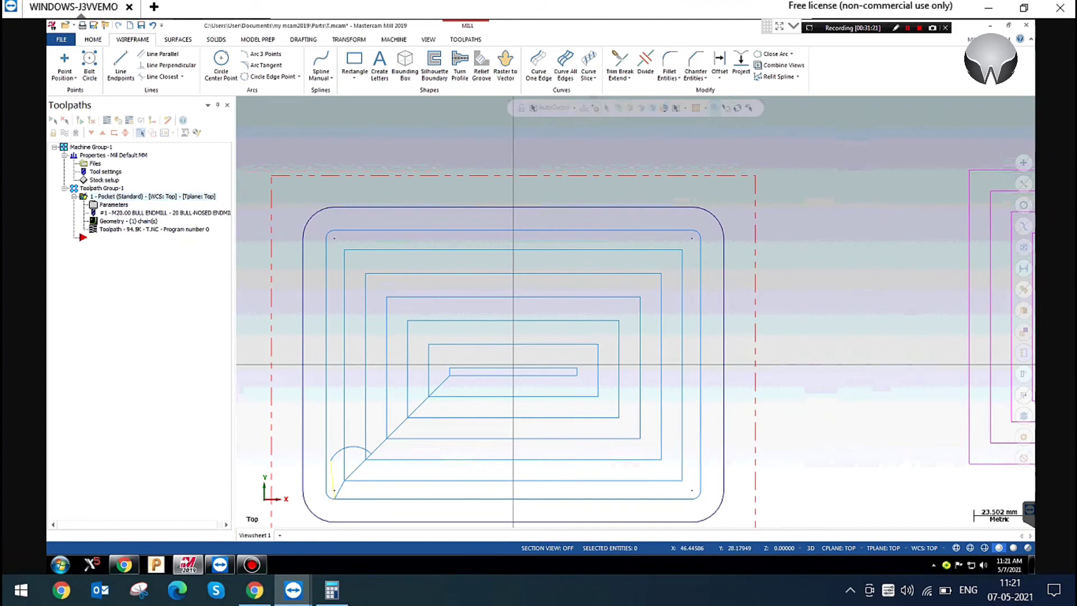
pyautogui.scroll(-1, 420, 226)
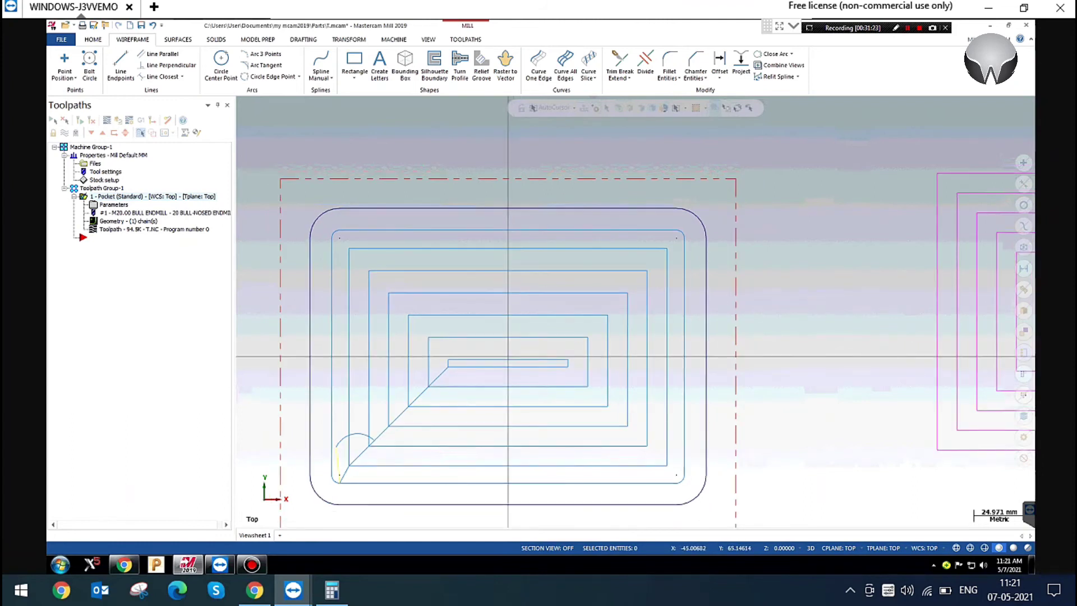
pyautogui.scroll(-2, 421, 226)
# Turn off spiralling inside to outside in the pocket's roughing parameters and regenerate the operation
pyautogui.click(110, 204)
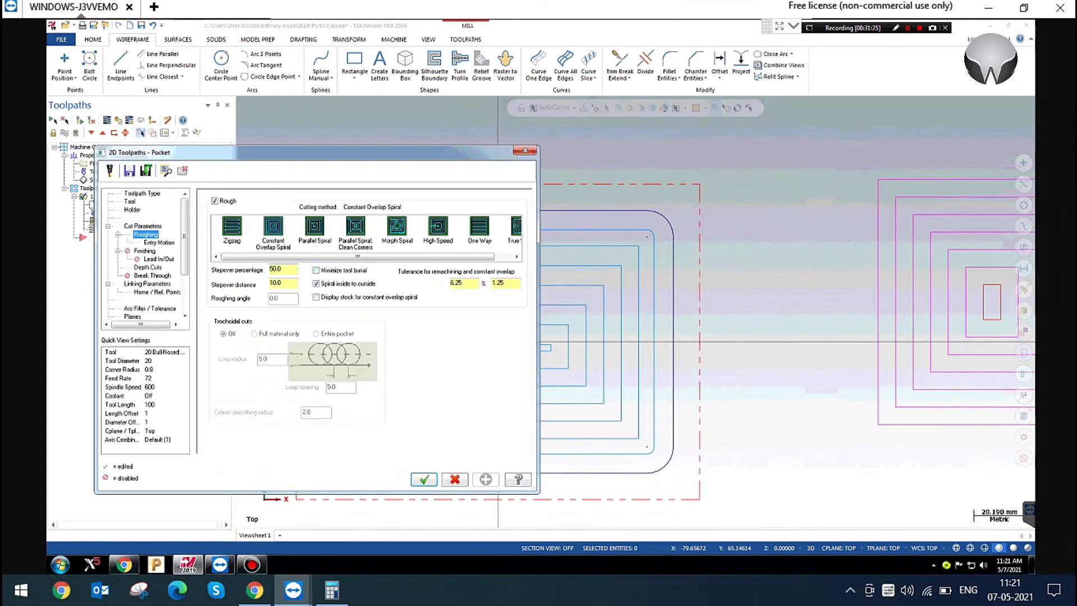
pyautogui.doubleClick(276, 269)
pyautogui.doubleClick(284, 282)
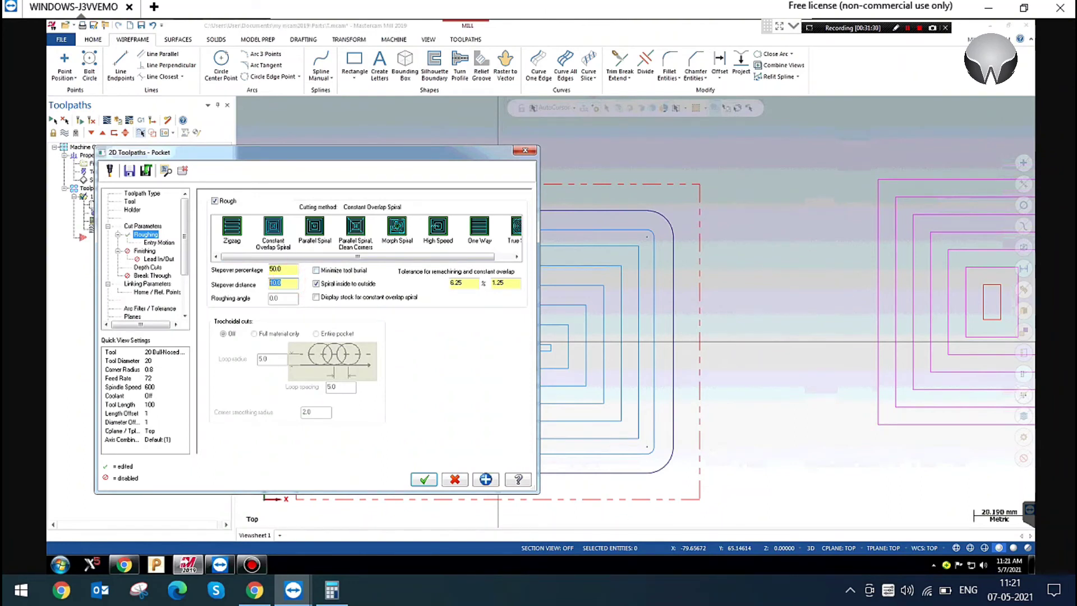
pyautogui.click(316, 284)
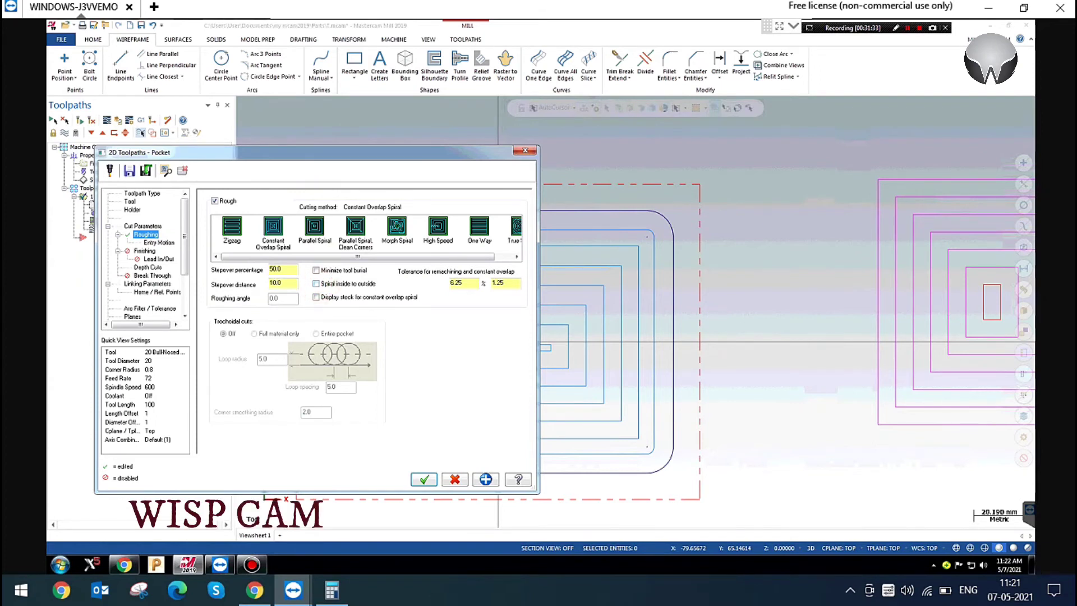
pyautogui.click(424, 479)
pyautogui.click(73, 119)
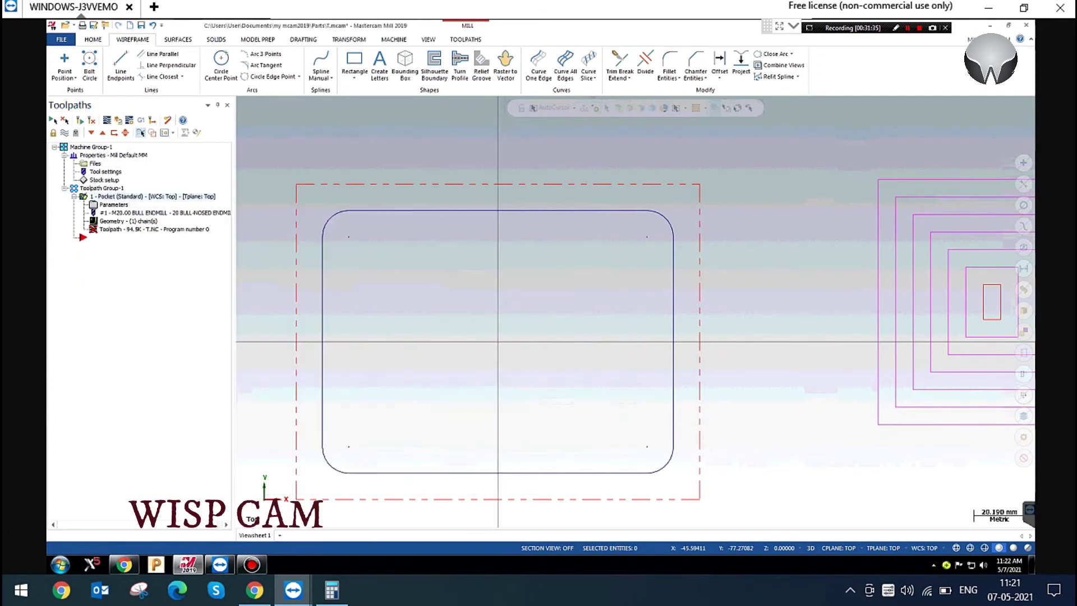
# Backplot the pocket toolpath in isometric view to check the direction of the spiral, and close the backplot
pyautogui.rightClick(722, 170)
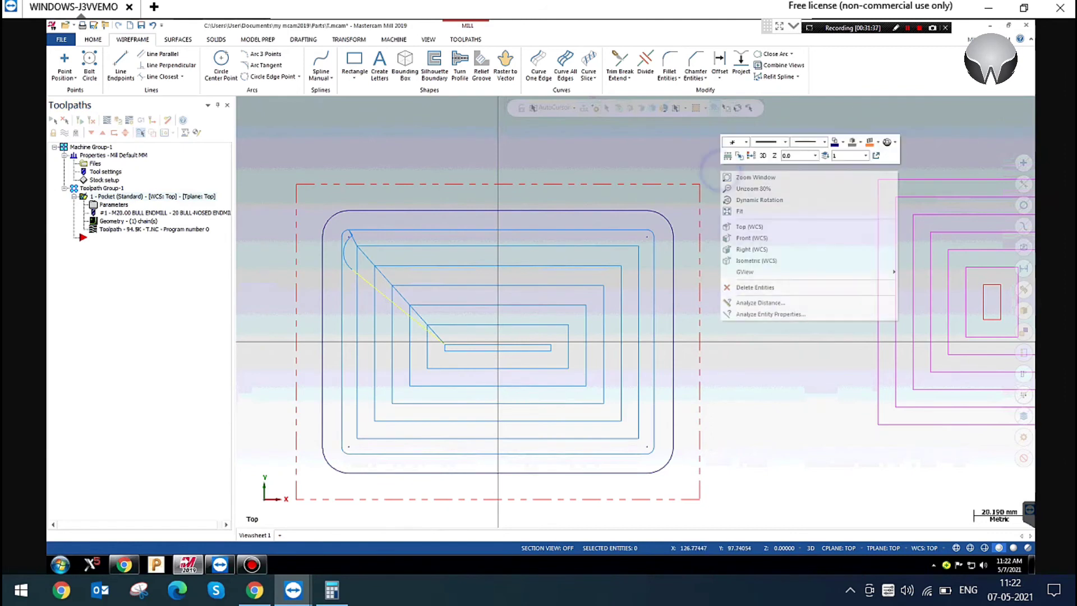
pyautogui.click(752, 260)
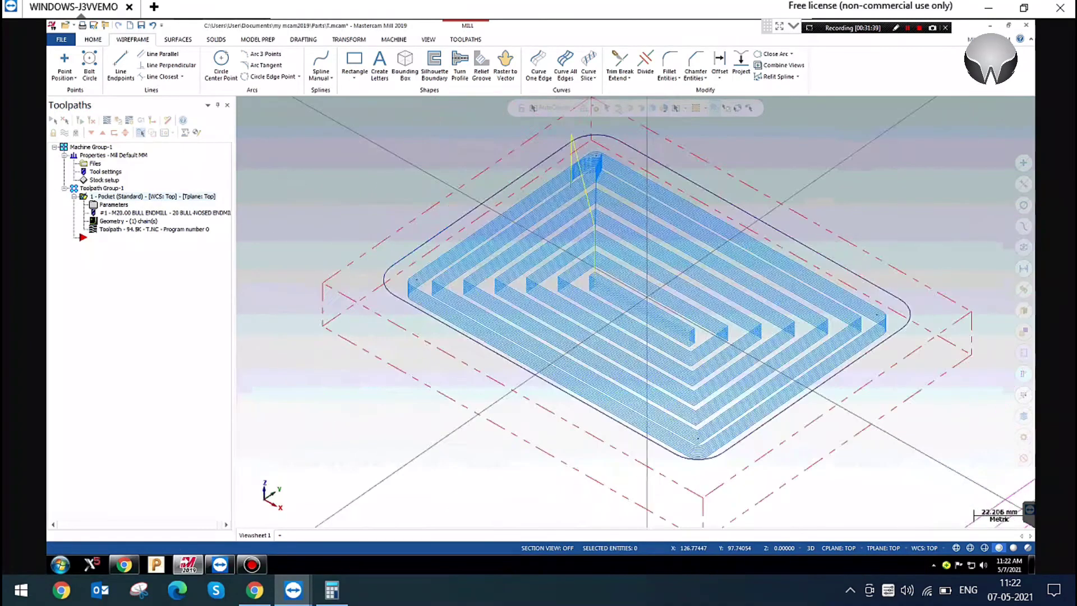
pyautogui.click(106, 120)
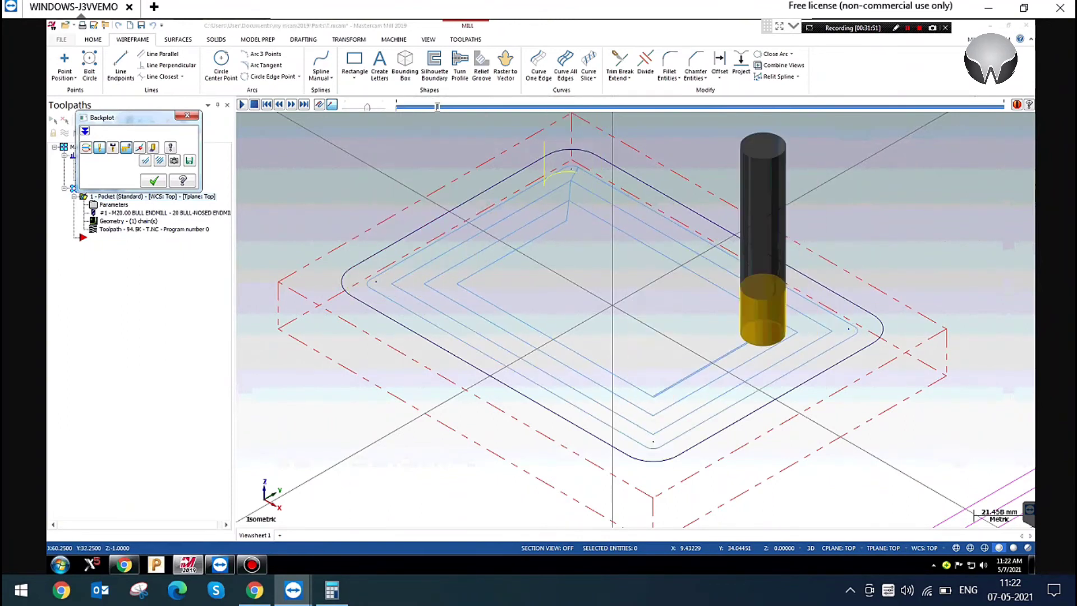
pyautogui.click(187, 115)
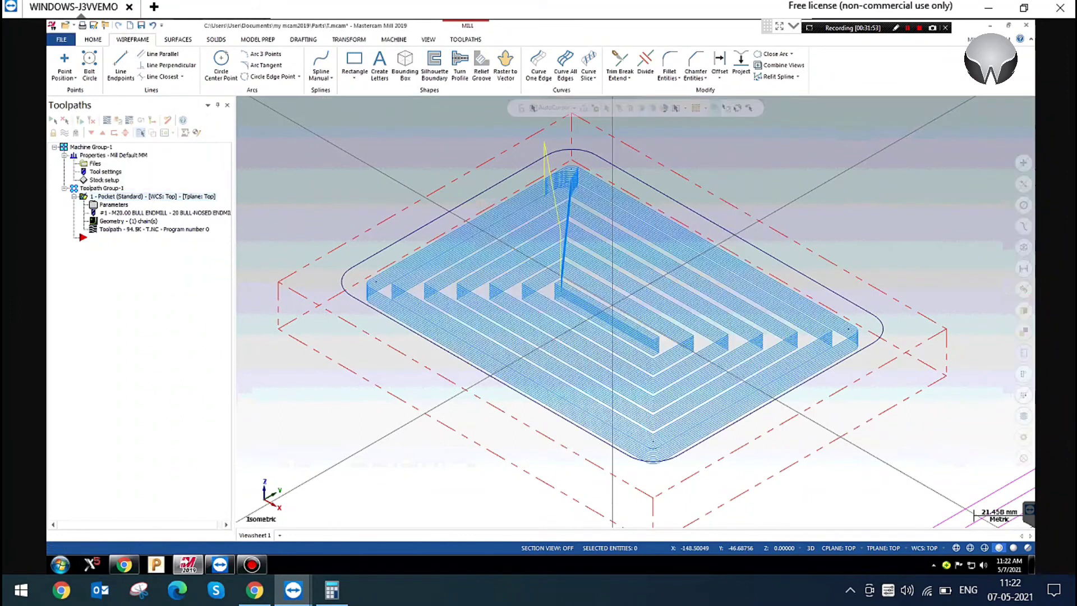
# Turn on spiralling inside to outside in the pocket's roughing parameters and regenerate the operation
pyautogui.click(113, 204)
pyautogui.click(347, 285)
pyautogui.click(425, 478)
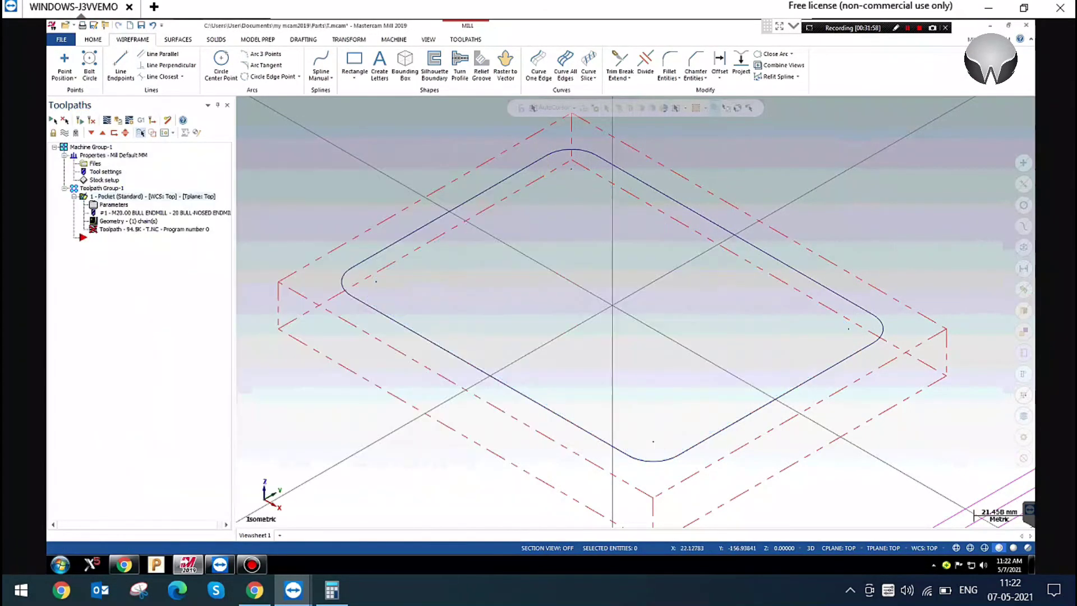
pyautogui.click(78, 119)
# Backplot the pocket toolpath move by move through the first depth level and close the backplot
pyautogui.click(107, 121)
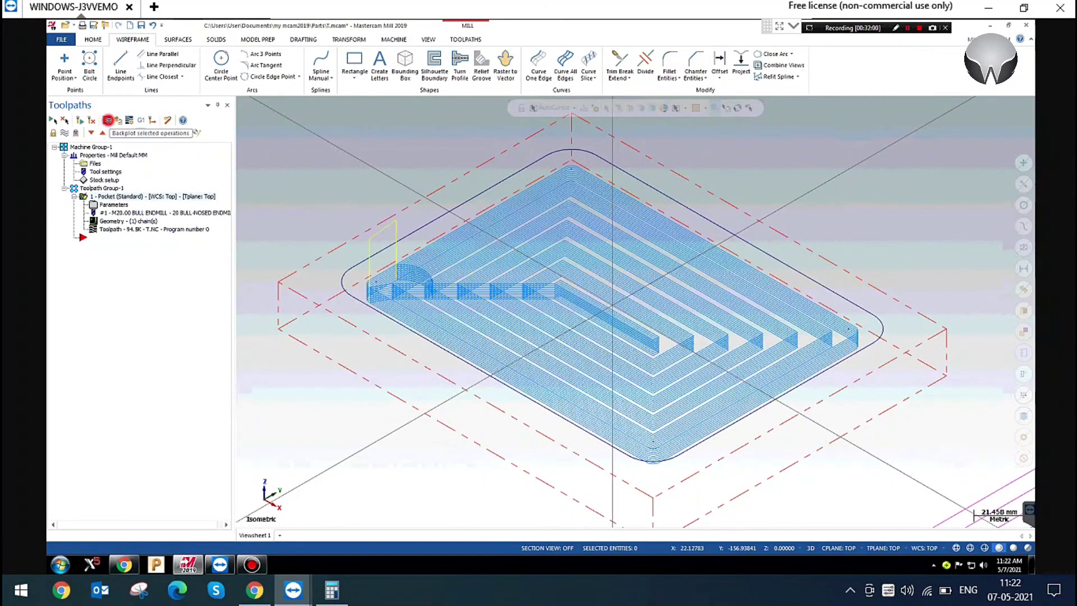
pyautogui.press('s')
pyautogui.press('s')
pyautogui.press('s')
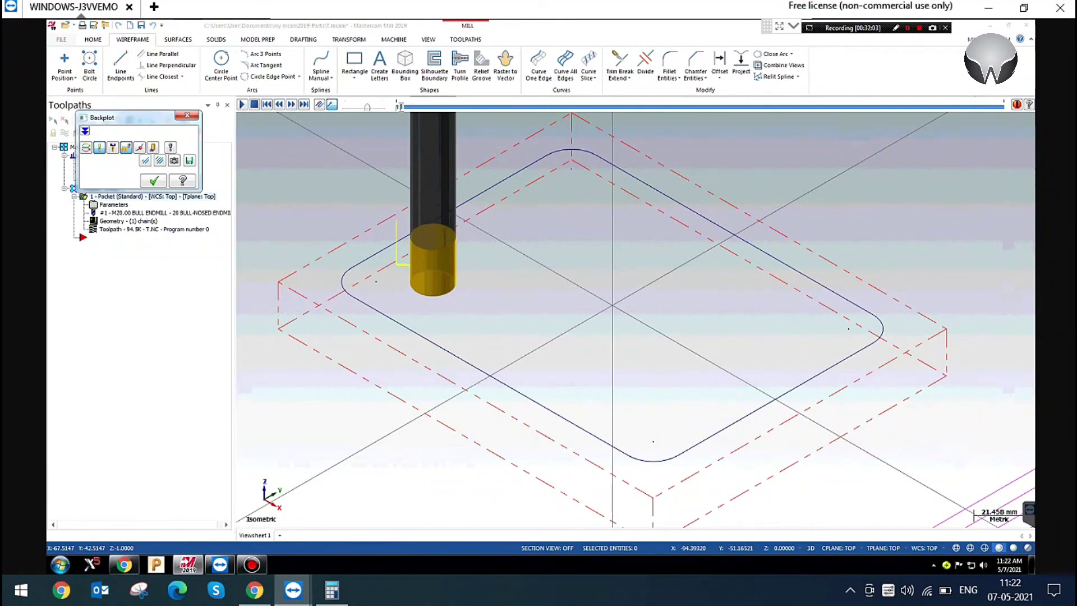
pyautogui.press('s')
pyautogui.press('s')
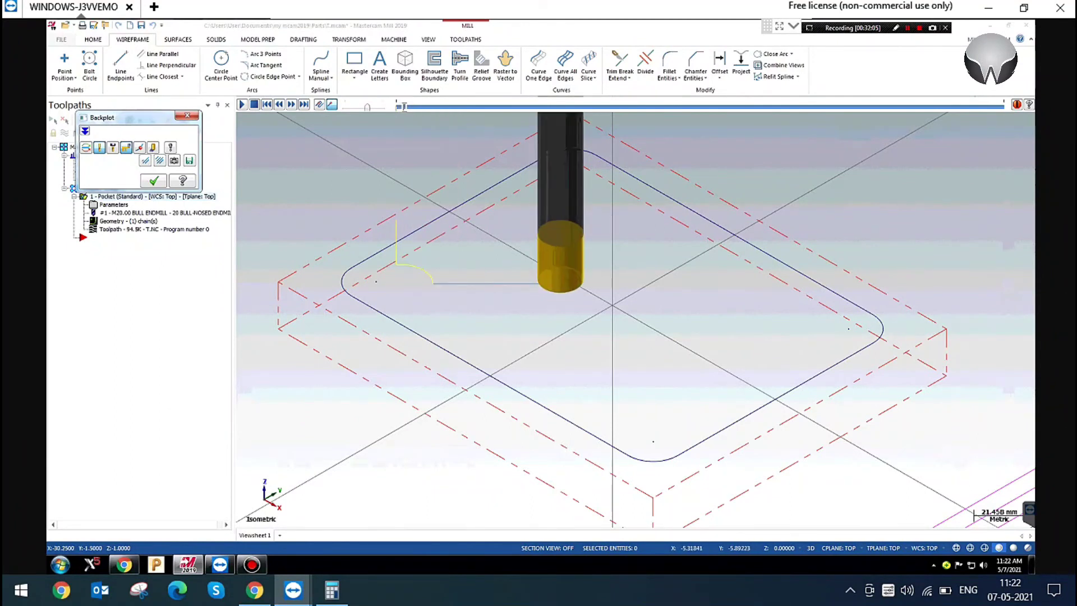
pyautogui.press('s')
pyautogui.press('s')
pyautogui.press('s')
pyautogui.press('s')
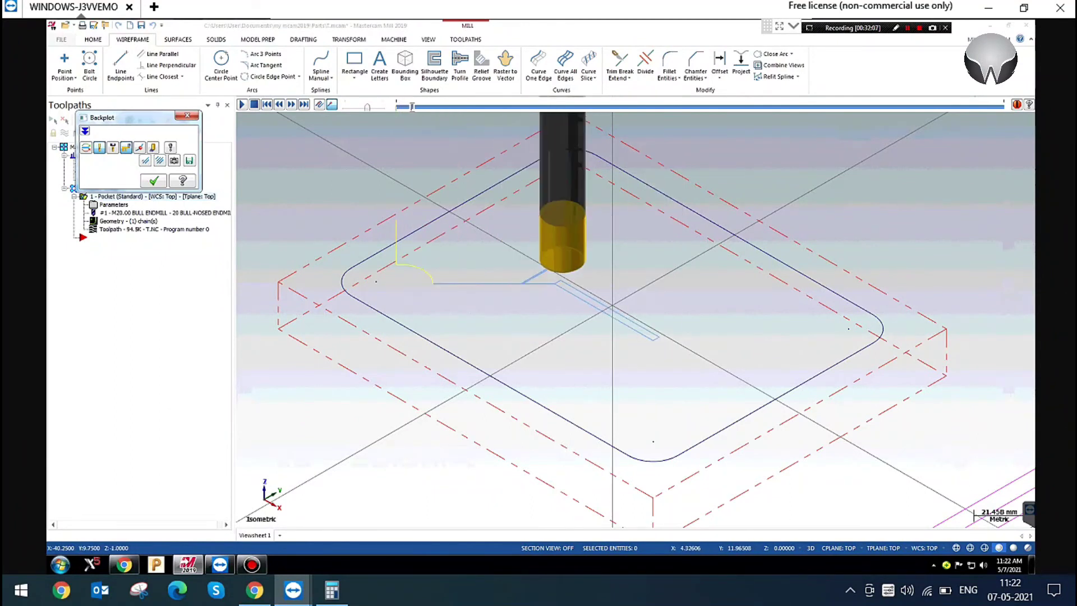
pyautogui.press('s')
pyautogui.press('s')
pyautogui.press('s')
pyautogui.press('s')
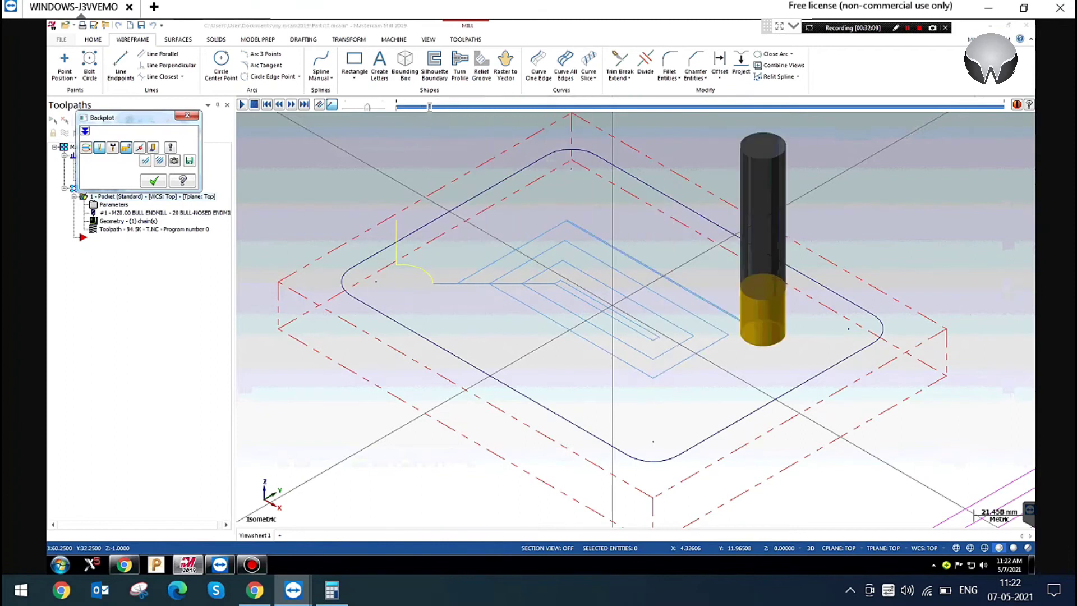
pyautogui.press('s')
pyautogui.press('s')
pyautogui.press('s')
pyautogui.press('s')
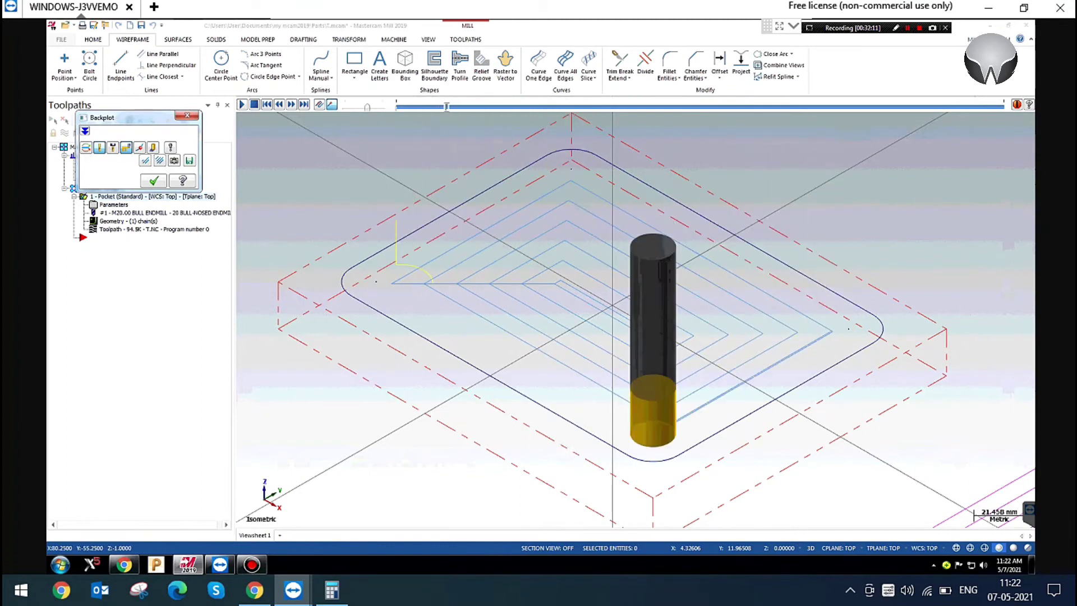
pyautogui.press('s')
pyautogui.press('s')
pyautogui.press('s')
pyautogui.press('s')
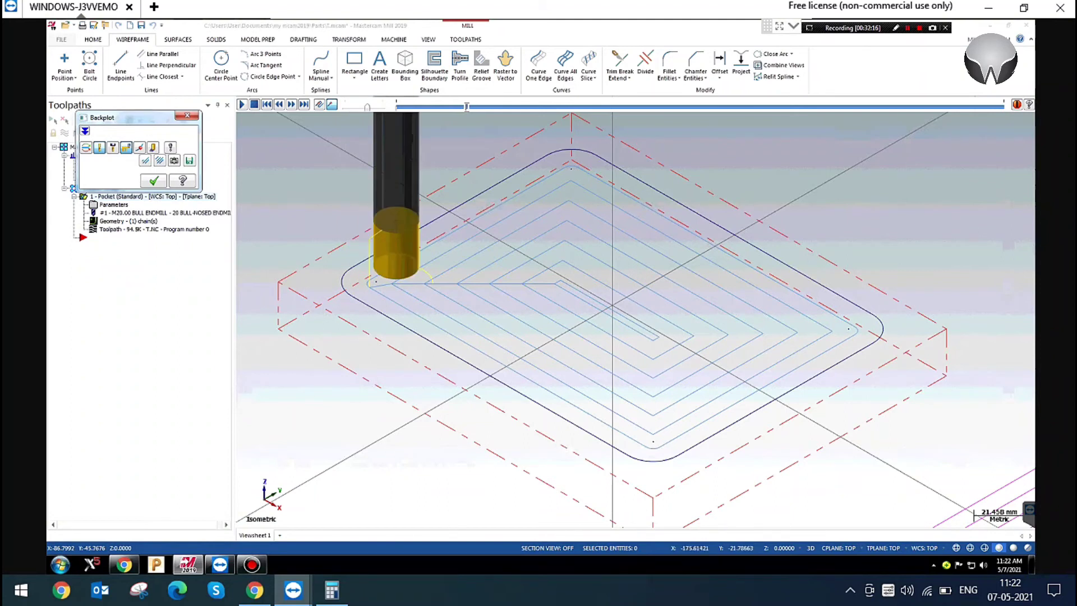
pyautogui.click(185, 116)
pyautogui.click(327, 176)
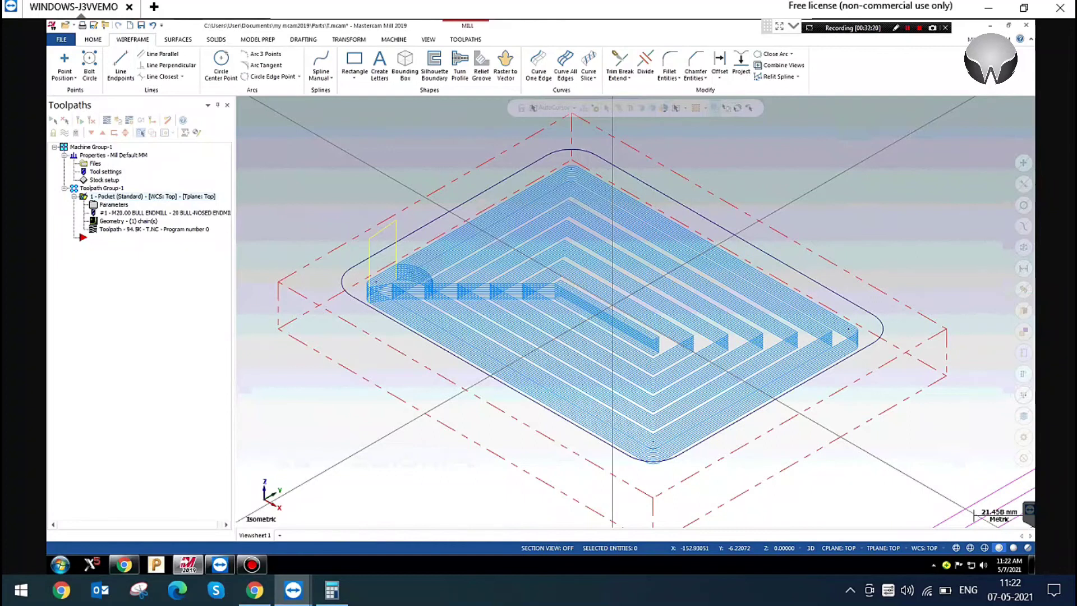
# Switch the pocket's roughing cutting method to Parallel Spiral and regenerate the operation
pyautogui.click(115, 205)
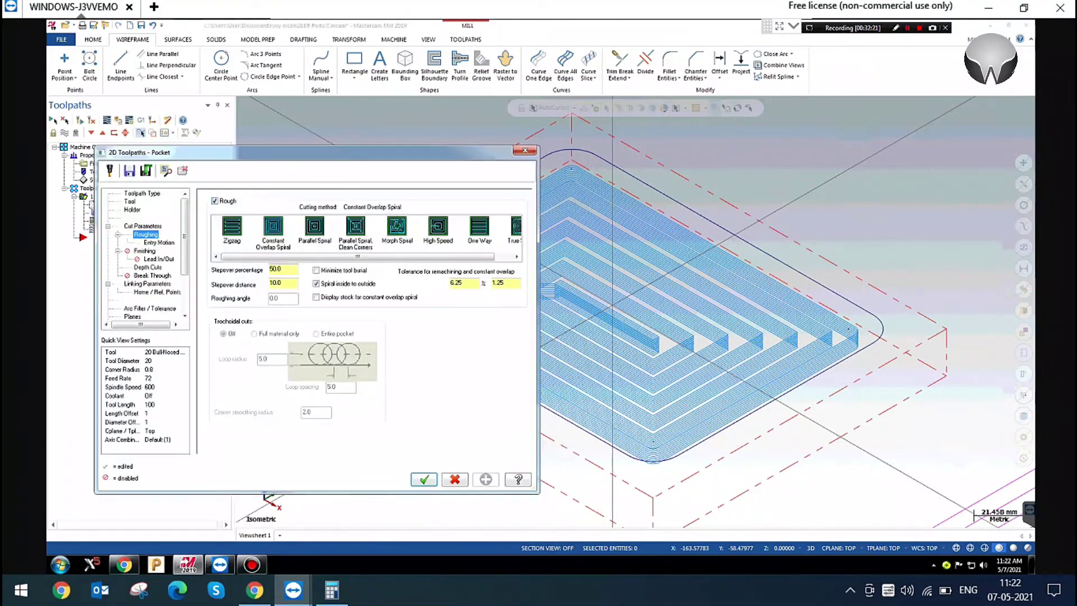
pyautogui.click(159, 242)
pyautogui.click(146, 235)
pyautogui.click(315, 228)
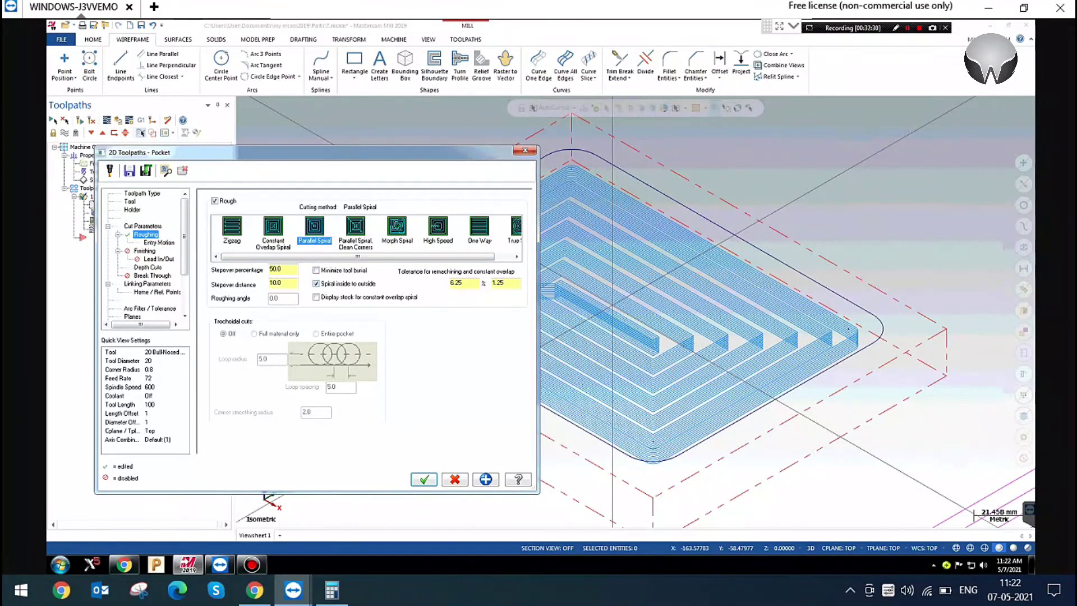
pyautogui.click(435, 477)
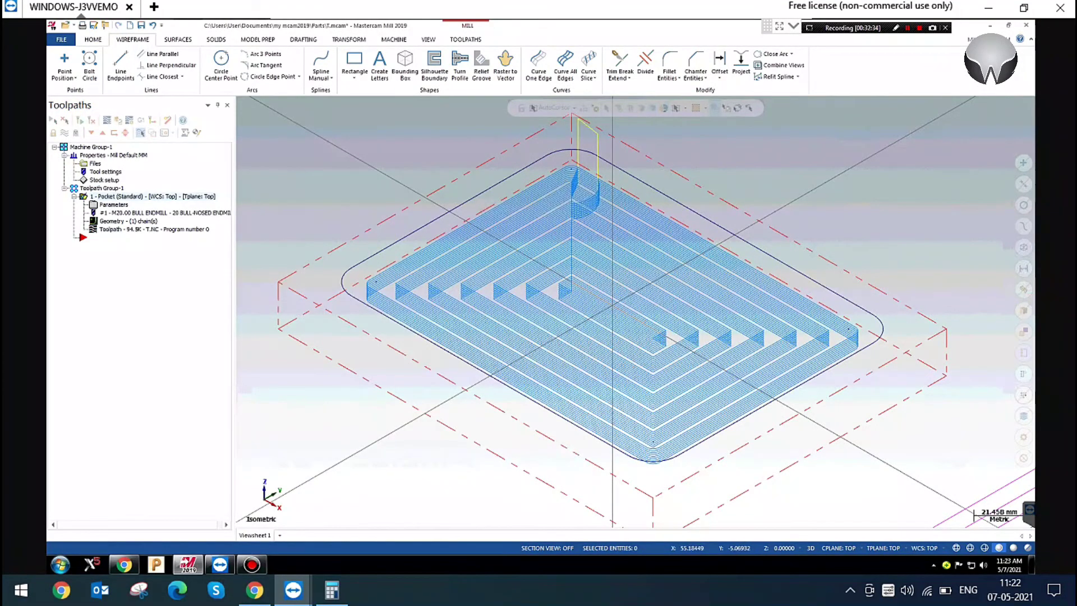
# Backplot the Parallel Spiral toolpath in isometric view and close the backplot
pyautogui.hotkey('alt', 't')
pyautogui.click(241, 104)
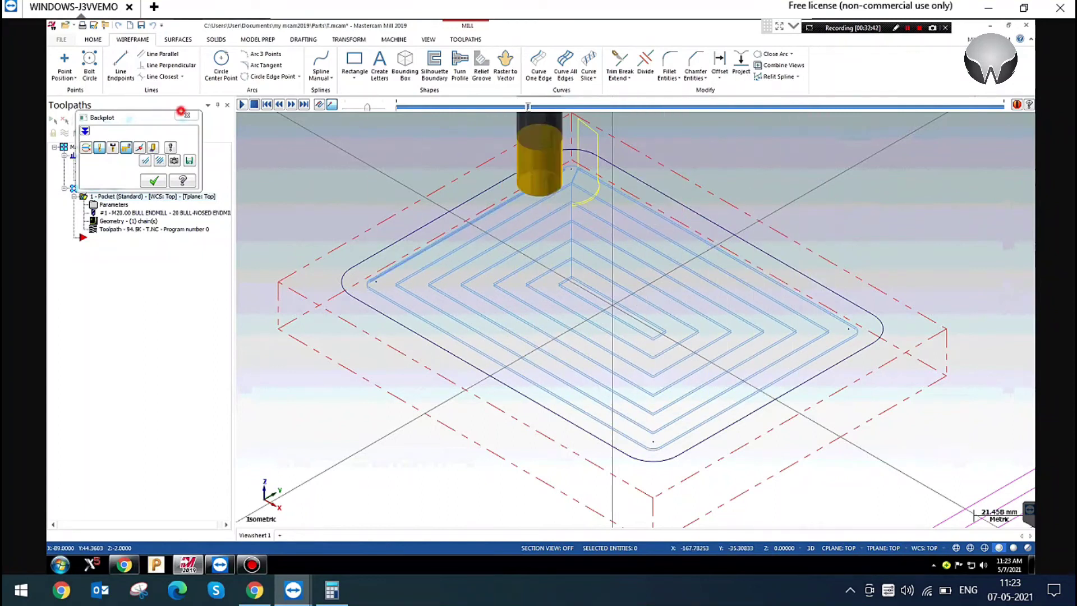
pyautogui.press('Escape')
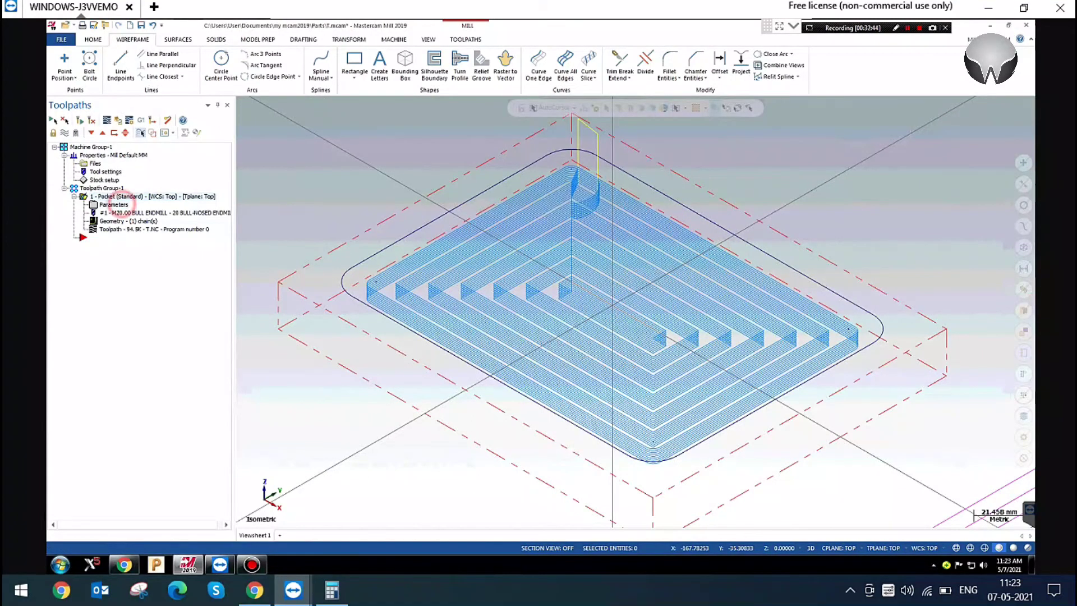
# Change the pocket's roughing cutting method to Parallel Spiral, Clean Corners and regenerate the operation
pyautogui.click(122, 205)
pyautogui.click(362, 242)
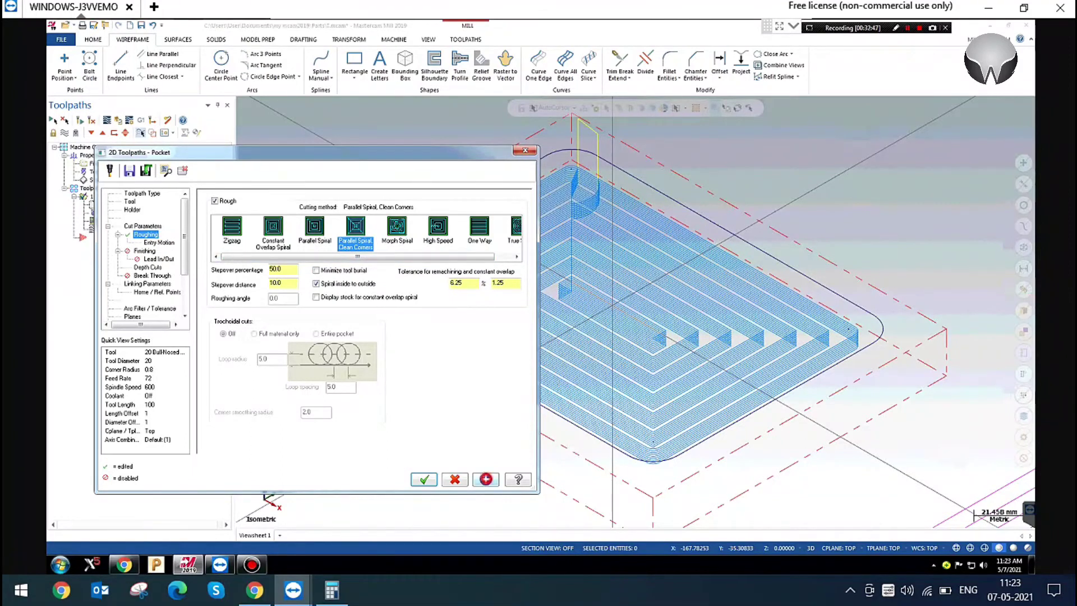
pyautogui.click(424, 479)
pyautogui.click(80, 120)
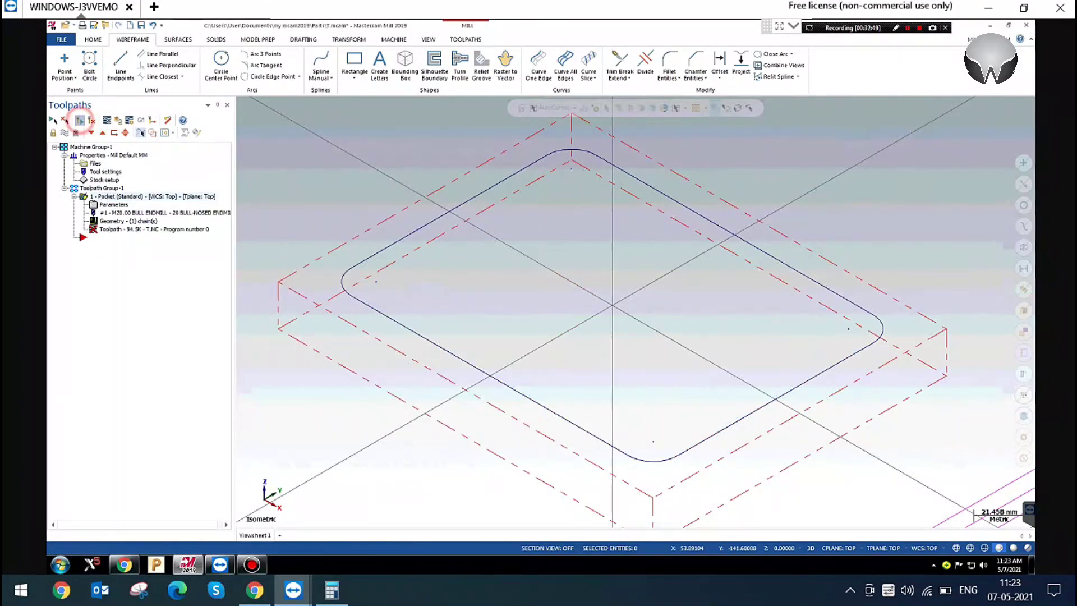
# Examine the corner loops of the clean-corners toolpath in top view, backplot its first passes and close the backplot
pyautogui.rightClick(361, 177)
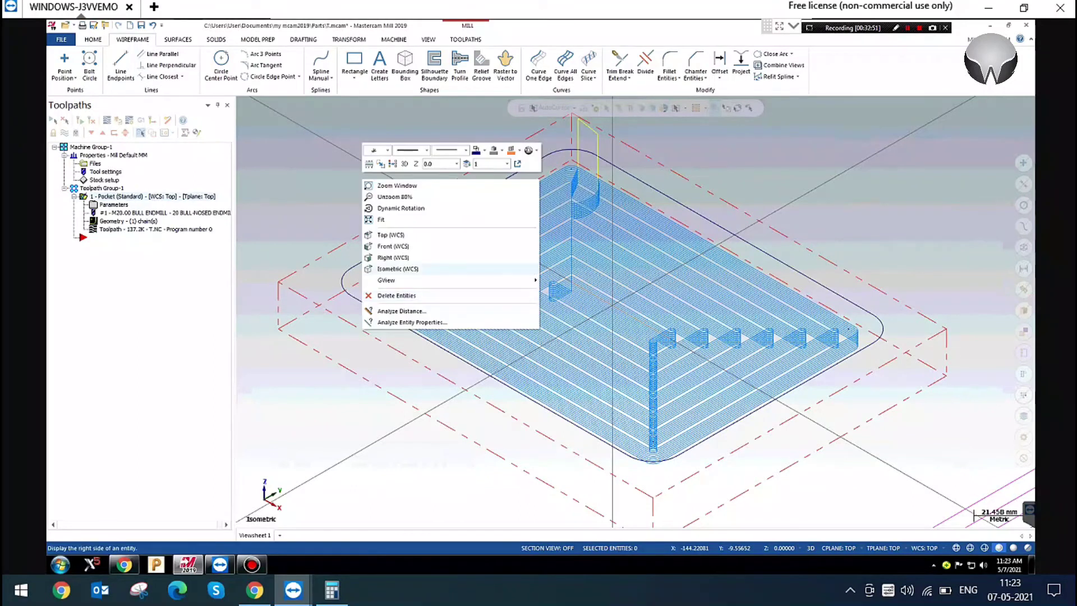
pyautogui.click(390, 235)
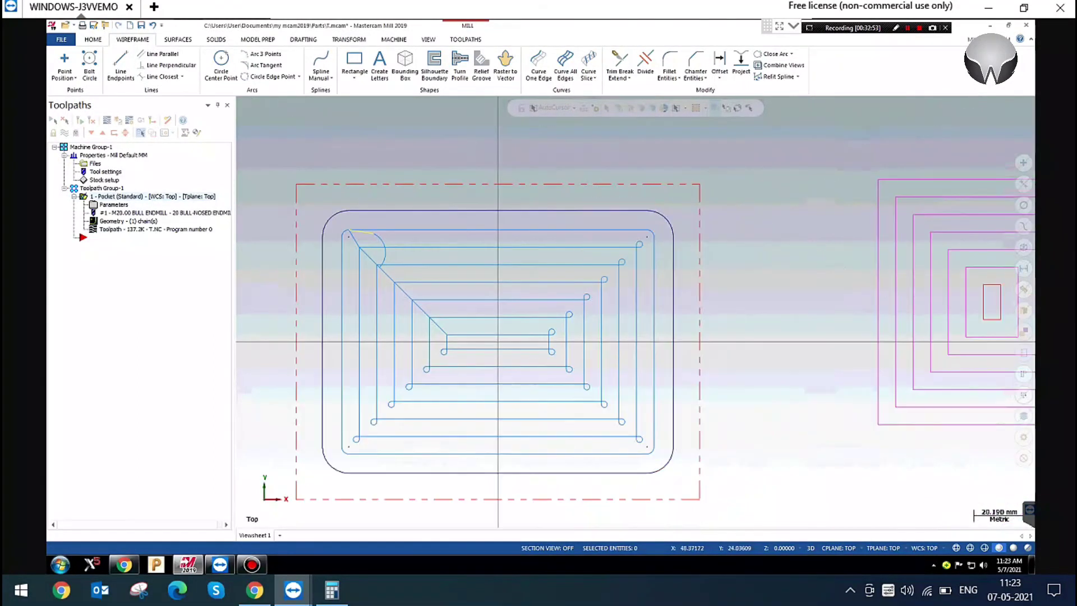
pyautogui.scroll(3, 610, 271)
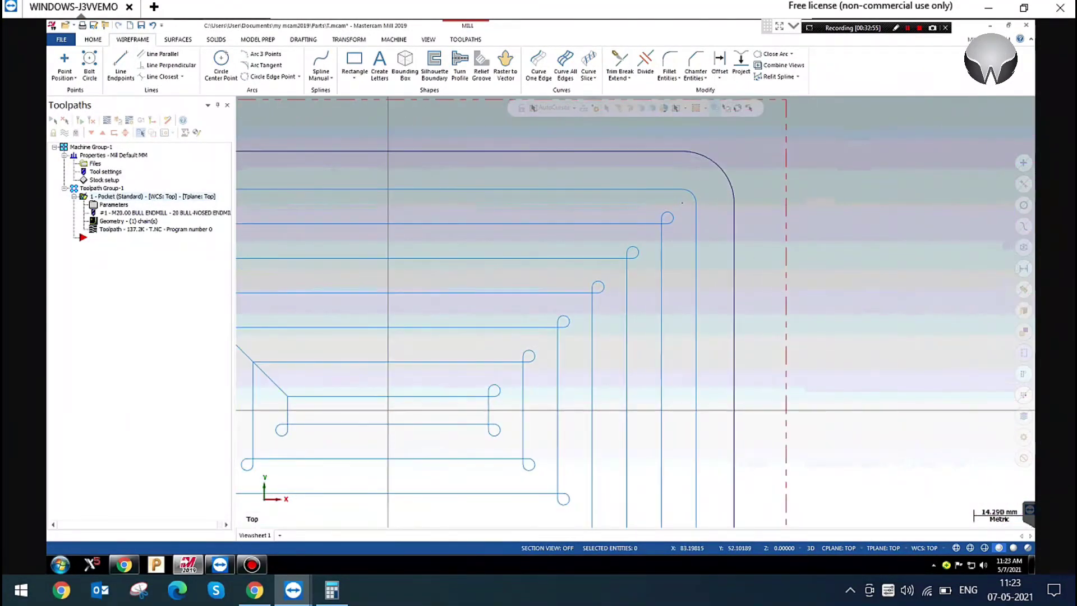
pyautogui.scroll(-3, 668, 253)
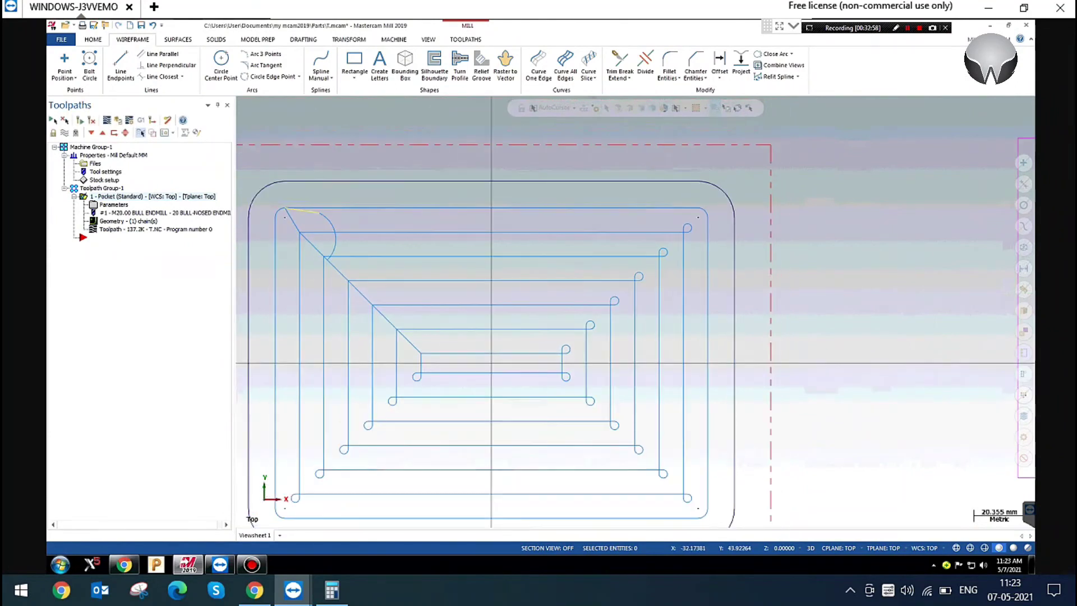
pyautogui.click(107, 120)
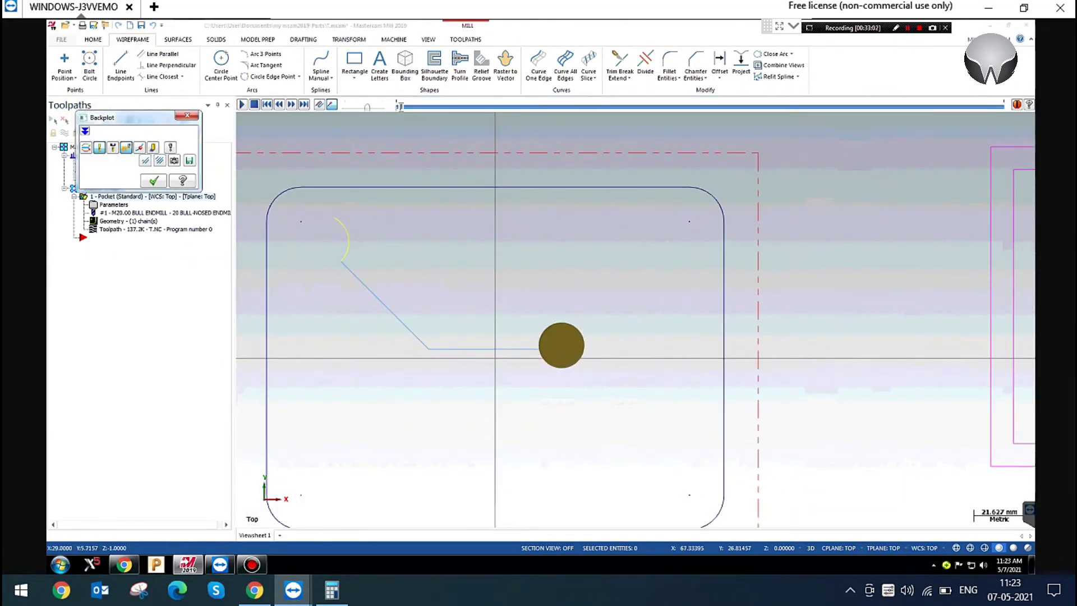
pyautogui.scroll(2, 555, 365)
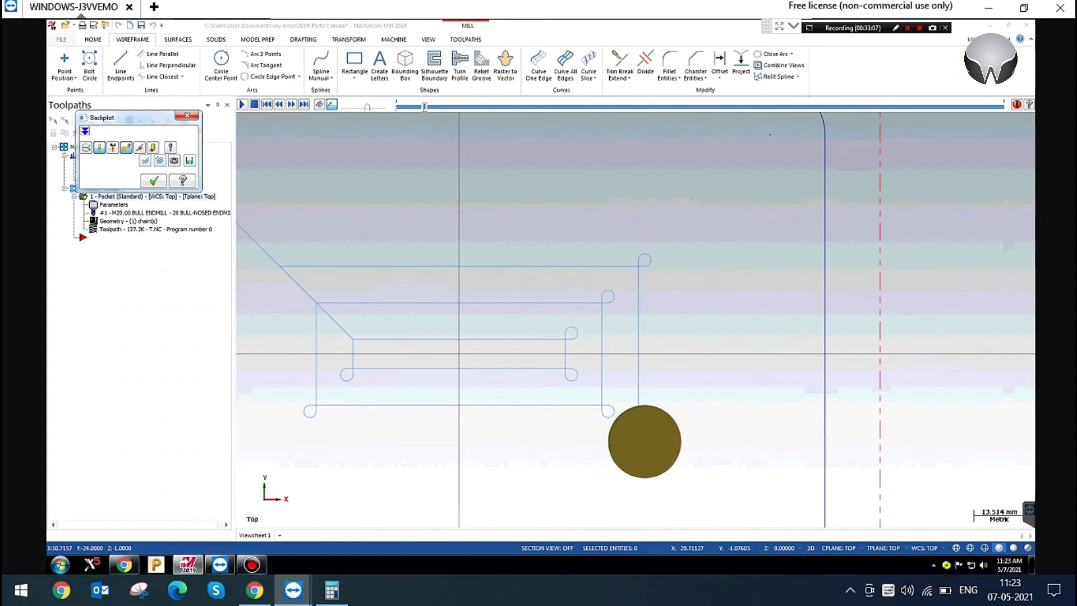
pyautogui.scroll(-1, 671, 358)
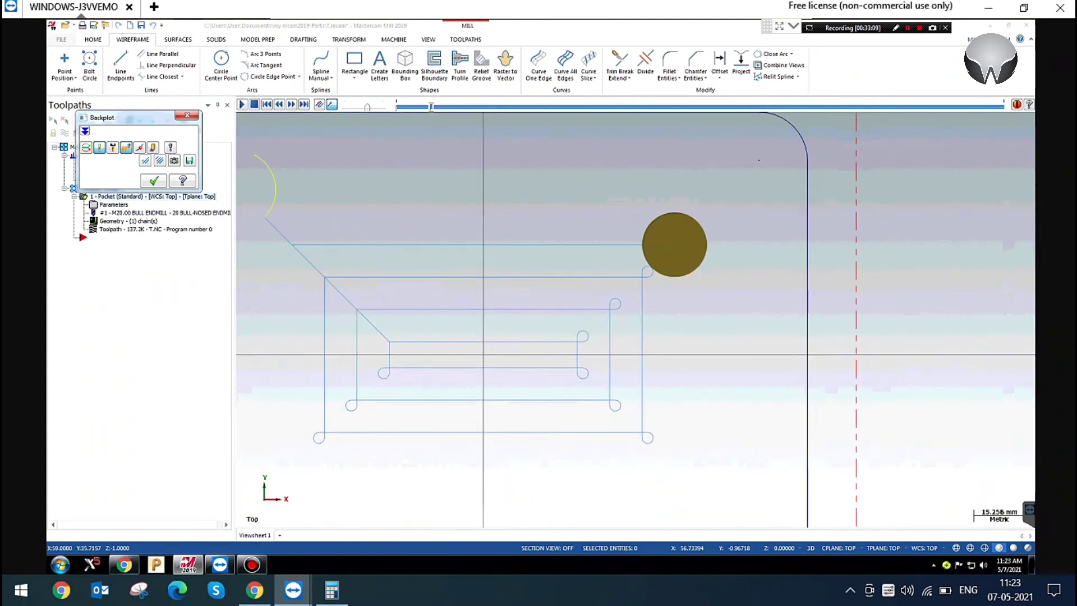
pyautogui.scroll(-1, 650, 357)
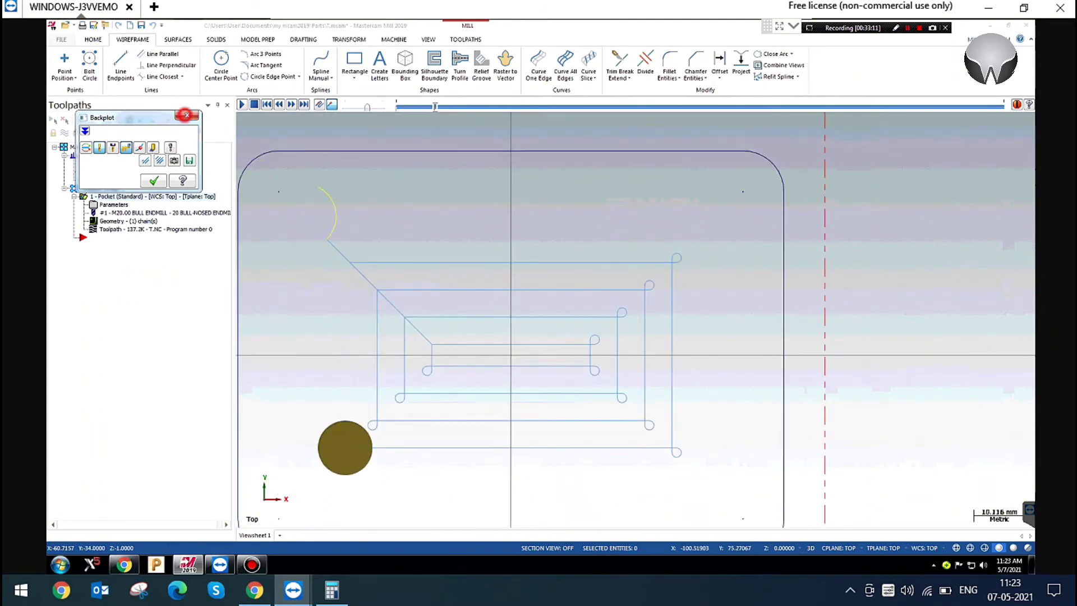
pyautogui.click(187, 115)
# Set the pocket's roughing cutting method to Morph Spiral and regenerate the operation
pyautogui.click(114, 205)
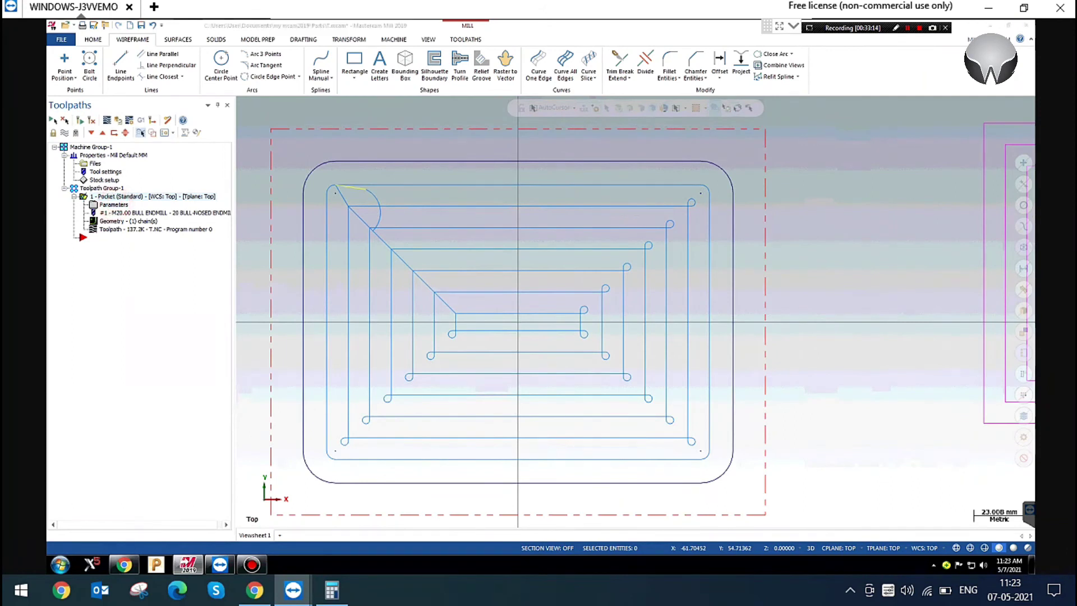
pyautogui.click(273, 230)
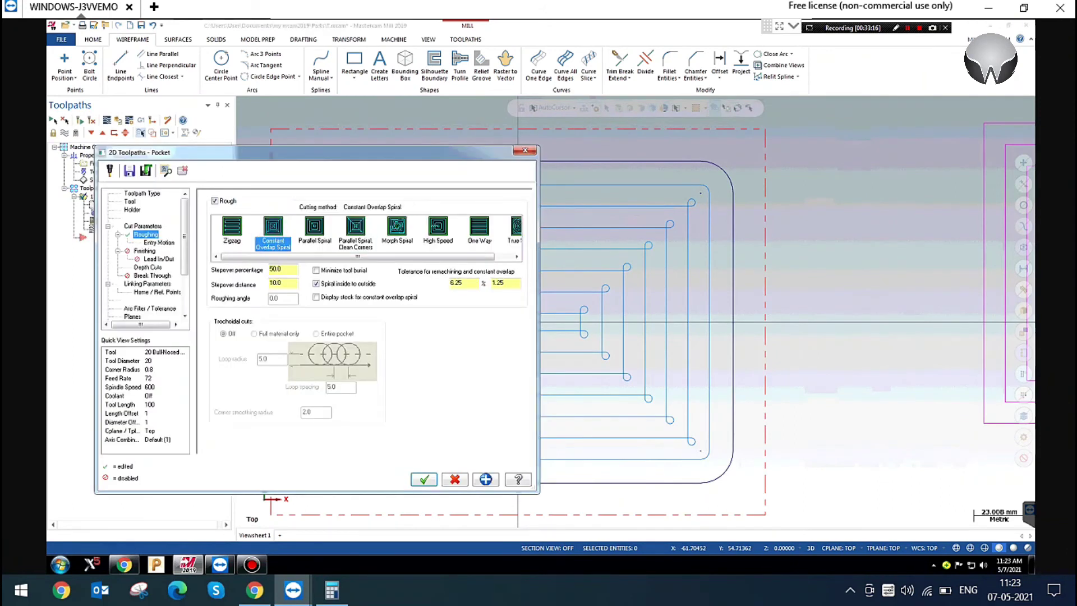
pyautogui.click(399, 232)
pyautogui.click(397, 227)
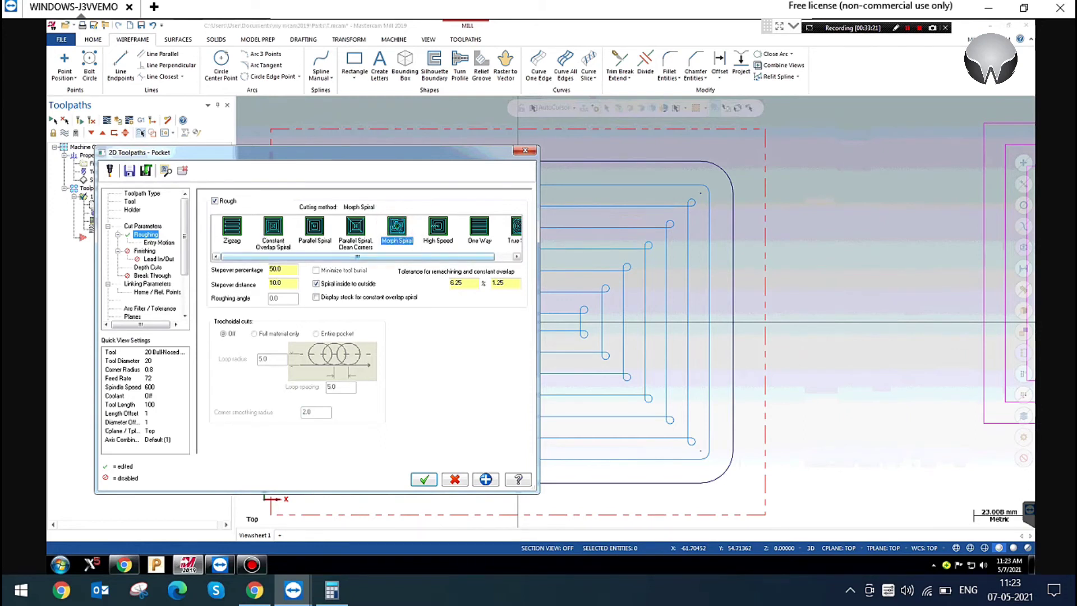
pyautogui.click(486, 479)
pyautogui.click(424, 479)
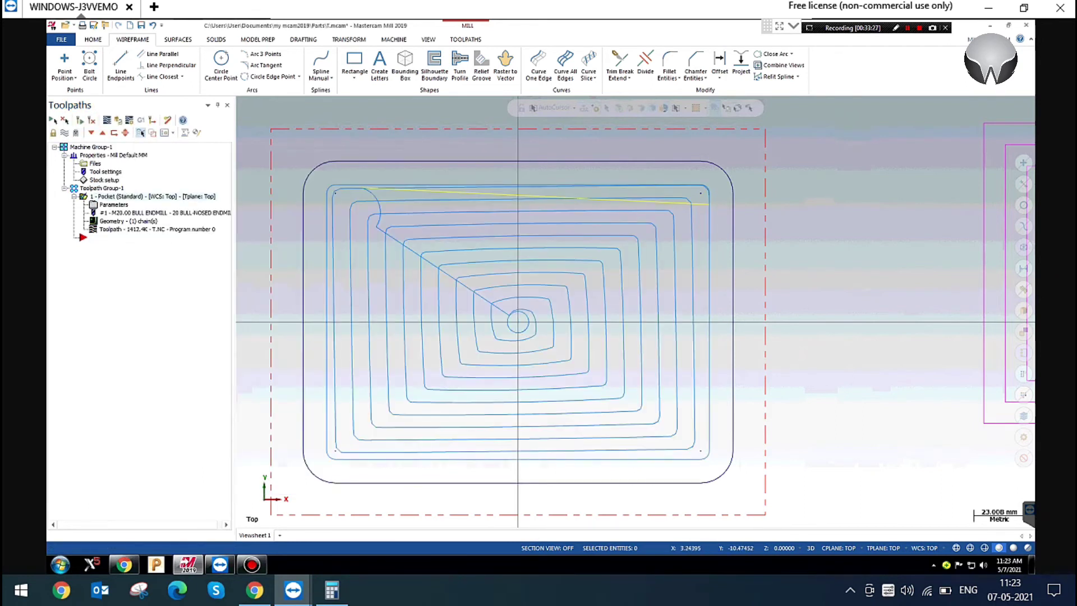
# Backplot the start of the Morph Spiral toolpath move by move, close the backplot and inspect the full spiral
pyautogui.click(106, 120)
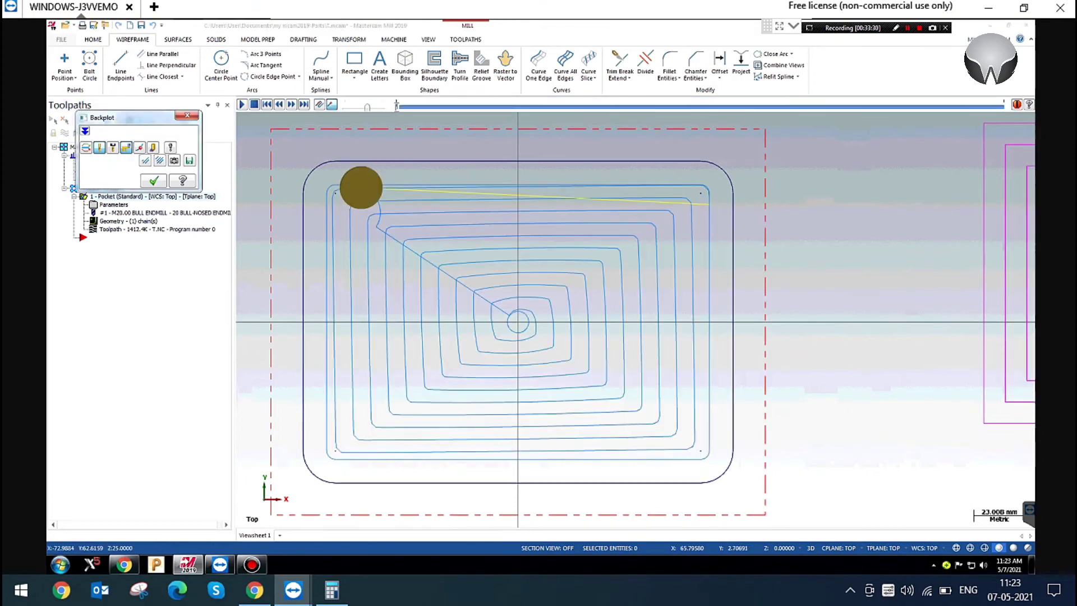
pyautogui.press('s')
pyautogui.press('s')
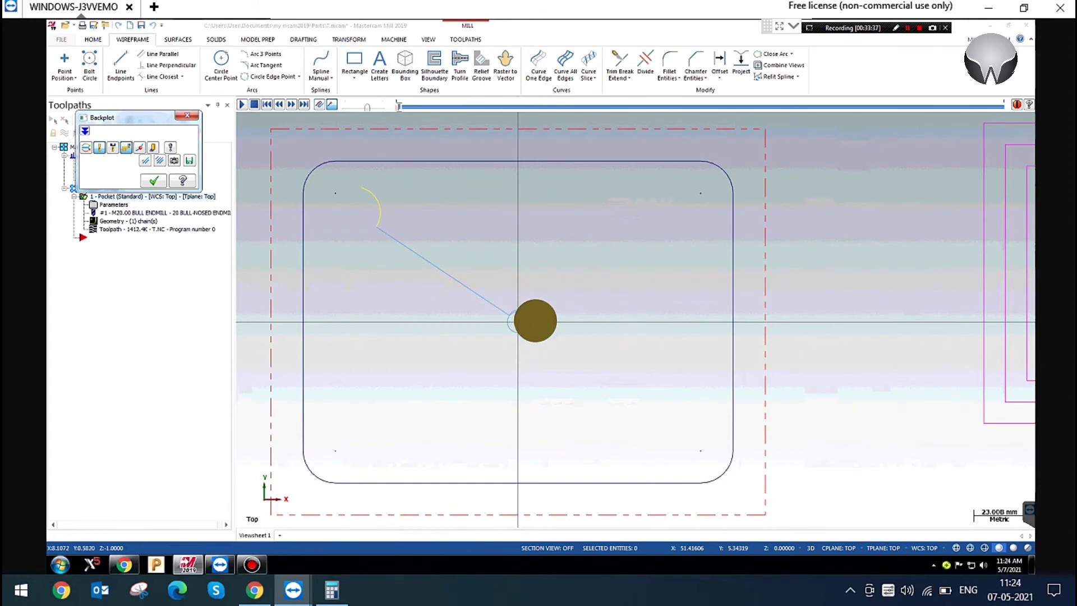
pyautogui.click(292, 105)
pyautogui.click(291, 105)
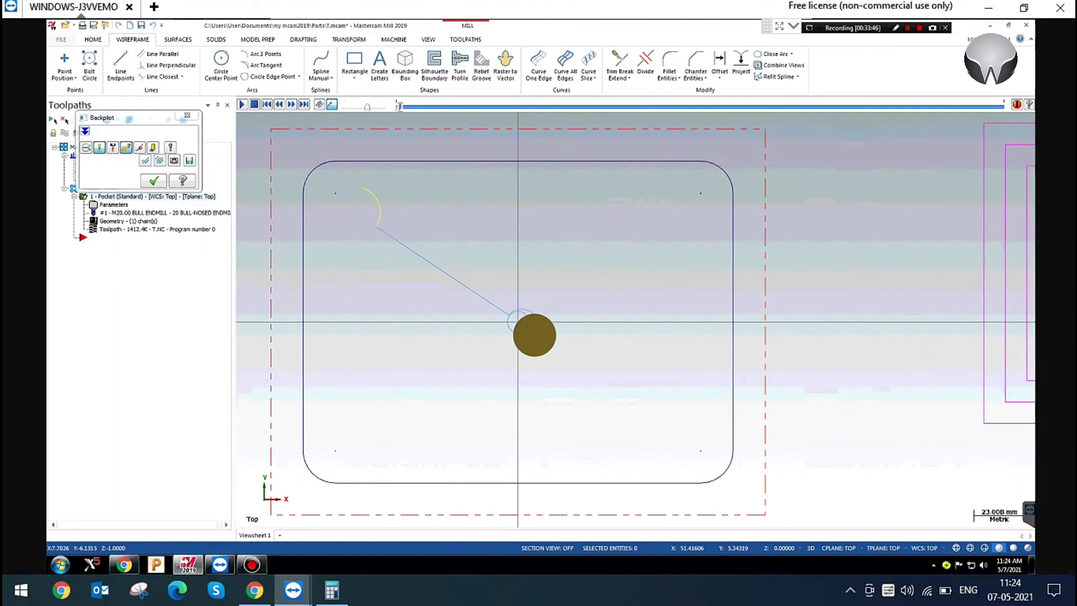
pyautogui.click(187, 115)
pyautogui.scroll(5, 558, 354)
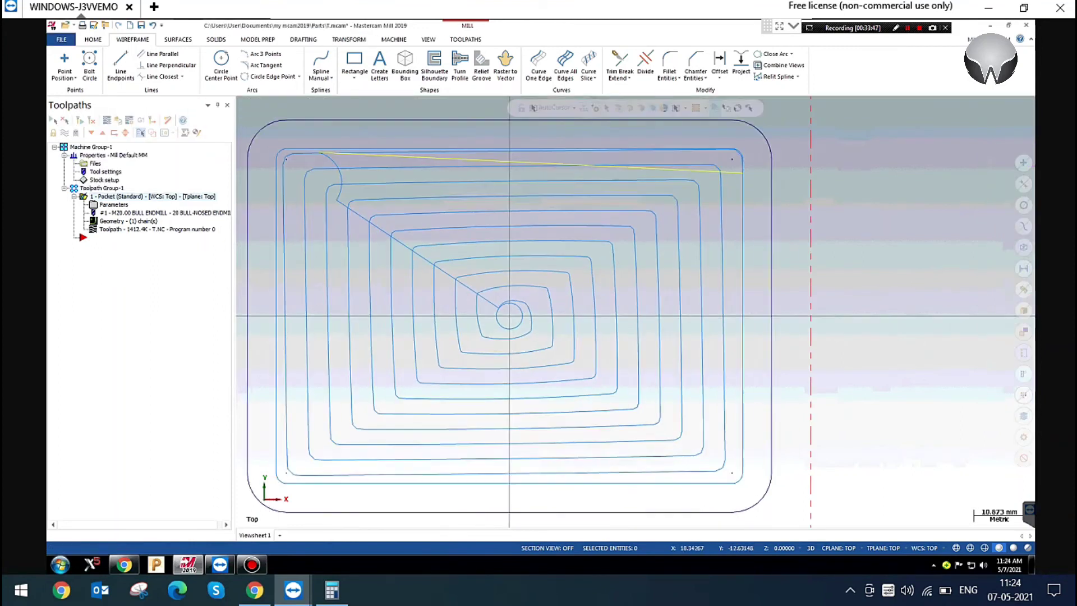
pyautogui.scroll(-5, 645, 353)
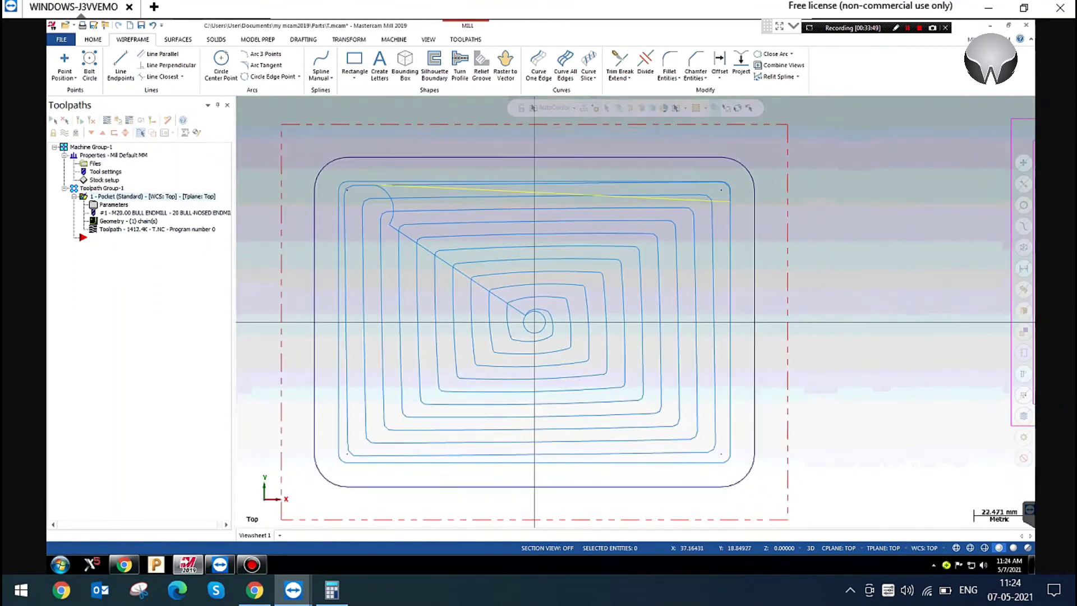
# Duplicate the pocket operation within the same toolpath group
pyautogui.rightClick(115, 195)
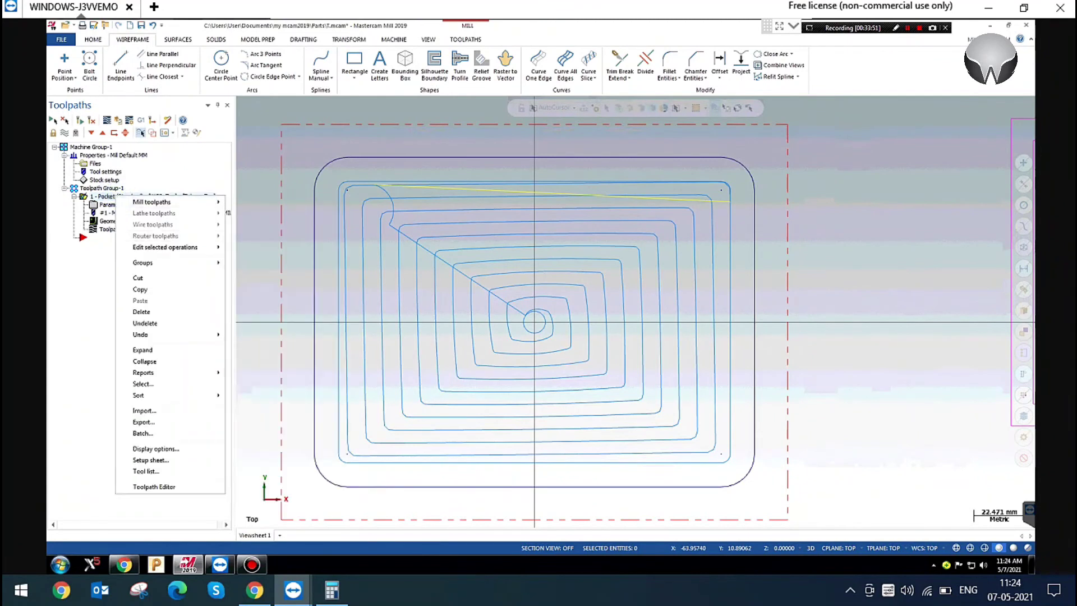
pyautogui.click(150, 290)
pyautogui.rightClick(115, 245)
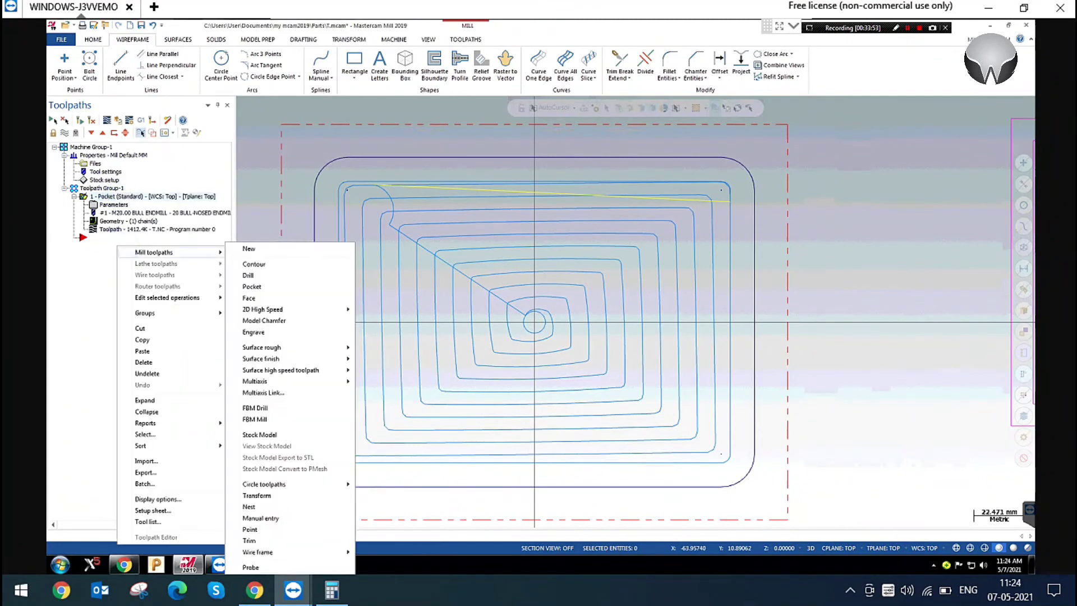
pyautogui.click(142, 339)
pyautogui.hotkey('ctrl', 'v')
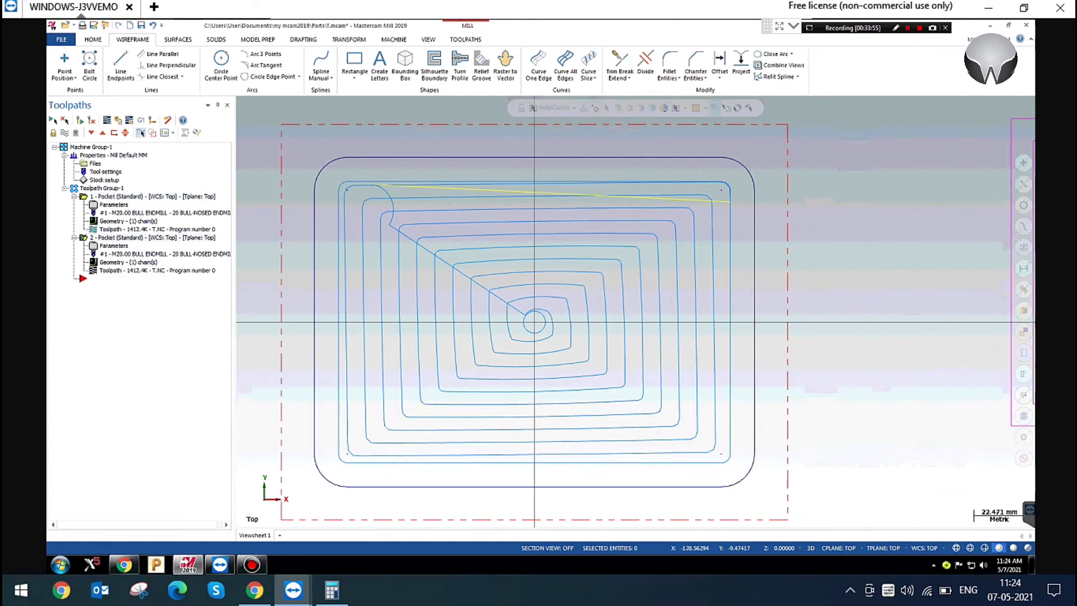
# Set the second pocket operation's roughing cutting method to Constant Overlap Spiral and regenerate it
pyautogui.click(114, 246)
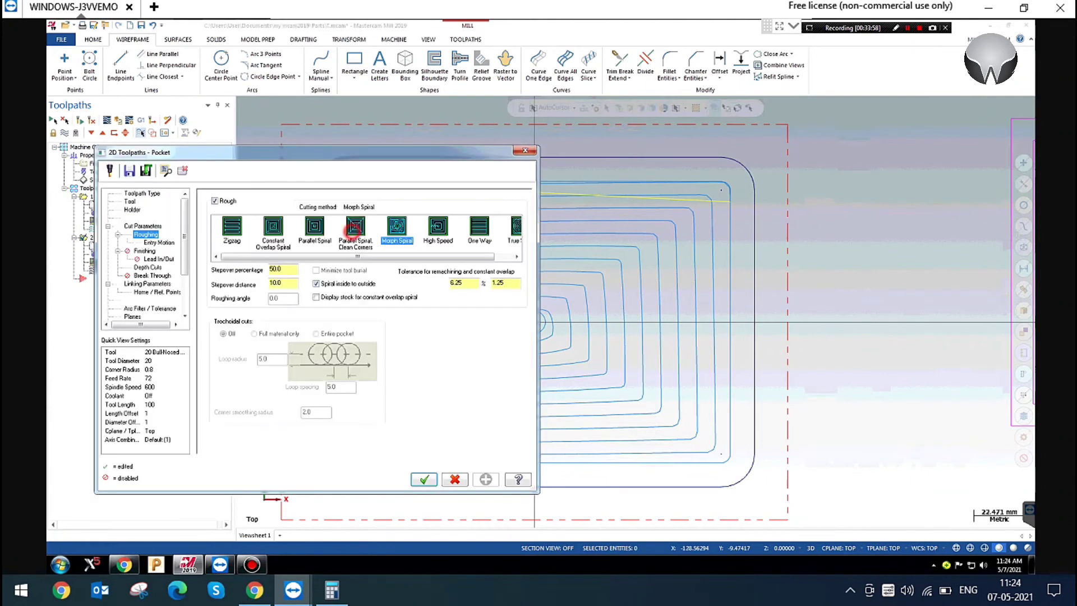
pyautogui.click(273, 228)
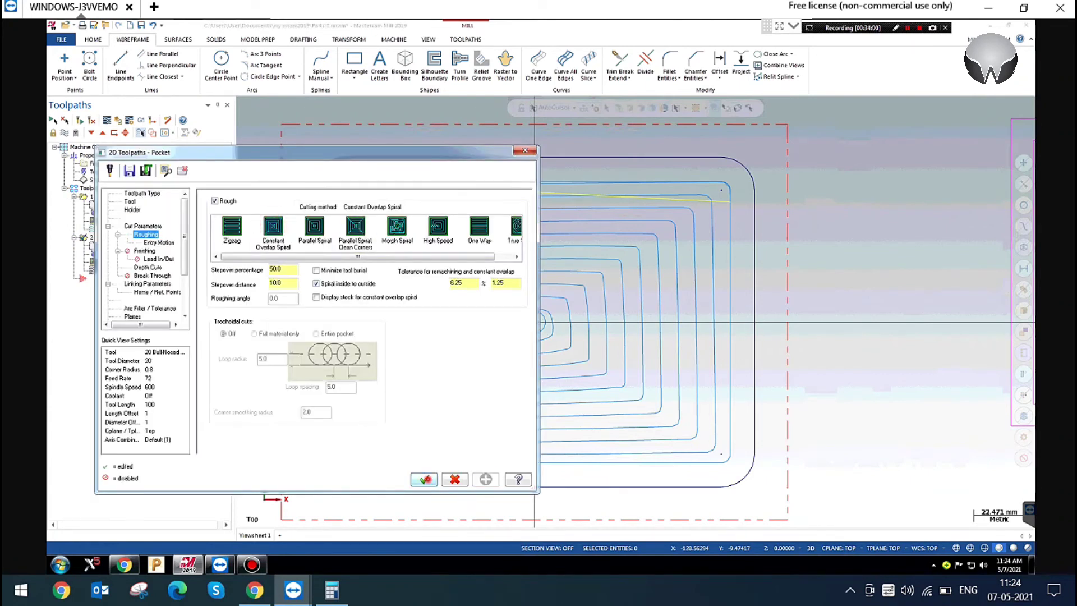
pyautogui.click(424, 479)
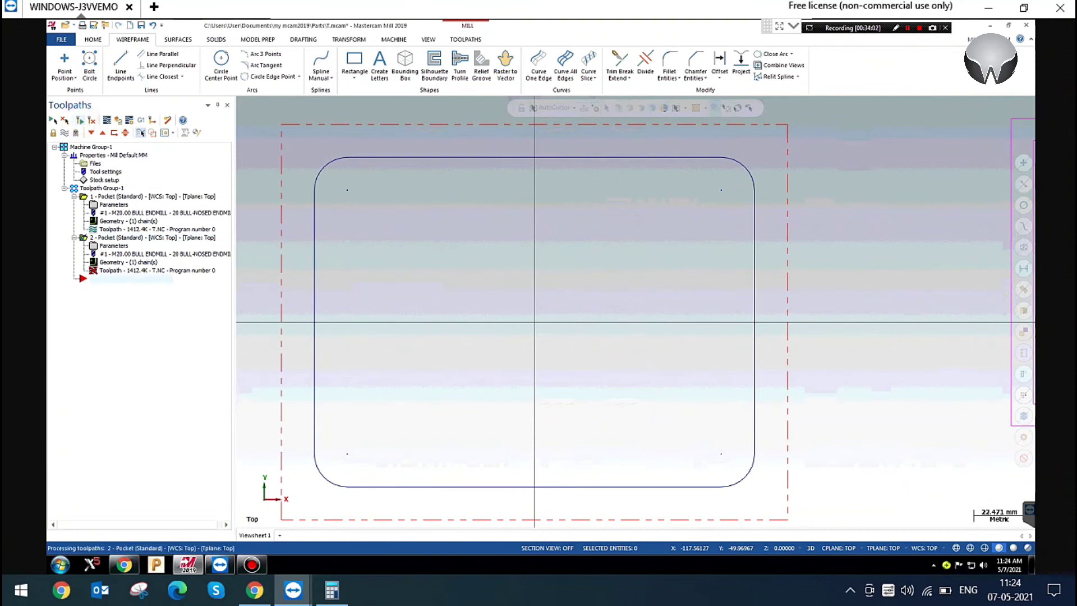
# Backplot the start of the second pocket's Constant Overlap Spiral toolpath move by move and close the backplot
pyautogui.click(107, 119)
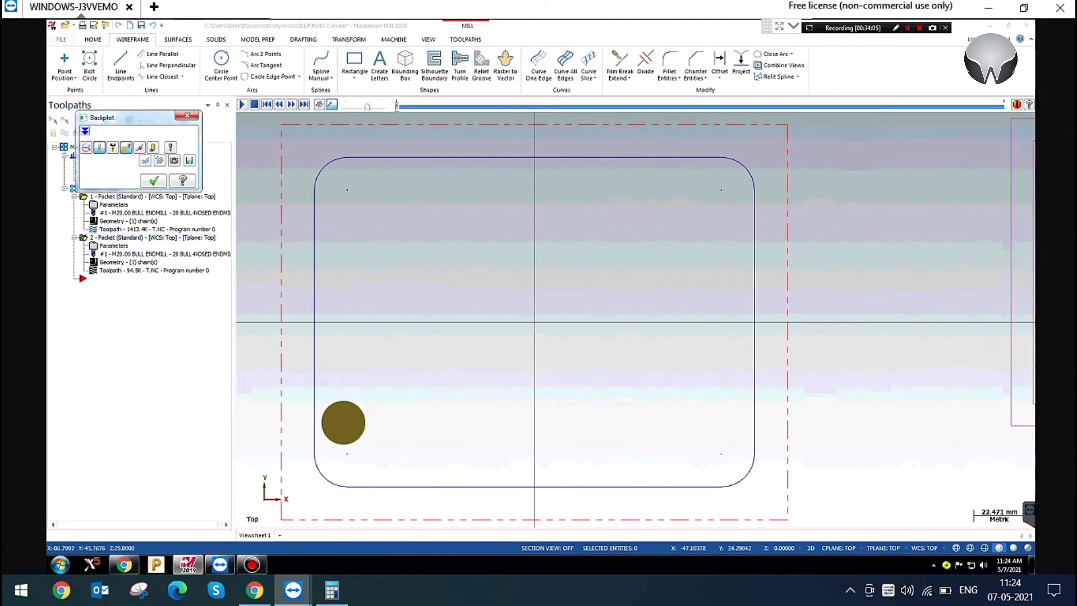
pyautogui.click(291, 105)
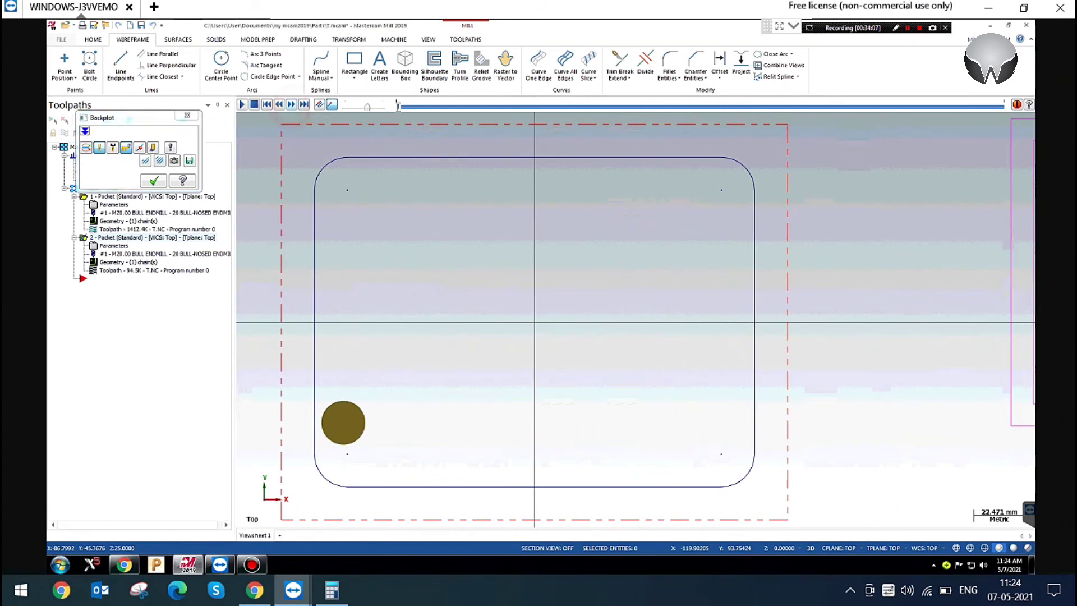
pyautogui.click(292, 105)
pyautogui.click(292, 104)
pyautogui.click(292, 105)
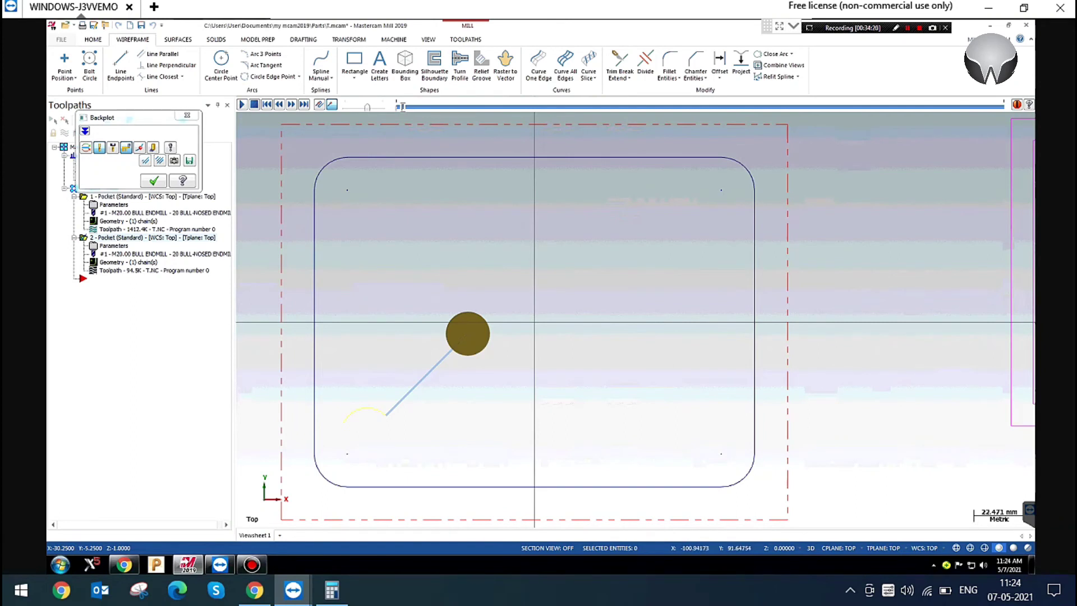
pyautogui.click(291, 105)
pyautogui.click(292, 105)
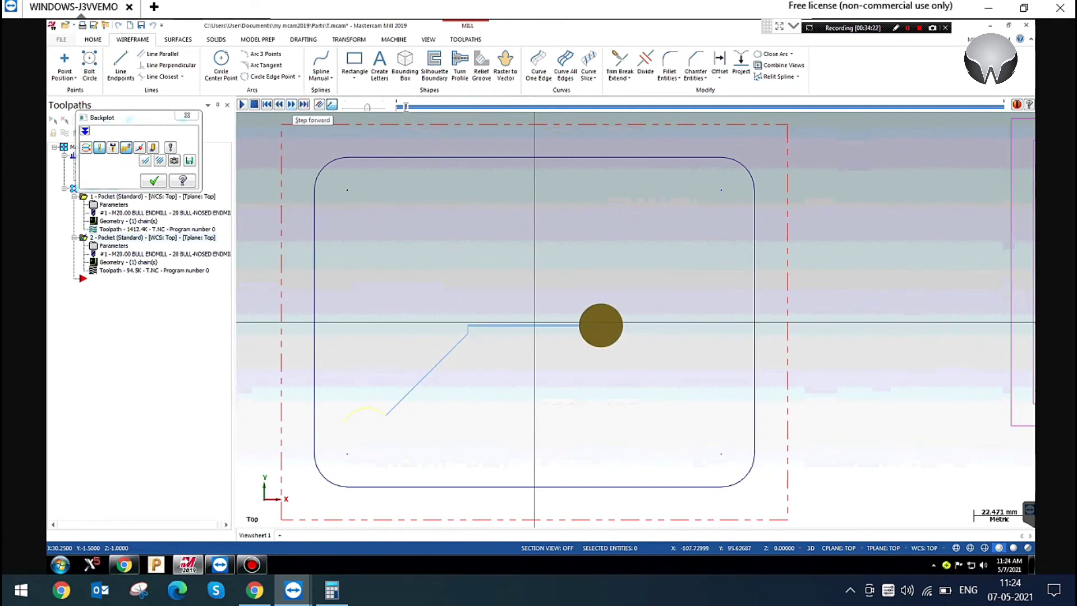
pyautogui.click(292, 105)
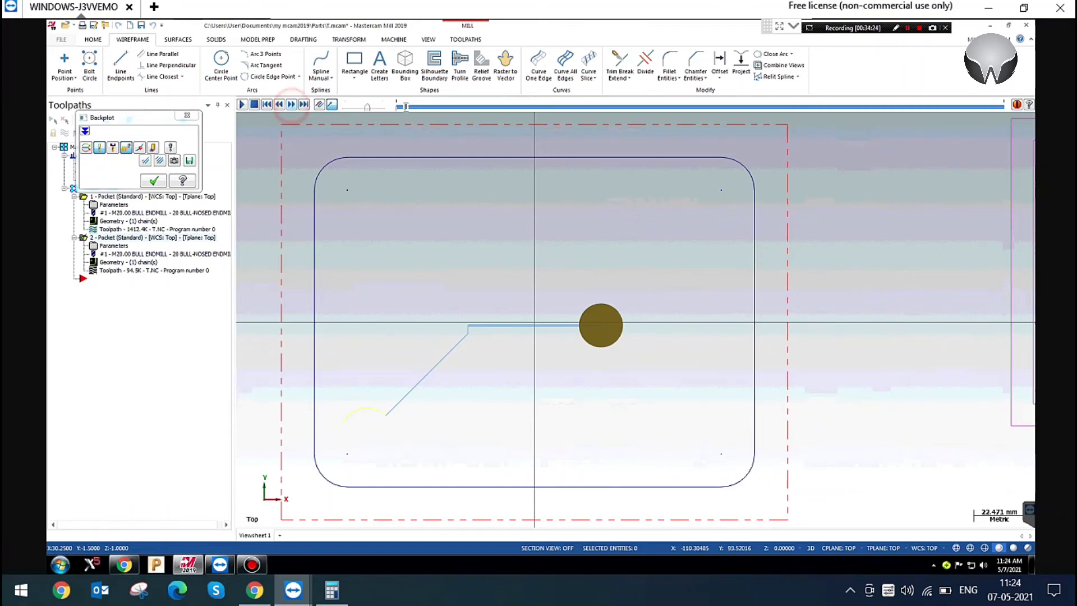
pyautogui.click(291, 105)
pyautogui.click(292, 104)
pyautogui.click(291, 105)
pyautogui.click(291, 105)
pyautogui.click(292, 105)
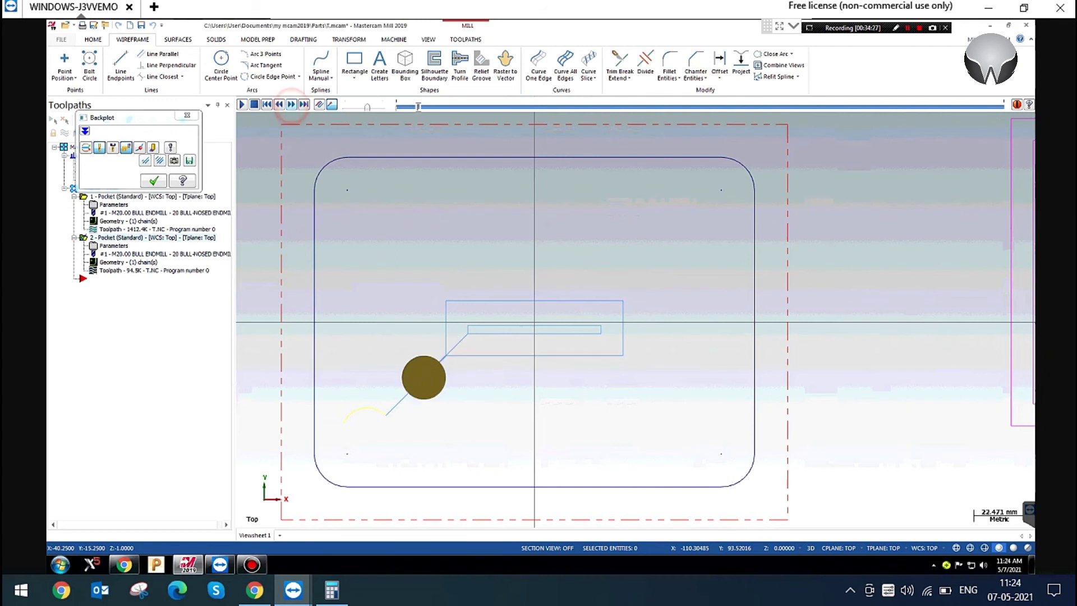
pyautogui.click(291, 105)
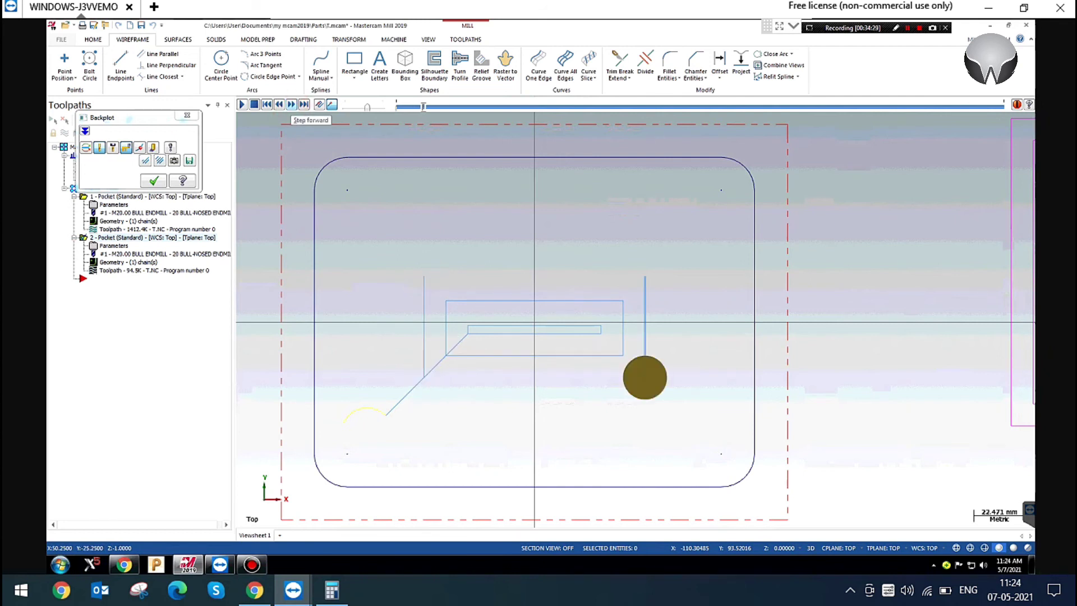
pyautogui.click(187, 115)
# Backplot the first pocket operation's Morph Spiral toolpath for comparison and close the backplot
pyautogui.click(142, 195)
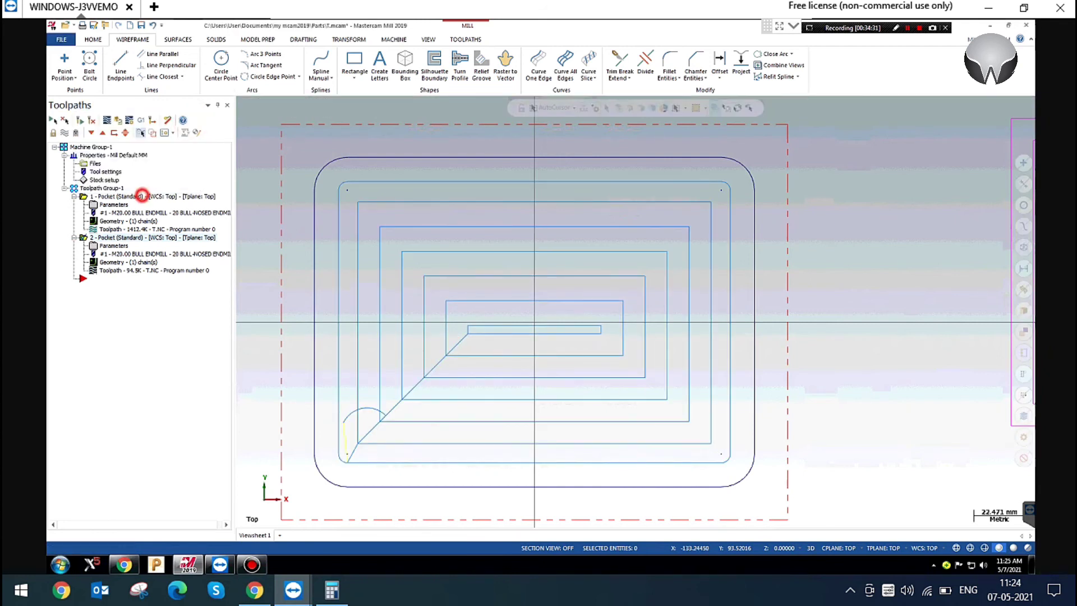
pyautogui.click(108, 120)
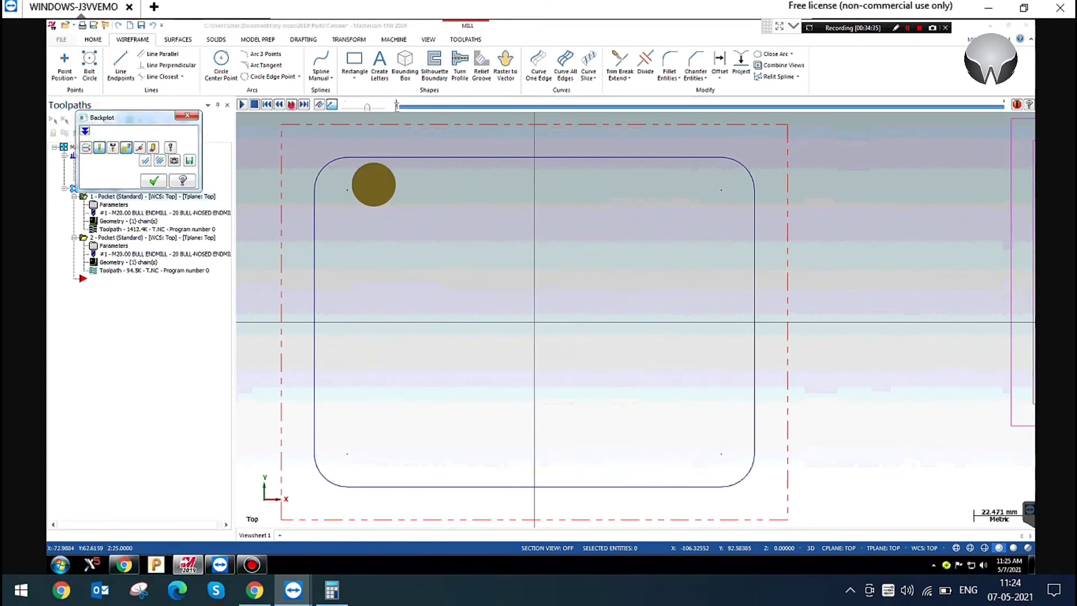
pyautogui.click(291, 105)
pyautogui.click(291, 105)
pyautogui.click(241, 104)
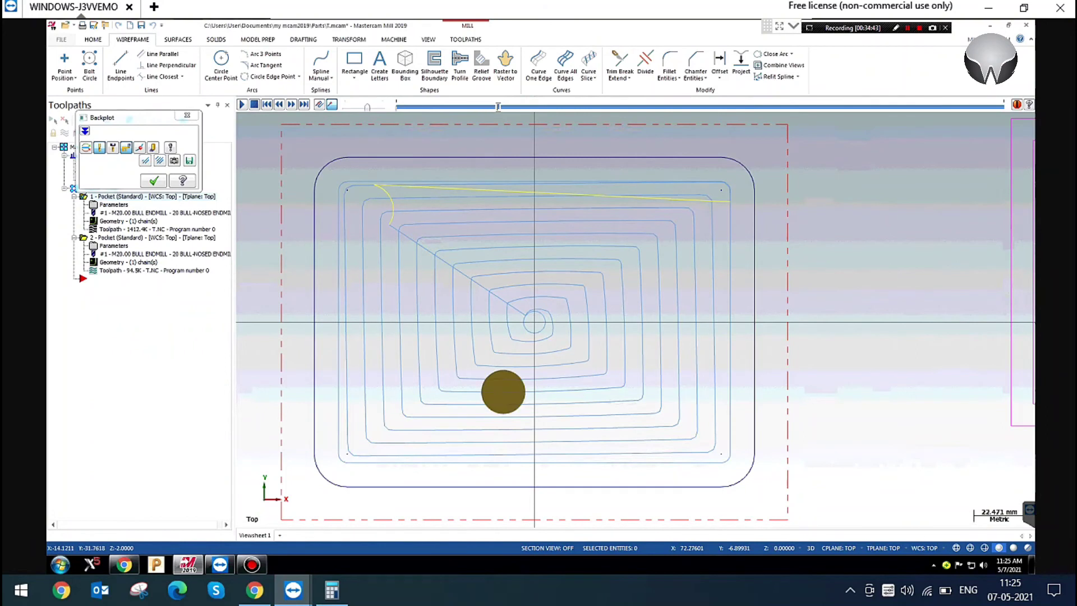
pyautogui.click(187, 115)
pyautogui.click(921, 313)
# Set the first pocket operation's roughing cutting method to High Speed with a stepover distance of 1.0 mm
pyautogui.click(113, 205)
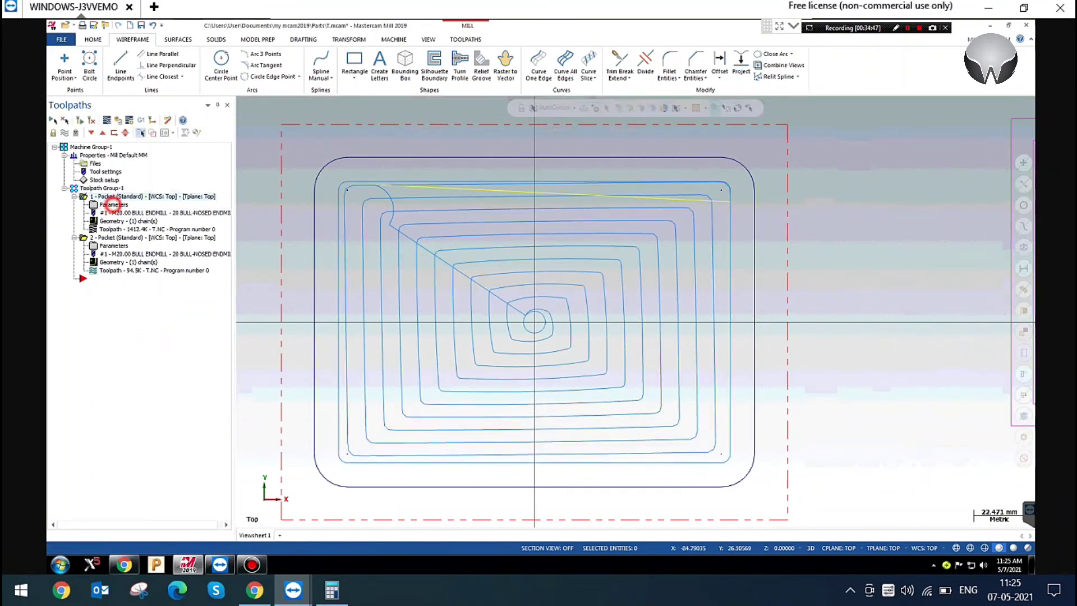
pyautogui.click(439, 236)
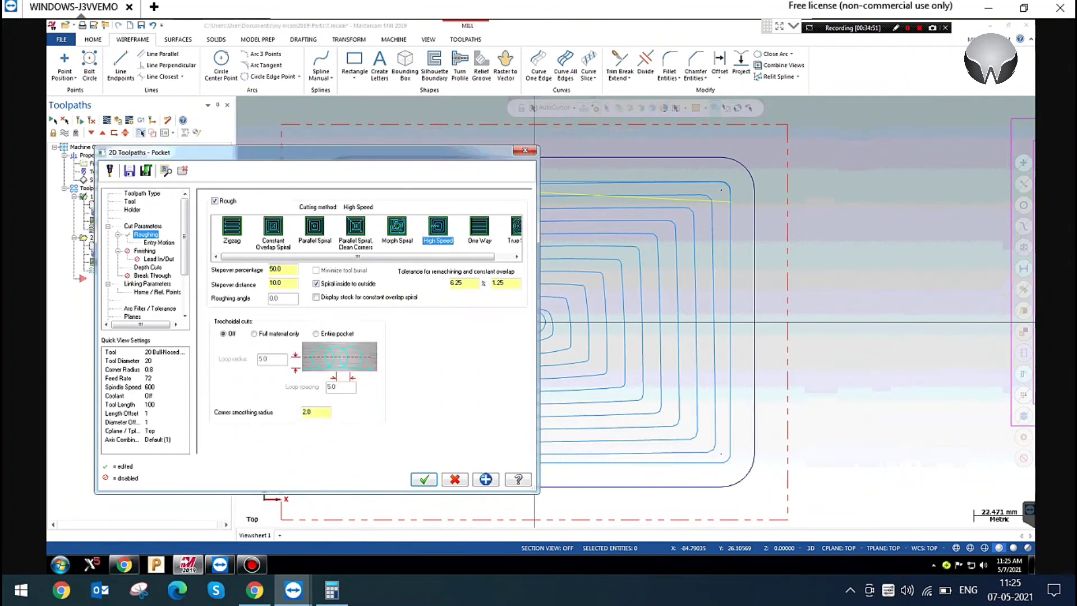
pyautogui.moveTo(378, 256)
pyautogui.mouseDown()
pyautogui.moveTo(395, 256)
pyautogui.moveTo(358, 257)
pyautogui.mouseUp()
pyautogui.moveTo(414, 257); pyautogui.dragTo(433, 256)
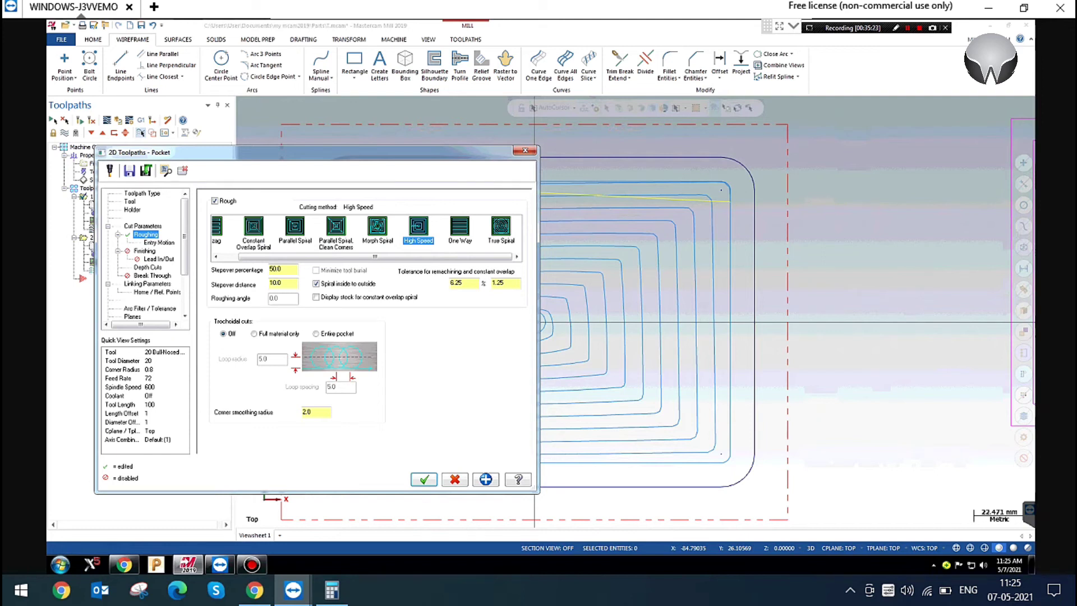
pyautogui.doubleClick(289, 283)
# Set the trochoidal cuts to Full material only, keeping the loop radius, loop spacing and corner smoothing values, and regenerate the operation
pyautogui.click(224, 333)
pyautogui.click(225, 333)
pyautogui.click(274, 334)
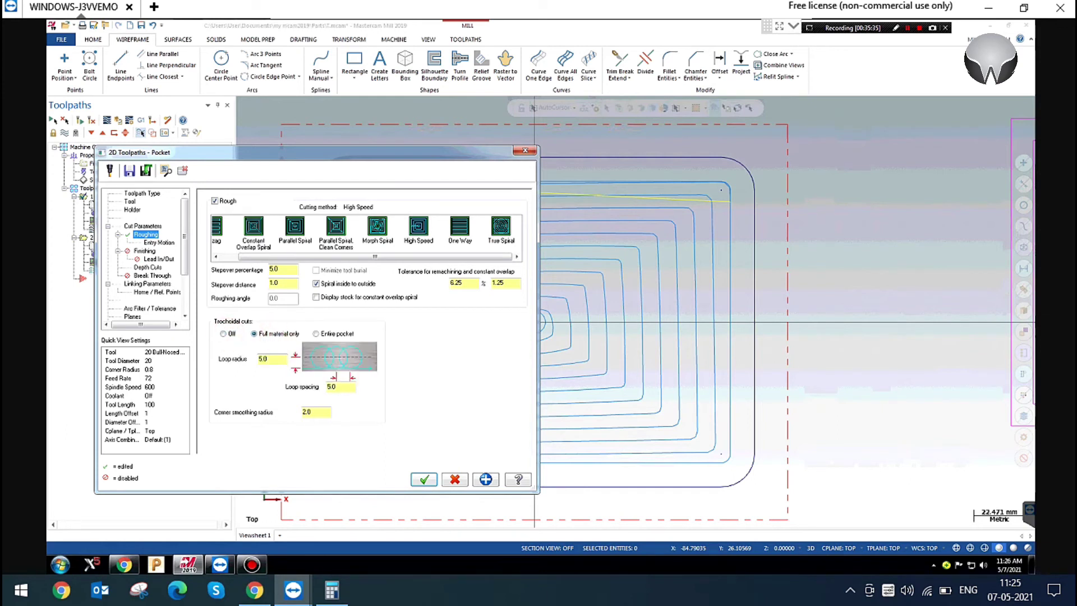
pyautogui.doubleClick(276, 359)
pyautogui.doubleClick(340, 386)
pyautogui.doubleClick(313, 412)
pyautogui.click(424, 479)
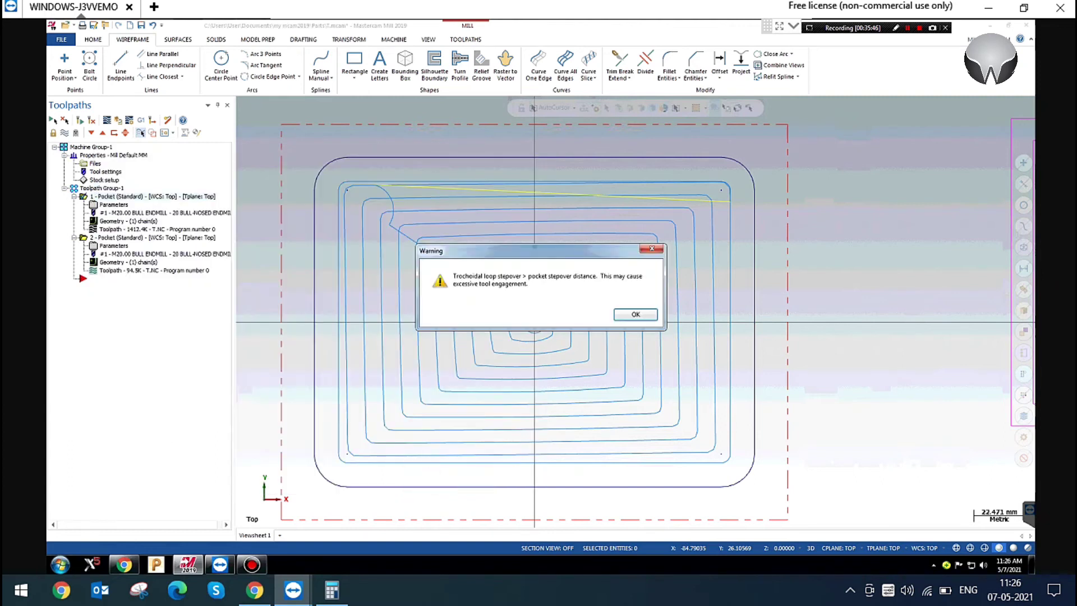
pyautogui.click(635, 314)
pyautogui.click(79, 120)
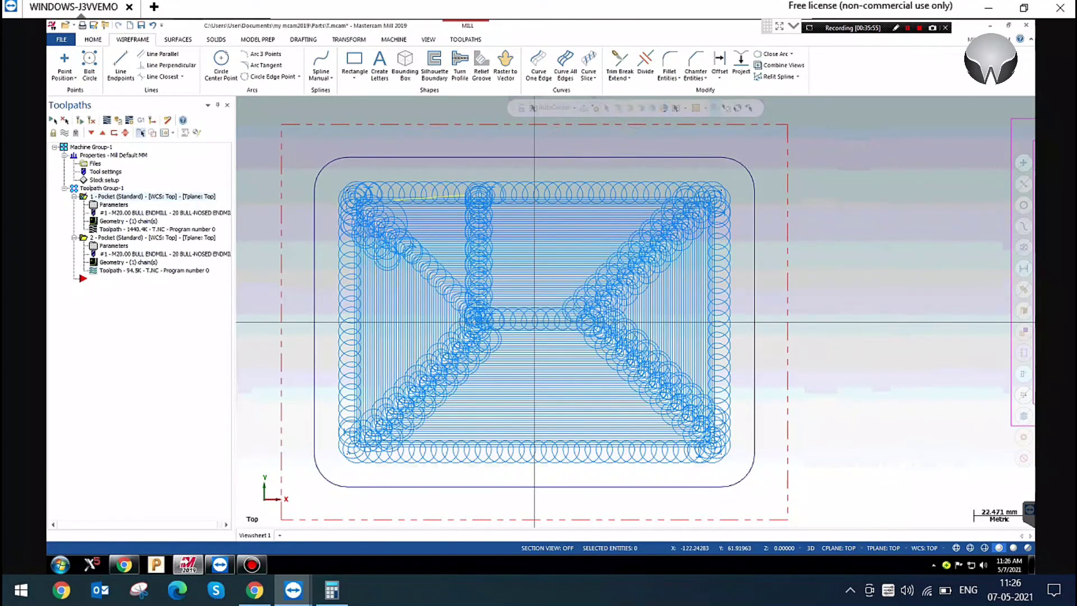
# Backplot the first pocket's High Speed trochoidal toolpath and close the backplot
pyautogui.click(106, 120)
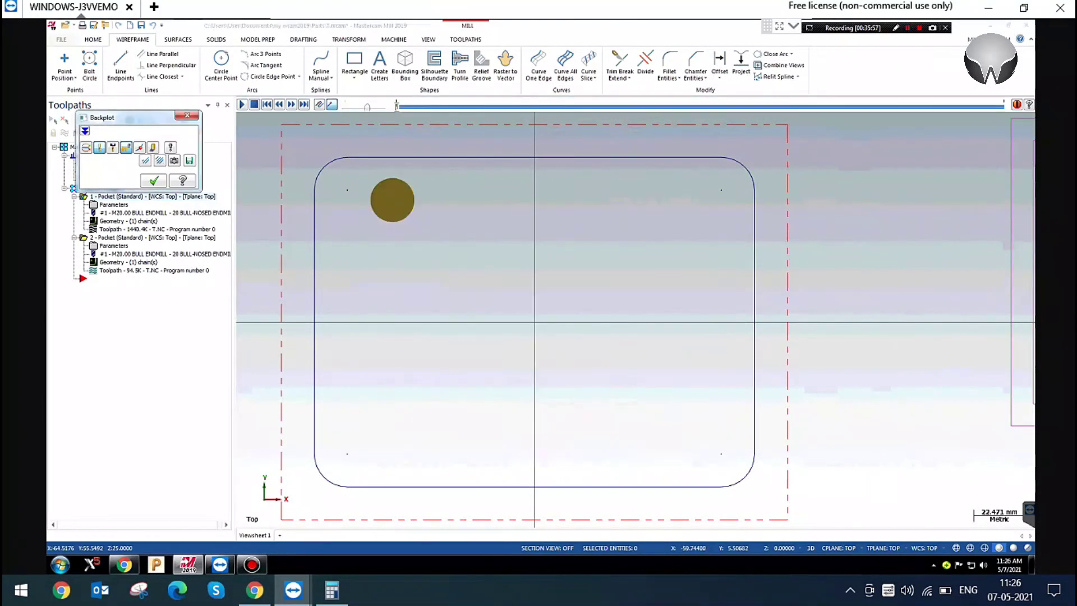
pyautogui.click(242, 104)
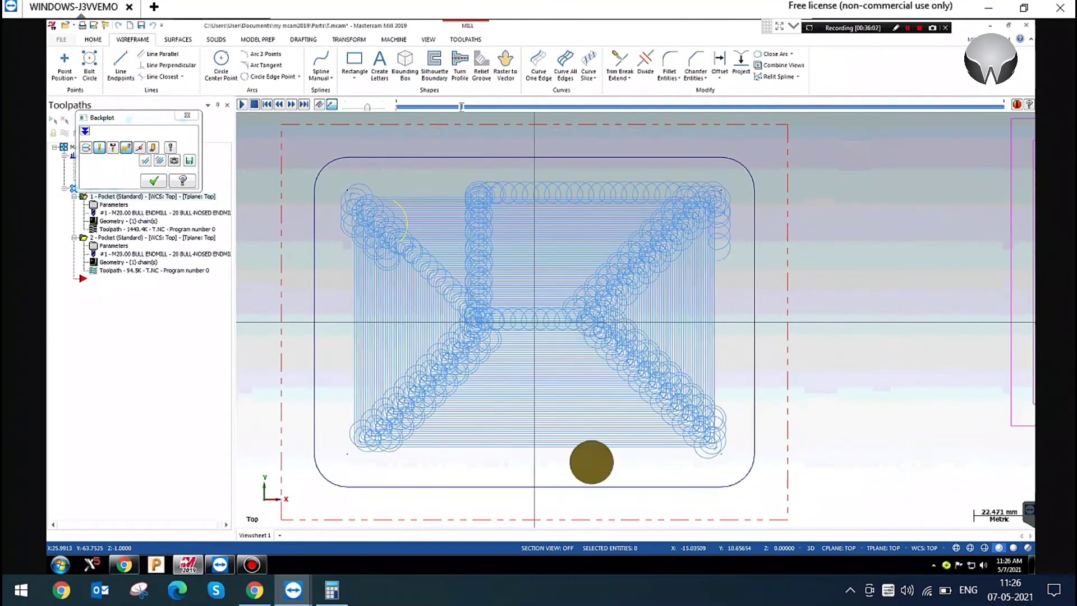
pyautogui.press('Escape')
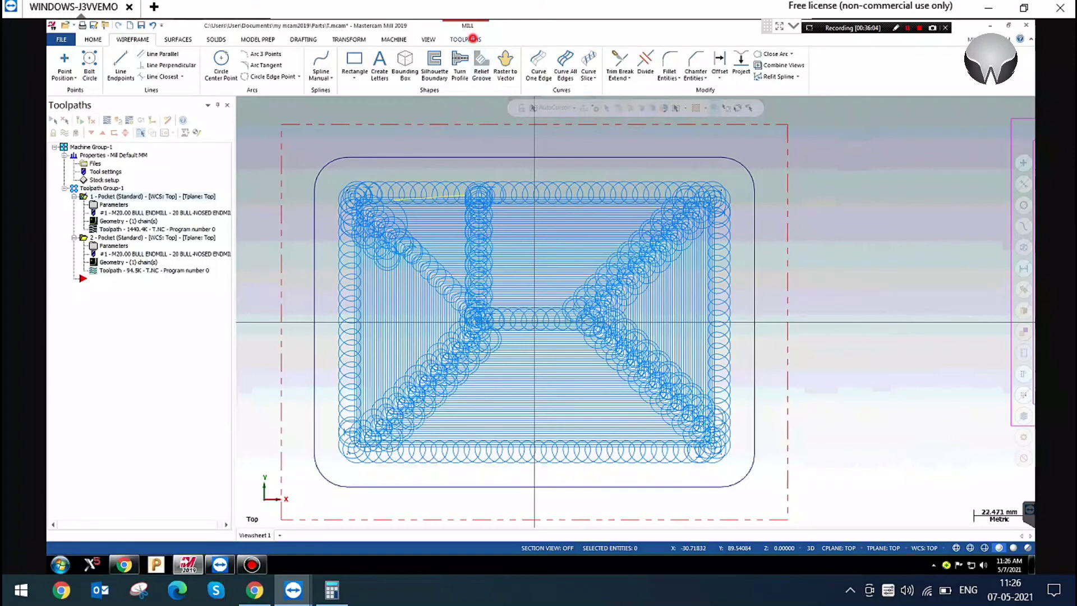
# Review the 2D High Speed mill toolpath types available for a new operation without adding one
pyautogui.click(466, 39)
pyautogui.rightClick(110, 278)
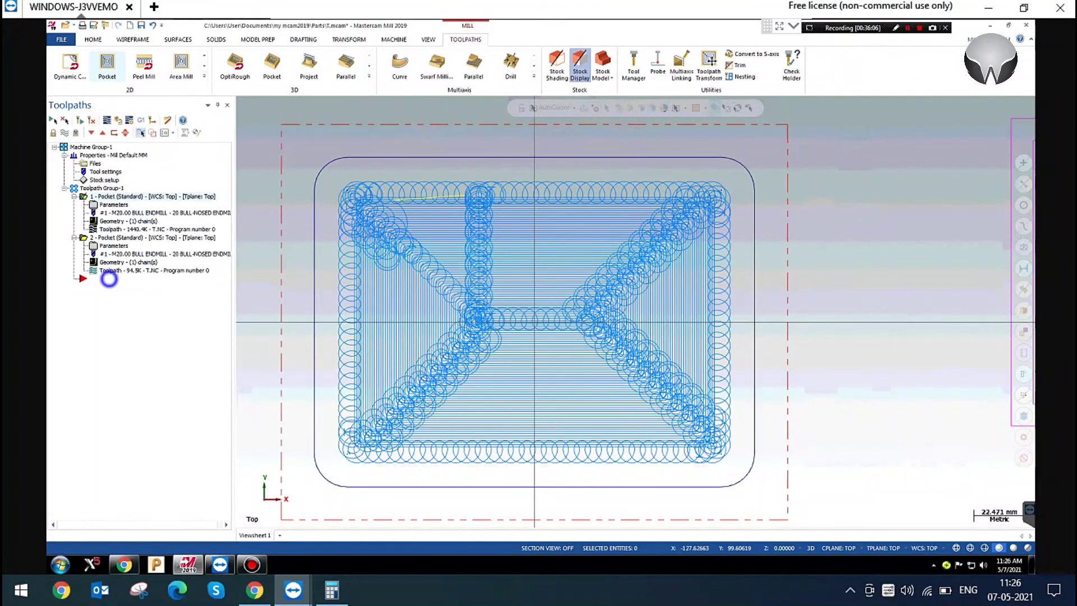
pyautogui.click(158, 262)
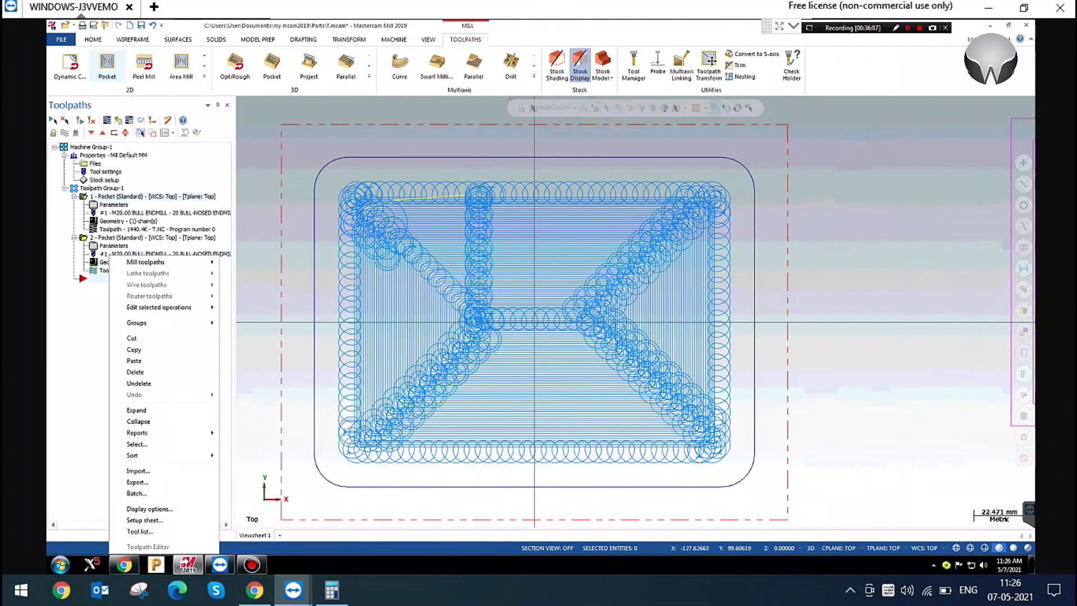
pyautogui.moveTo(169, 262)
pyautogui.click(283, 309)
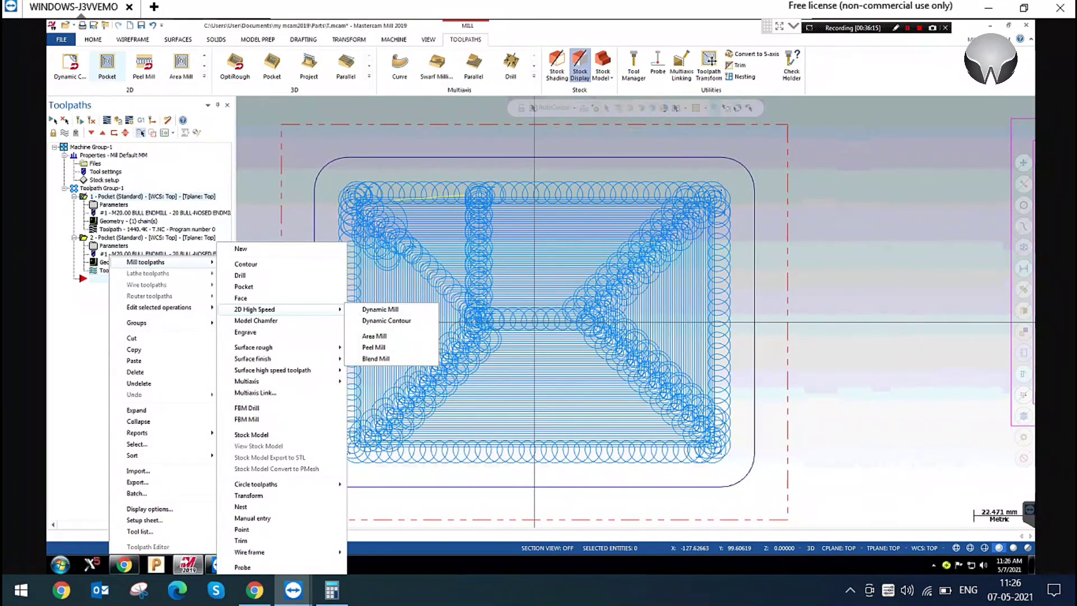
pyautogui.click(849, 272)
# Set the first pocket's trochoidal cuts to Entire pocket, regenerate the operation and inspect the toolpath up close
pyautogui.click(114, 205)
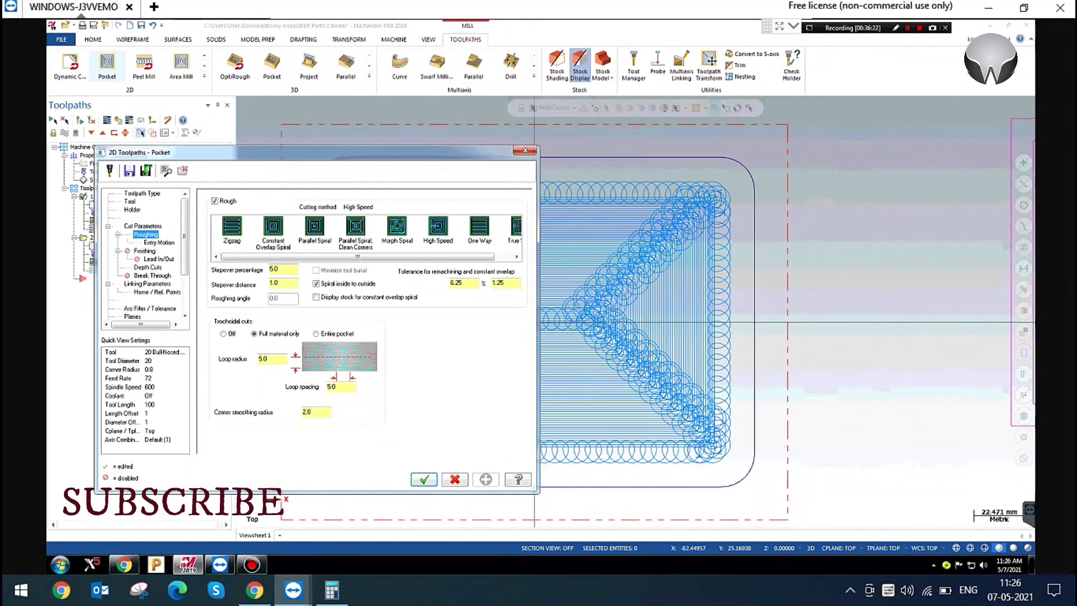
pyautogui.click(339, 335)
pyautogui.click(277, 359)
pyautogui.click(424, 479)
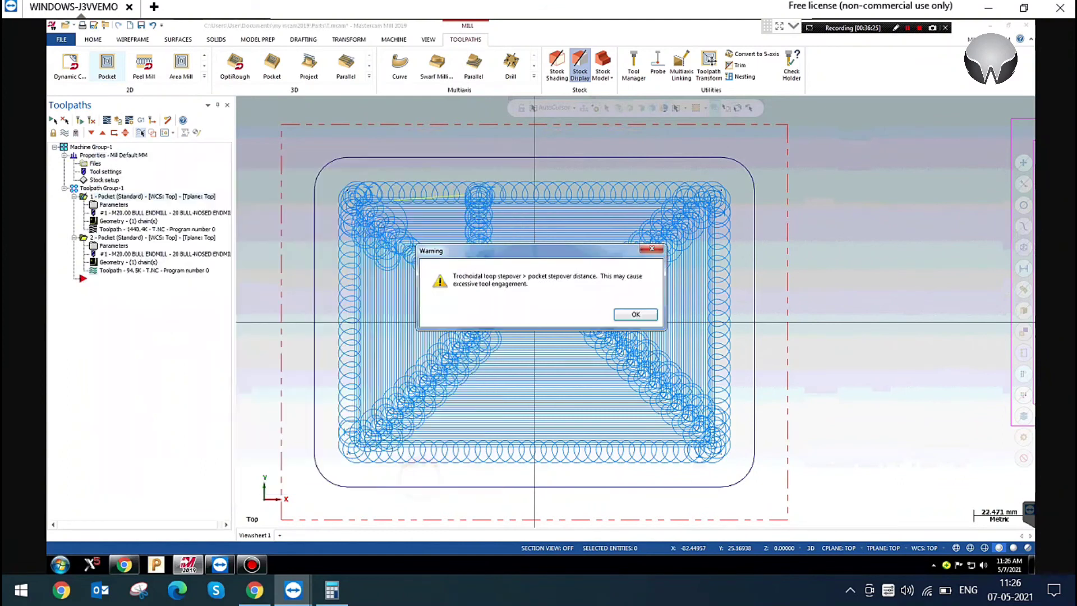
pyautogui.click(635, 314)
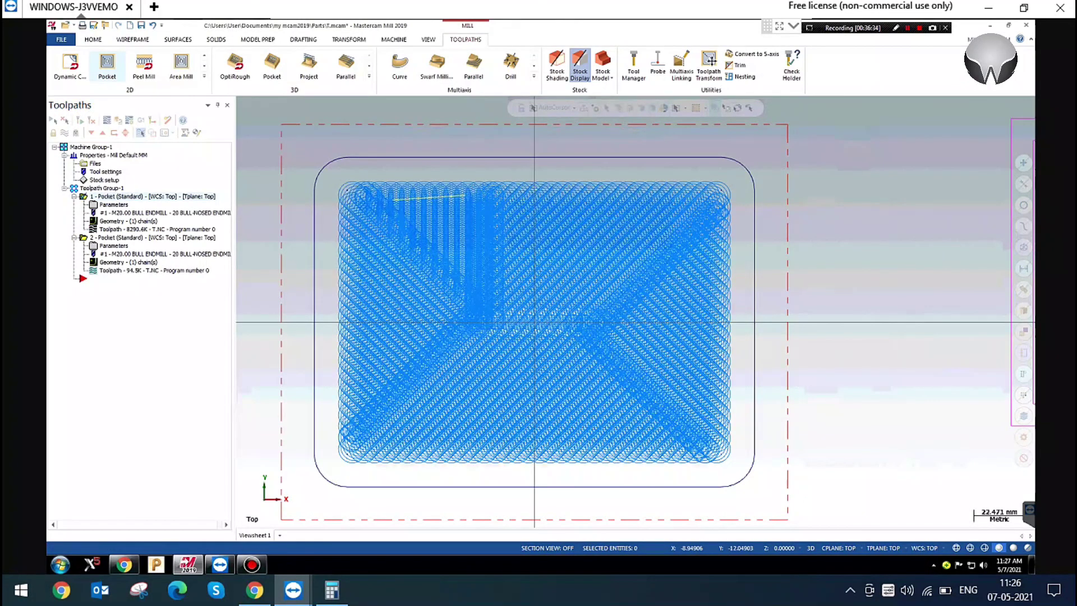
pyautogui.scroll(1, 519, 347)
pyautogui.scroll(3, 532, 341)
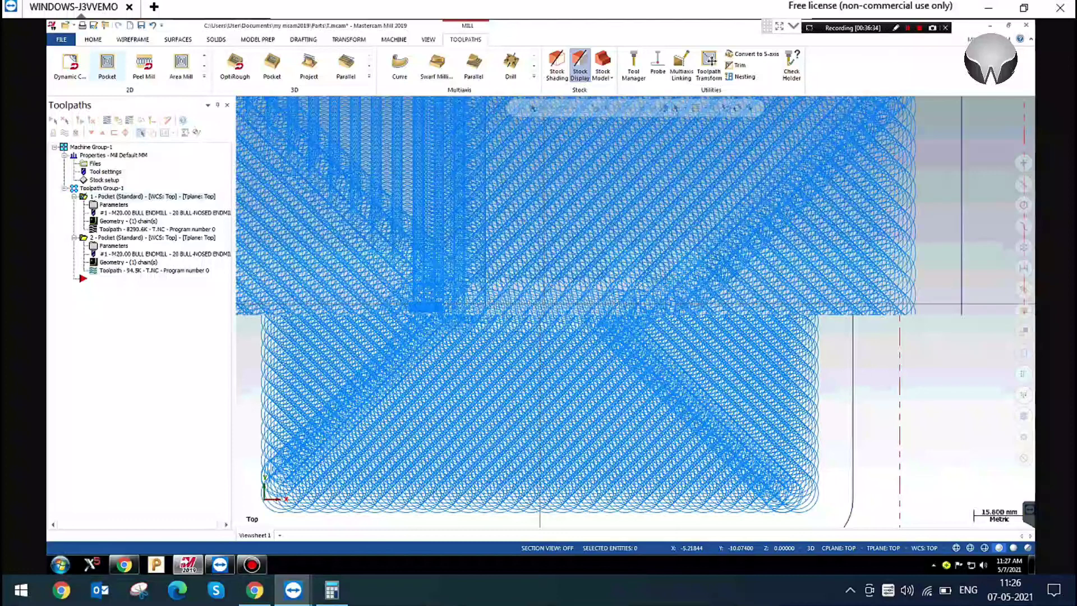
pyautogui.rightClick(598, 241)
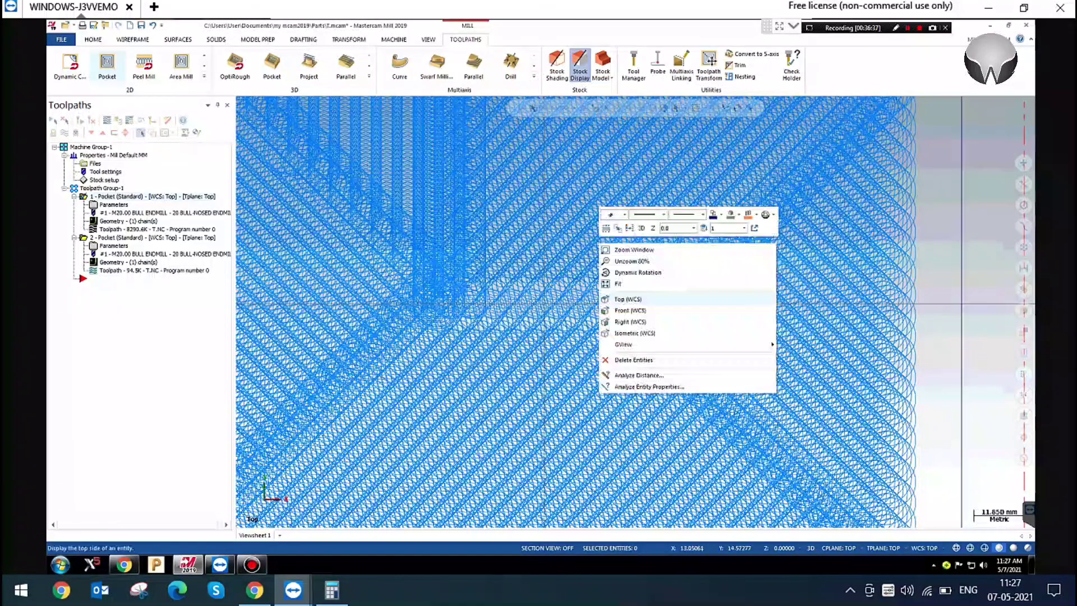
pyautogui.click(620, 281)
pyautogui.scroll(-5, 469, 336)
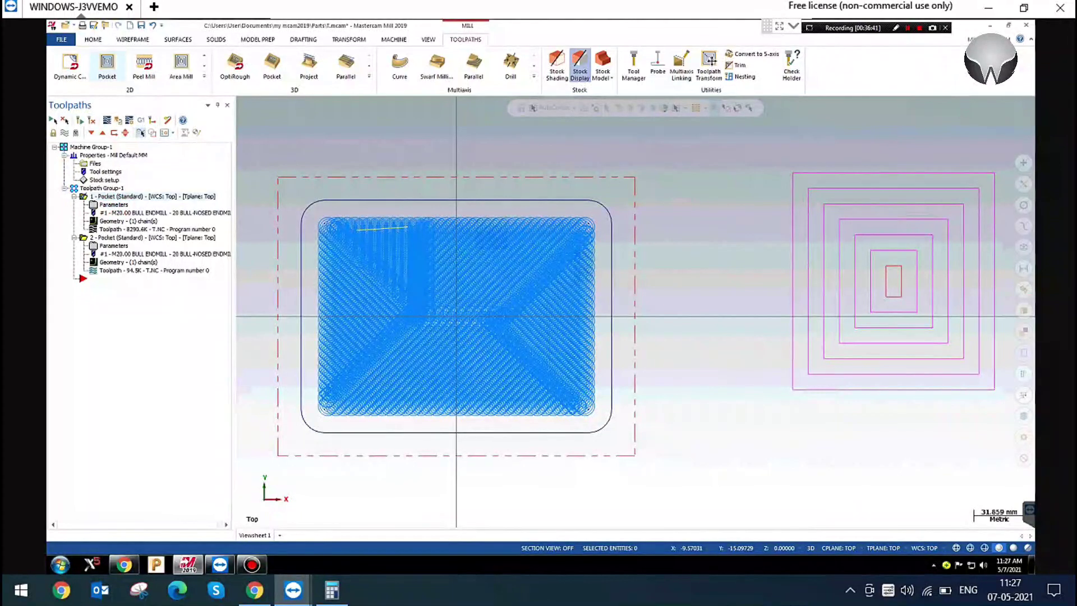
# Set the first pocket's roughing cutting method to One Way, regenerate it and inspect the toolpath in isometric view
pyautogui.click(113, 203)
pyautogui.click(479, 227)
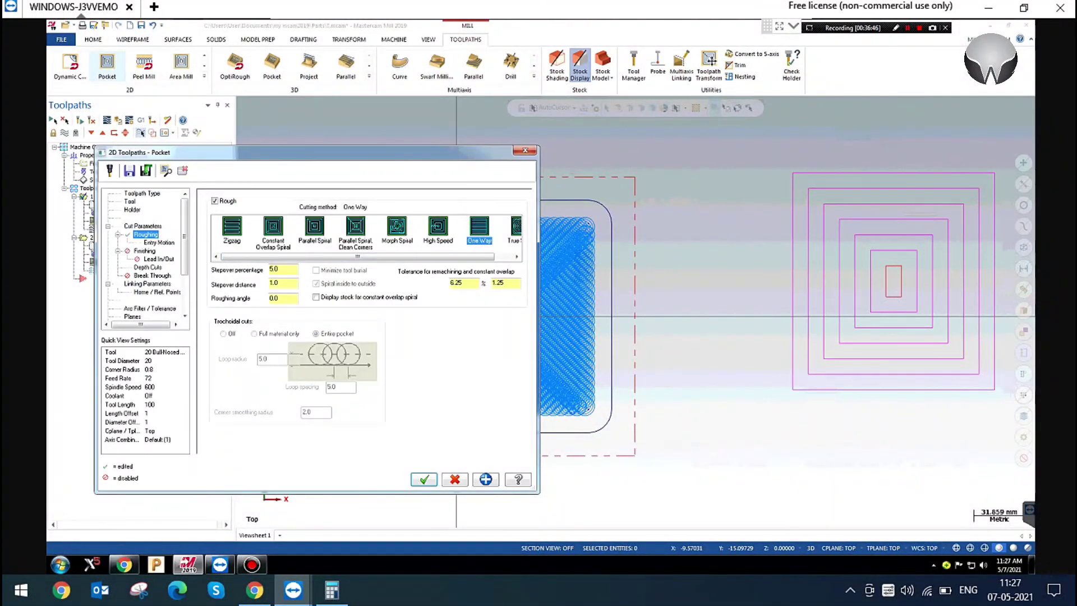
pyautogui.click(424, 479)
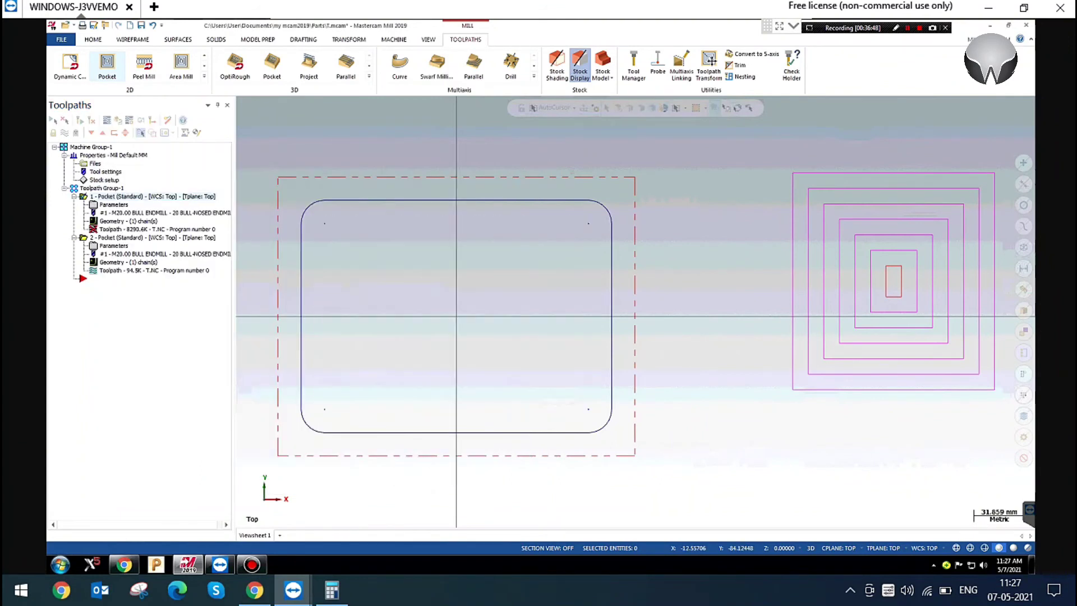
pyautogui.click(82, 120)
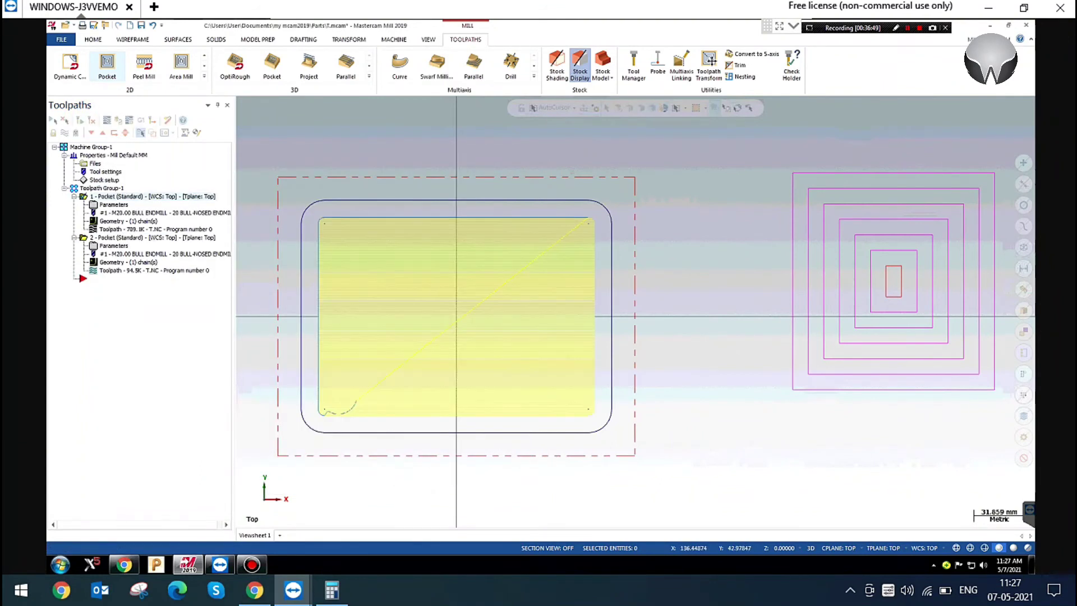
pyautogui.rightClick(707, 171)
pyautogui.click(746, 262)
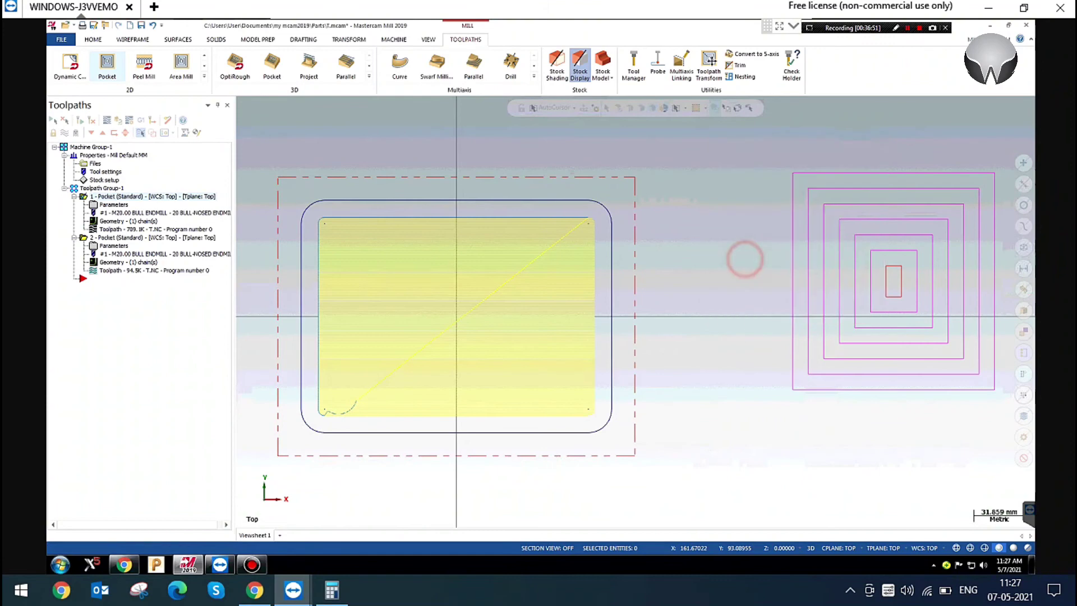
pyautogui.scroll(3, 617, 393)
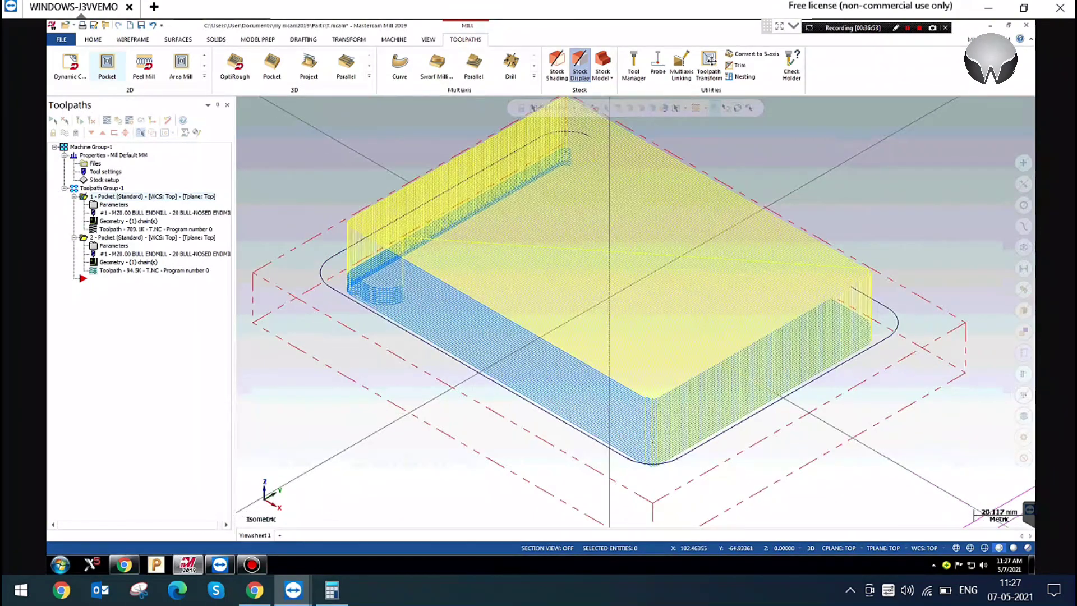
pyautogui.scroll(2, 679, 462)
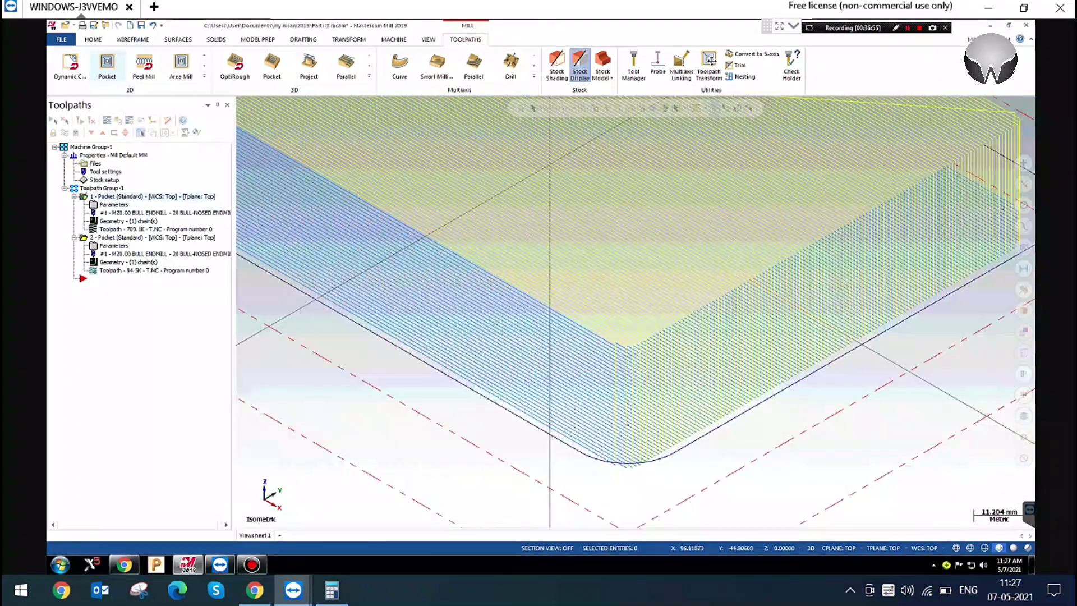
pyautogui.scroll(-3, 634, 314)
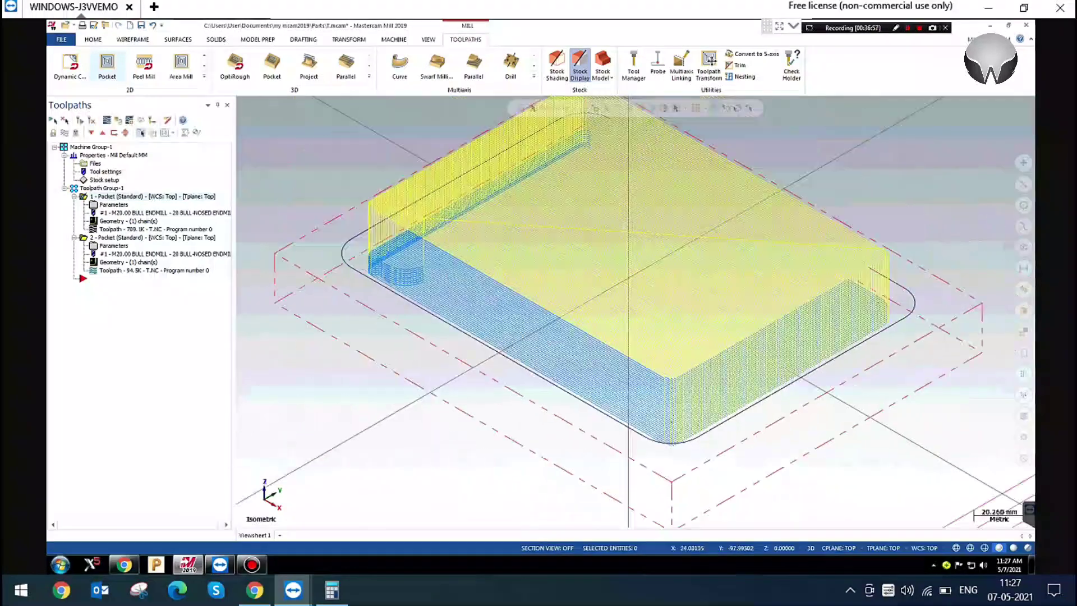
# Set the first pocket's roughing cutting method to True Spiral and regenerate its toolpath
pyautogui.click(114, 205)
pyautogui.click(515, 228)
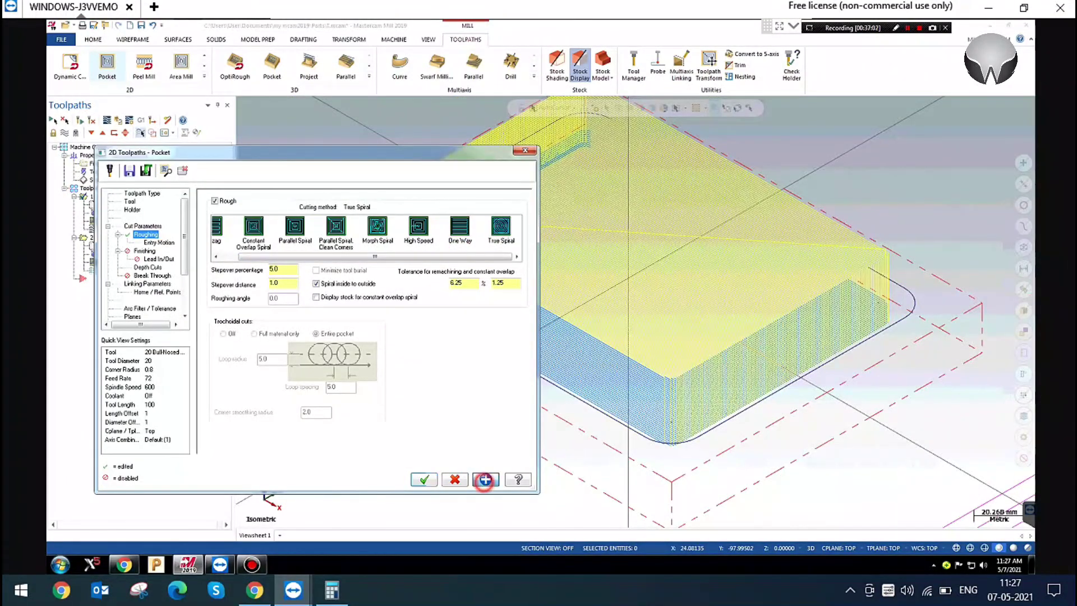
pyautogui.click(424, 479)
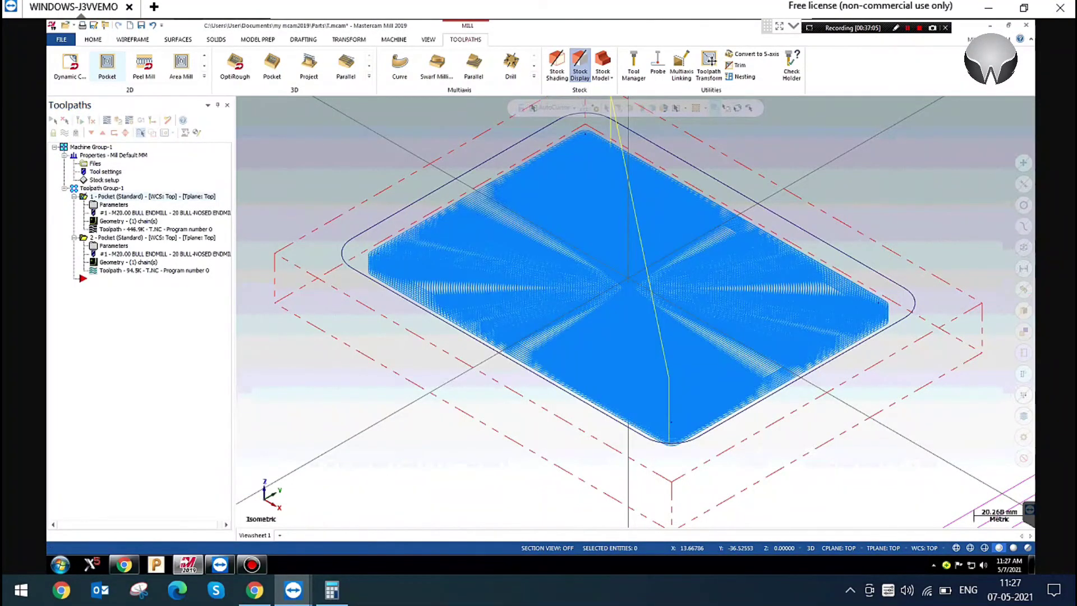
pyautogui.rightClick(362, 159)
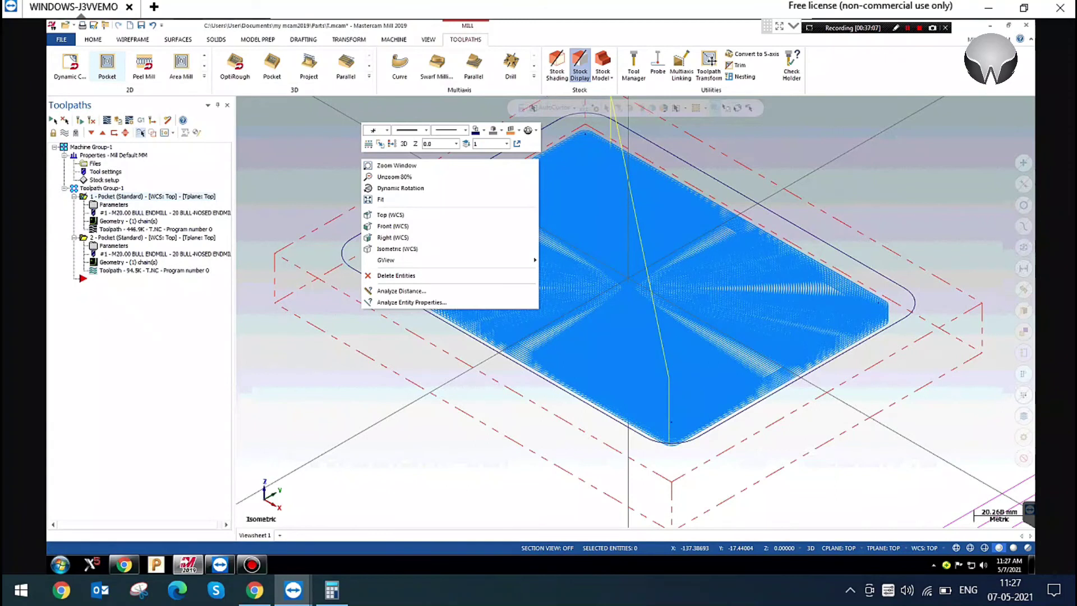
# Set the first pocket's stepover distance to 13, regenerate the operation and view it from the top
pyautogui.click(115, 204)
pyautogui.doubleClick(275, 282)
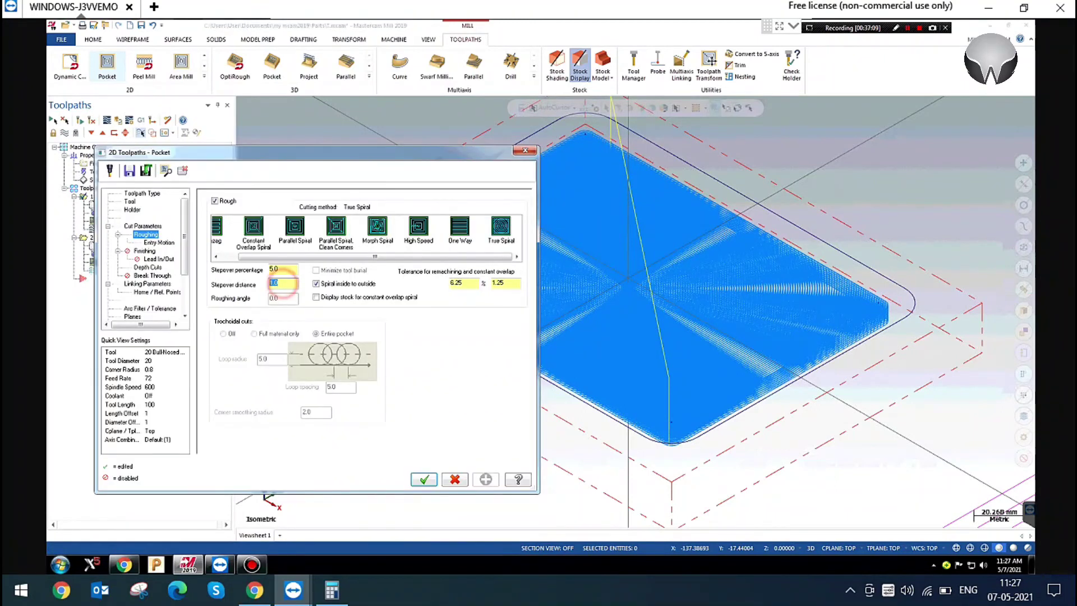
pyautogui.write('13')
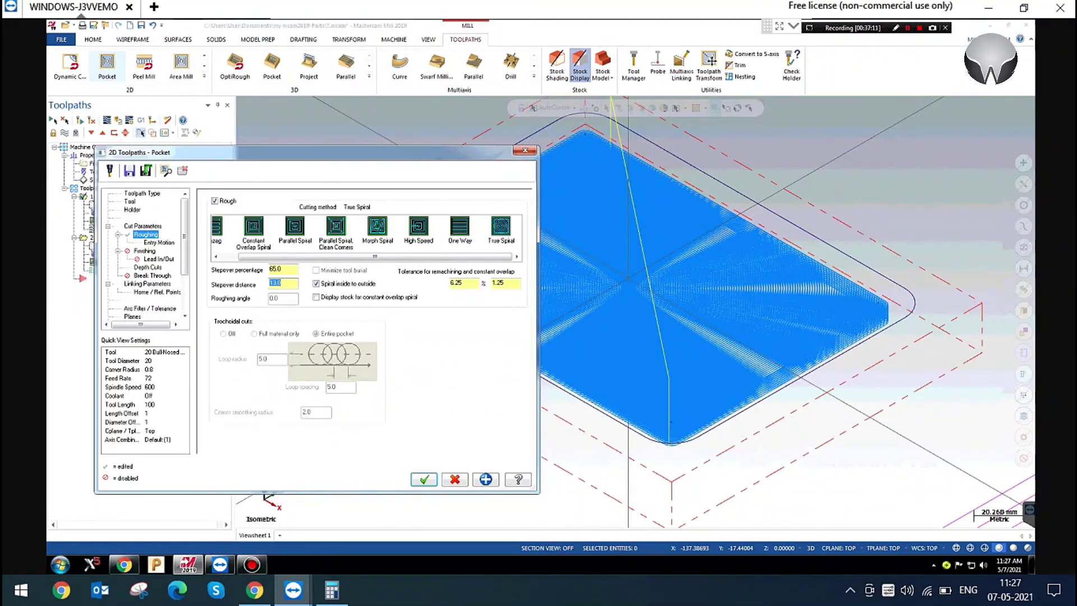
pyautogui.click(424, 479)
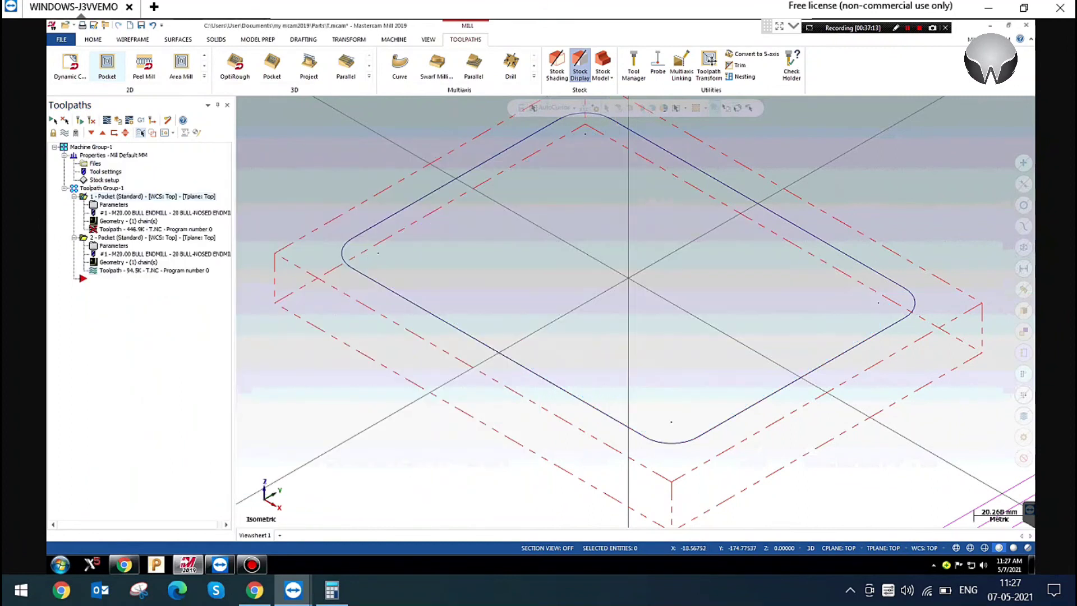
pyautogui.press('alt')
pyautogui.hotkey('alt', '1')
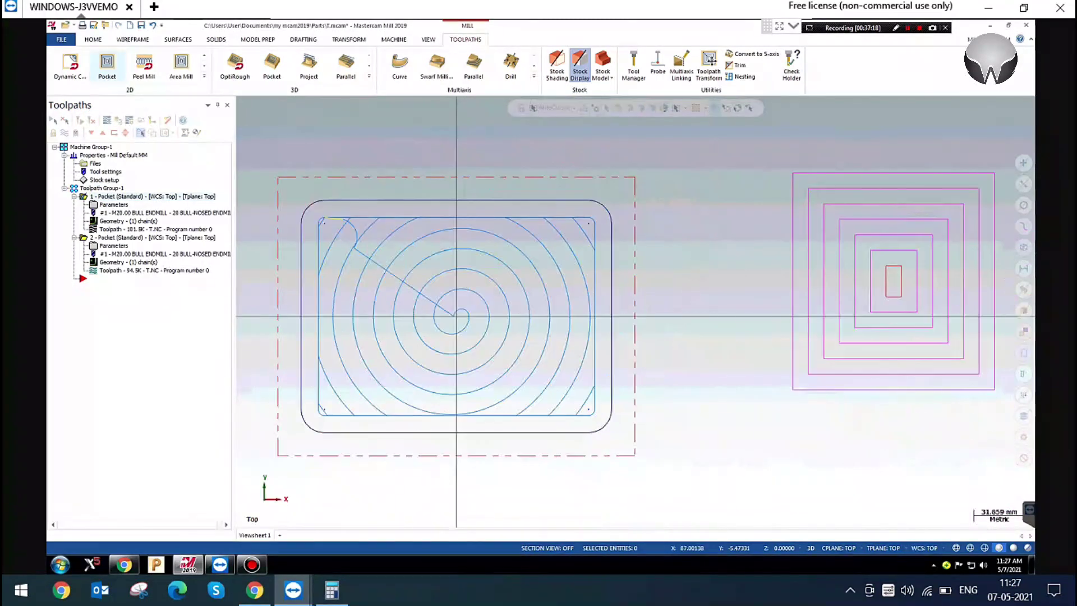
# Backplot the first pocket's True Spiral toolpath and close the backplot
pyautogui.scroll(2, 460, 339)
pyautogui.scroll(-1, 715, 327)
pyautogui.click(108, 120)
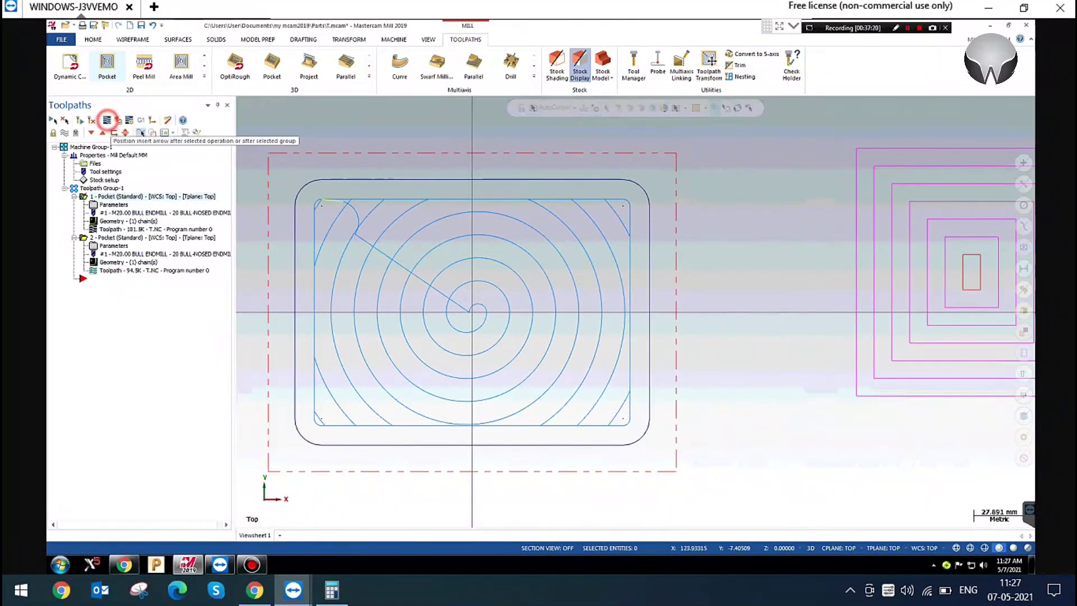
pyautogui.click(242, 105)
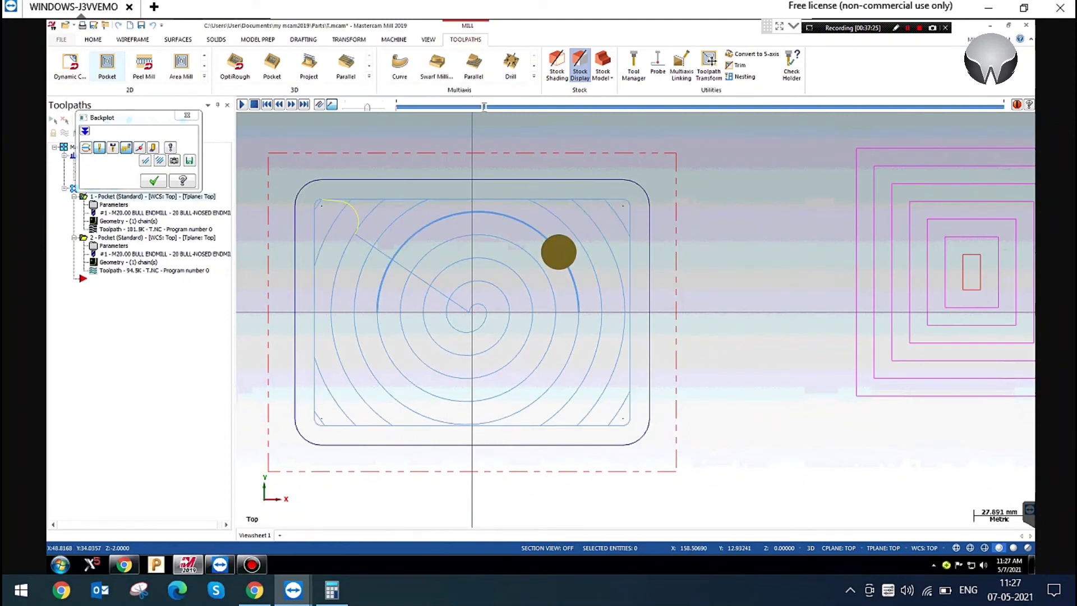
pyautogui.press('Escape')
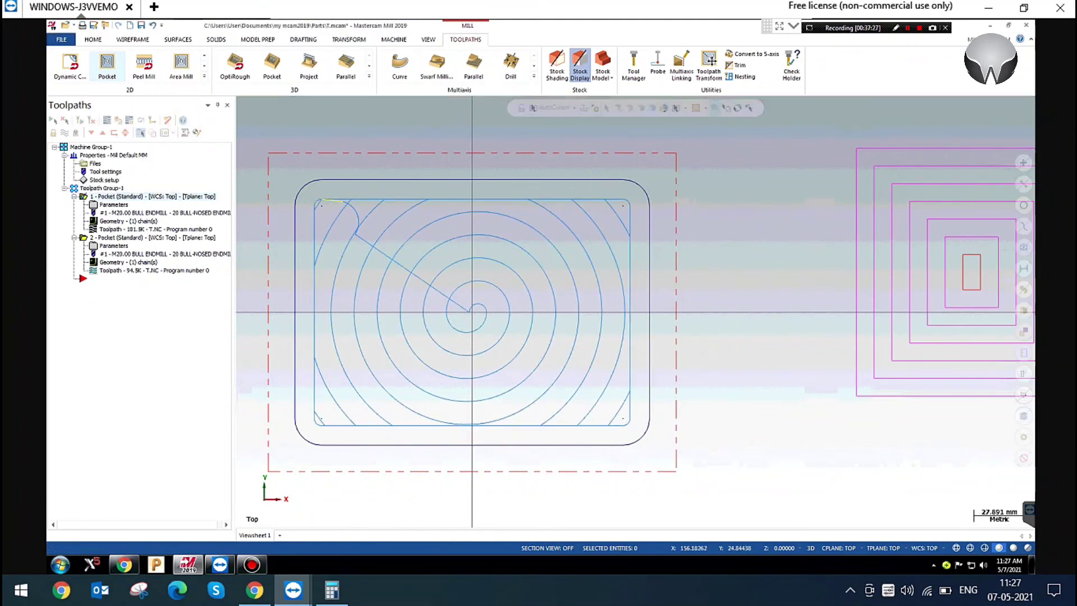
# Set the first pocket's roughing cutting method to Constant Overlap Spiral and regenerate the operation
pyautogui.click(114, 204)
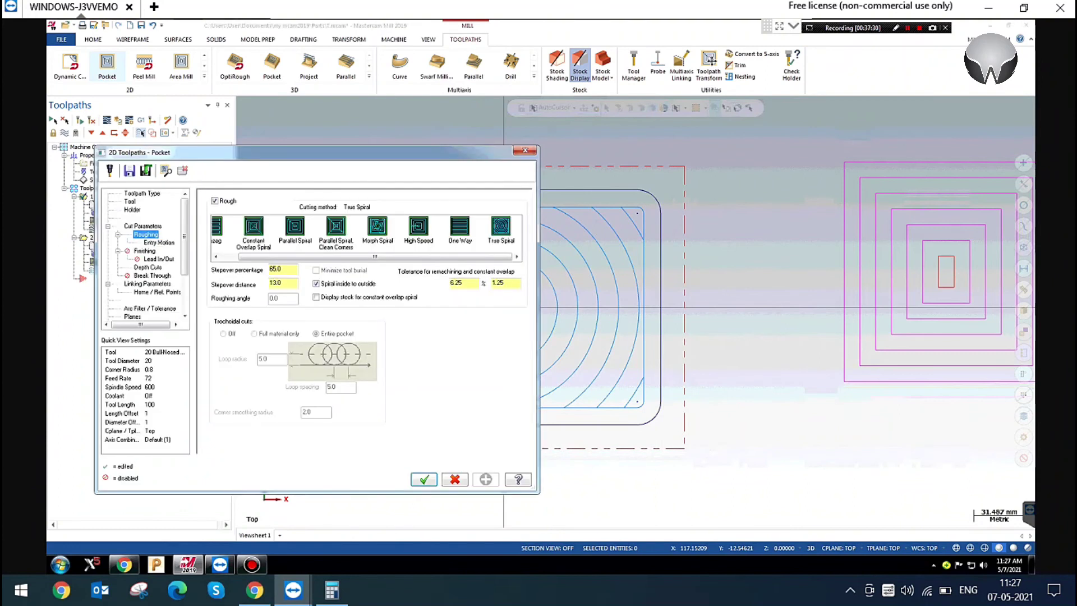
pyautogui.click(254, 227)
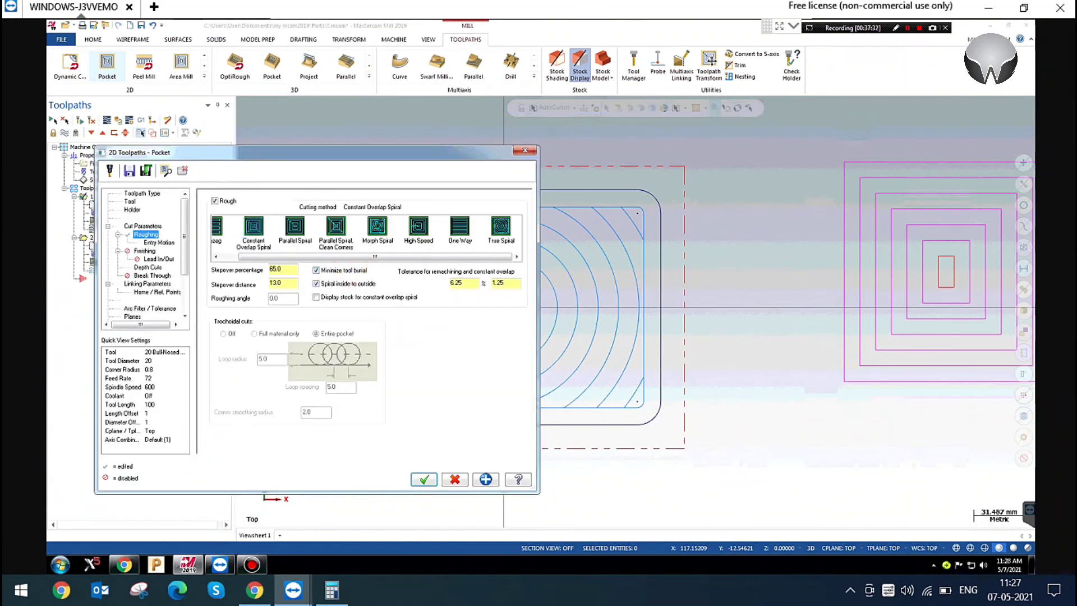
pyautogui.click(424, 480)
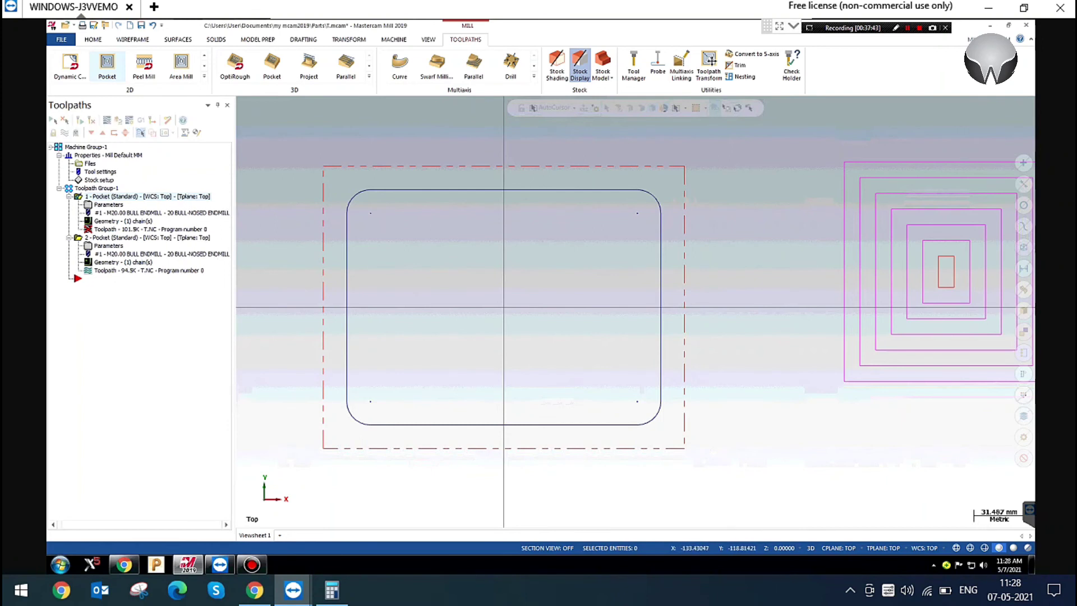
pyautogui.click(81, 119)
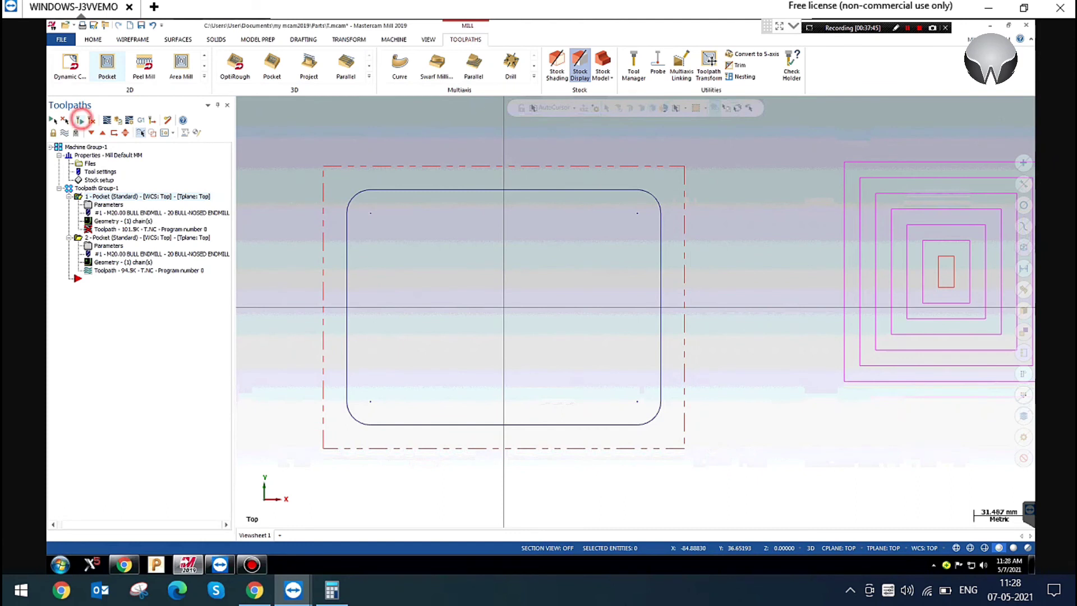
# Delete the nested rectangles beside the pocket stock
pyautogui.scroll(-1, 421, 332)
pyautogui.moveTo(491, 312); pyautogui.dragTo(396, 307, button='middle')
pyautogui.scroll(1, 602, 216)
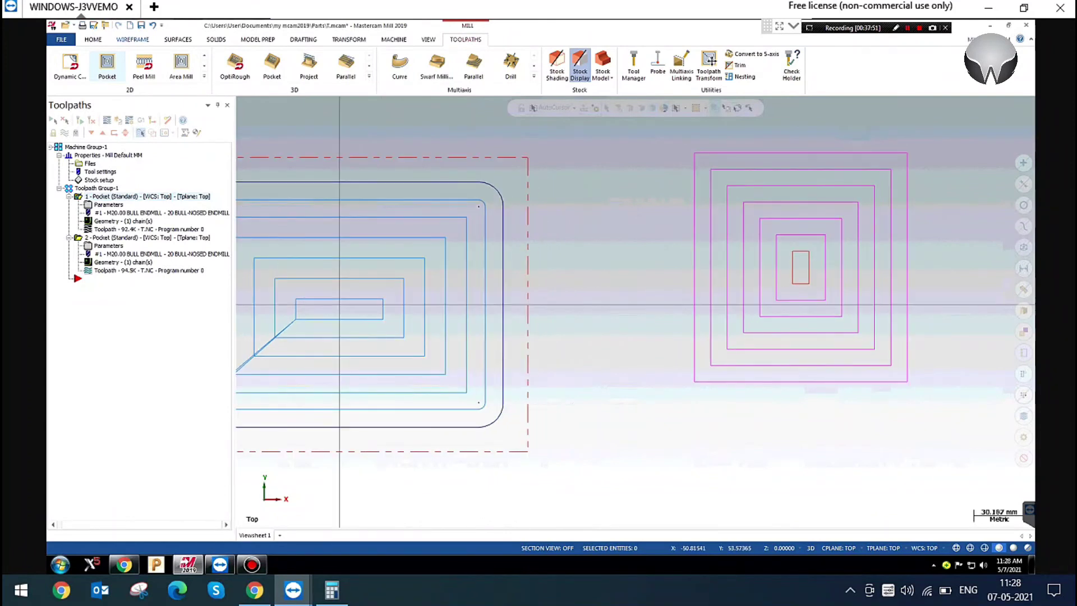
pyautogui.moveTo(339, 305); pyautogui.dragTo(247, 327, button='middle')
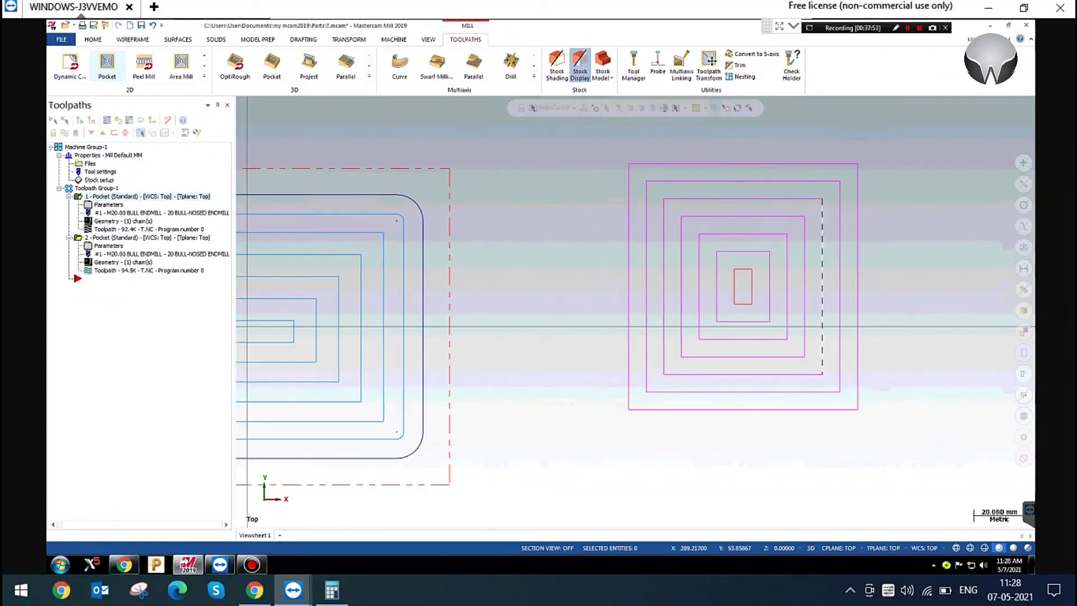
pyautogui.moveTo(605, 151); pyautogui.dragTo(954, 480)
pyautogui.press('Delete')
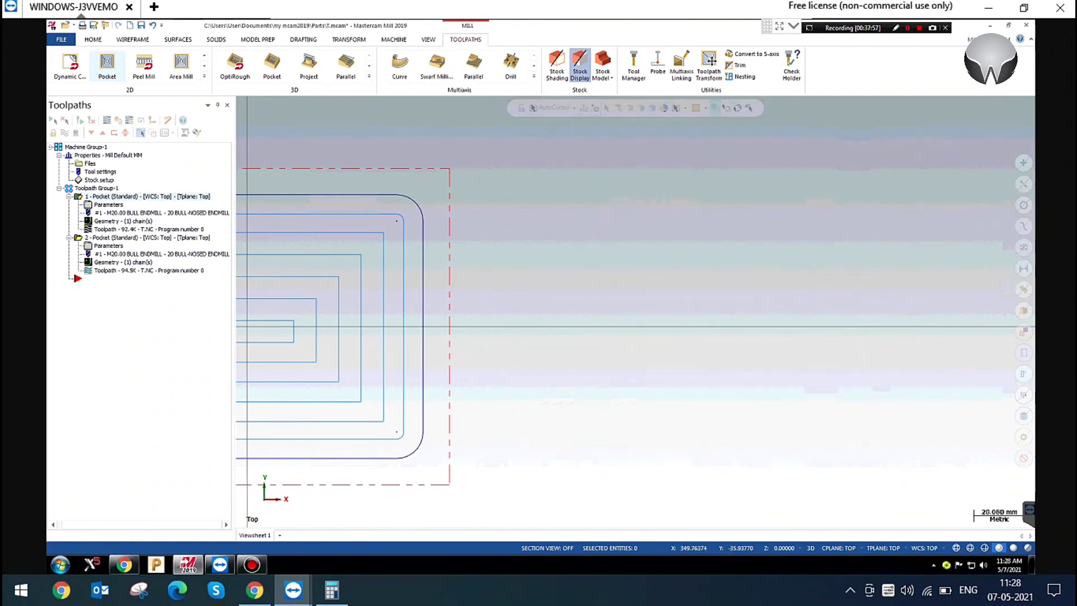
# Draw an obround 30 mm wide and 20 mm high, based on its centre, in the empty area beside the pocket
pyautogui.click(133, 39)
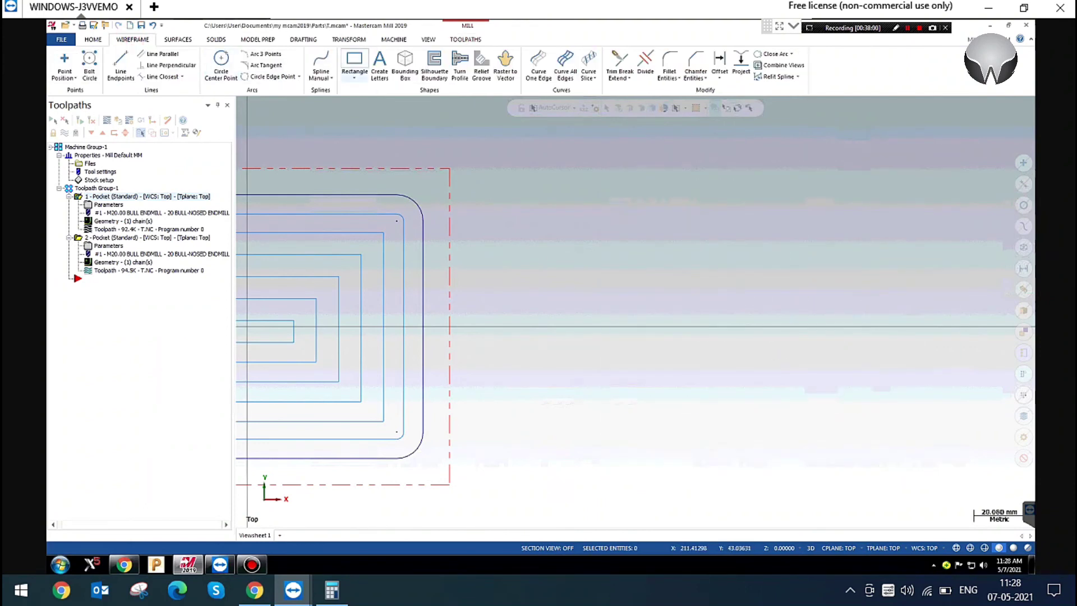
pyautogui.click(354, 78)
pyautogui.click(385, 112)
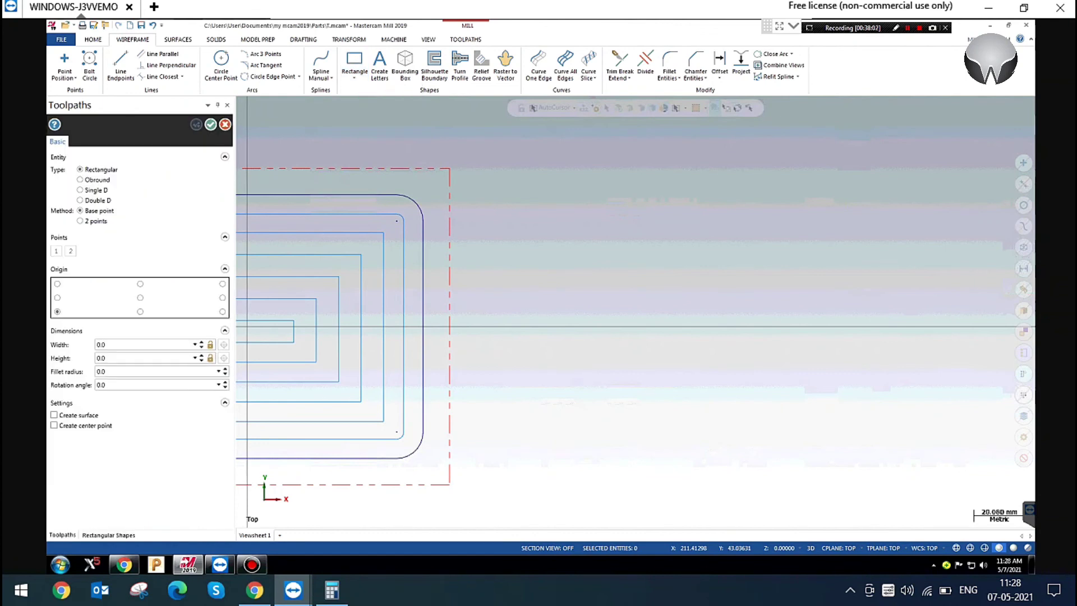
pyautogui.click(140, 297)
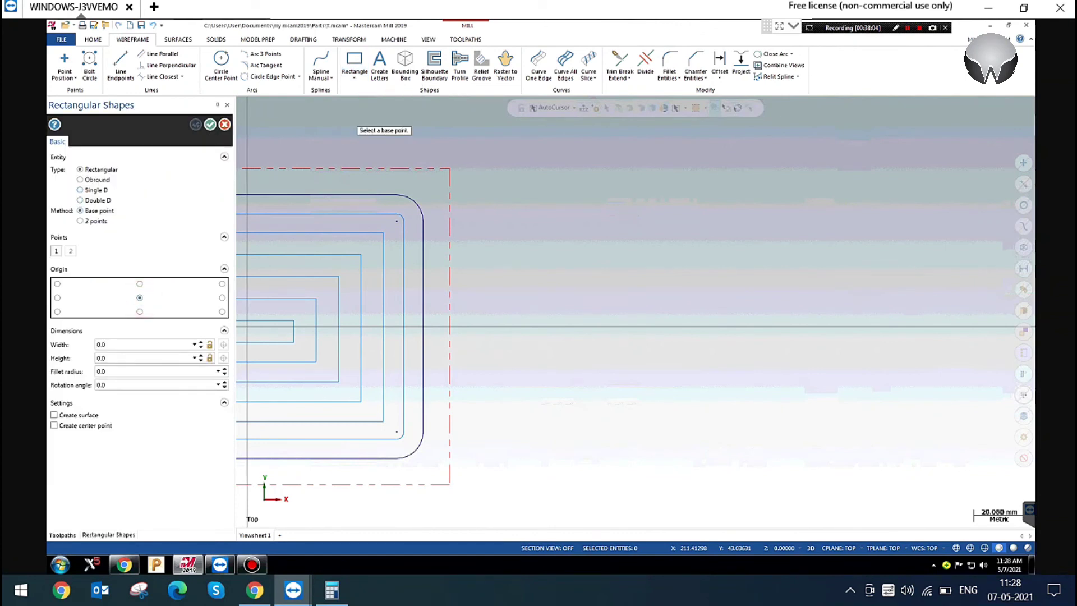
pyautogui.click(93, 180)
pyautogui.click(112, 344)
pyautogui.click(118, 355)
pyautogui.write('20')
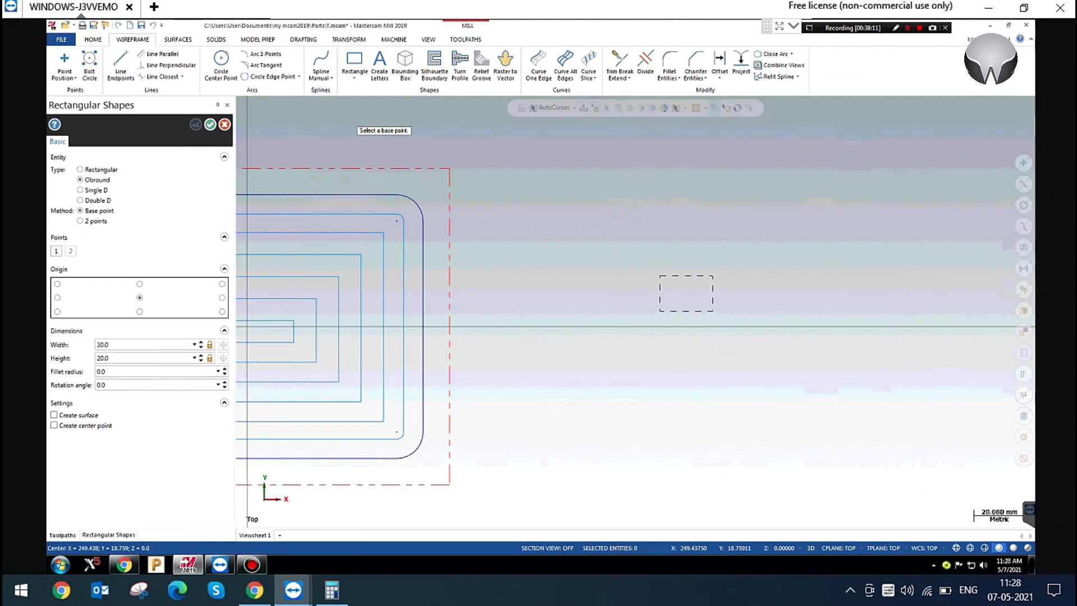
pyautogui.click(683, 292)
pyautogui.click(210, 125)
pyautogui.scroll(3, 742, 287)
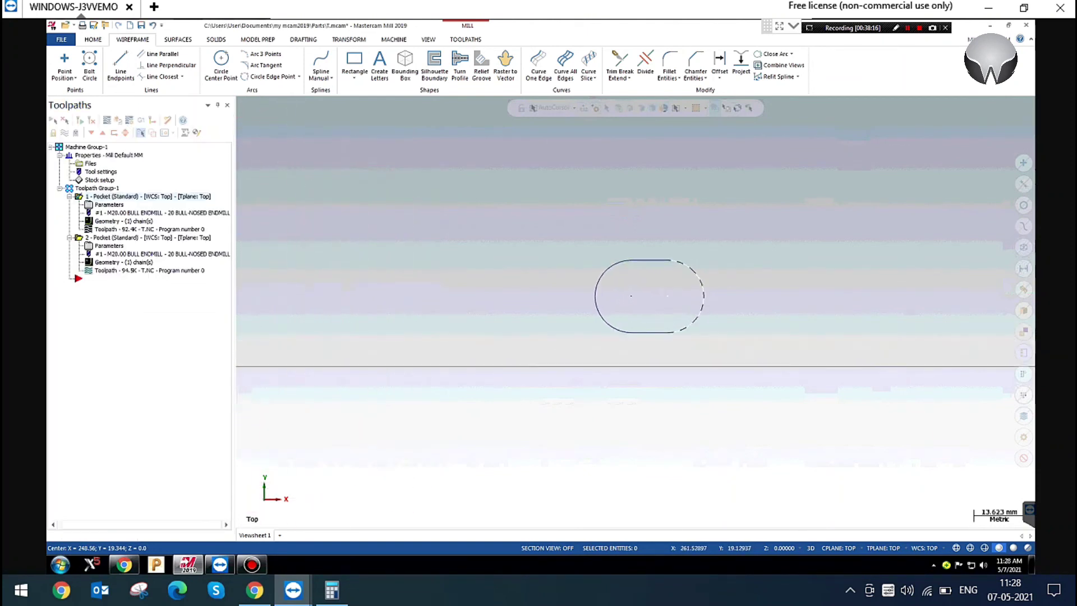
pyautogui.click(496, 269)
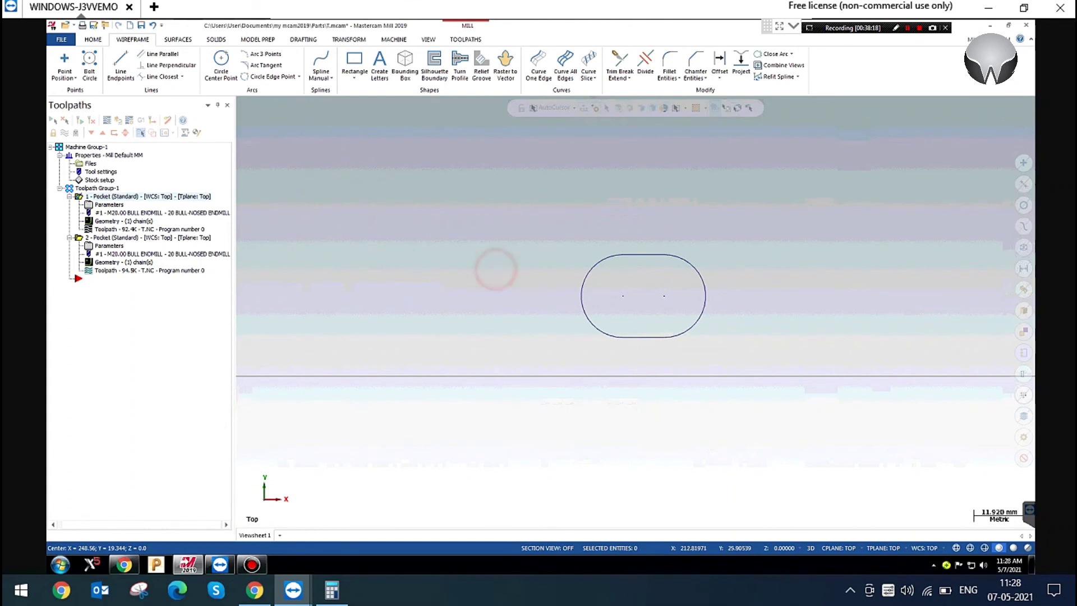
pyautogui.click(220, 59)
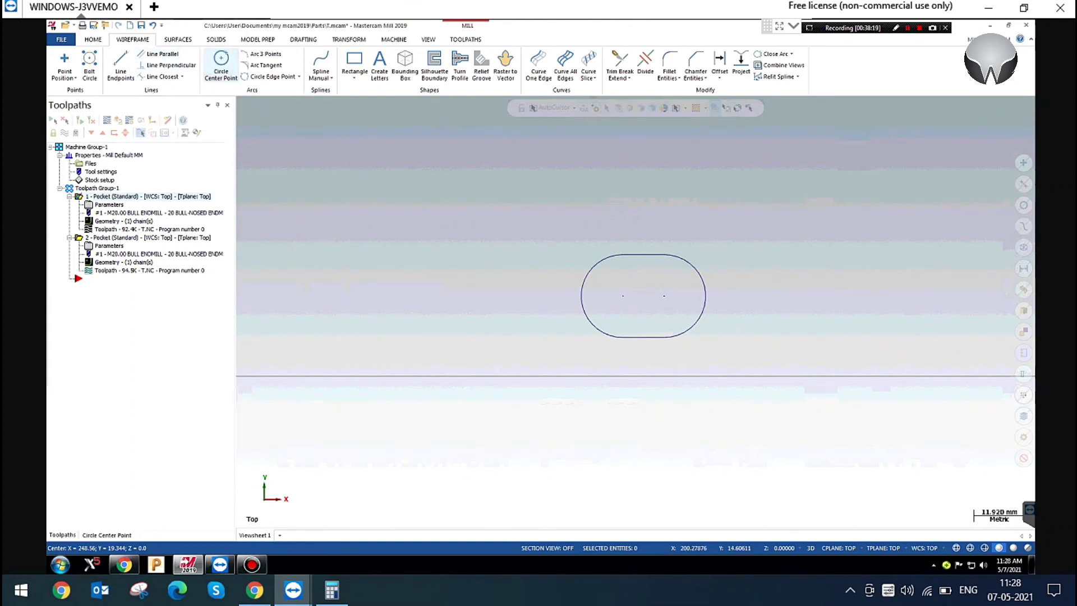
pyautogui.doubleClick(165, 255)
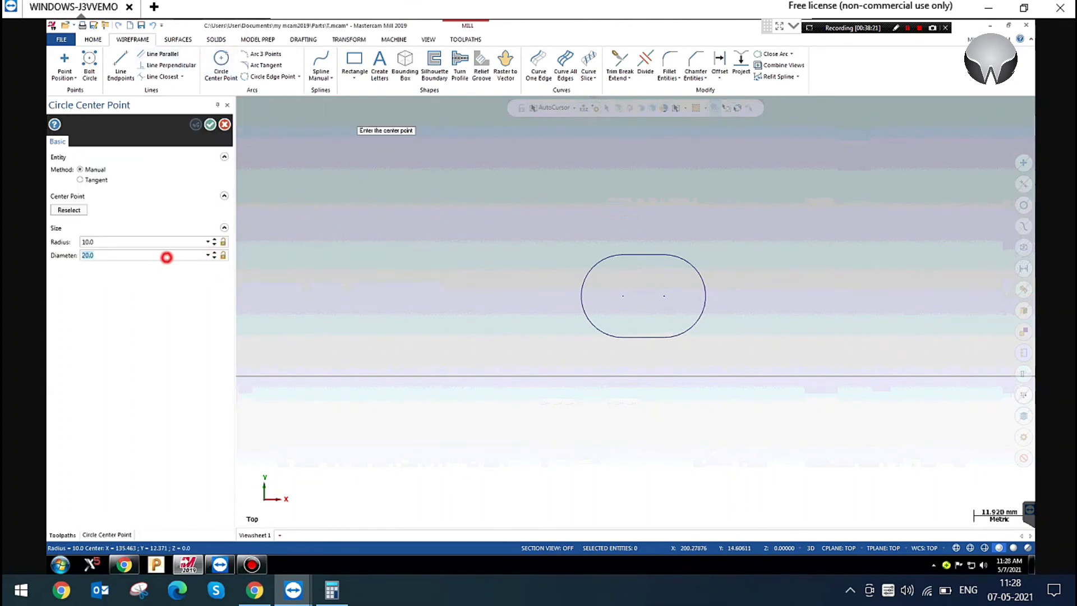
pyautogui.write('12')
pyautogui.click(223, 255)
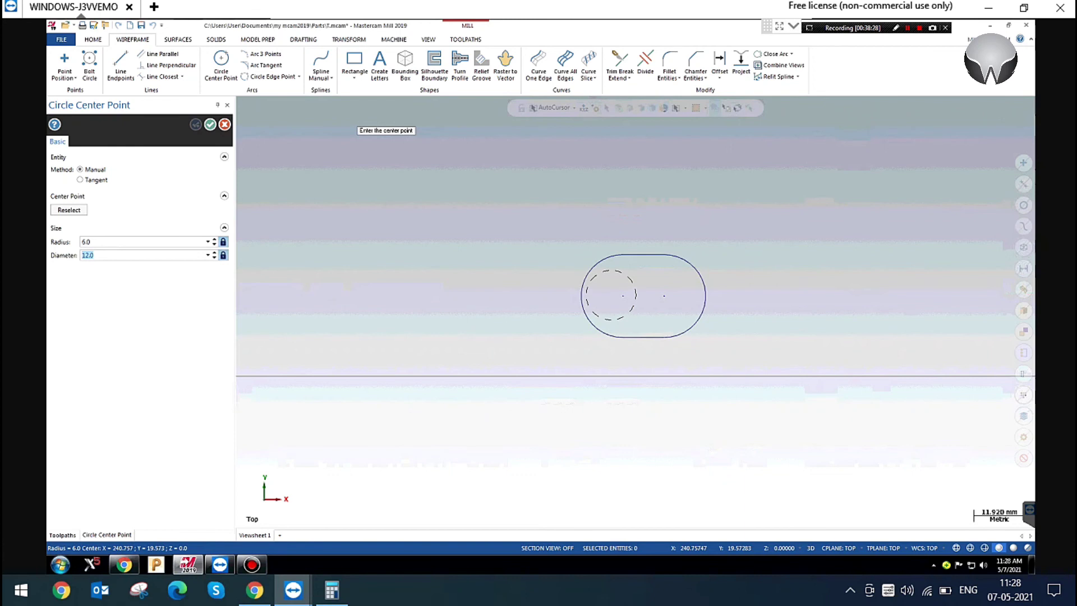
pyautogui.scroll(1, 623, 295)
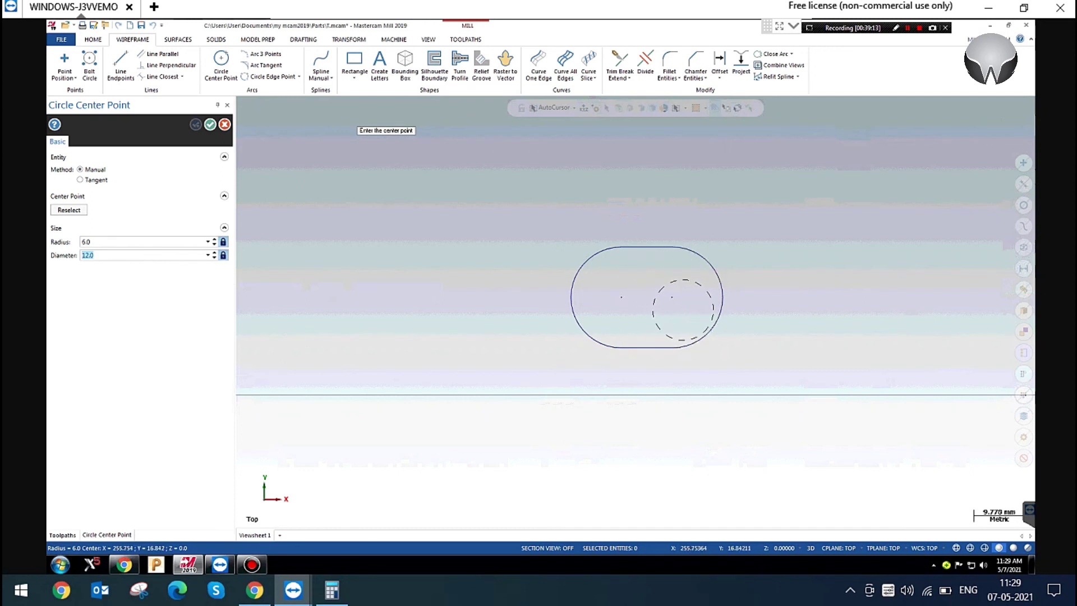
pyautogui.press('Escape')
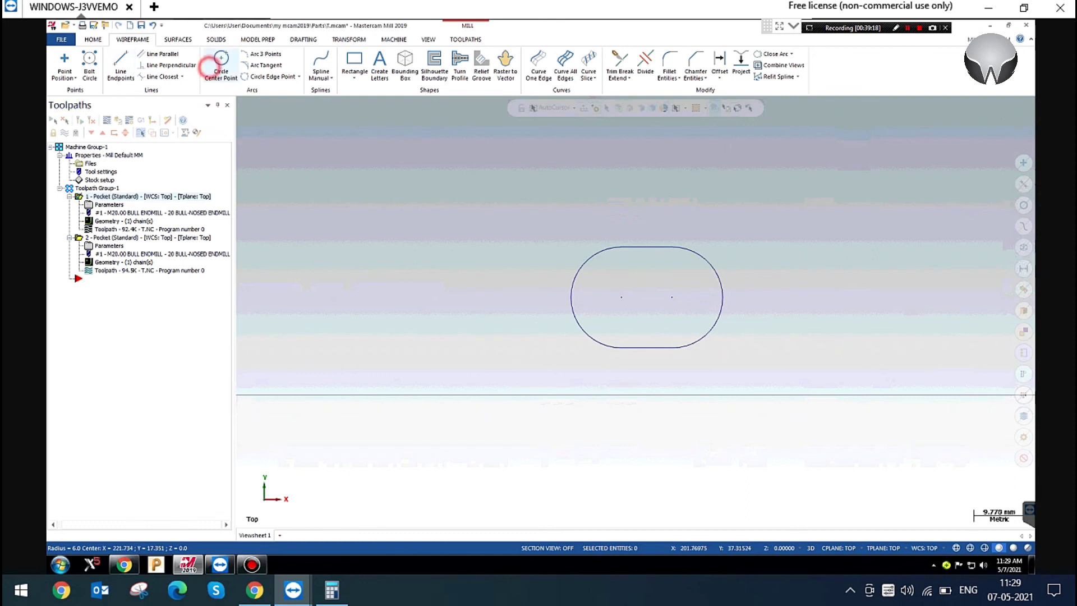
pyautogui.click(221, 61)
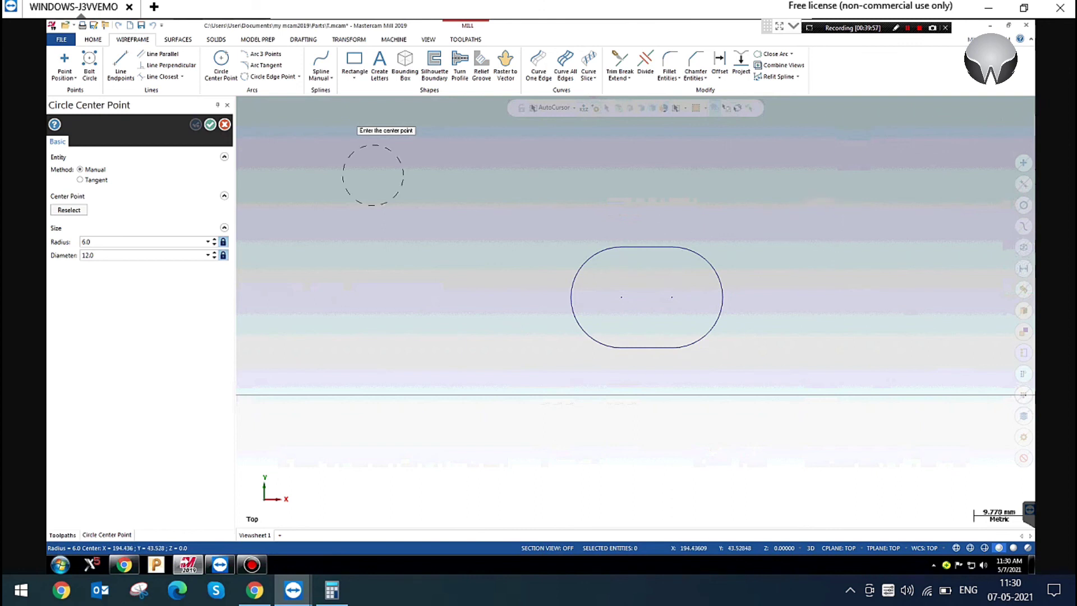
pyautogui.click(224, 124)
pyautogui.scroll(-1, 689, 233)
pyautogui.click(113, 204)
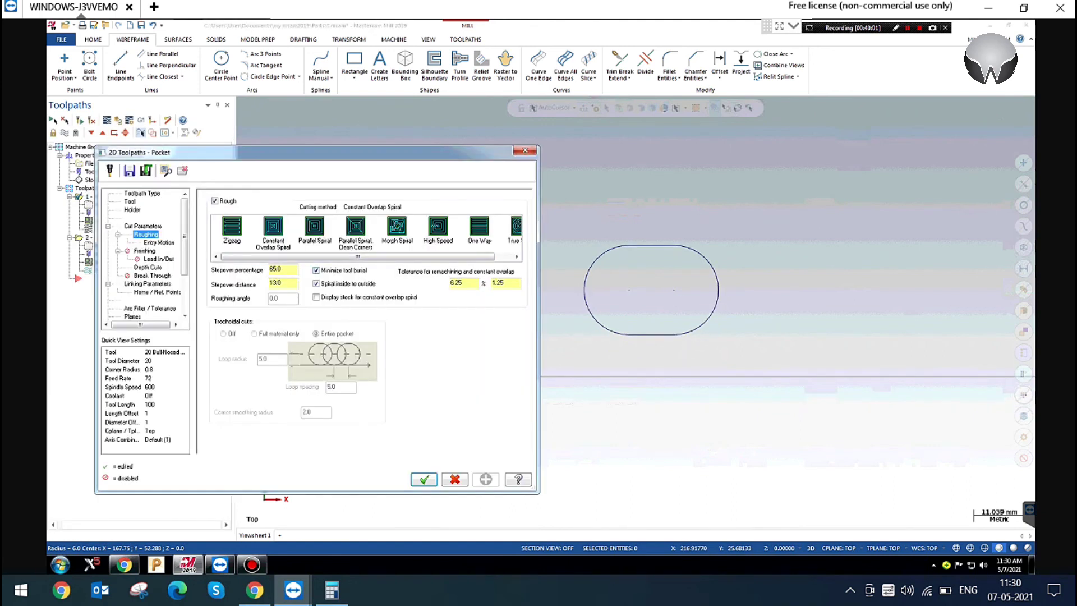
pyautogui.click(525, 150)
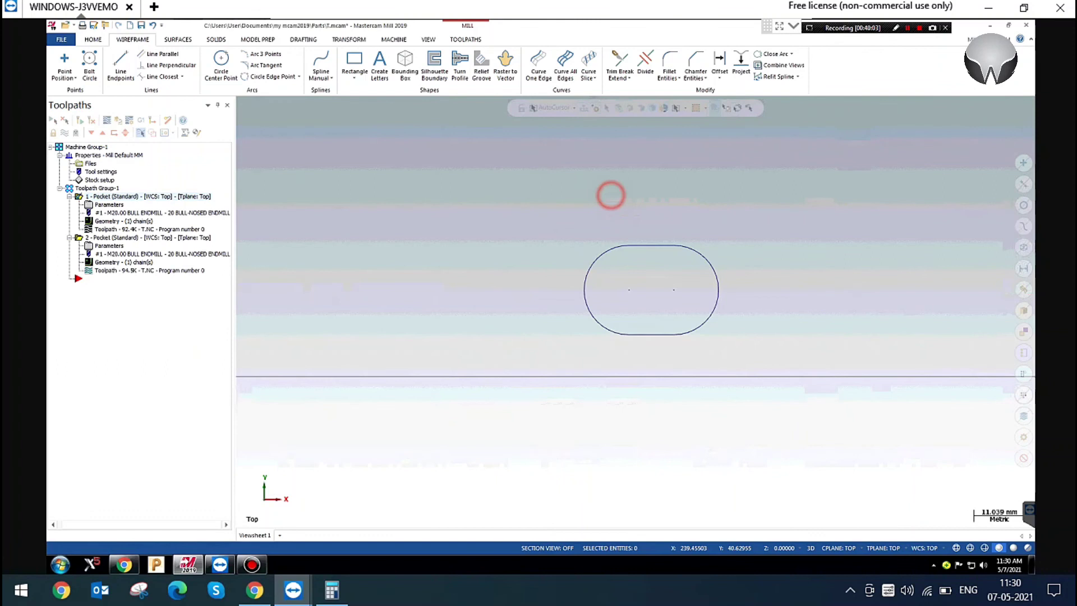
# Replace the second pocket operation's geometry by rechaining it to the new obround
pyautogui.click(135, 258)
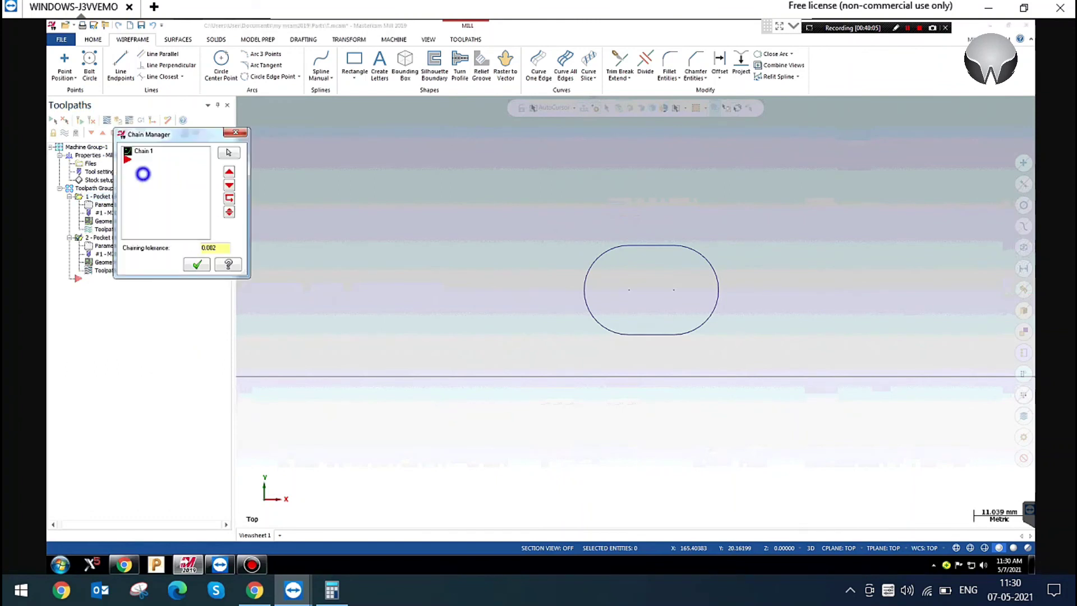
pyautogui.rightClick(143, 174)
pyautogui.click(185, 204)
pyautogui.click(635, 240)
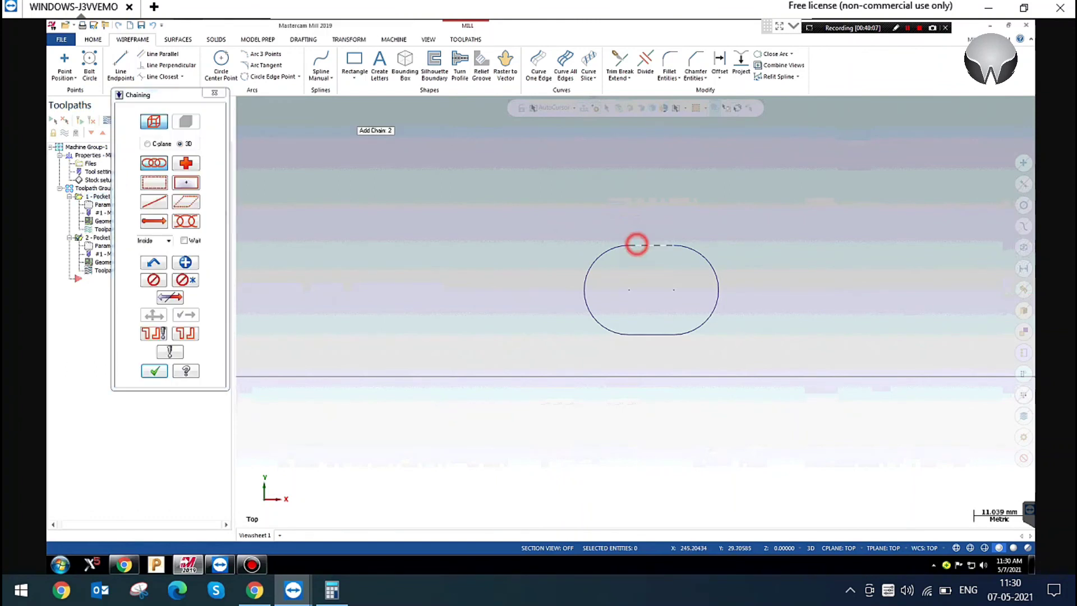
pyautogui.click(154, 370)
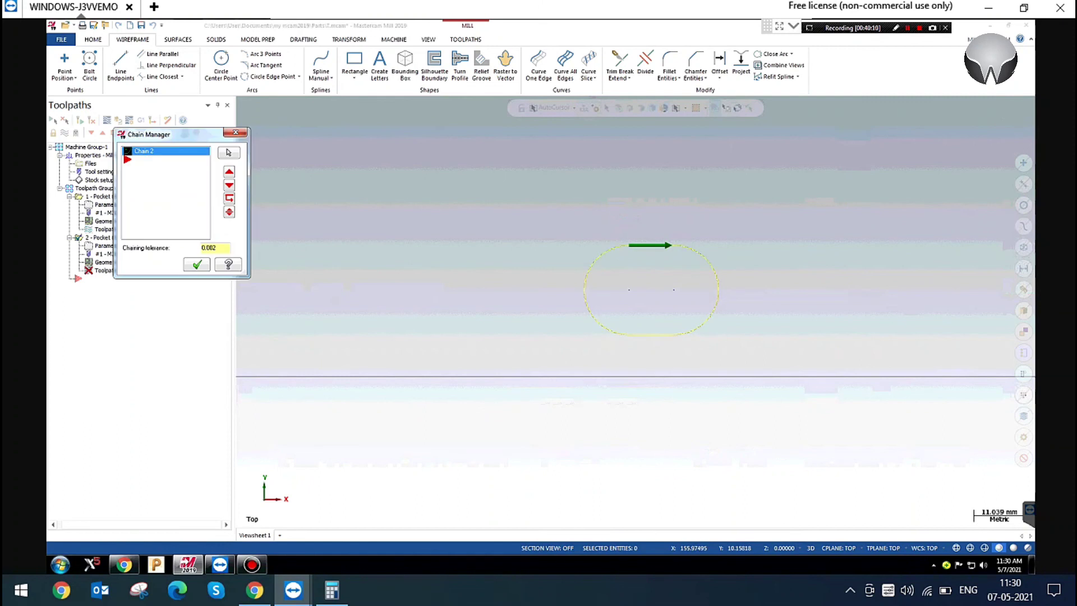
pyautogui.click(195, 263)
# Enable Minimize tool burial in the second pocket operation's roughing settings and regenerate the operation
pyautogui.click(108, 246)
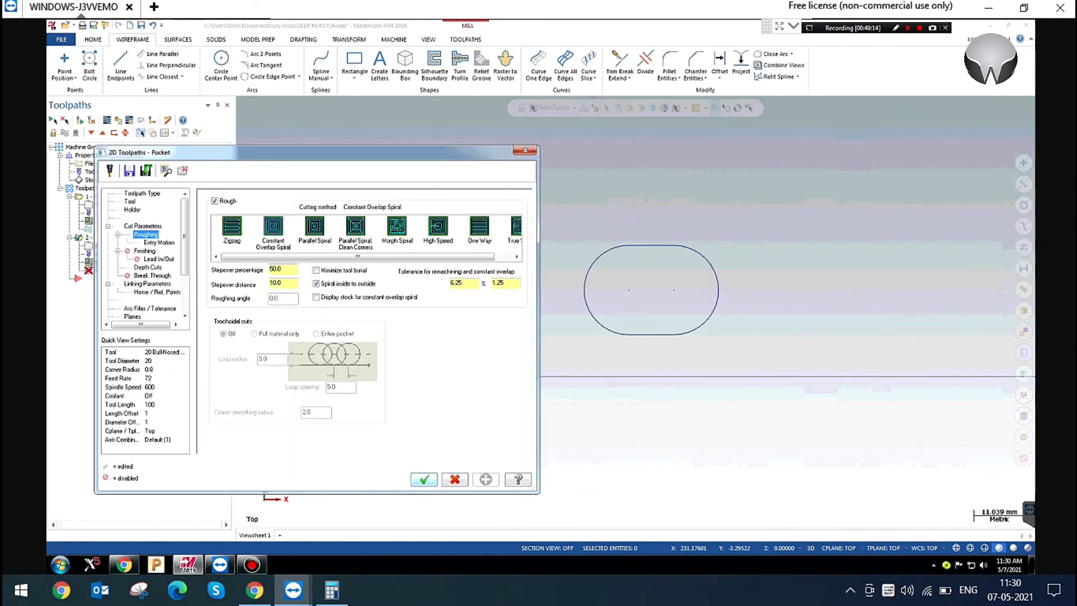
pyautogui.click(317, 270)
pyautogui.click(424, 479)
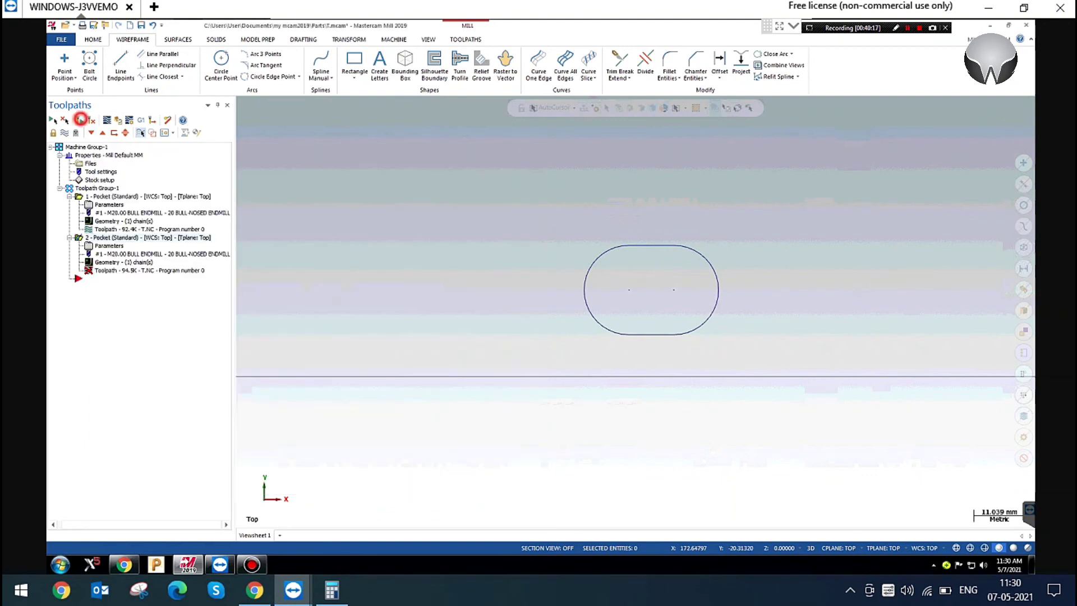
pyautogui.click(606, 318)
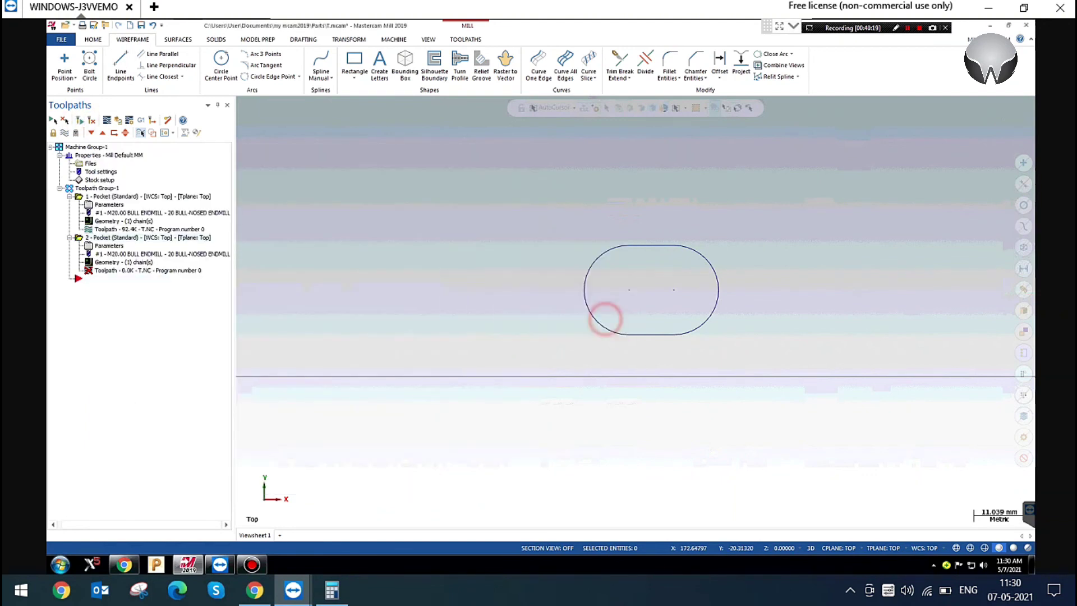
# Create a flat endmill with a 12 mm cutting diameter and assign it to the second pocket operation
pyautogui.click(102, 245)
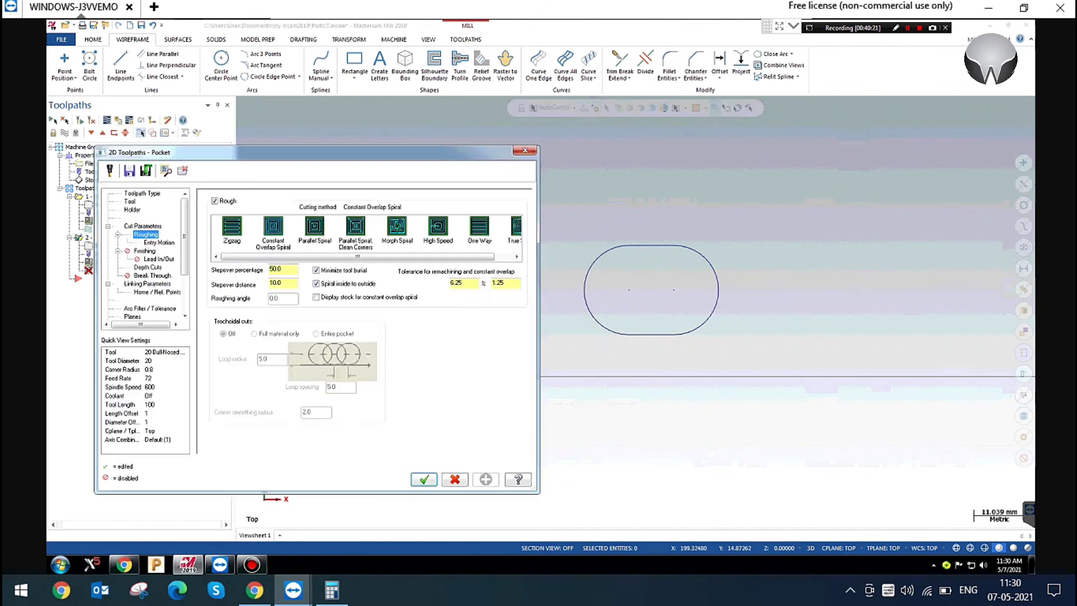
pyautogui.click(130, 200)
pyautogui.rightClick(234, 256)
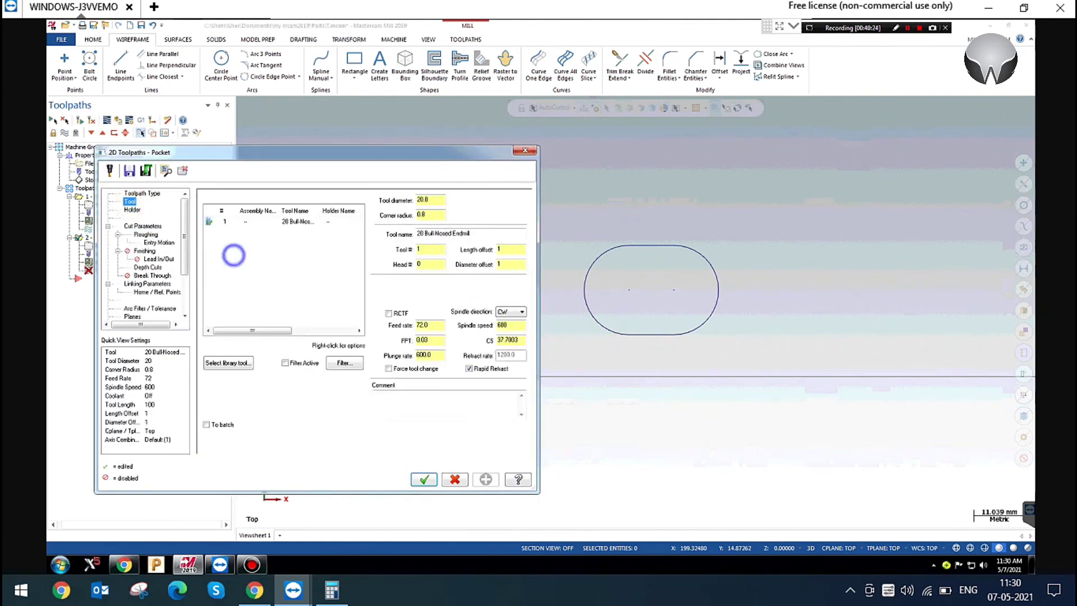
pyautogui.click(291, 272)
pyautogui.click(417, 219)
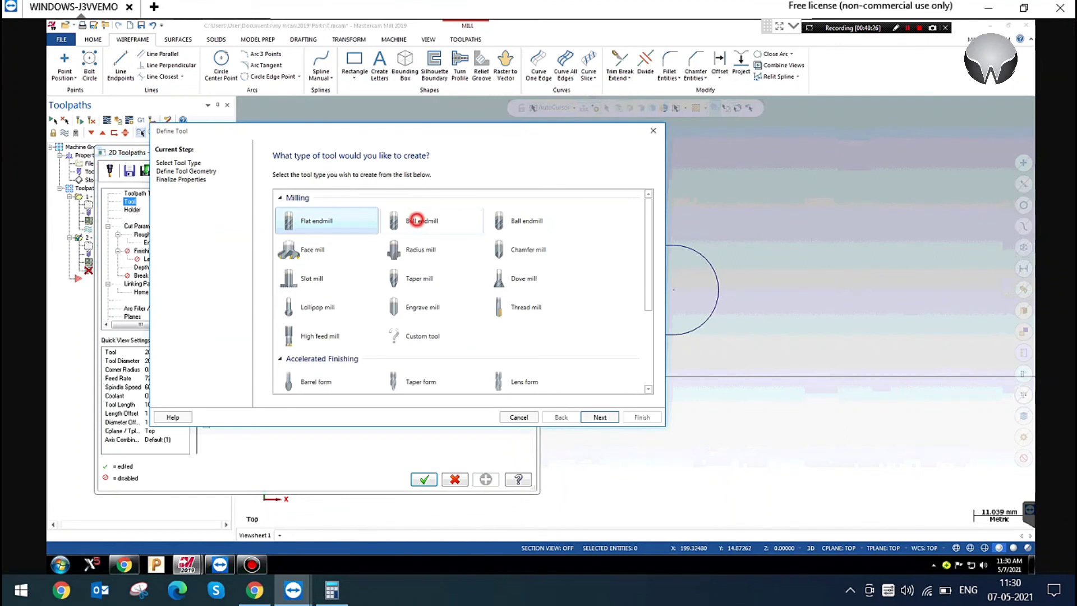
pyautogui.click(327, 219)
pyautogui.click(599, 417)
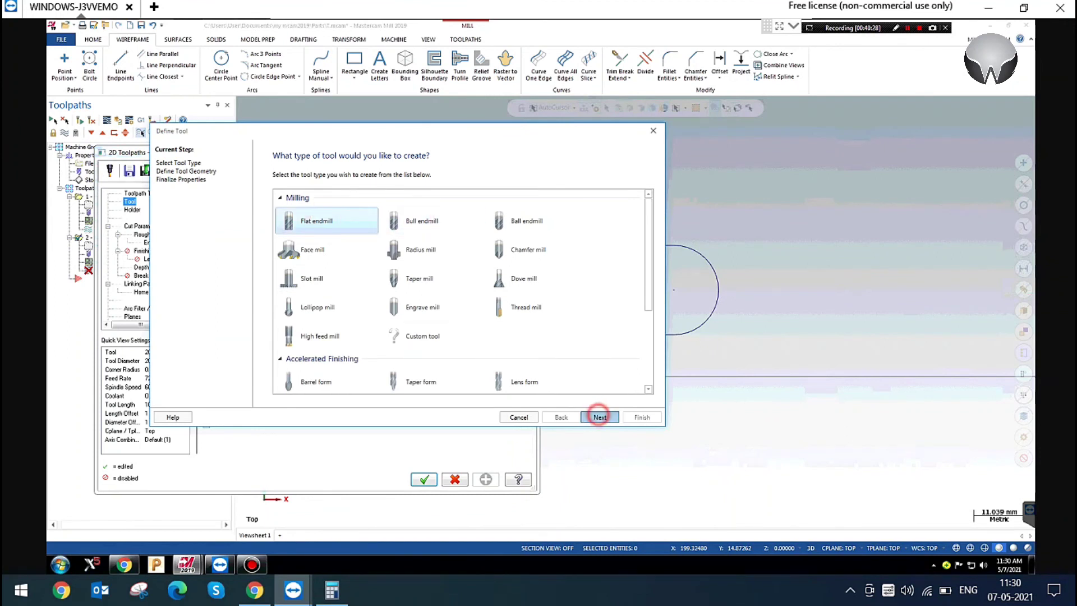
pyautogui.write('12')
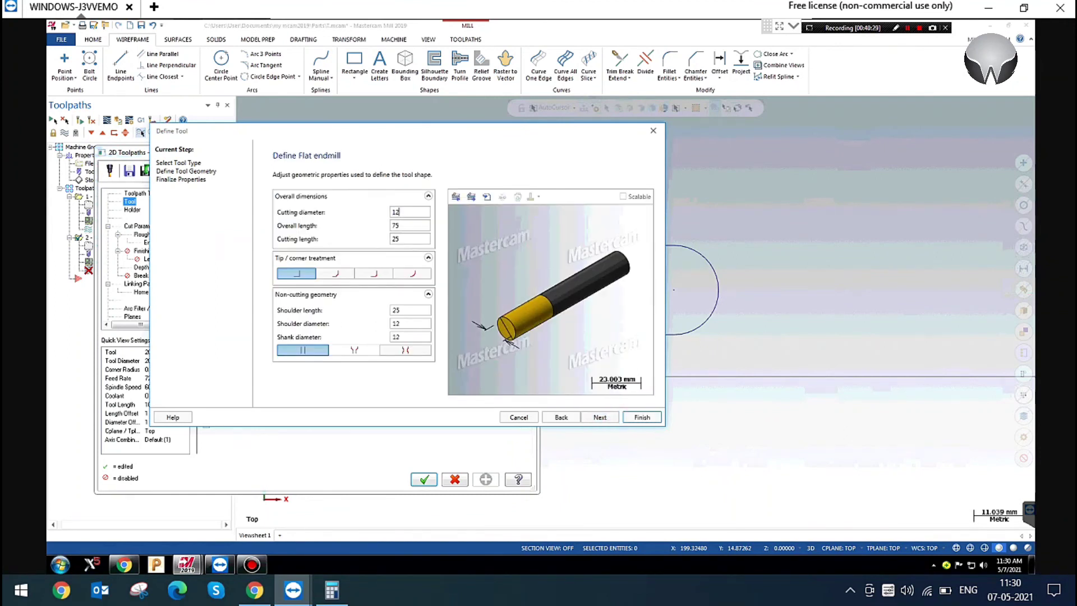
pyautogui.click(642, 416)
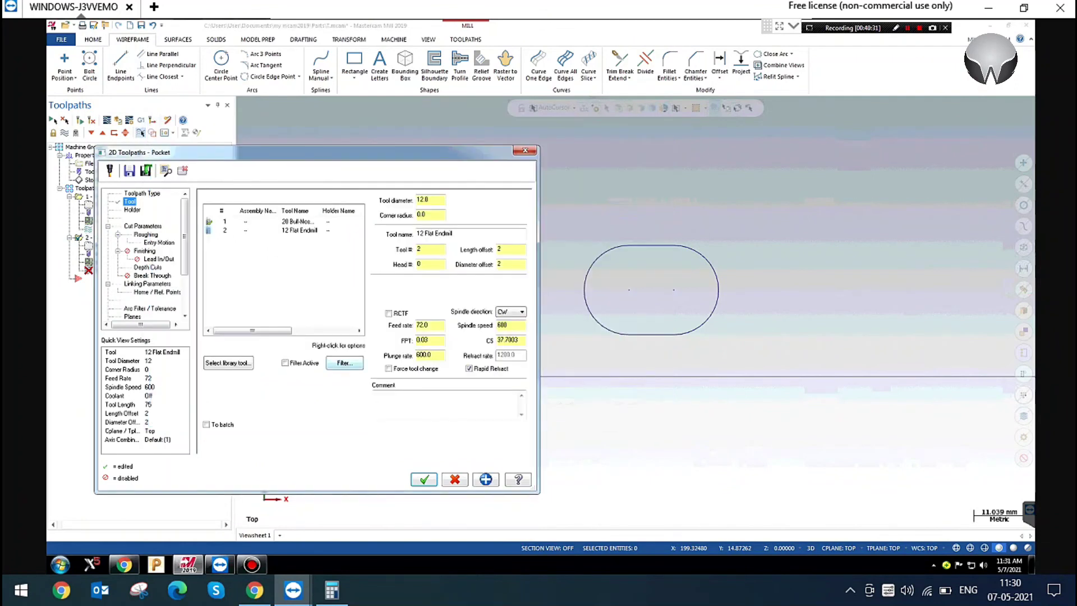
pyautogui.click(424, 479)
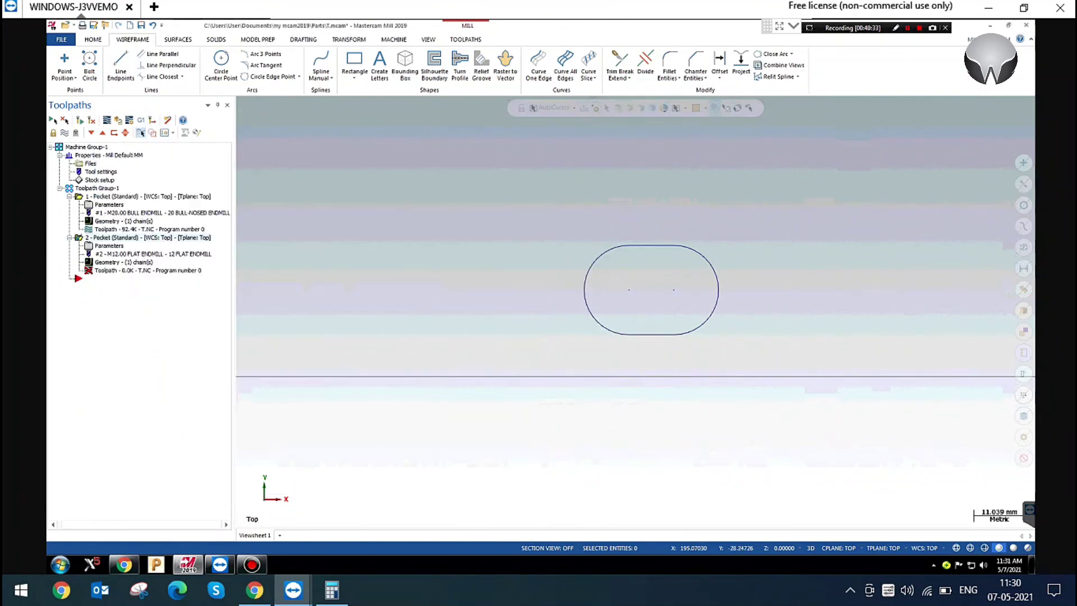
# Regenerate the second pocket's toolpath inside the obround
pyautogui.click(82, 119)
pyautogui.click(392, 279)
pyautogui.scroll(4, 669, 258)
pyautogui.click(407, 259)
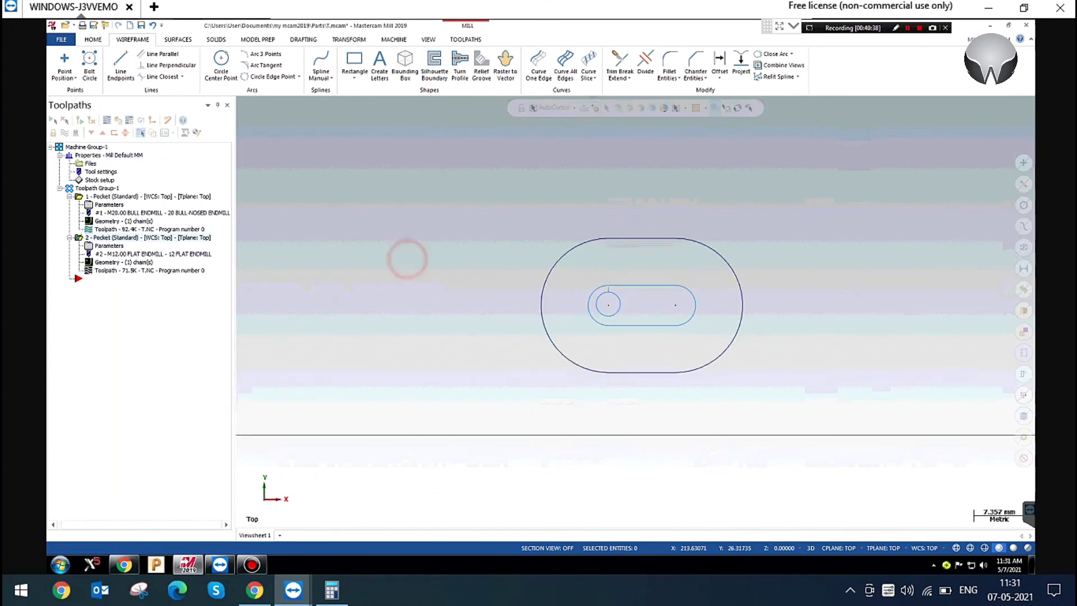
# Start a 2D high speed Area Mill toolpath with the obround chained as its machining region
pyautogui.click(465, 39)
pyautogui.click(412, 202)
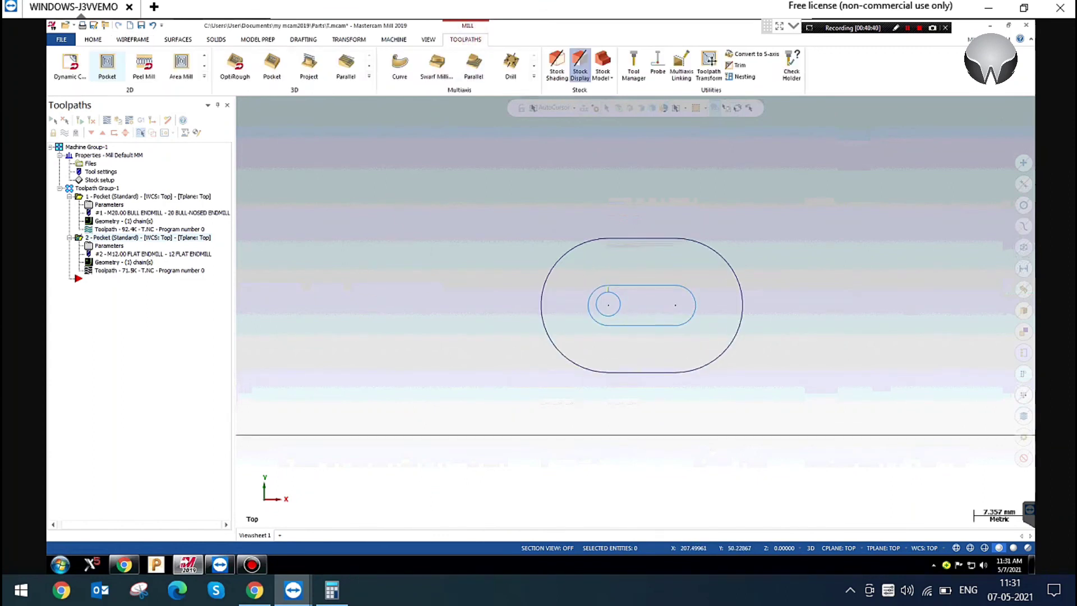
pyautogui.rightClick(103, 279)
pyautogui.moveTo(143, 261)
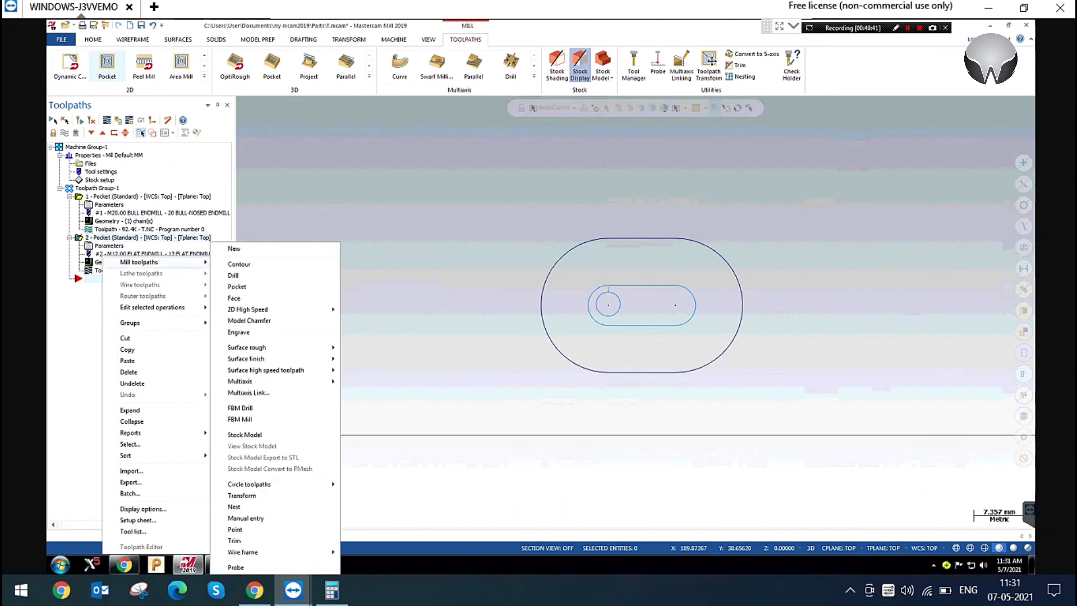
pyautogui.click(300, 310)
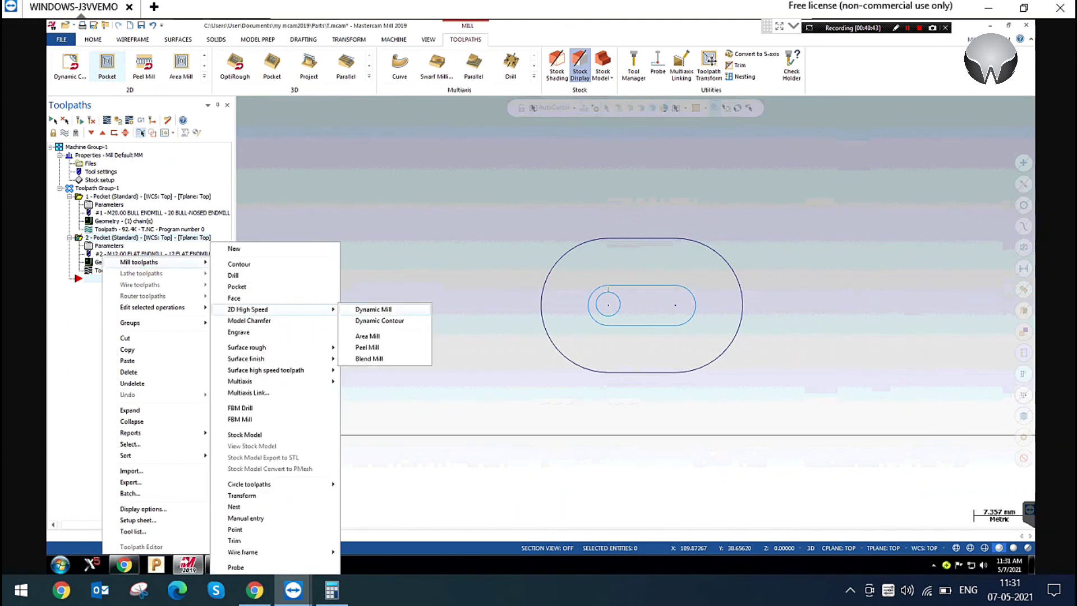
pyautogui.click(393, 336)
pyautogui.click(615, 240)
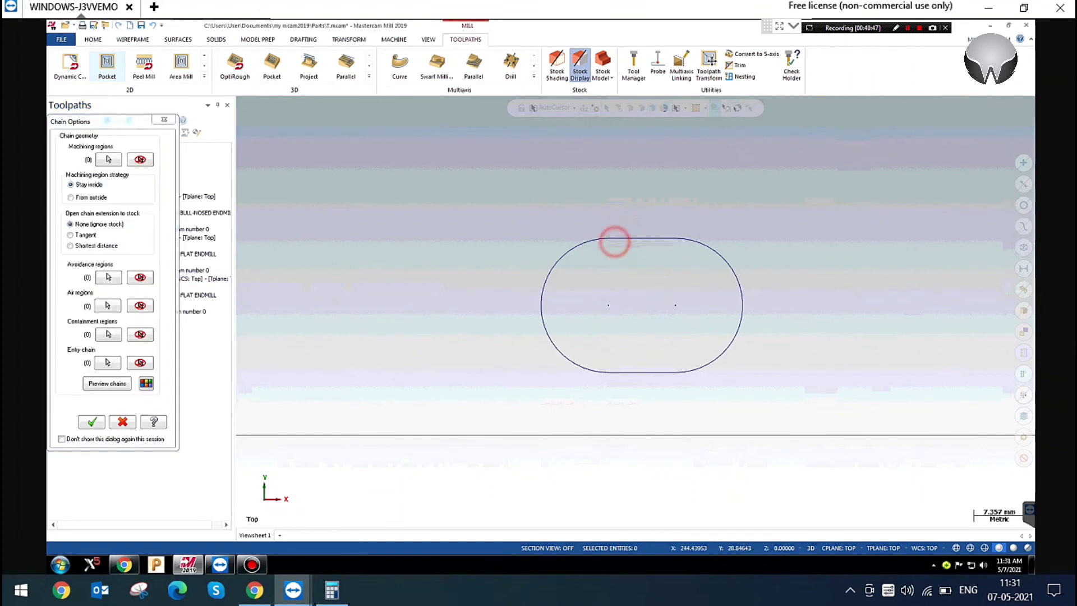
pyautogui.click(109, 159)
pyautogui.click(643, 238)
pyautogui.click(153, 369)
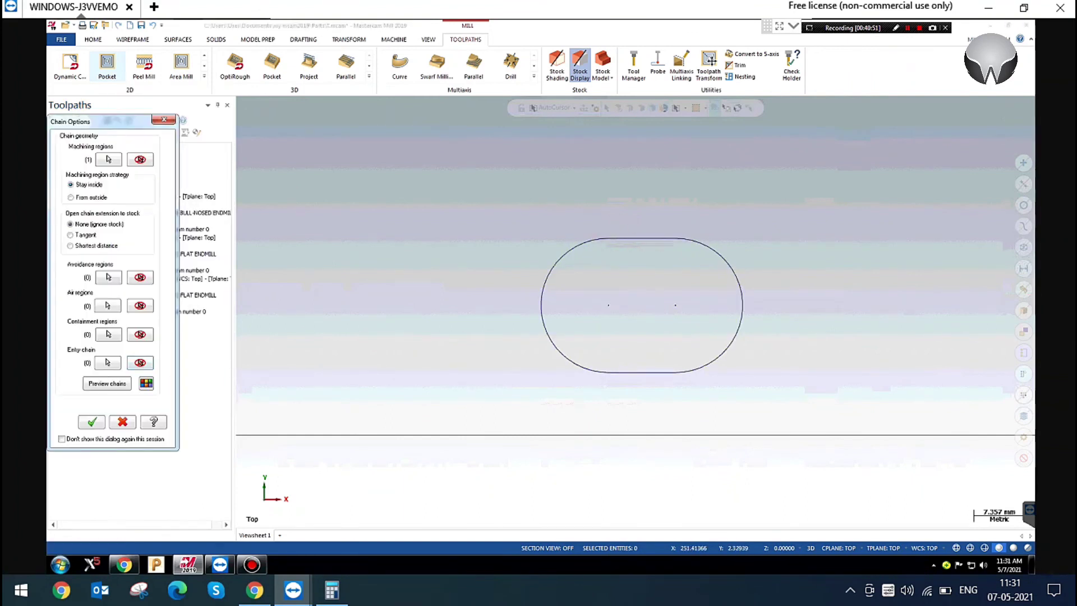
pyautogui.click(99, 423)
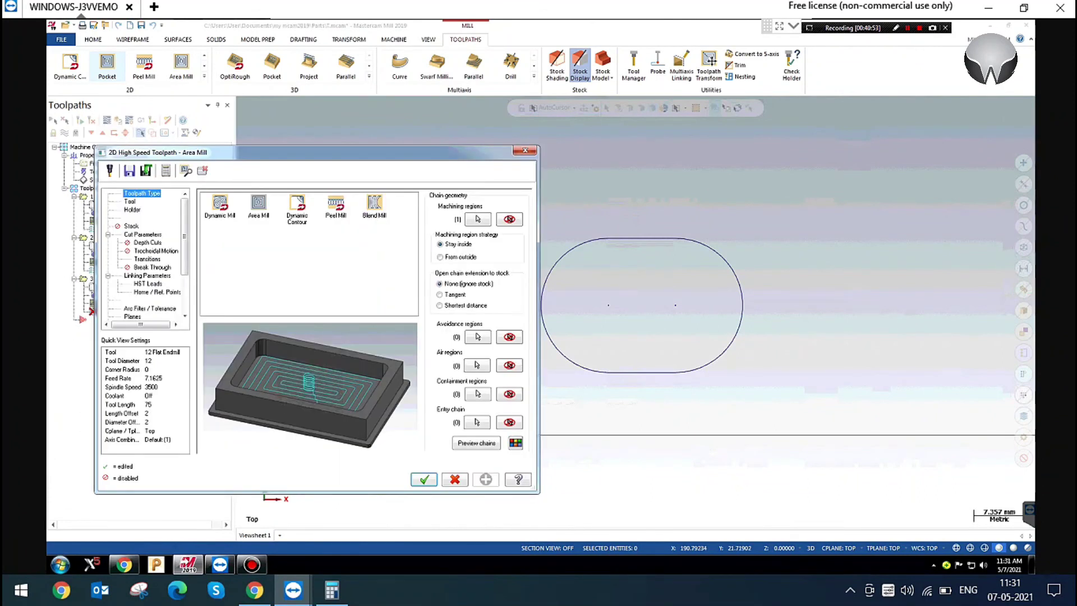
# Compare the Minimize burial and Off options of the Area Mill's trochoidal motion and discard the new toolpath
pyautogui.click(152, 250)
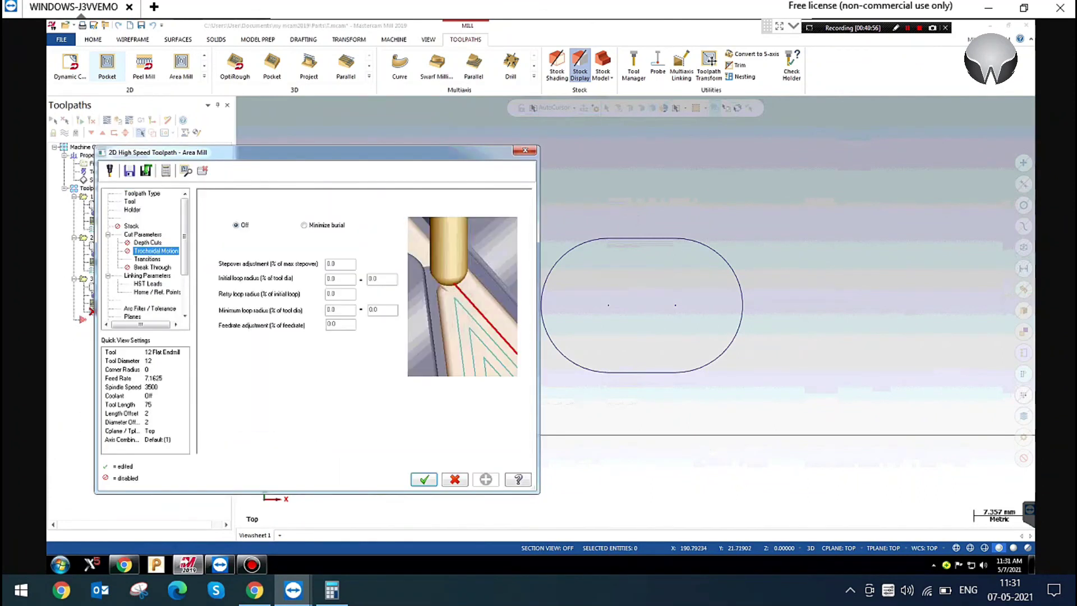
pyautogui.click(303, 225)
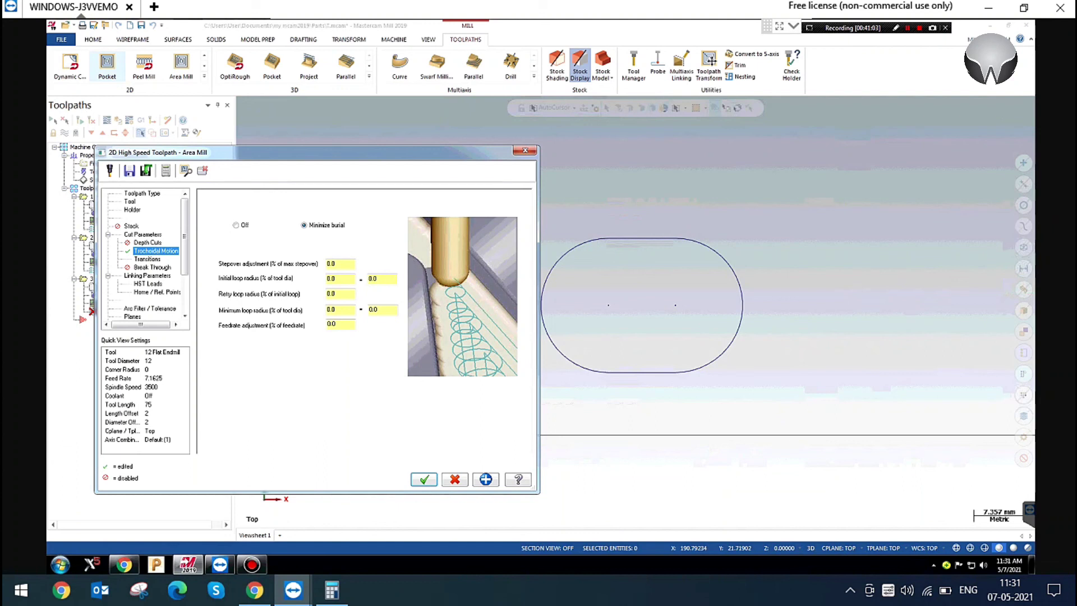
pyautogui.click(236, 225)
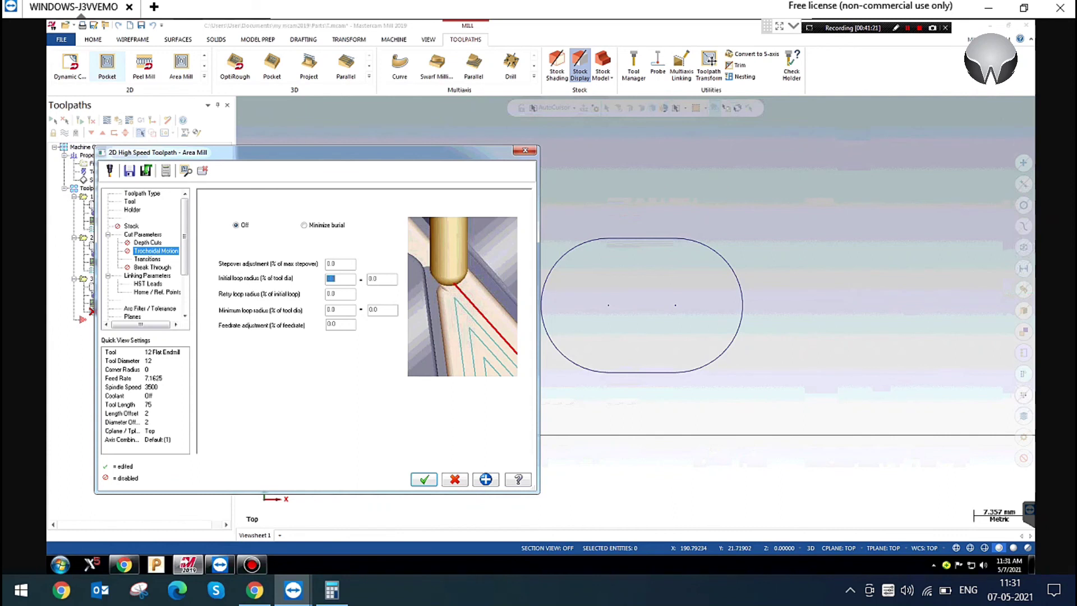
pyautogui.click(304, 225)
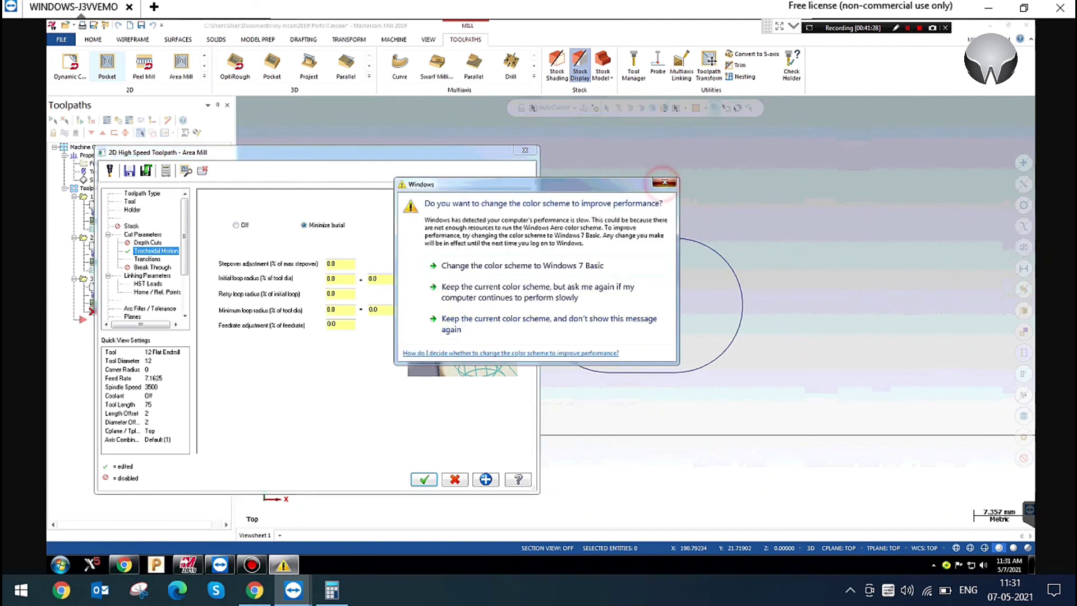
pyautogui.click(664, 182)
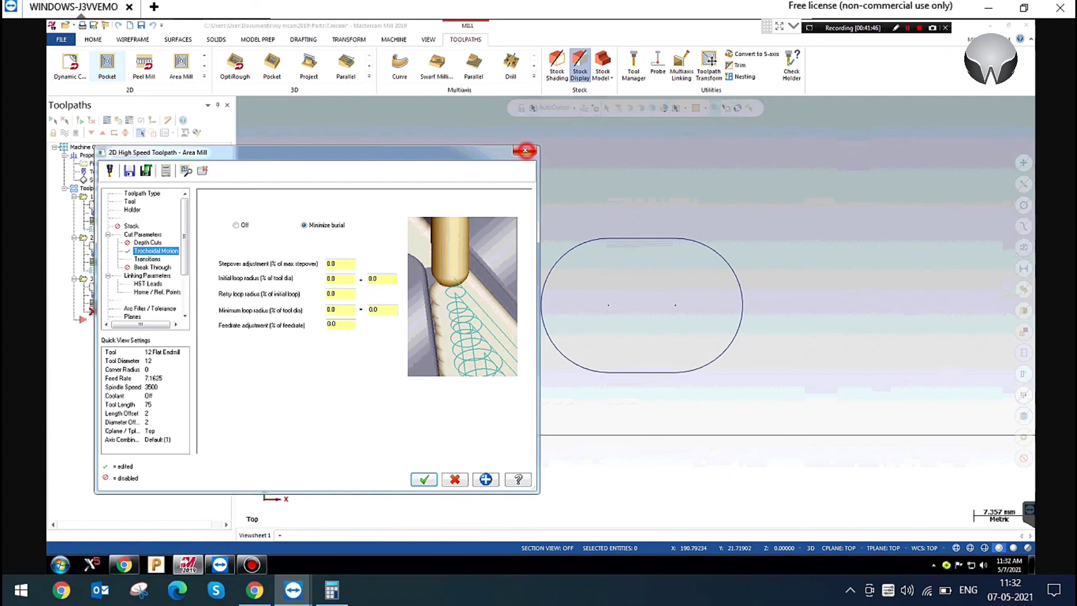
pyautogui.click(525, 149)
pyautogui.click(624, 318)
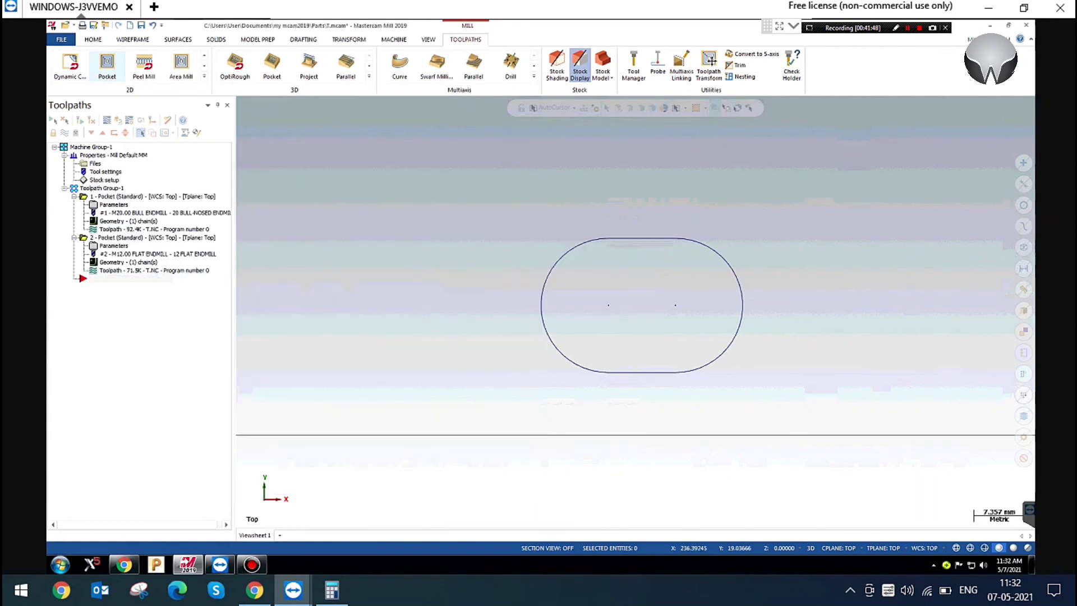
# Set the first pocket operation's roughing cutting method to True Spiral
pyautogui.click(113, 205)
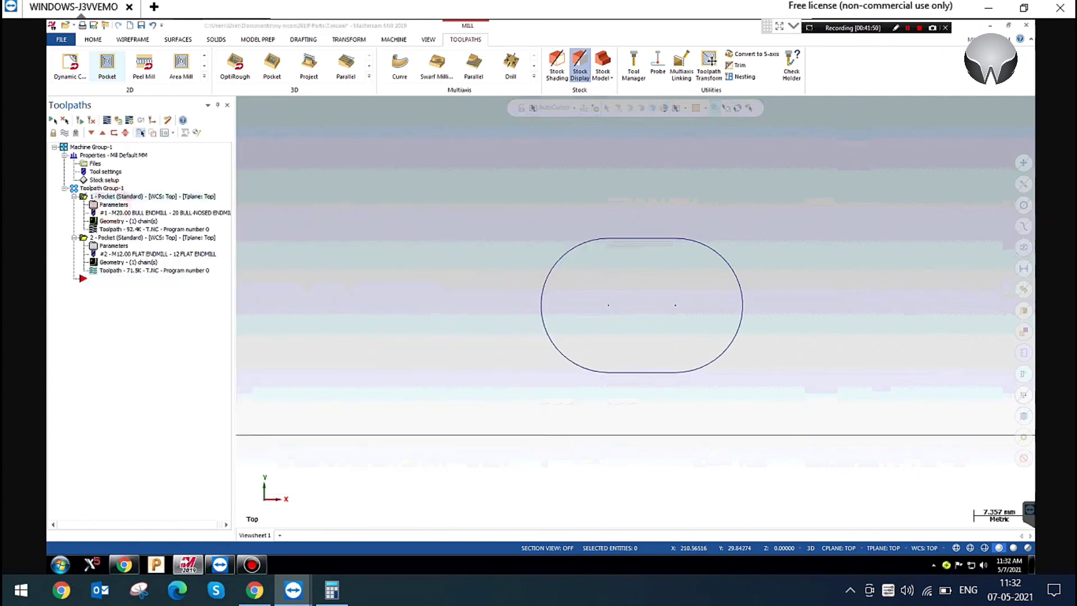
pyautogui.click(143, 226)
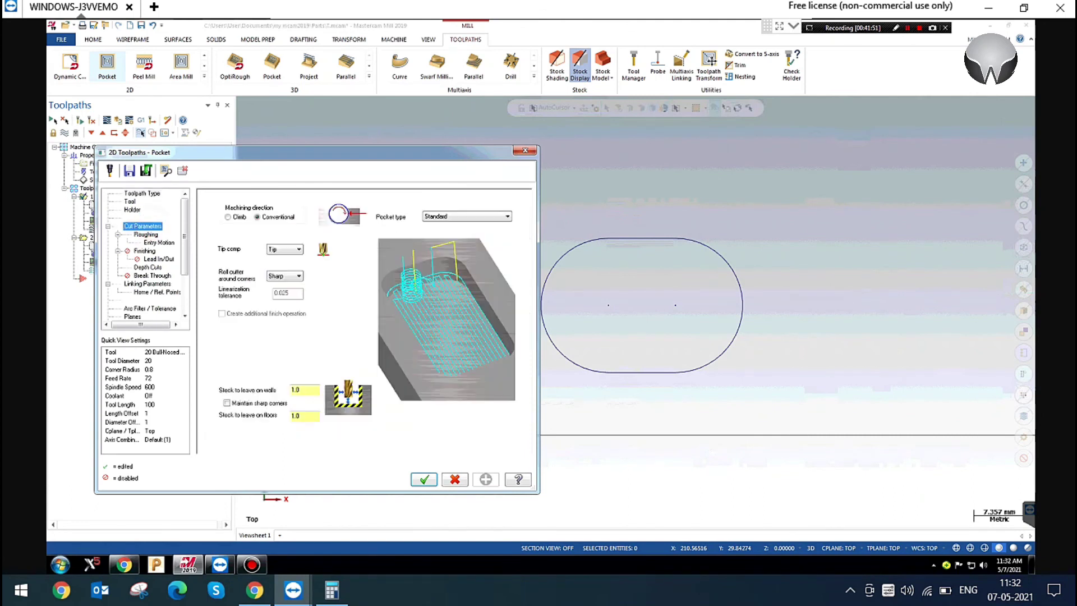
pyautogui.click(145, 234)
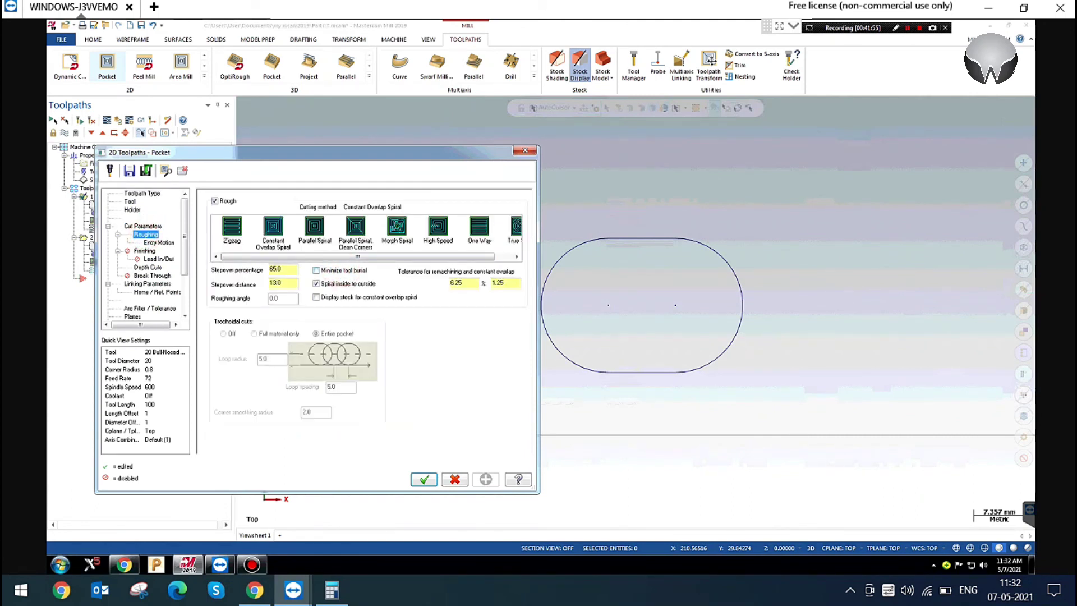
pyautogui.click(517, 256)
pyautogui.click(501, 226)
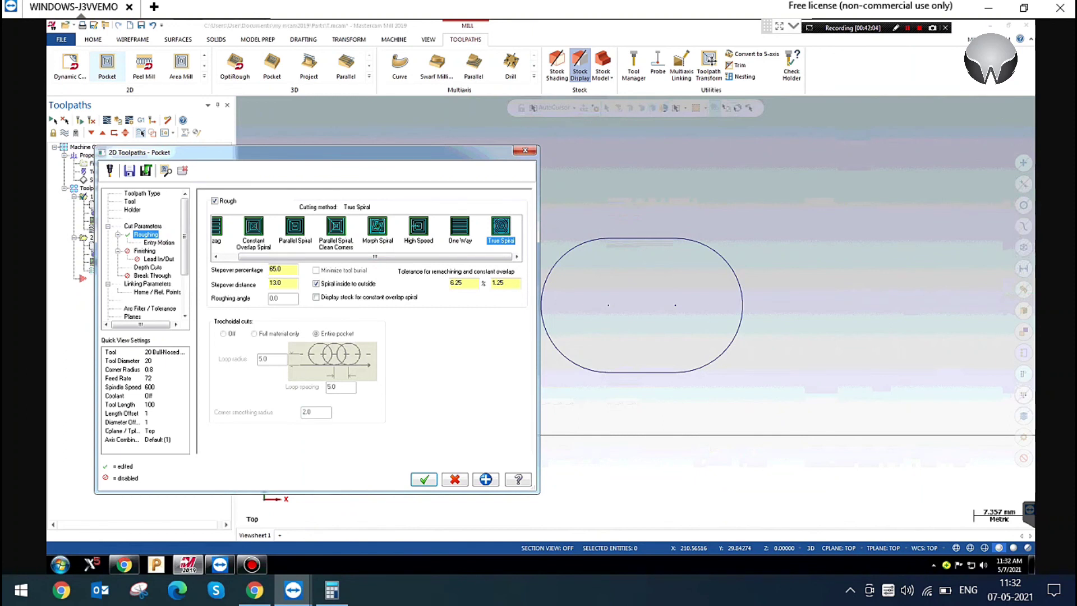
pyautogui.click(216, 256)
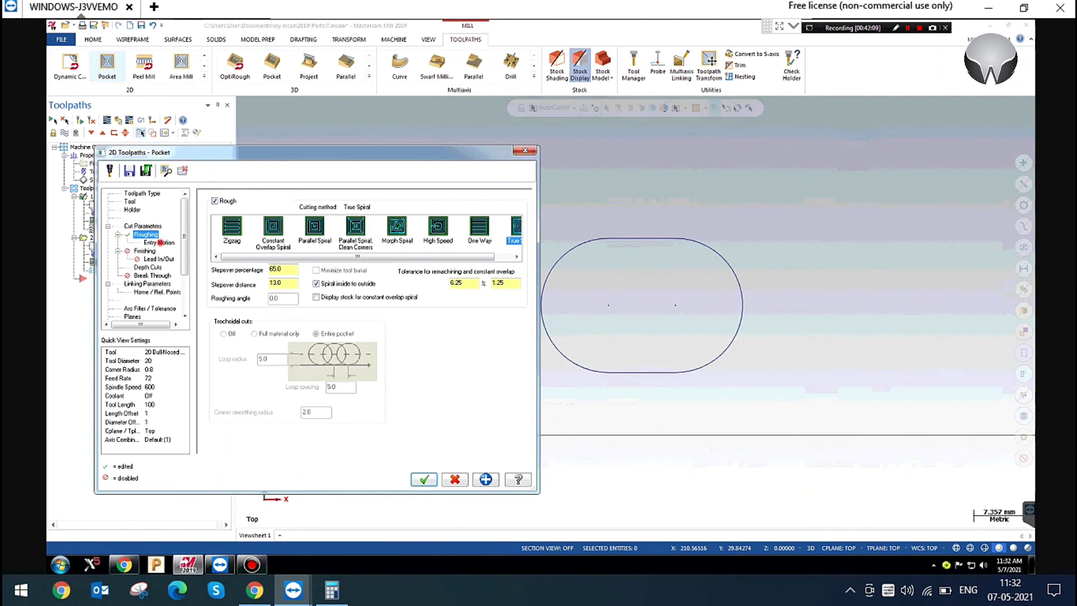
# Apply helix entry motion to the first pocket's roughing and regenerate the operation
pyautogui.click(158, 242)
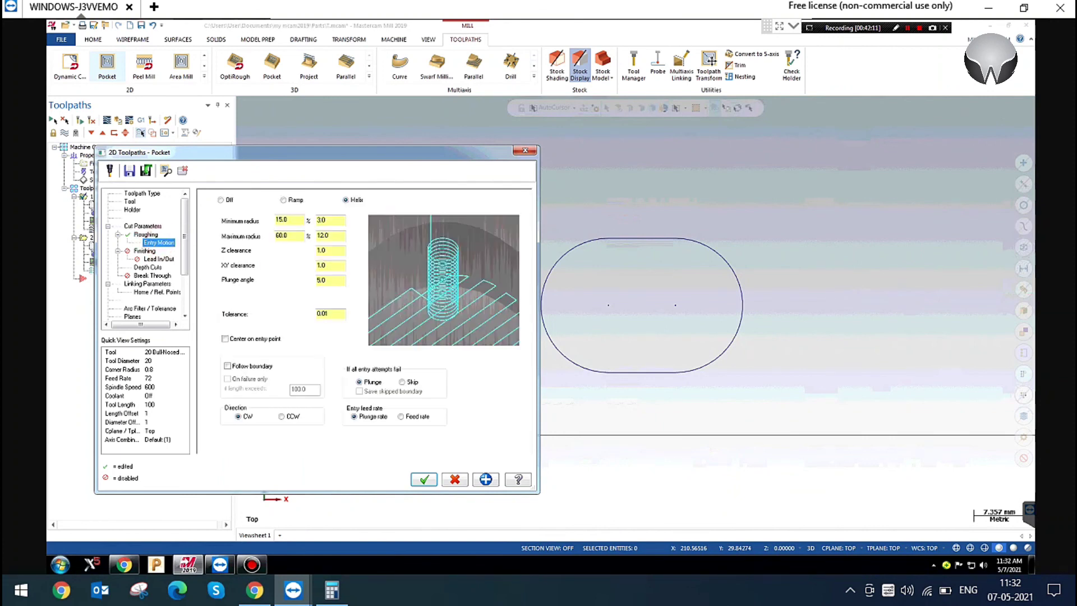
pyautogui.click(353, 197)
pyautogui.click(328, 234)
pyautogui.click(484, 479)
pyautogui.click(425, 479)
pyautogui.click(81, 122)
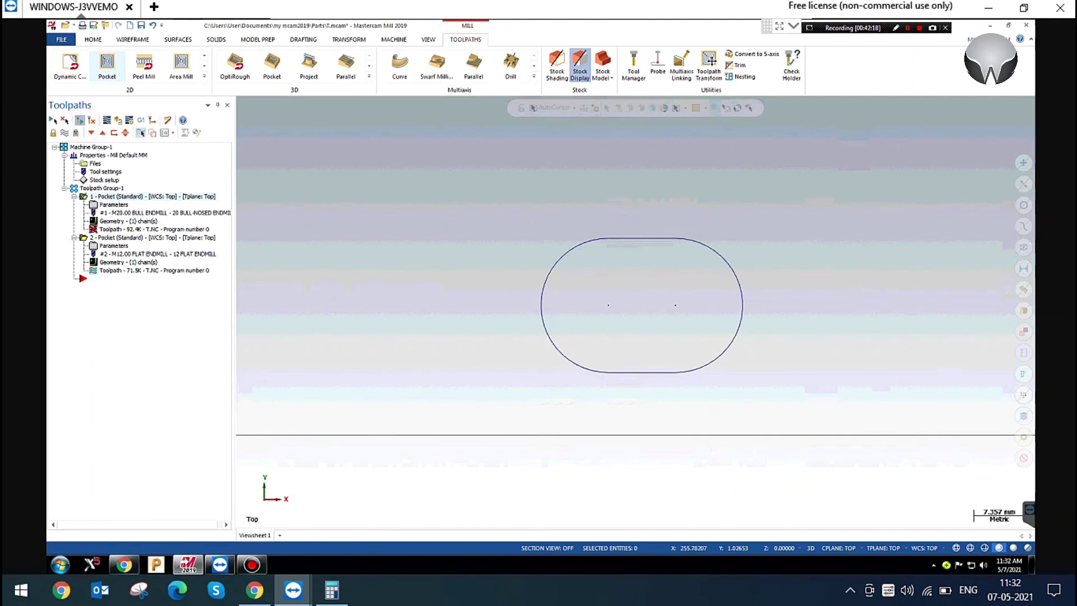
pyautogui.scroll(-2, 880, 348)
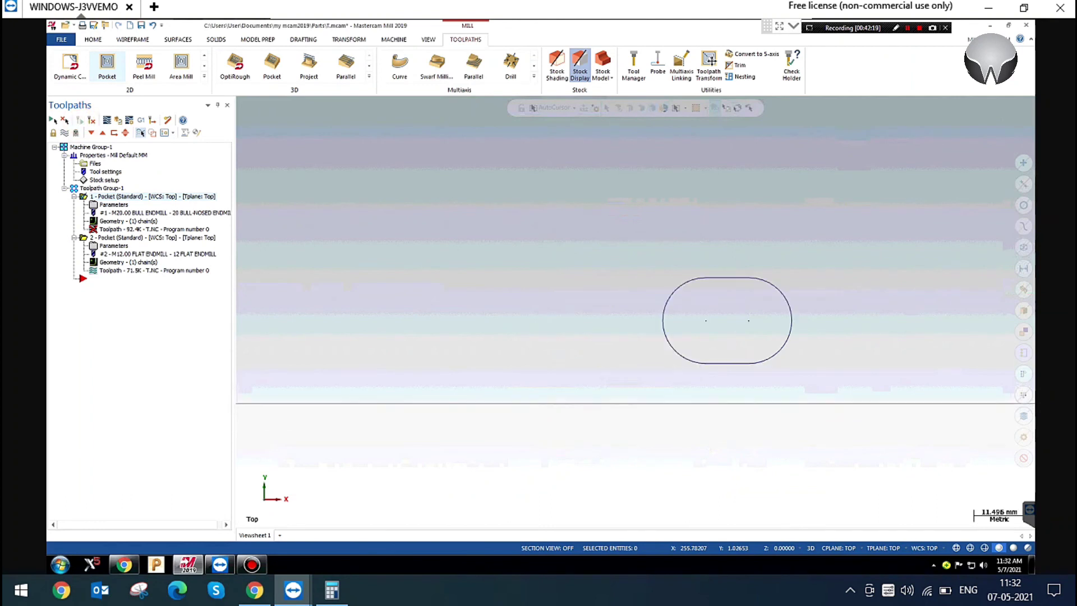
pyautogui.click(81, 123)
pyautogui.click(82, 123)
# Examine the first pocket's True Spiral toolpath from the isometric view
pyautogui.scroll(-3, 672, 254)
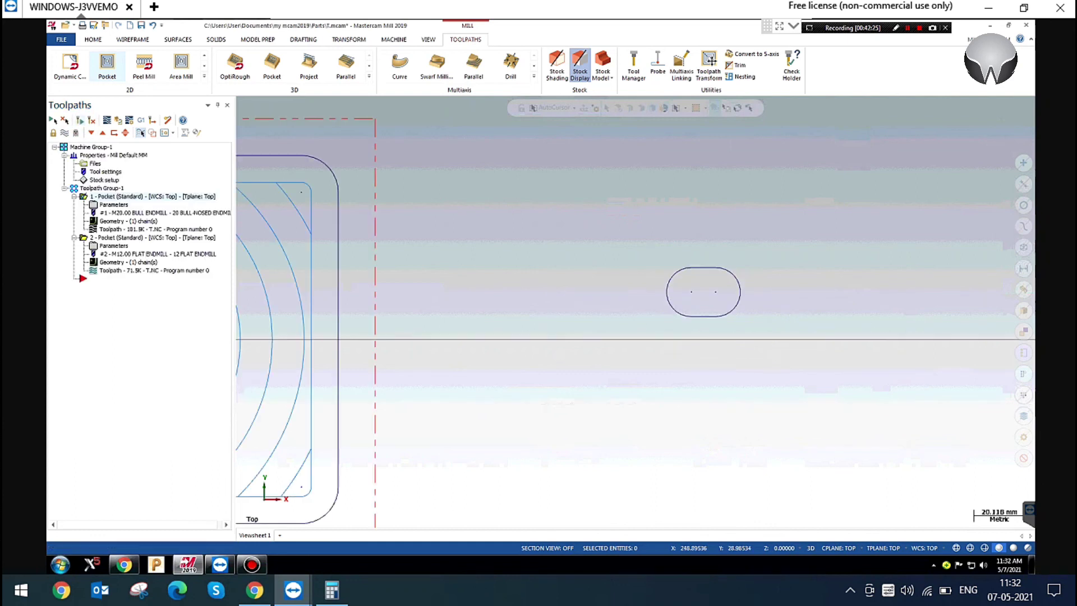
pyautogui.scroll(-3, 803, 306)
pyautogui.click(780, 216)
pyautogui.click(568, 185)
pyautogui.rightClick(568, 185)
pyautogui.click(620, 269)
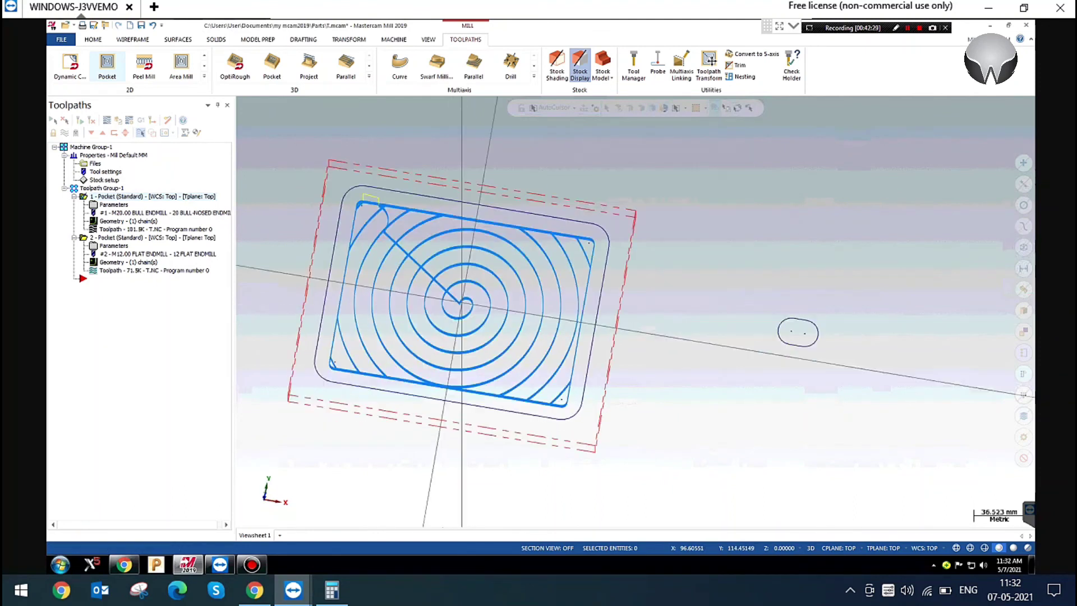
pyautogui.scroll(3, 842, 294)
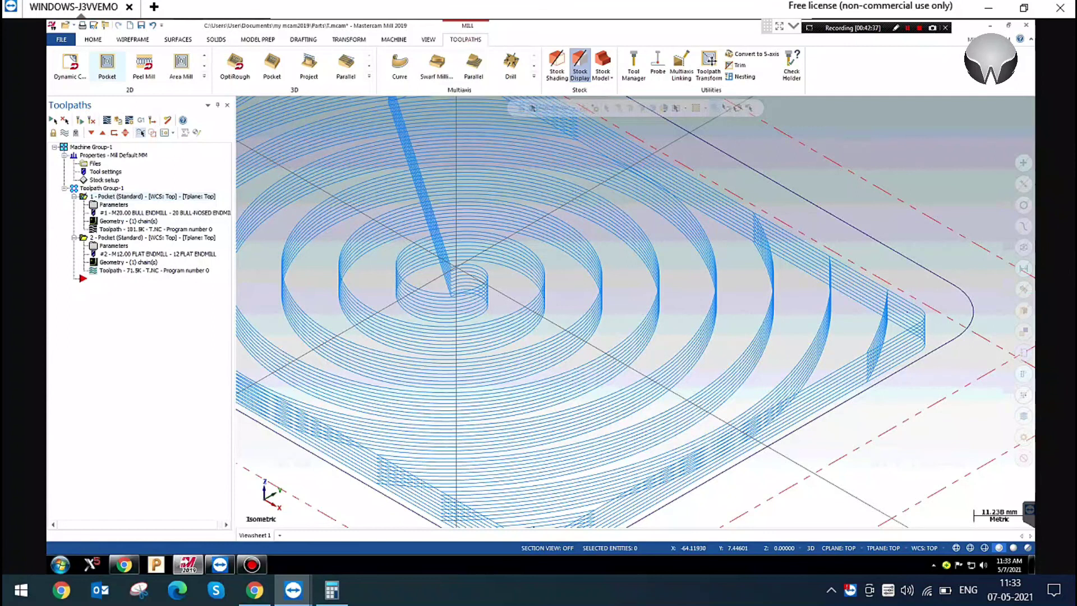
pyautogui.click(850, 590)
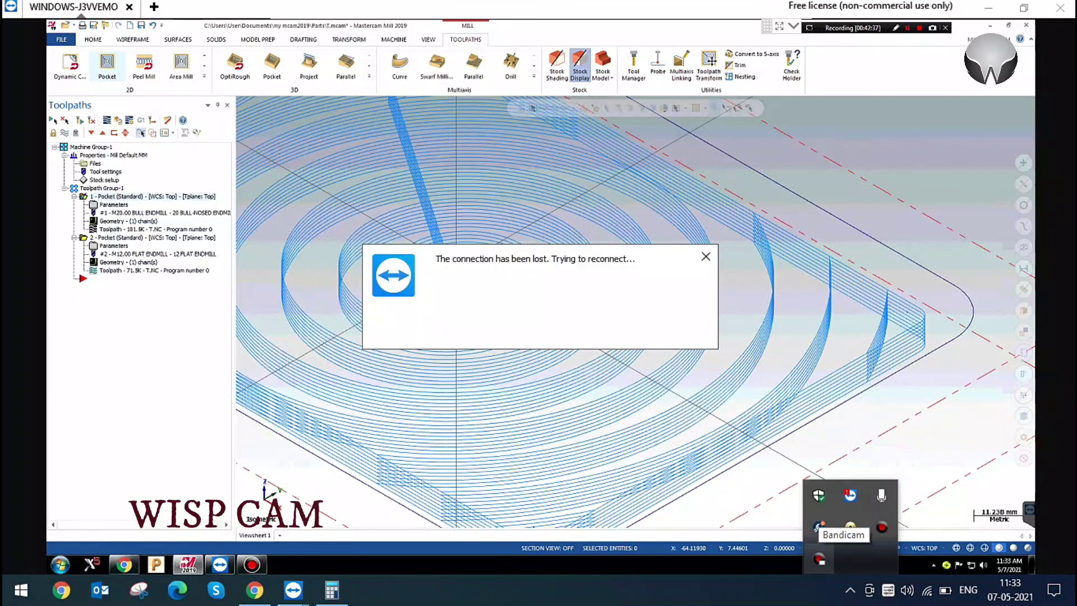
pyautogui.click(817, 525)
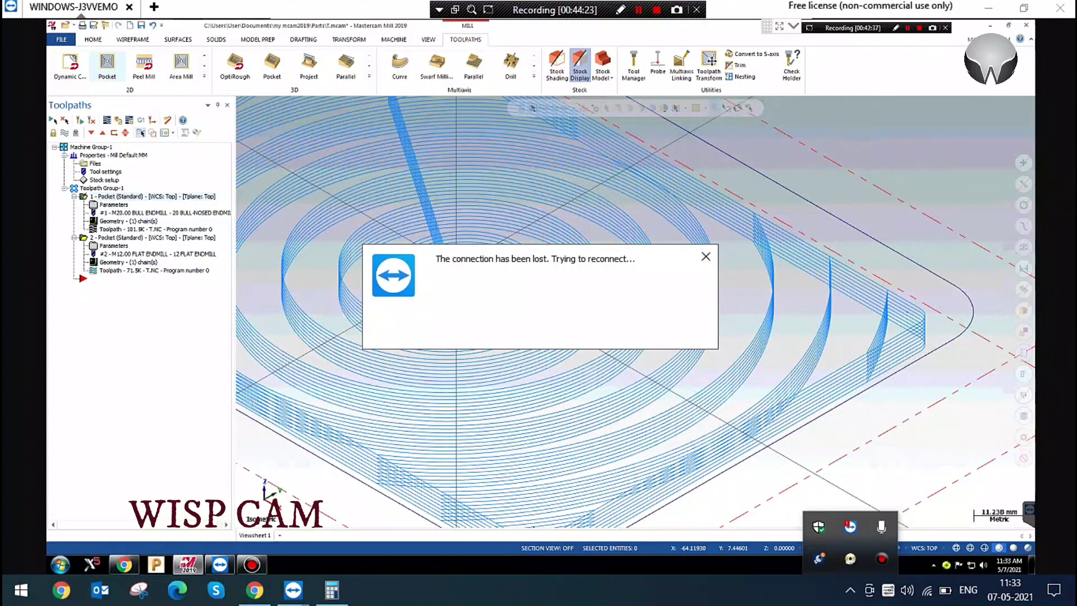